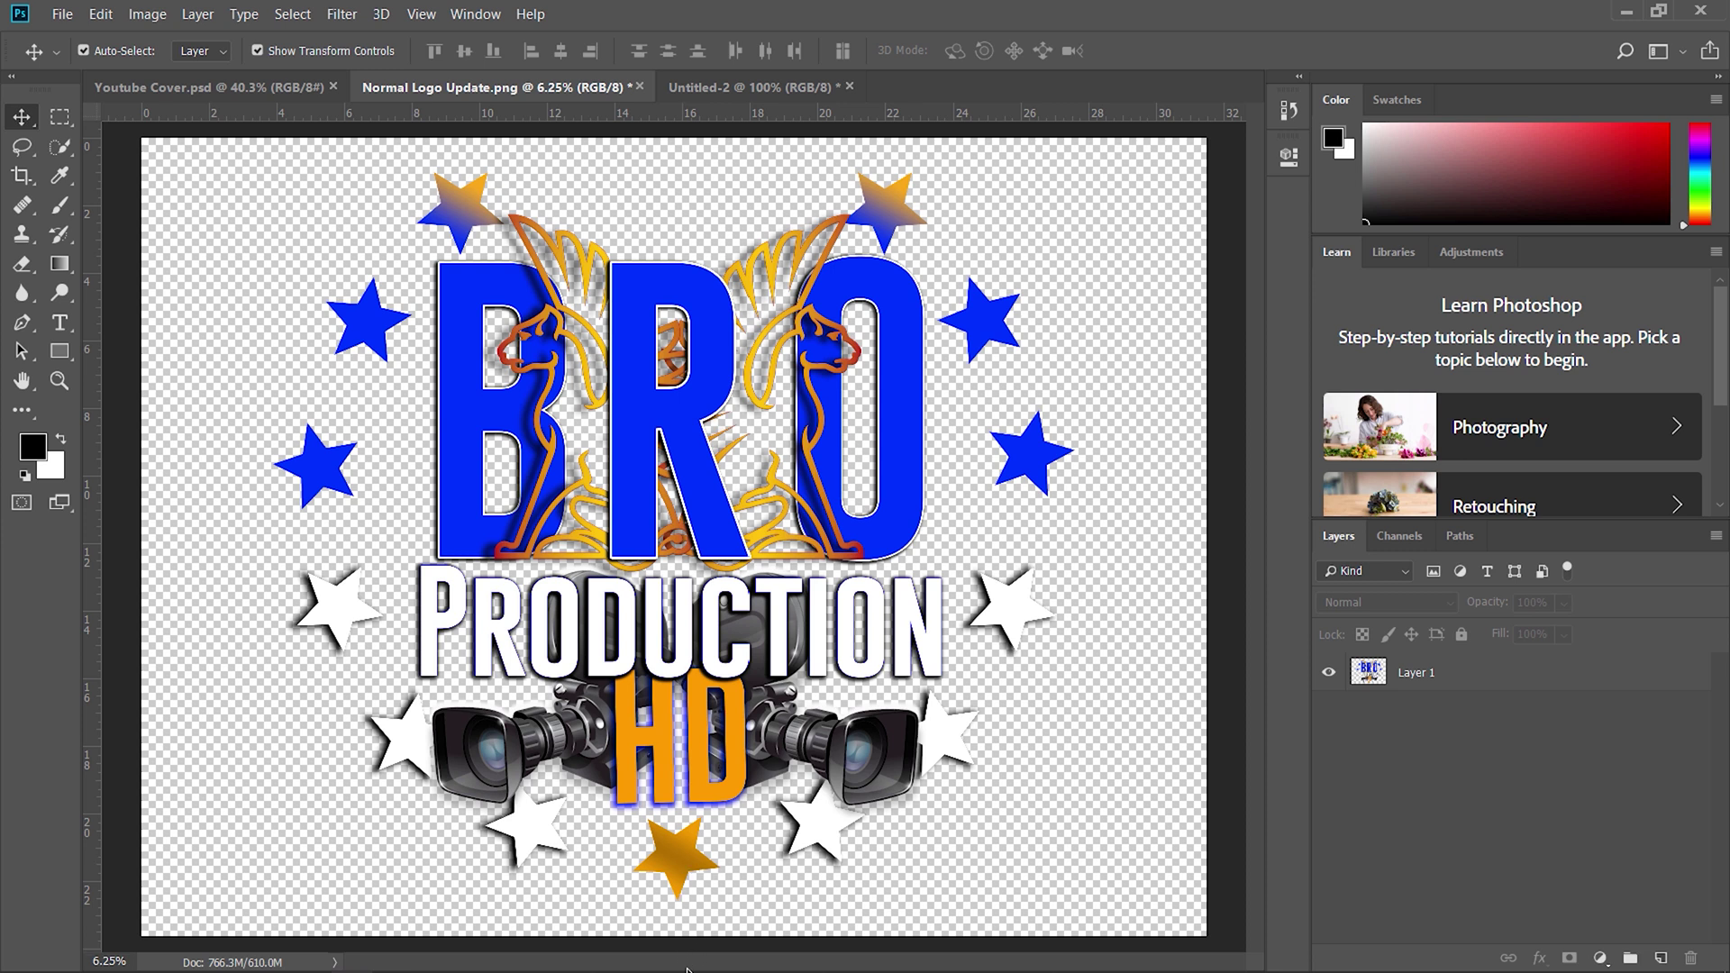
# Switch to Chrome and search the web for "facebook cover size" in a new tab
pyautogui.moveTo(686, 971)
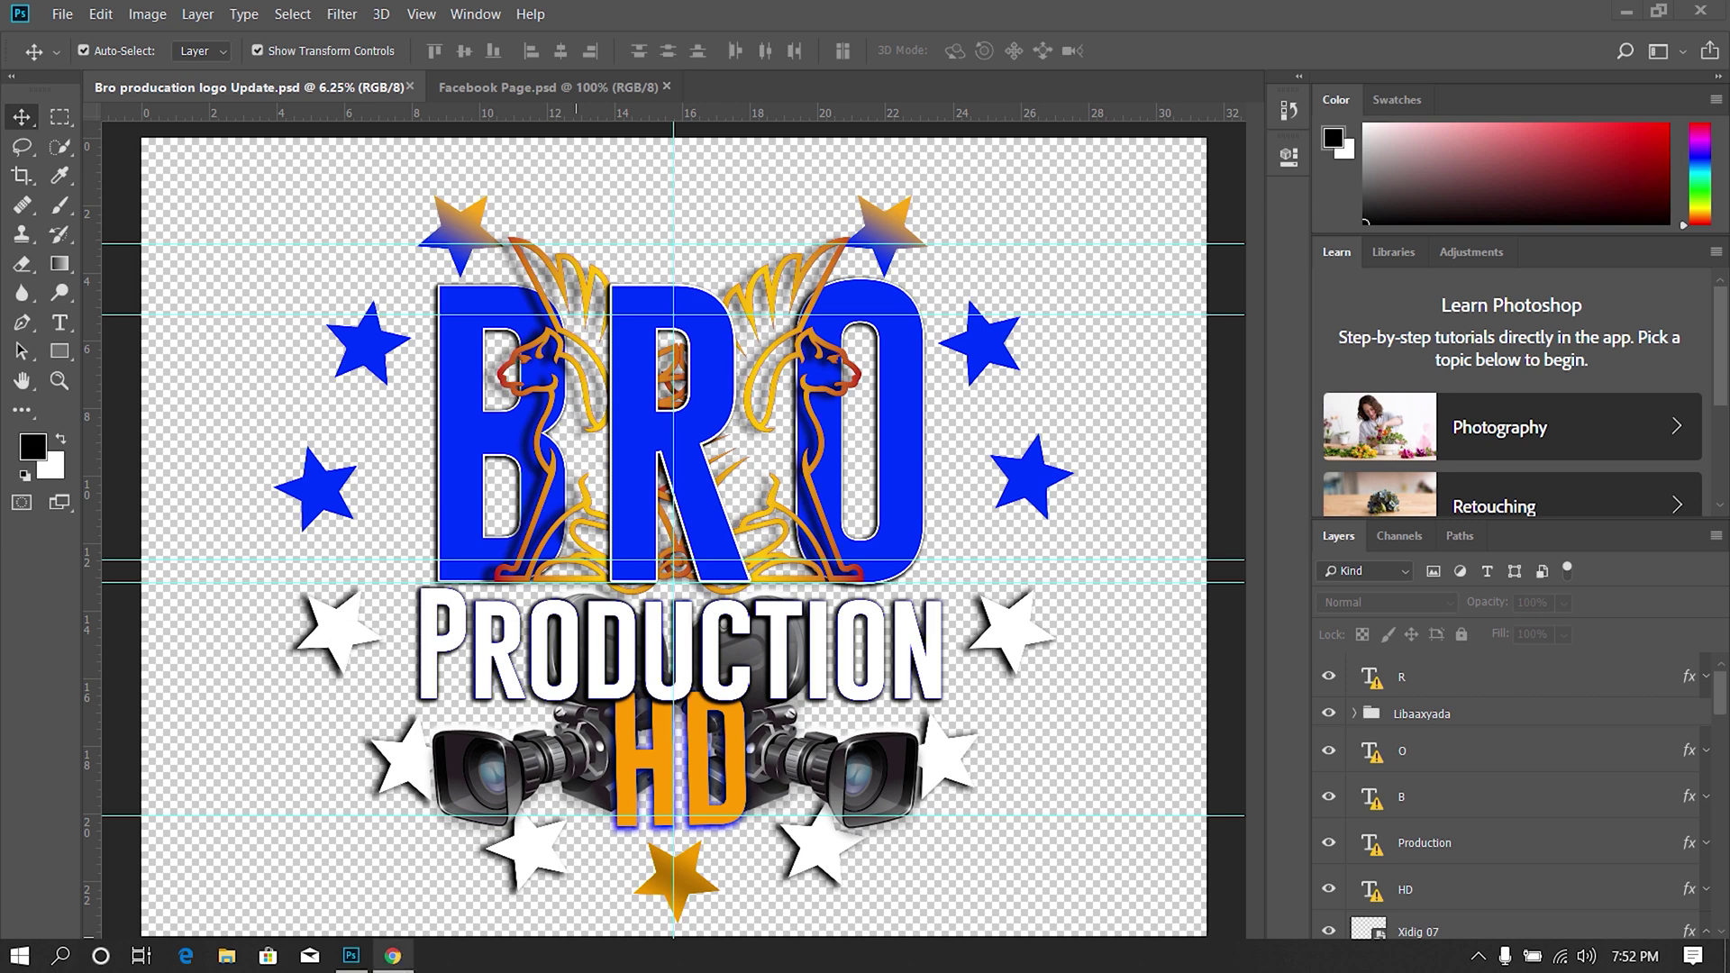
pyautogui.moveTo(393, 956)
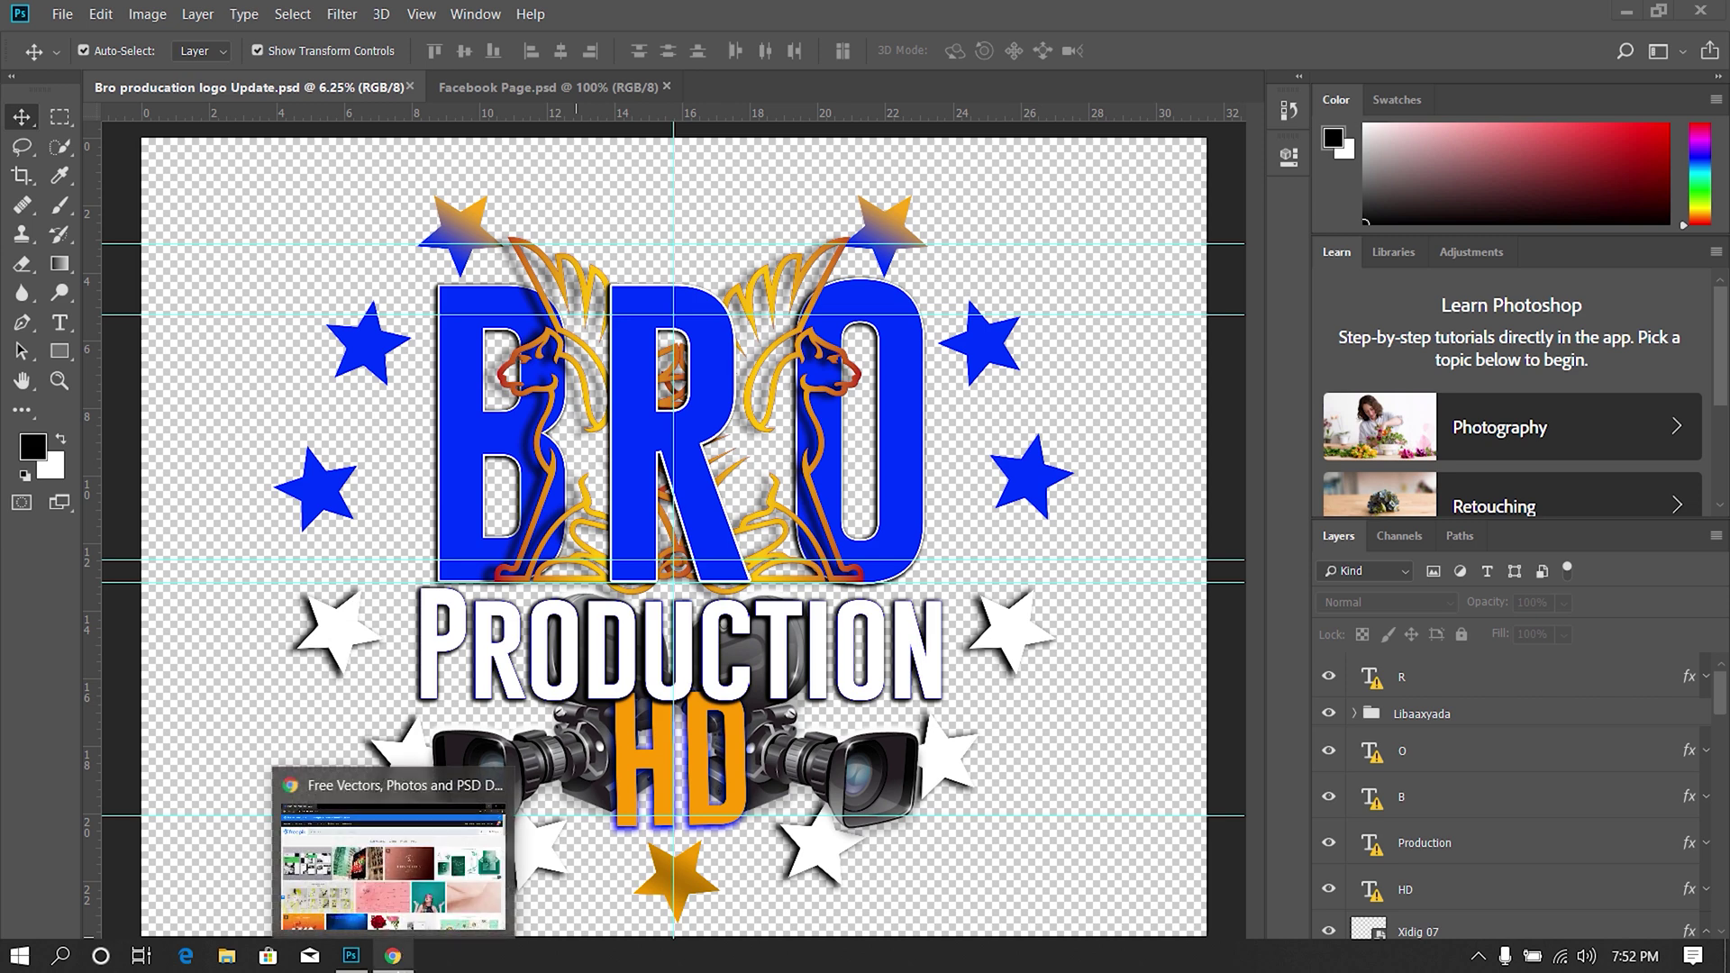
pyautogui.click(394, 958)
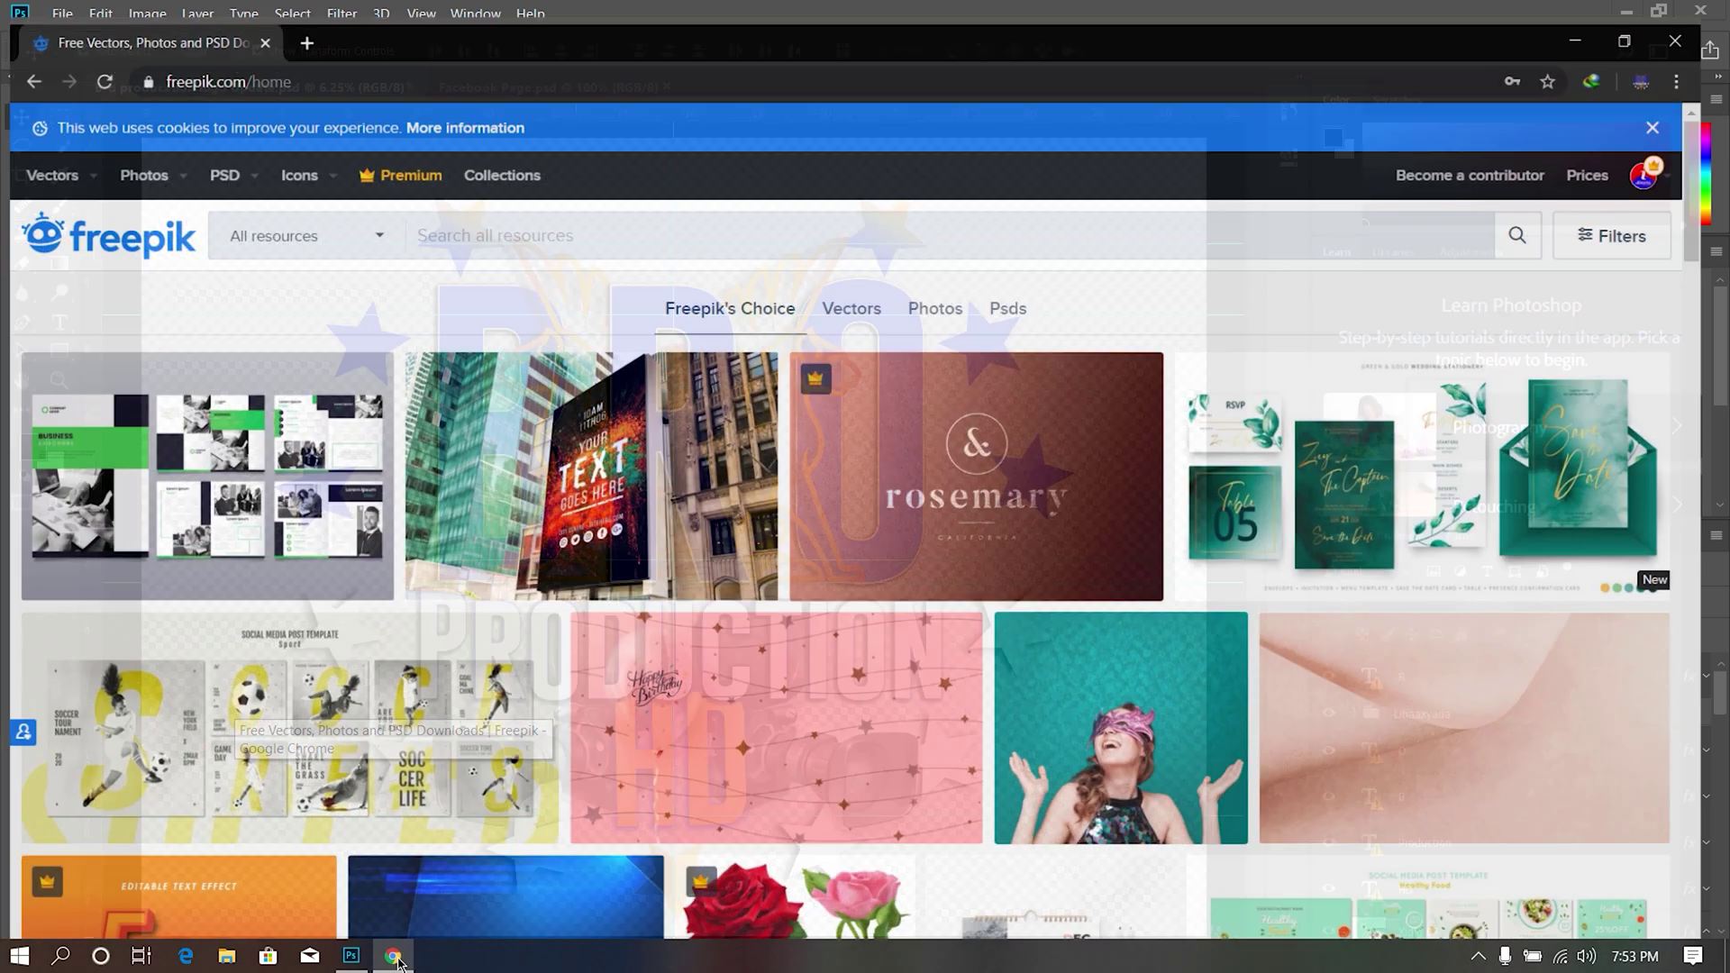
pyautogui.click(303, 19)
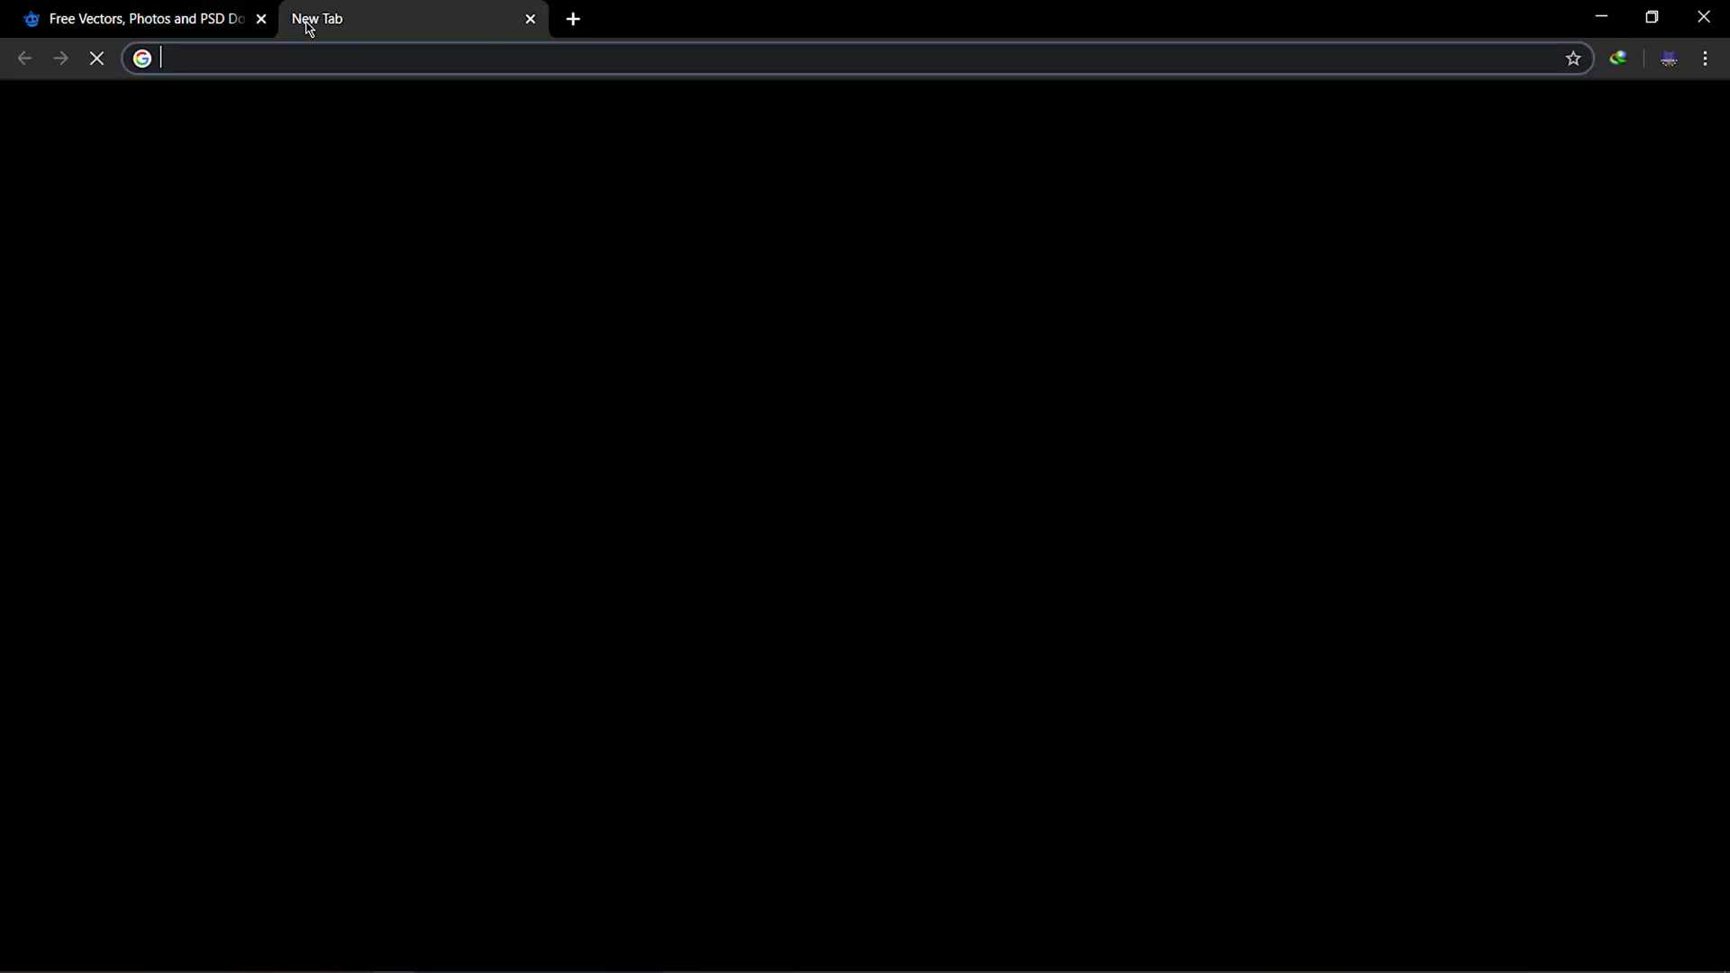
pyautogui.write('fa')
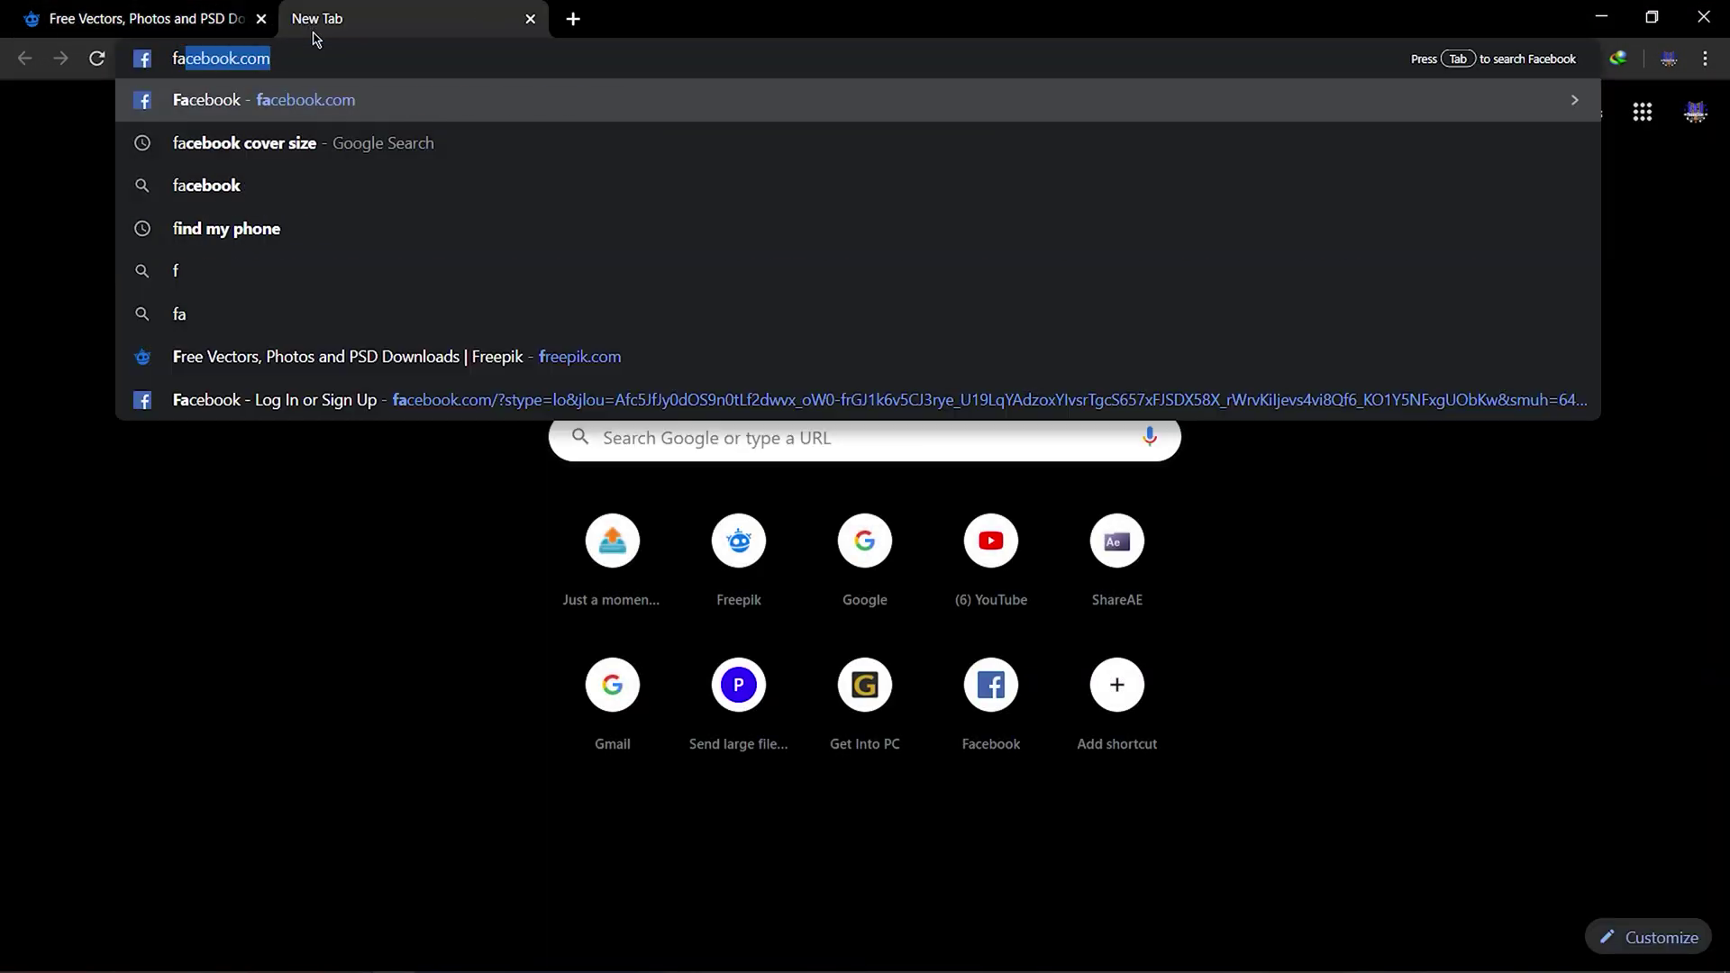
pyautogui.write('cebo')
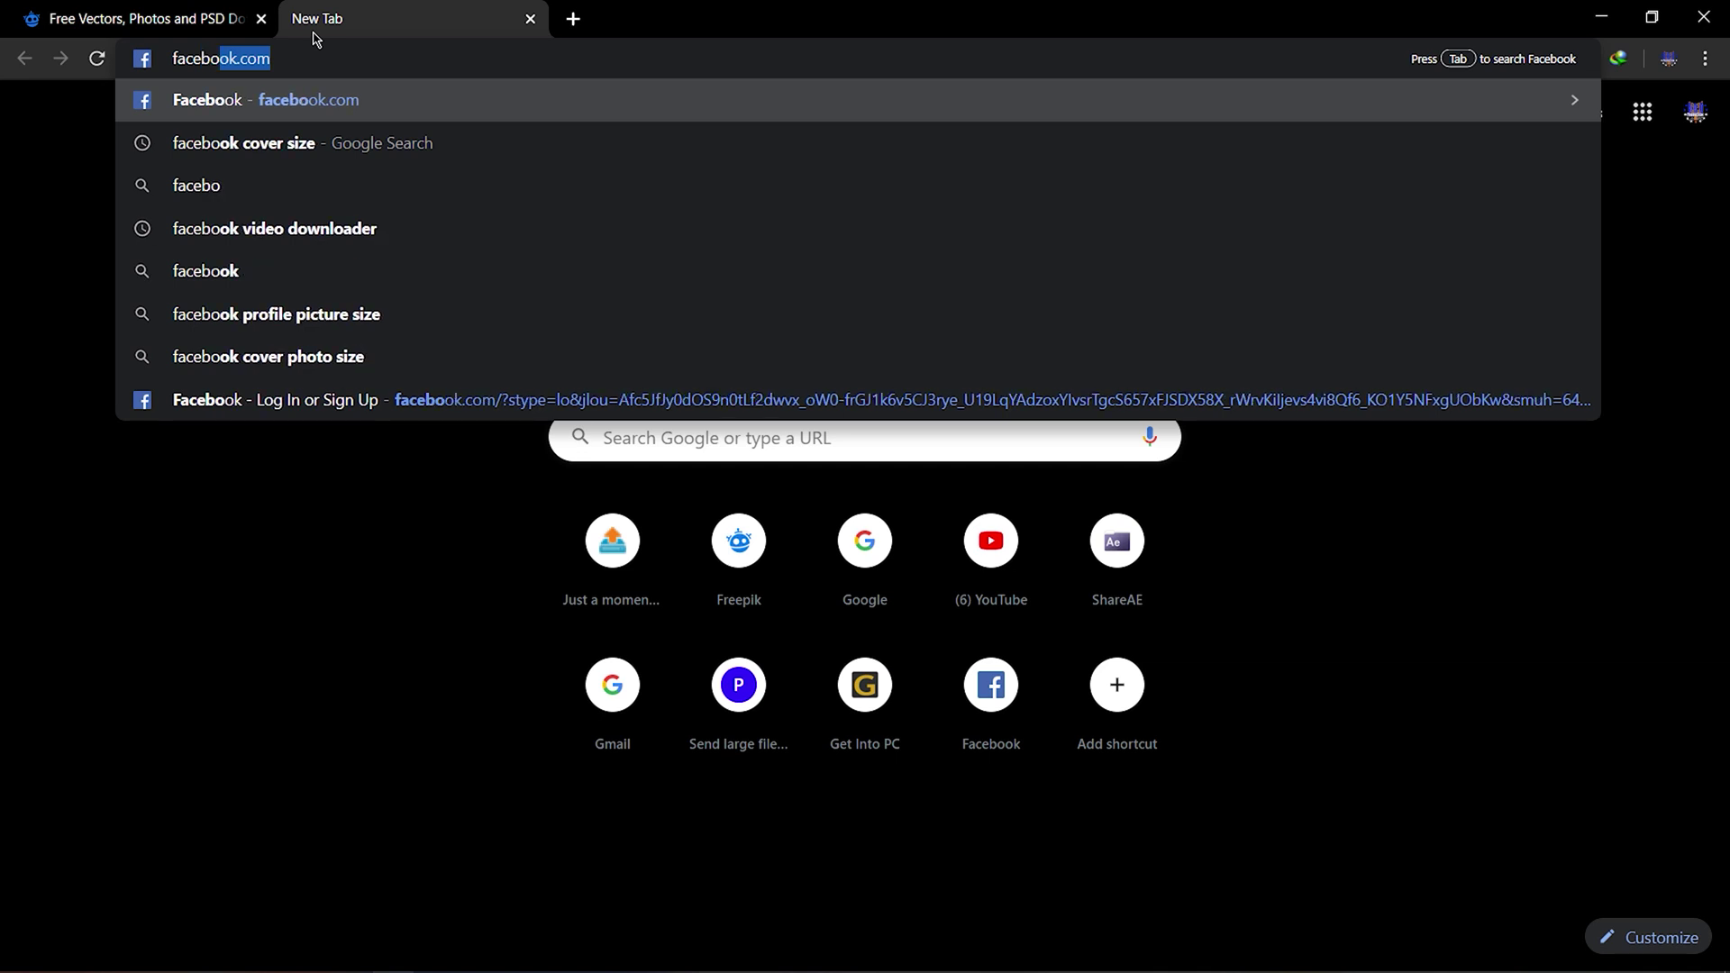
pyautogui.write('ok cover')
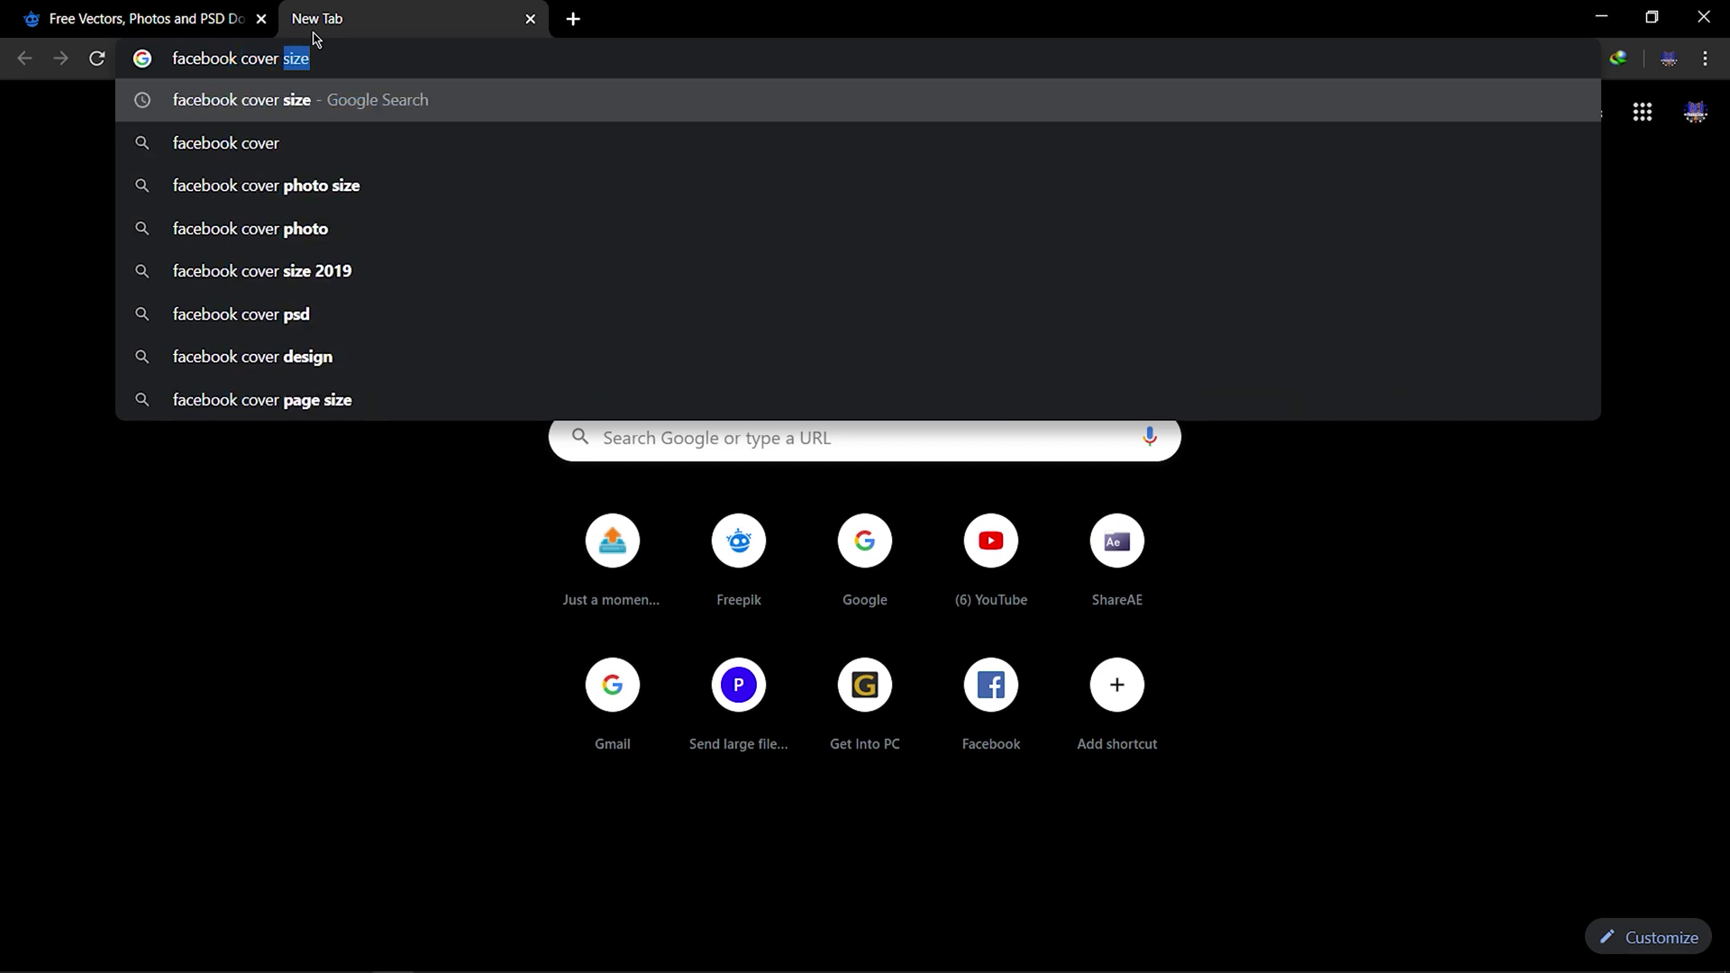
pyautogui.press('Return')
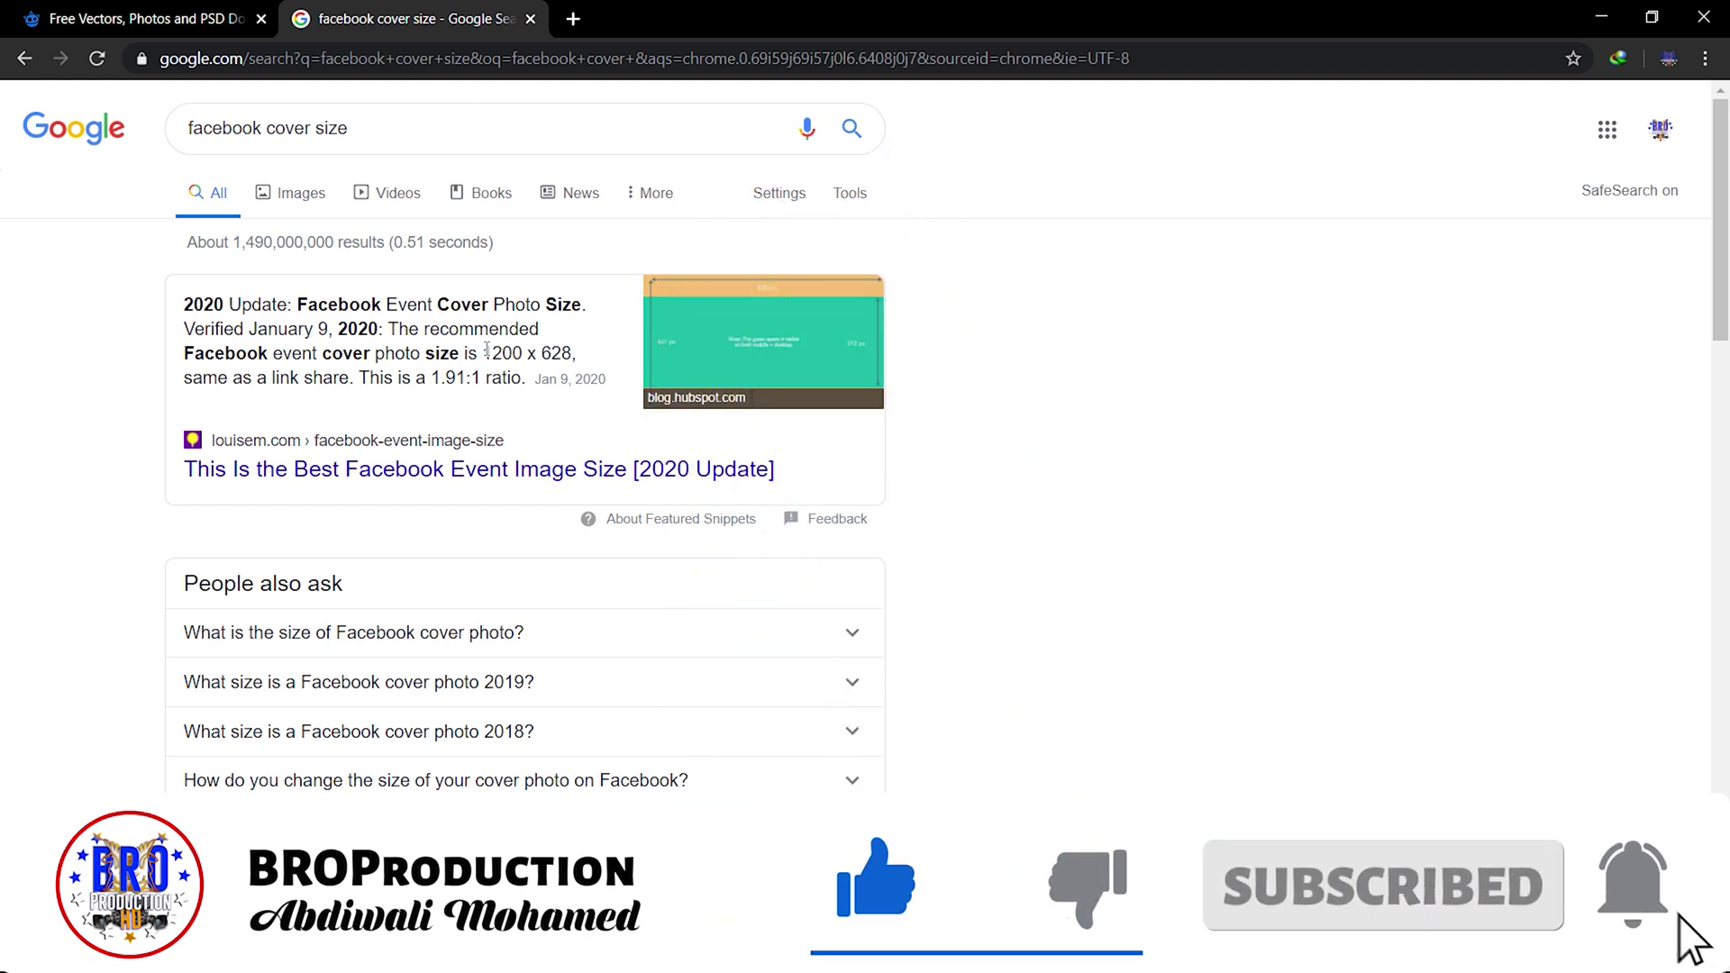
# Read the recommended cover photo size and its year in the featured search result
pyautogui.moveTo(484, 352); pyautogui.dragTo(574, 354)
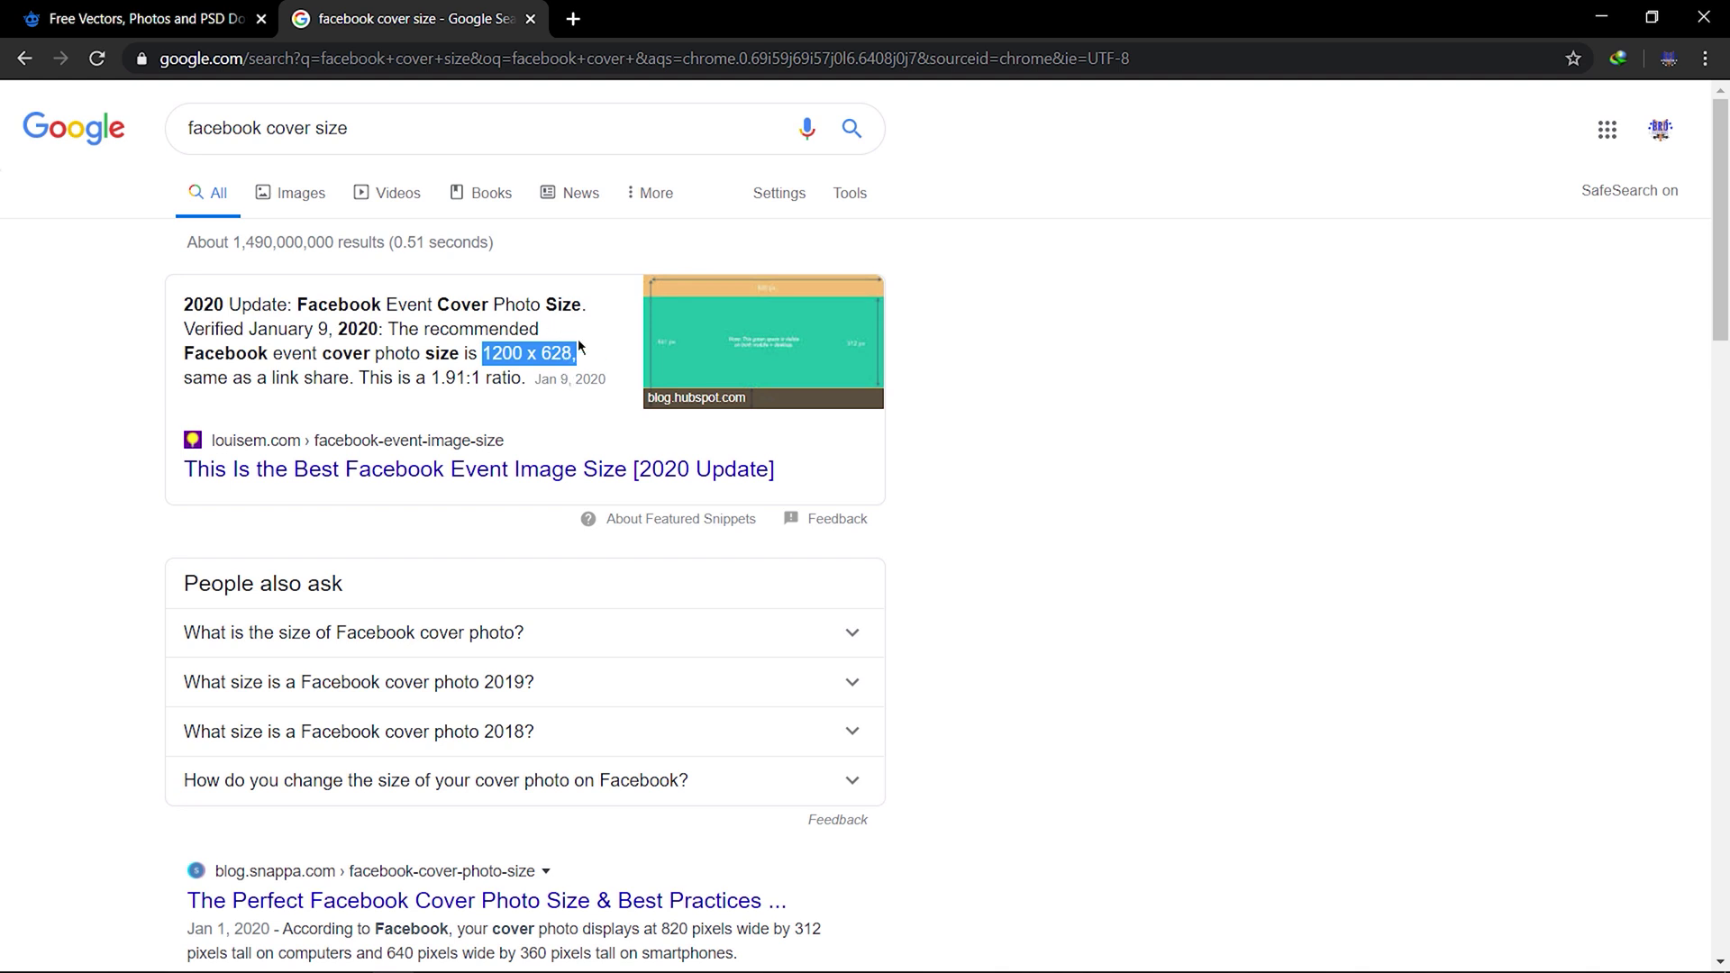
pyautogui.click(603, 356)
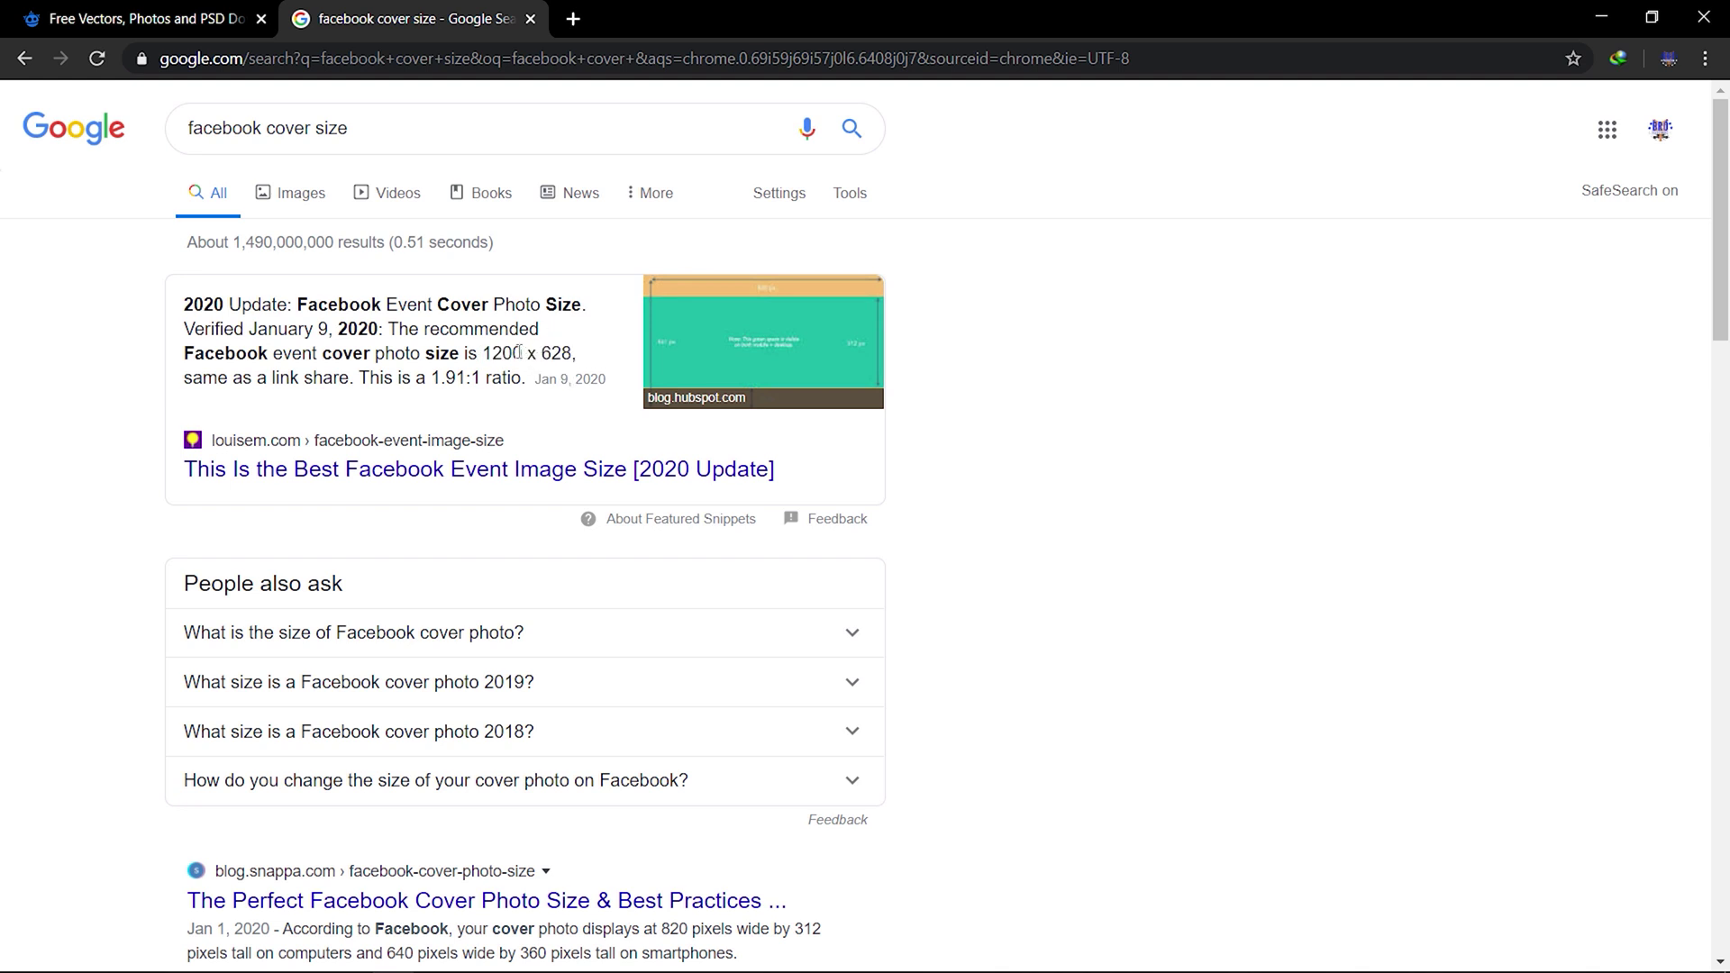
pyautogui.moveTo(230, 302); pyautogui.dragTo(176, 307)
# Switch back to Photoshop and open the setup for a new document
pyautogui.moveTo(617, 969)
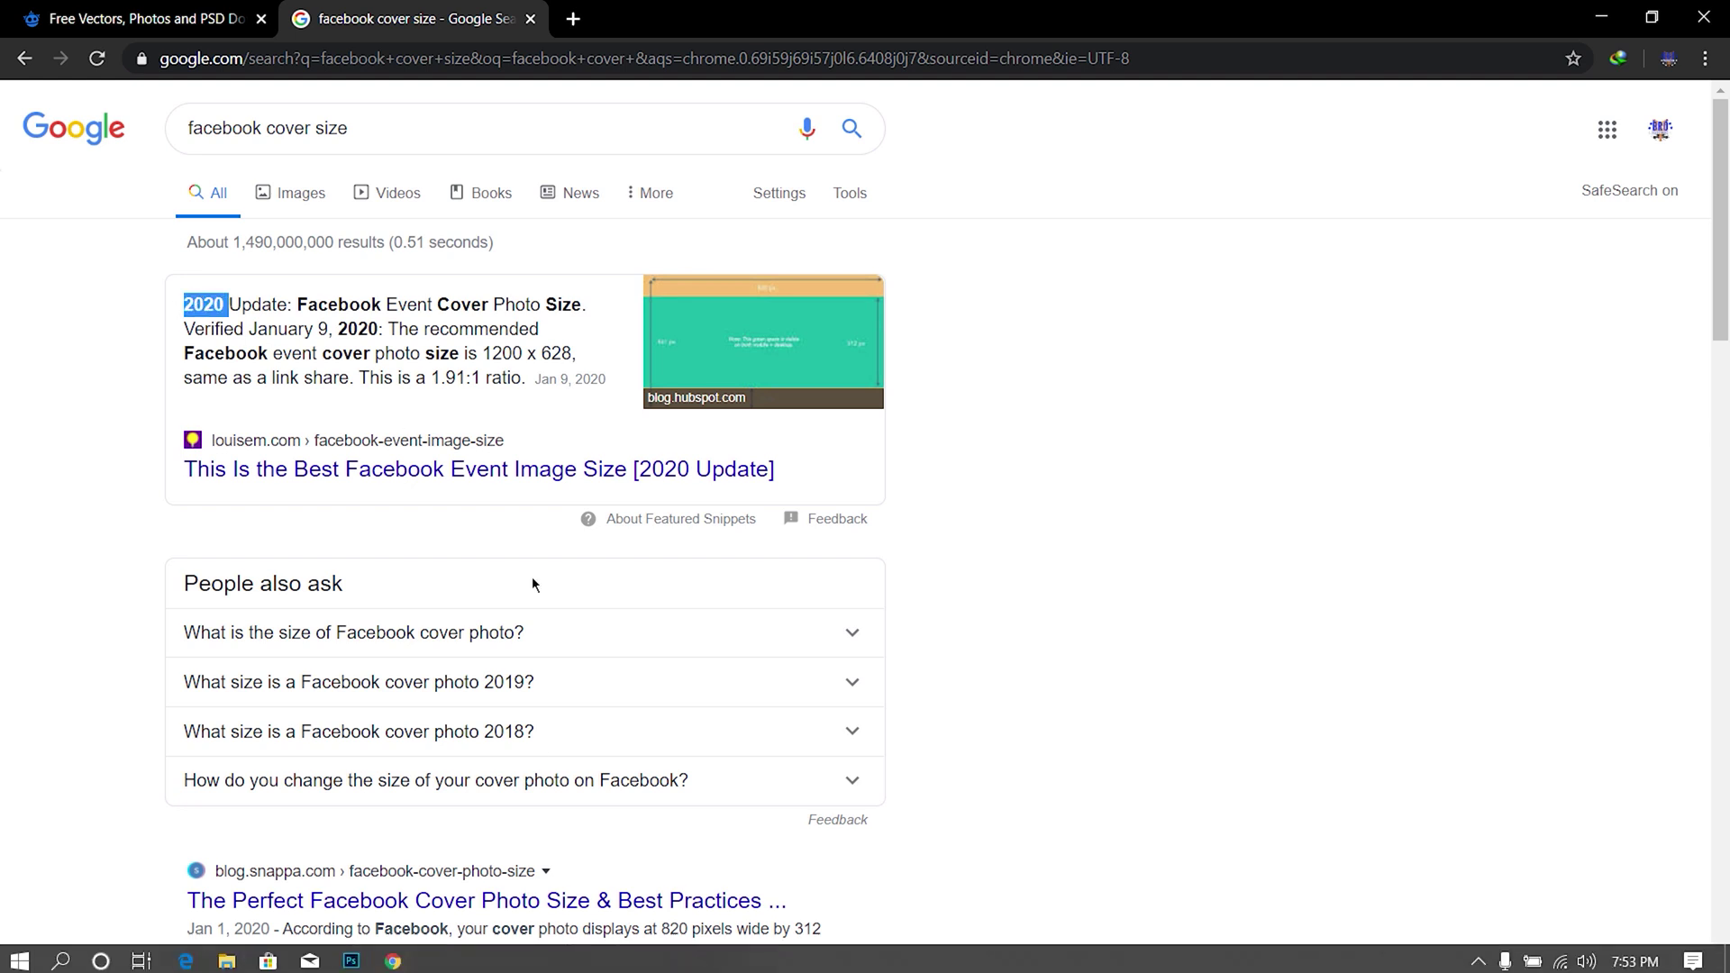
pyautogui.click(353, 957)
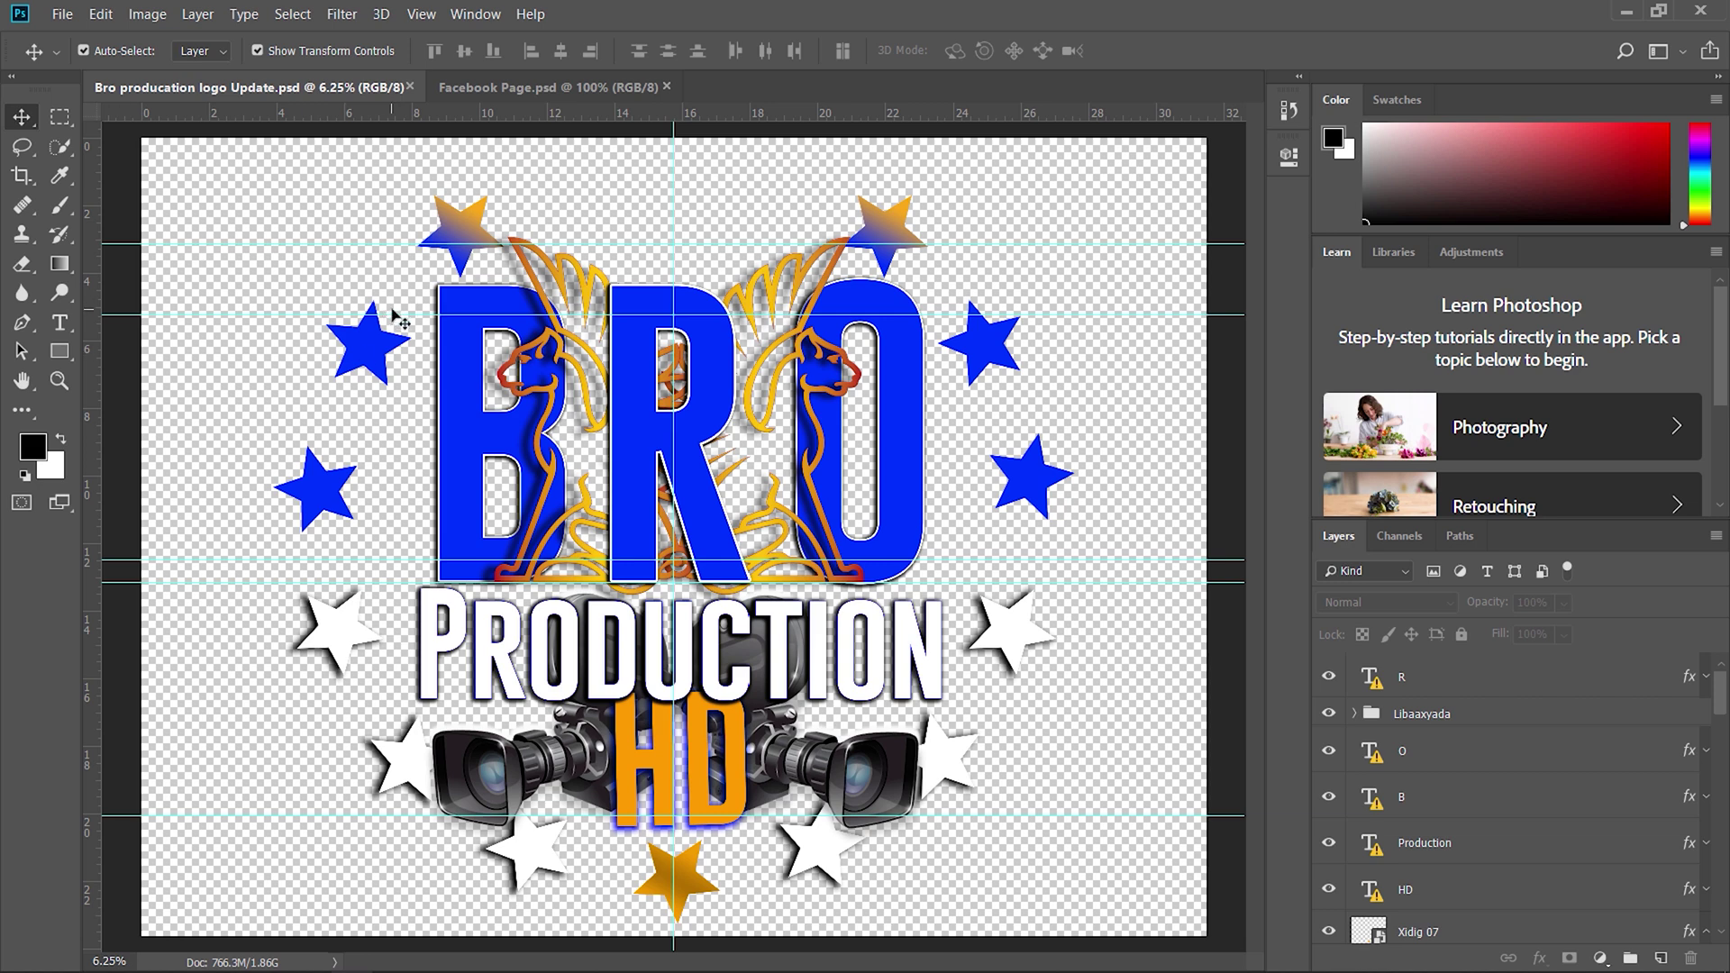
pyautogui.click(59, 16)
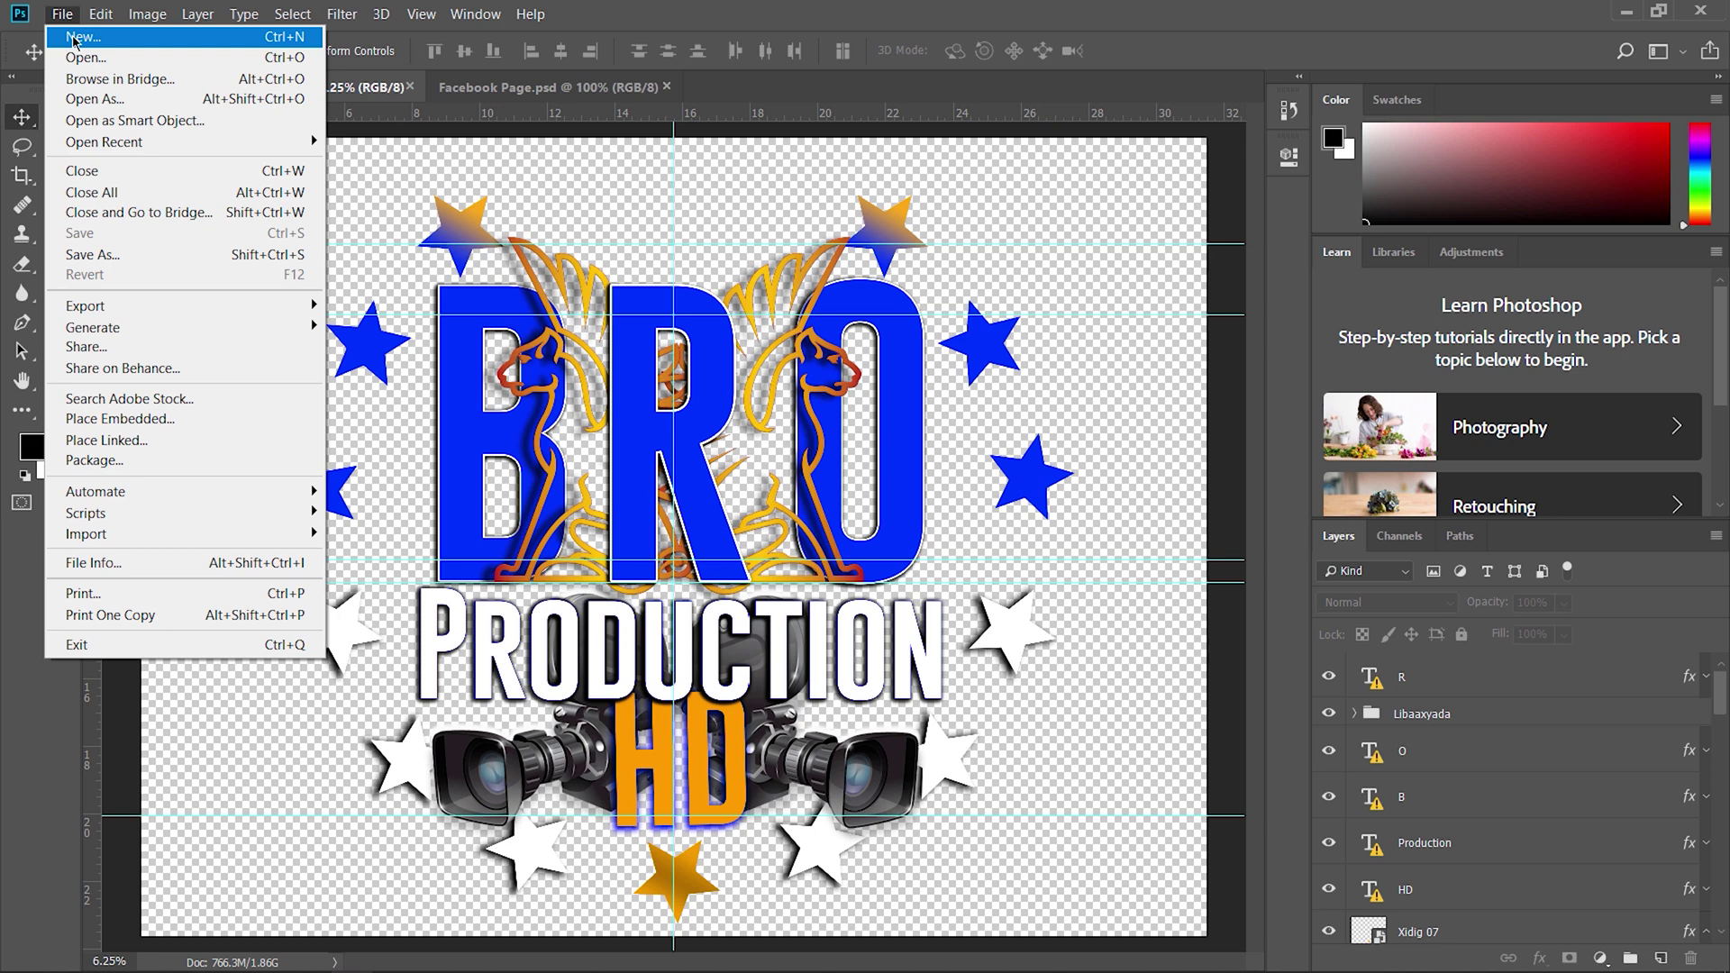
pyautogui.click(73, 41)
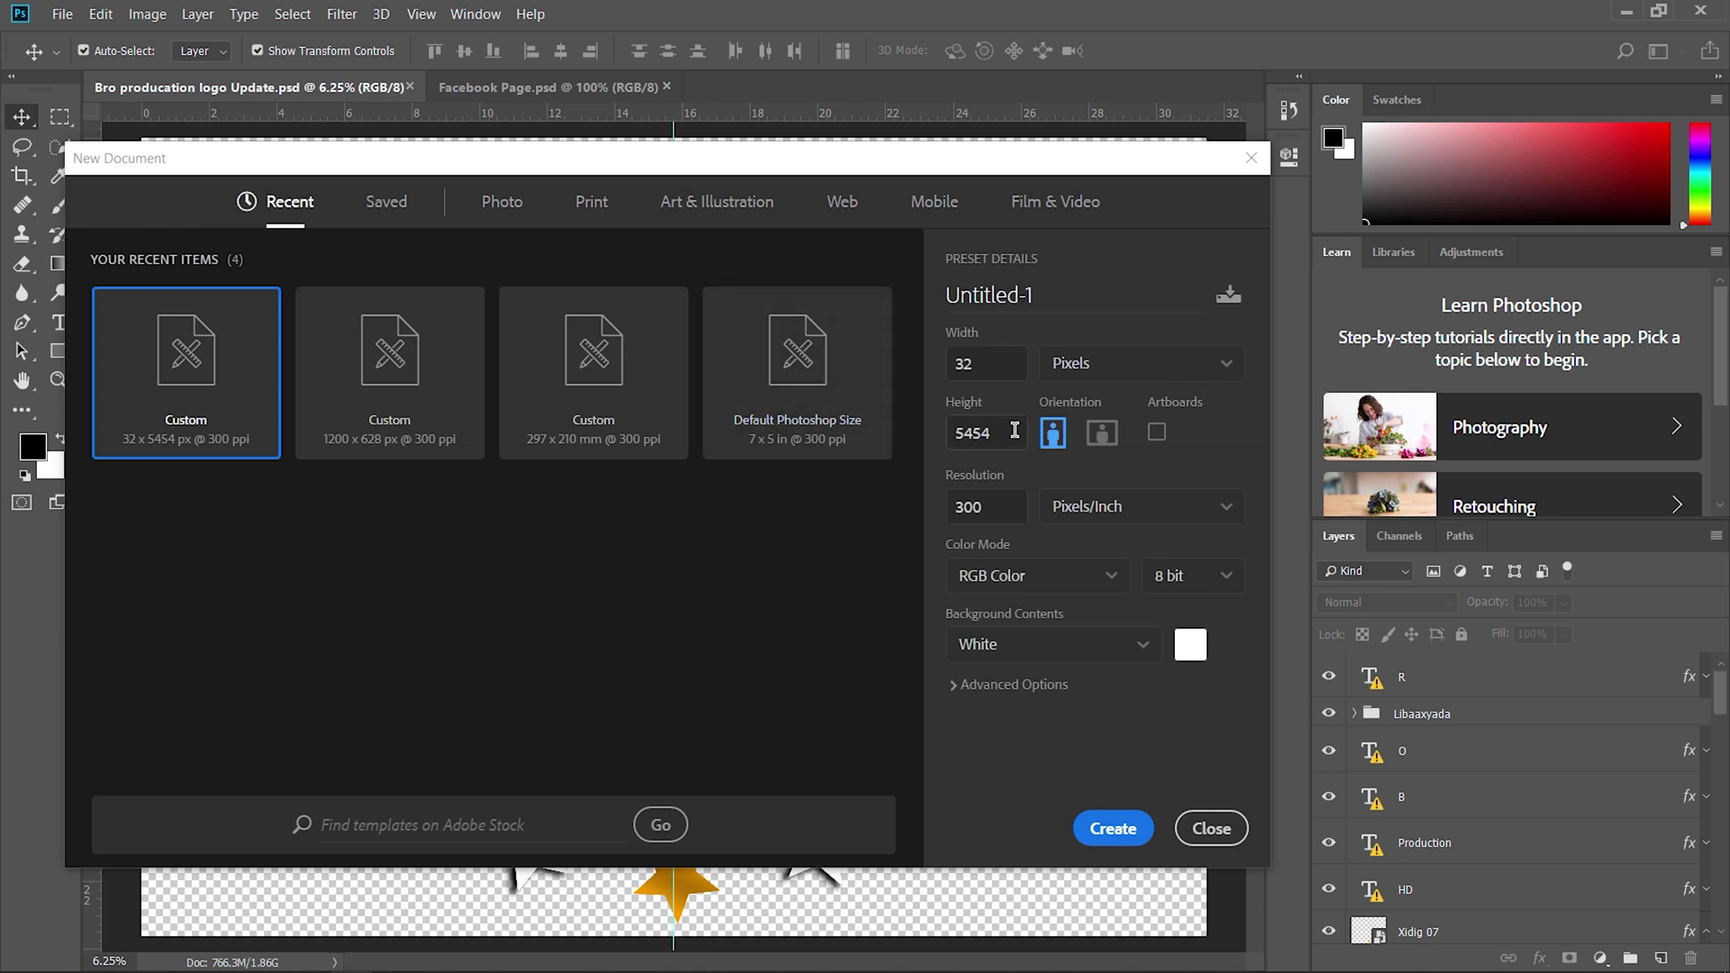
# Set the new document's width to 1200 pixels and its height to 628 pixels
pyautogui.click(1097, 368)
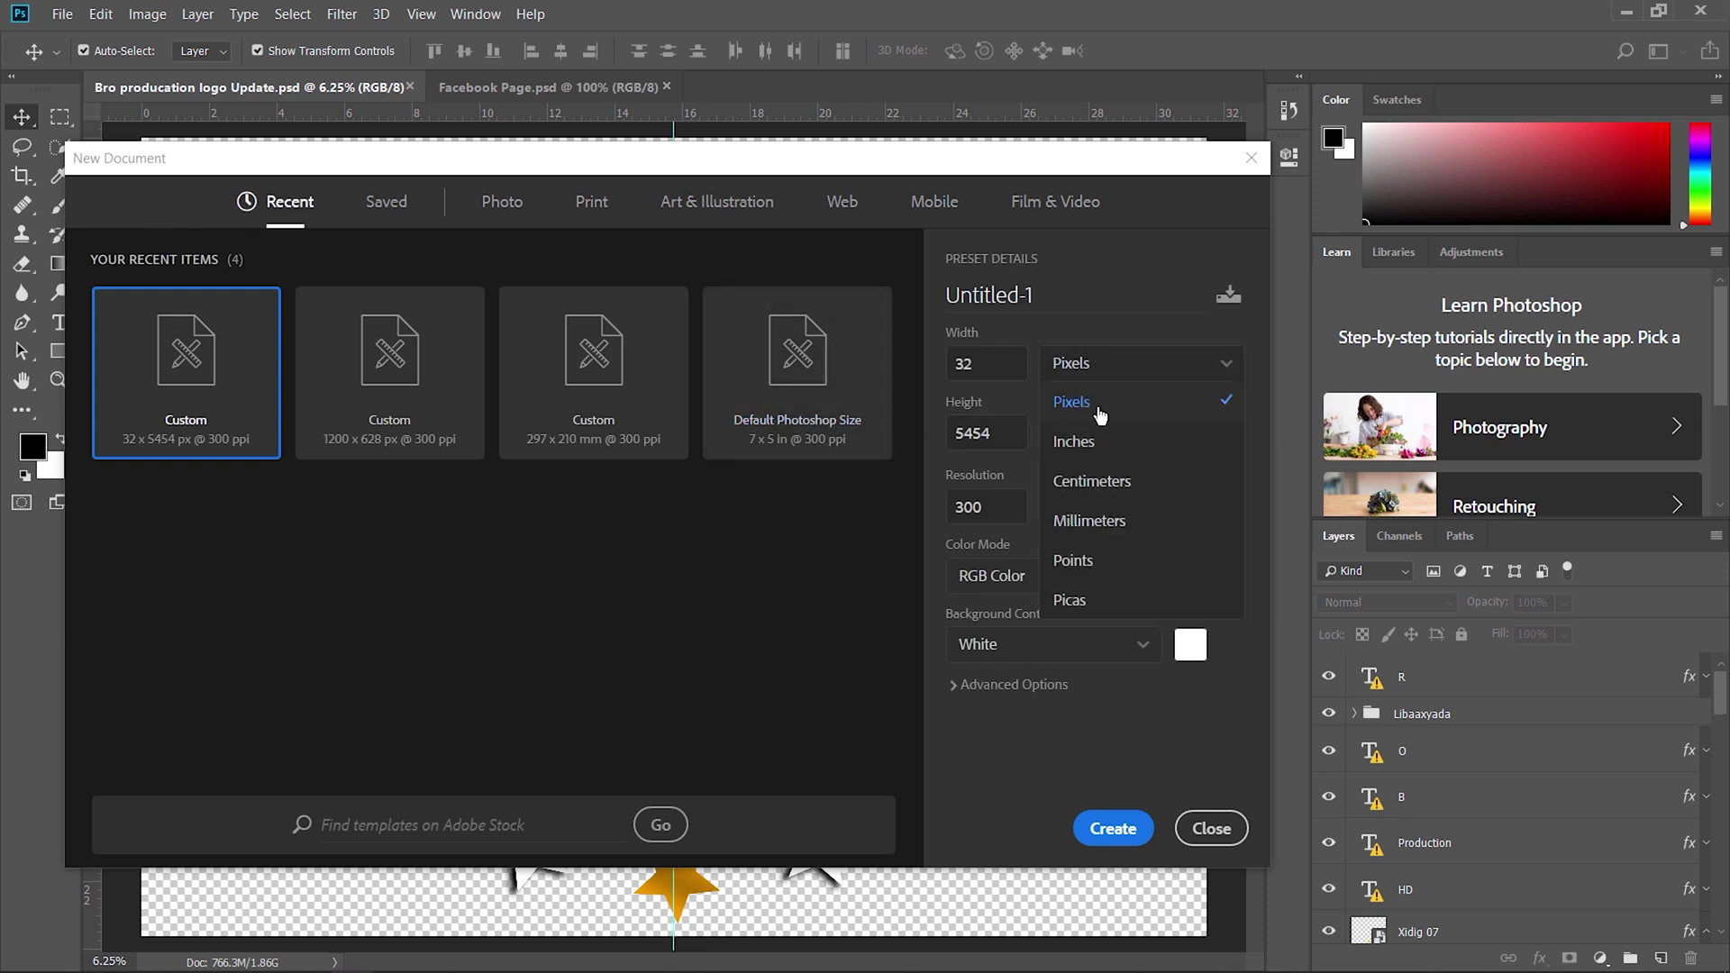
pyautogui.click(1018, 372)
pyautogui.moveTo(1010, 367); pyautogui.dragTo(931, 376)
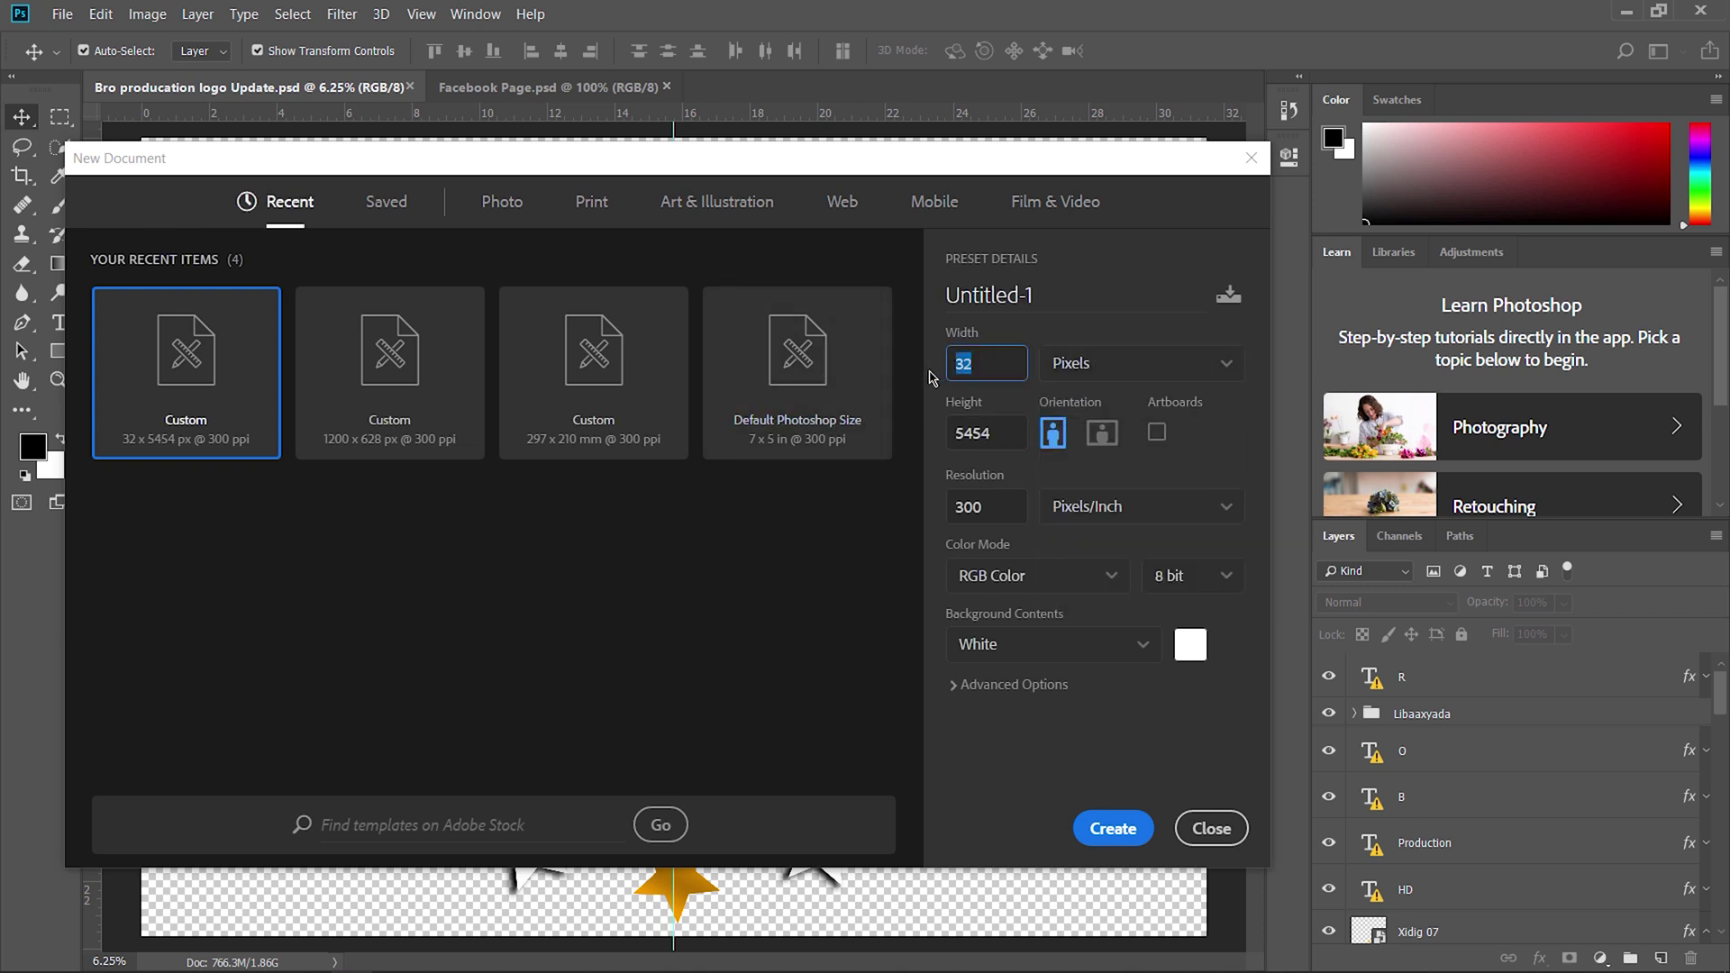
pyautogui.write('1200')
pyautogui.press('Tab')
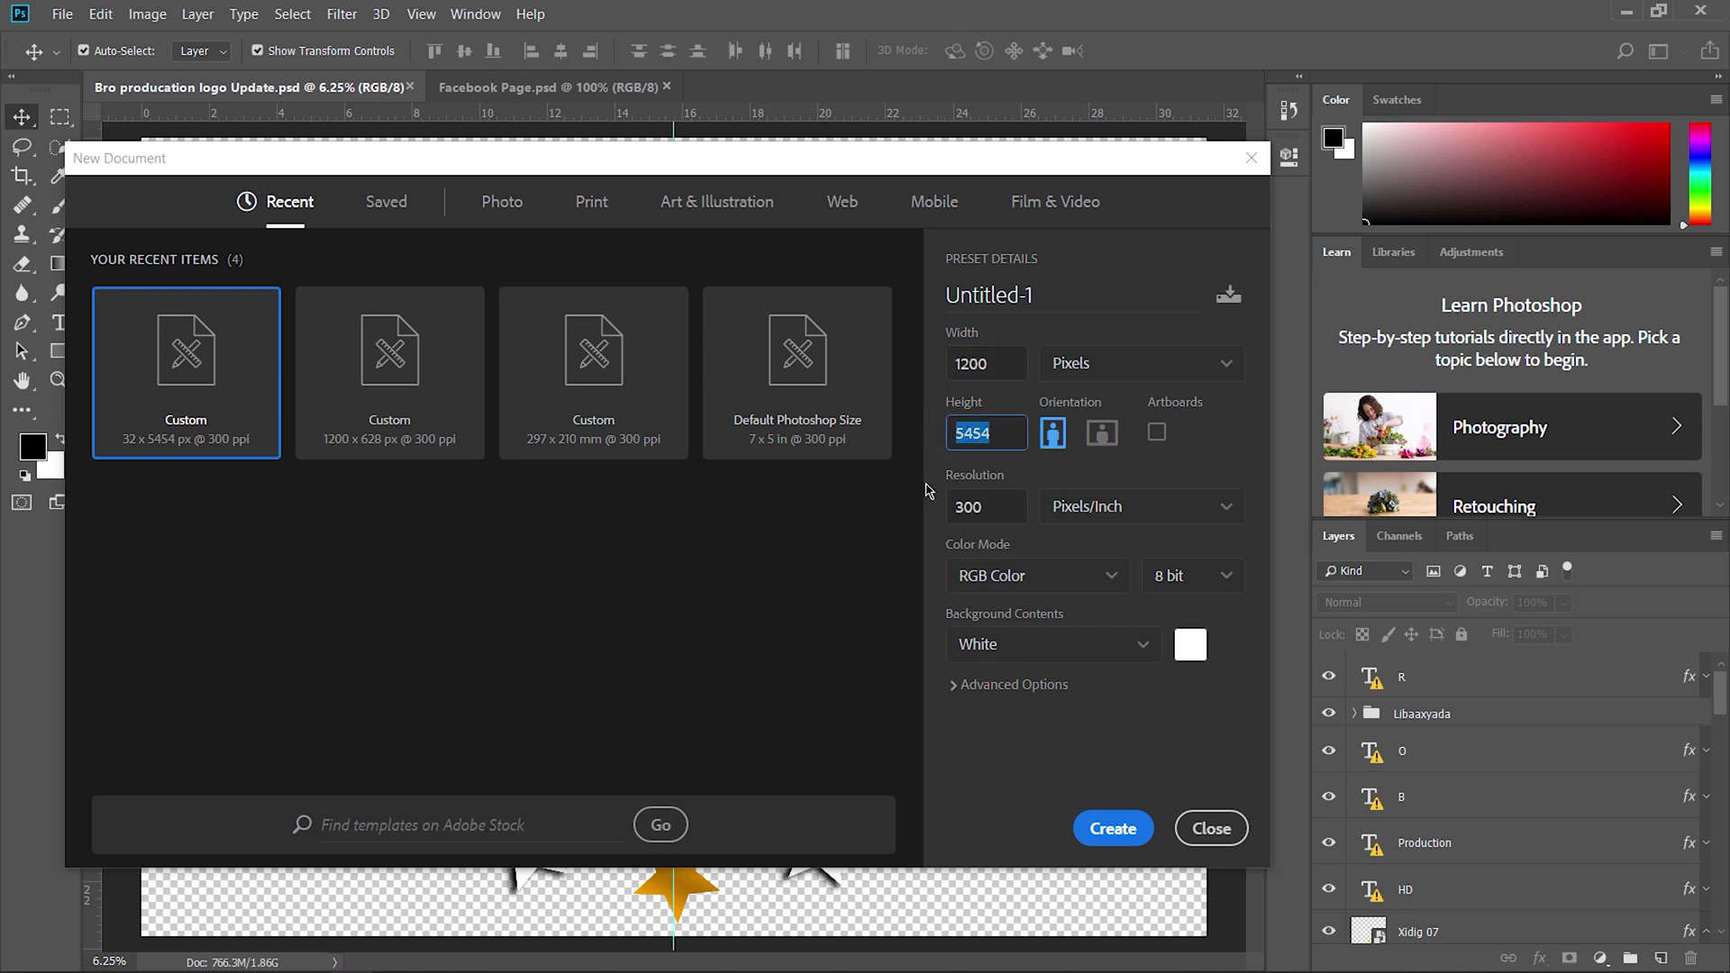
pyautogui.click(1000, 433)
pyautogui.moveTo(1000, 434); pyautogui.dragTo(933, 455)
pyautogui.write('628')
pyautogui.moveTo(1014, 507); pyautogui.dragTo(954, 508)
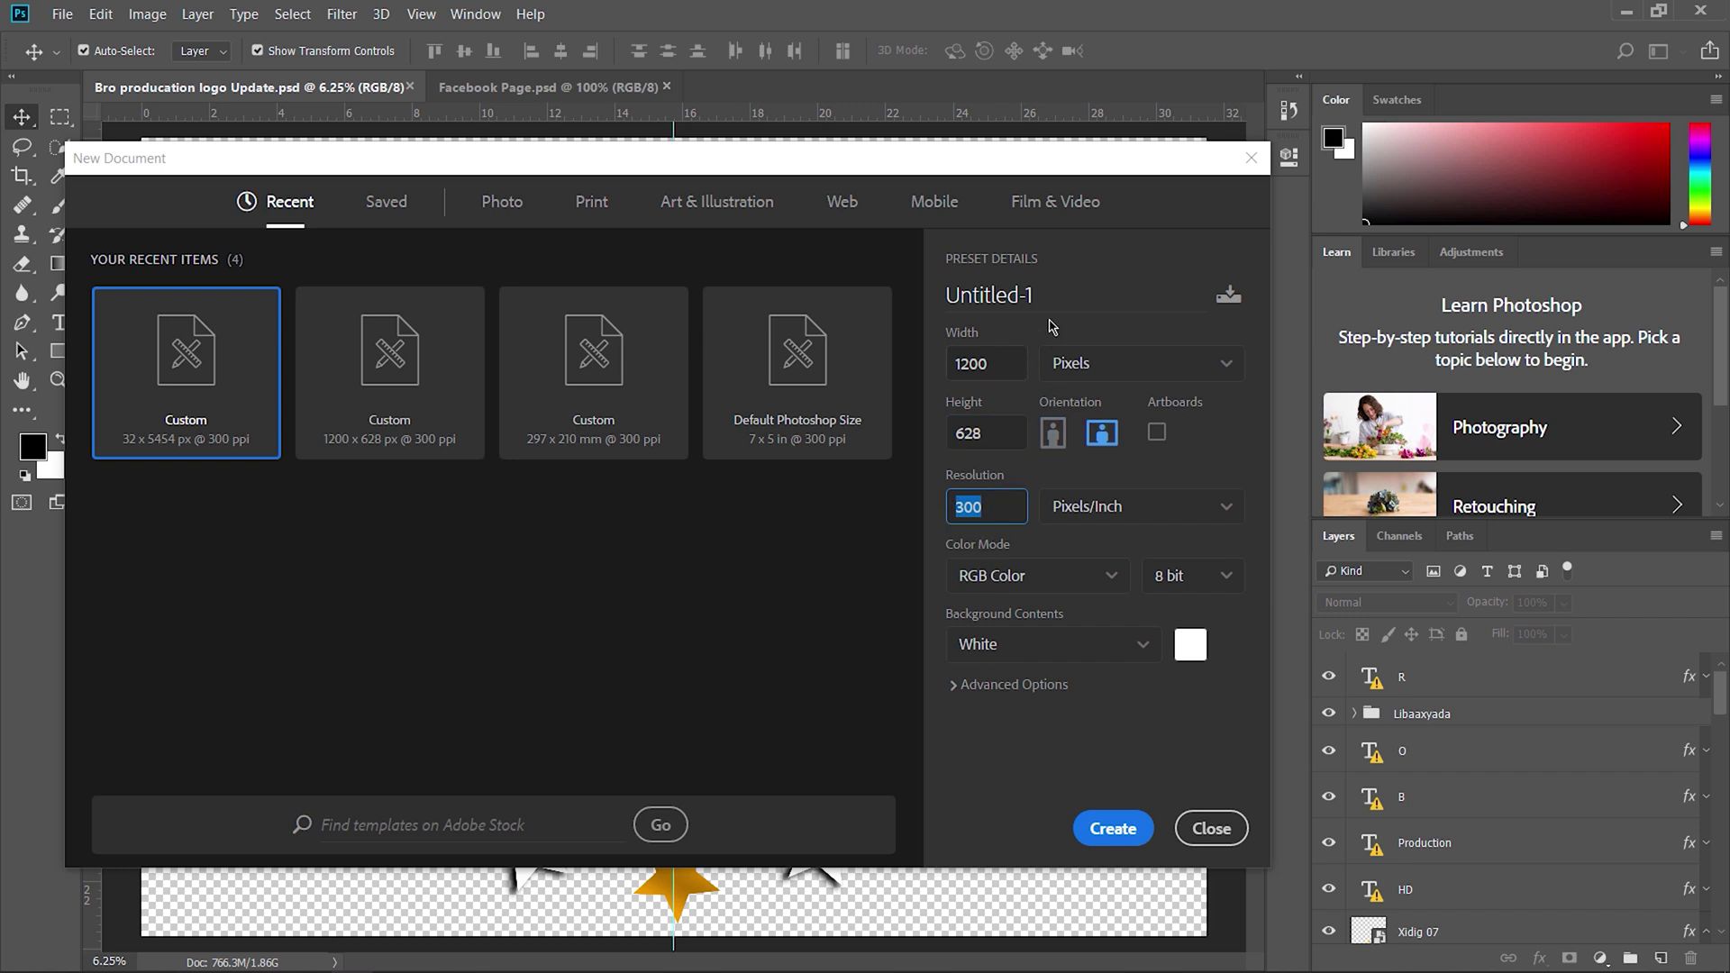
# Name the new document "facebook Cover"
pyautogui.click(1058, 290)
pyautogui.moveTo(1058, 290); pyautogui.dragTo(902, 317)
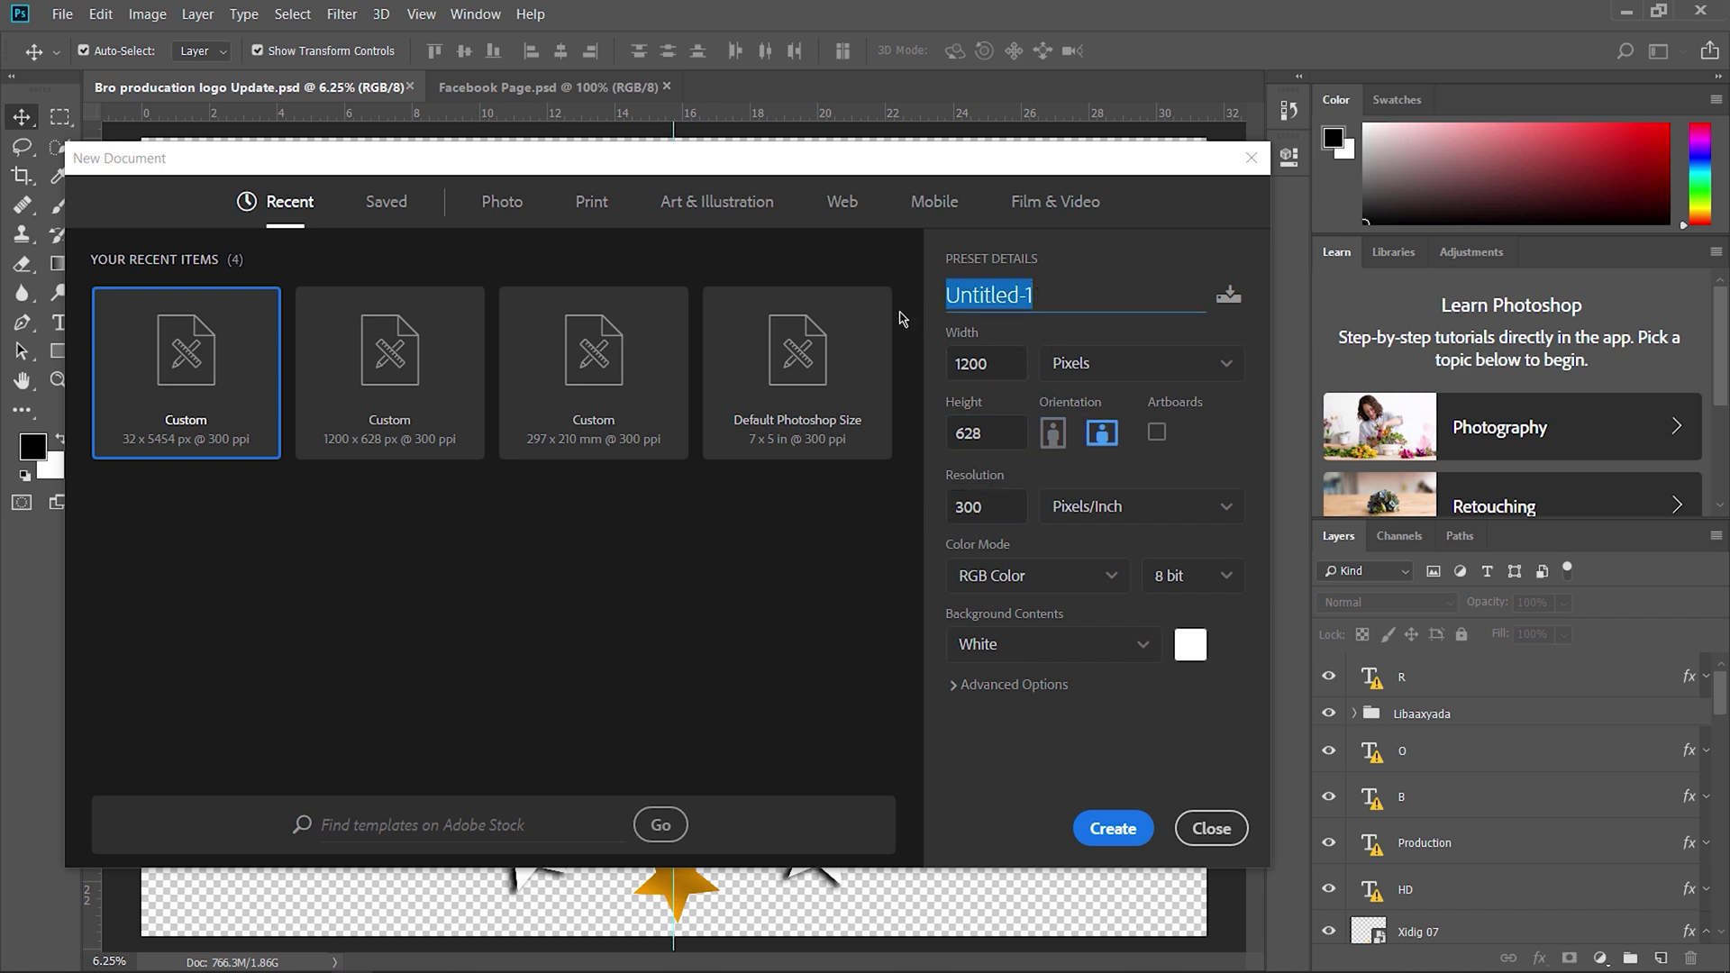
pyautogui.press('BackSpace')
pyautogui.write('face')
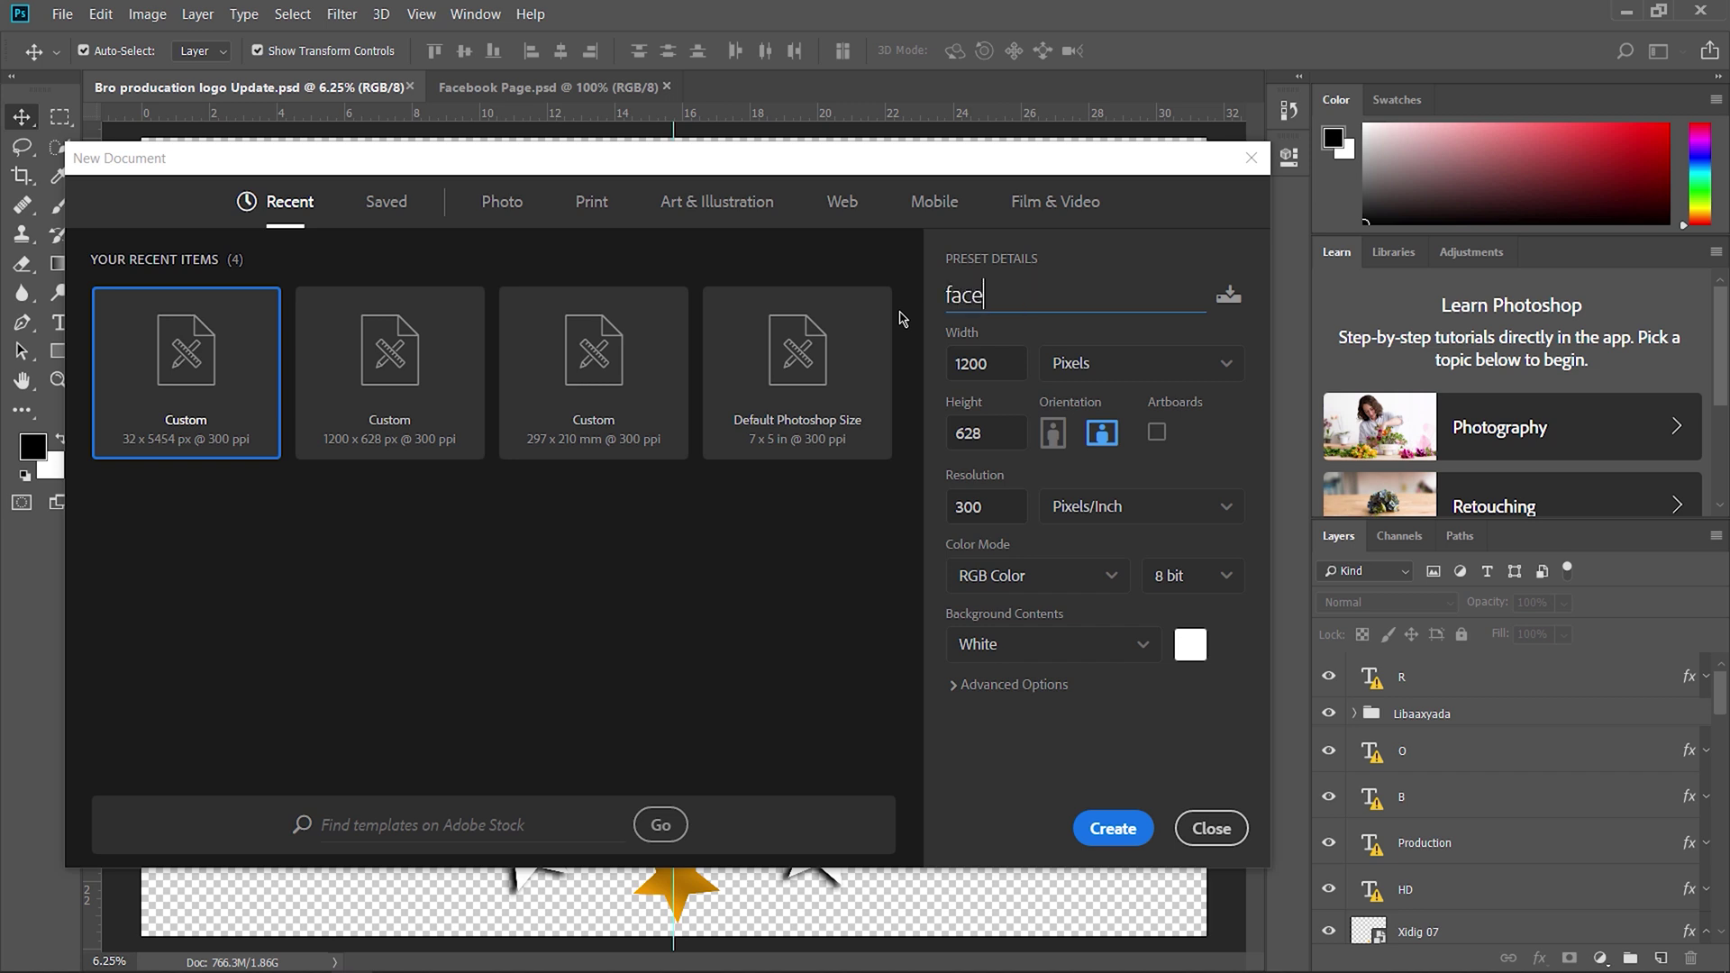
pyautogui.write('boo cover')
pyautogui.tripleClick(1020, 295)
pyautogui.press('BackSpace')
pyautogui.write('k')
pyautogui.hotkey('ctrl', 'z')
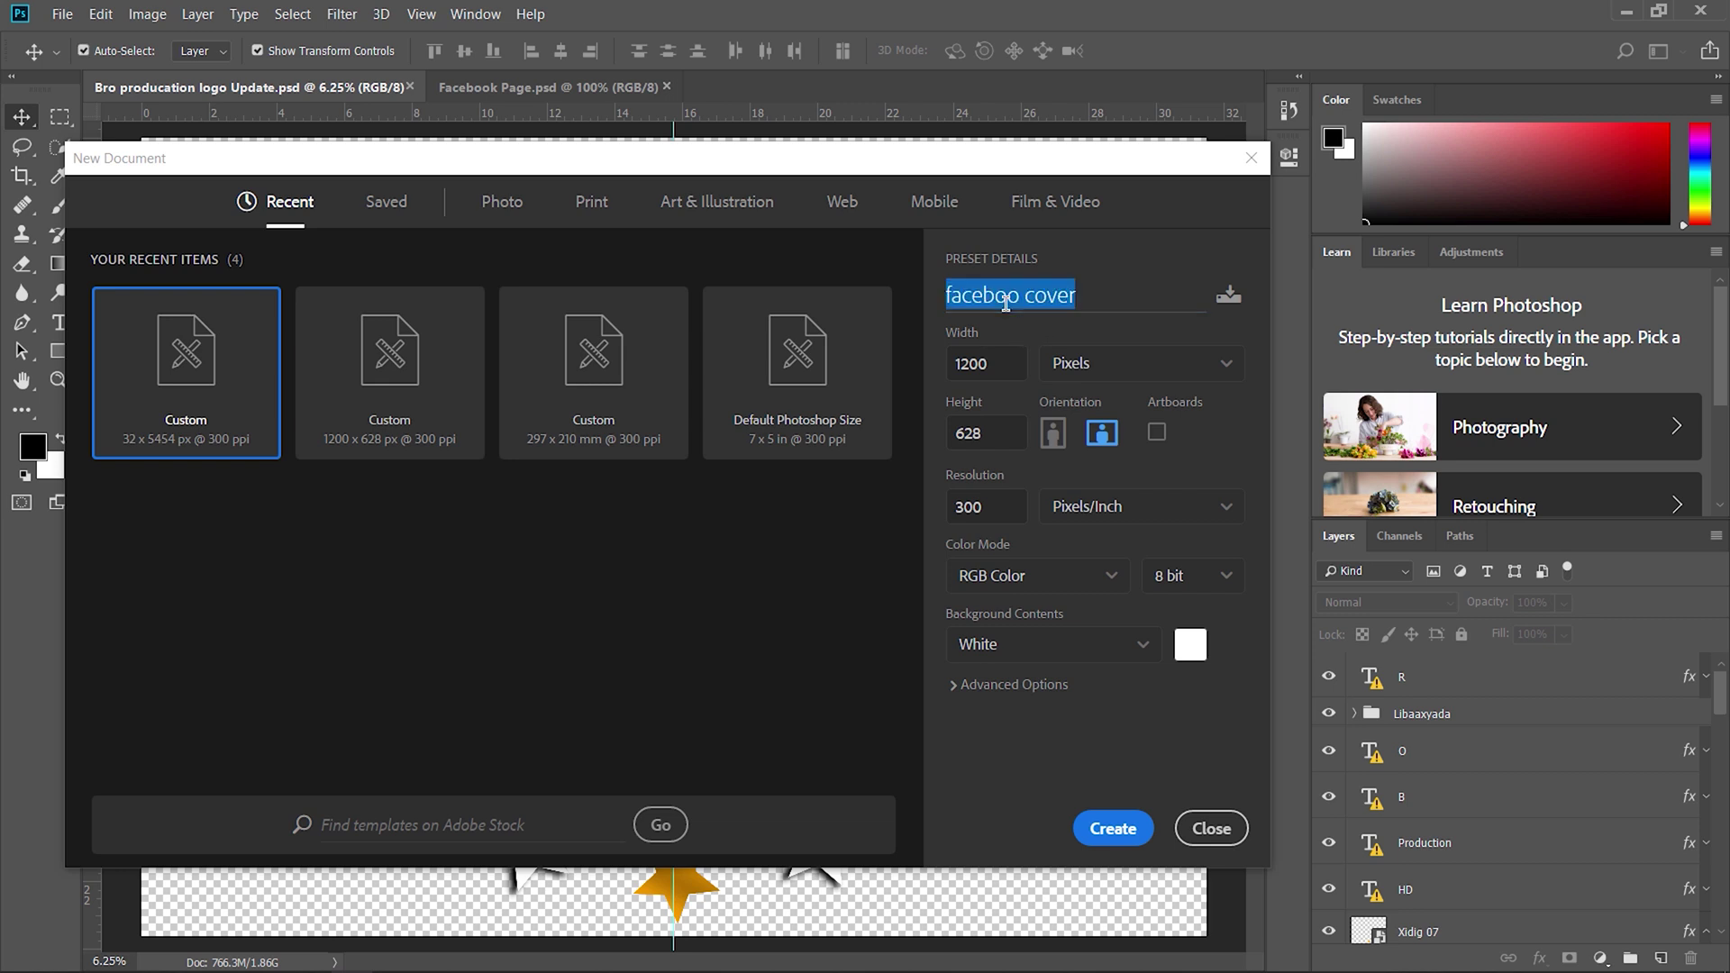
pyautogui.write('faceboo')
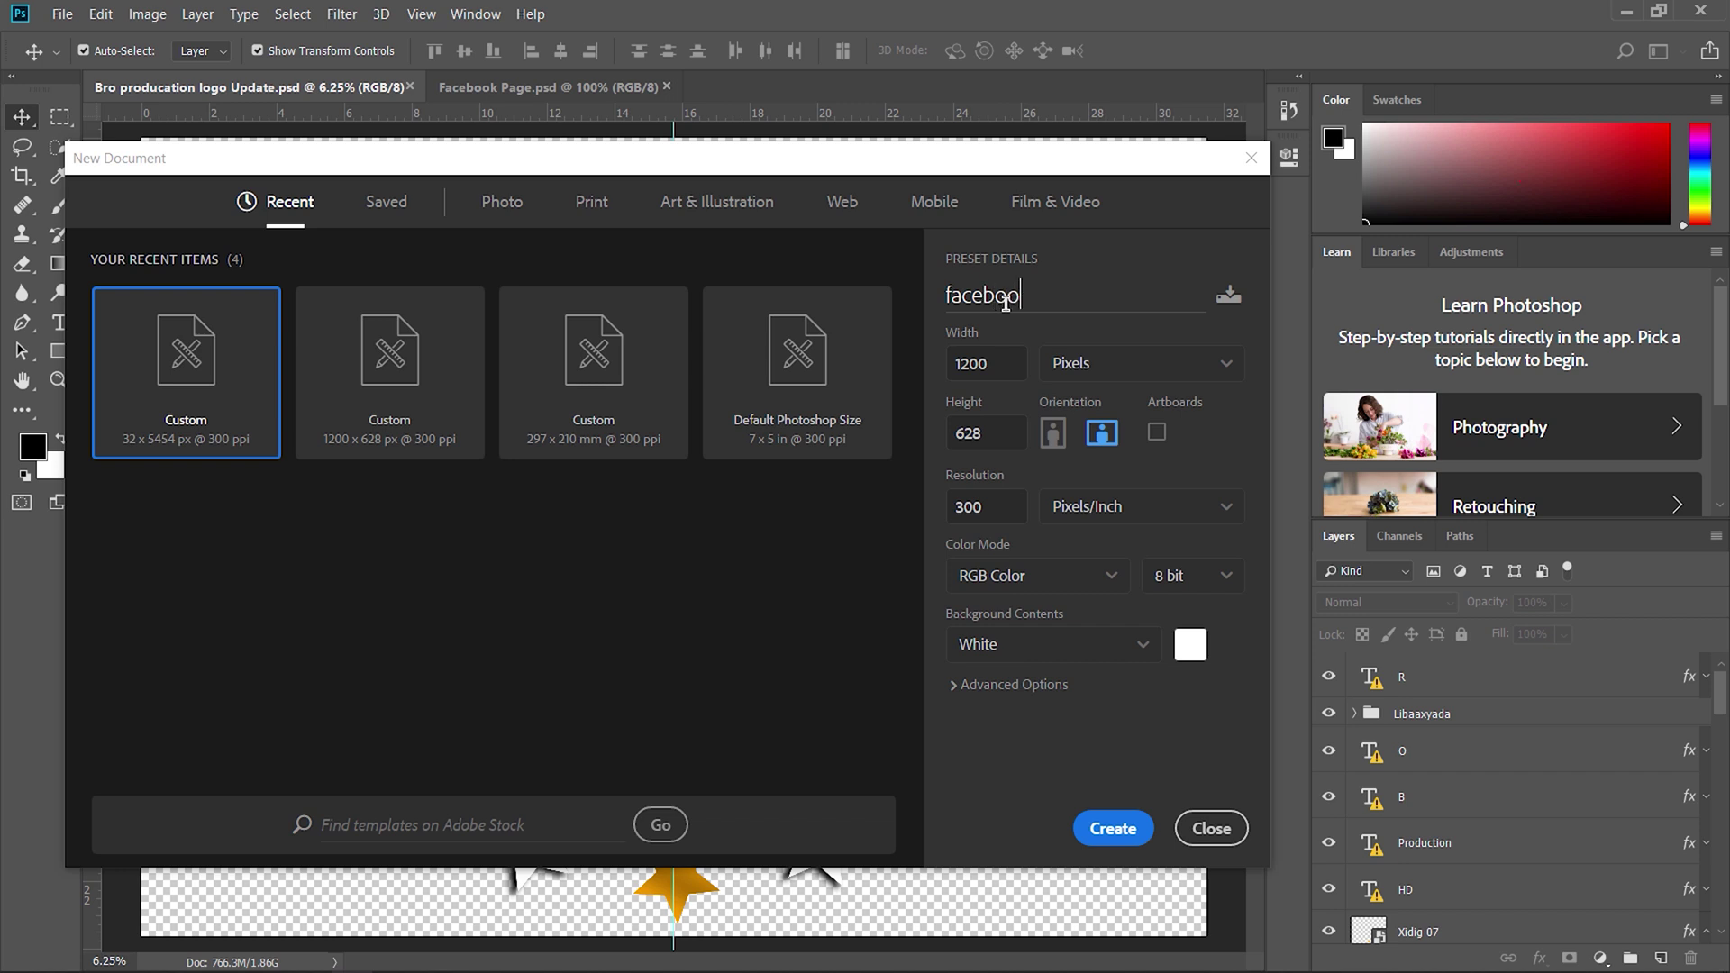
pyautogui.write('k Cover')
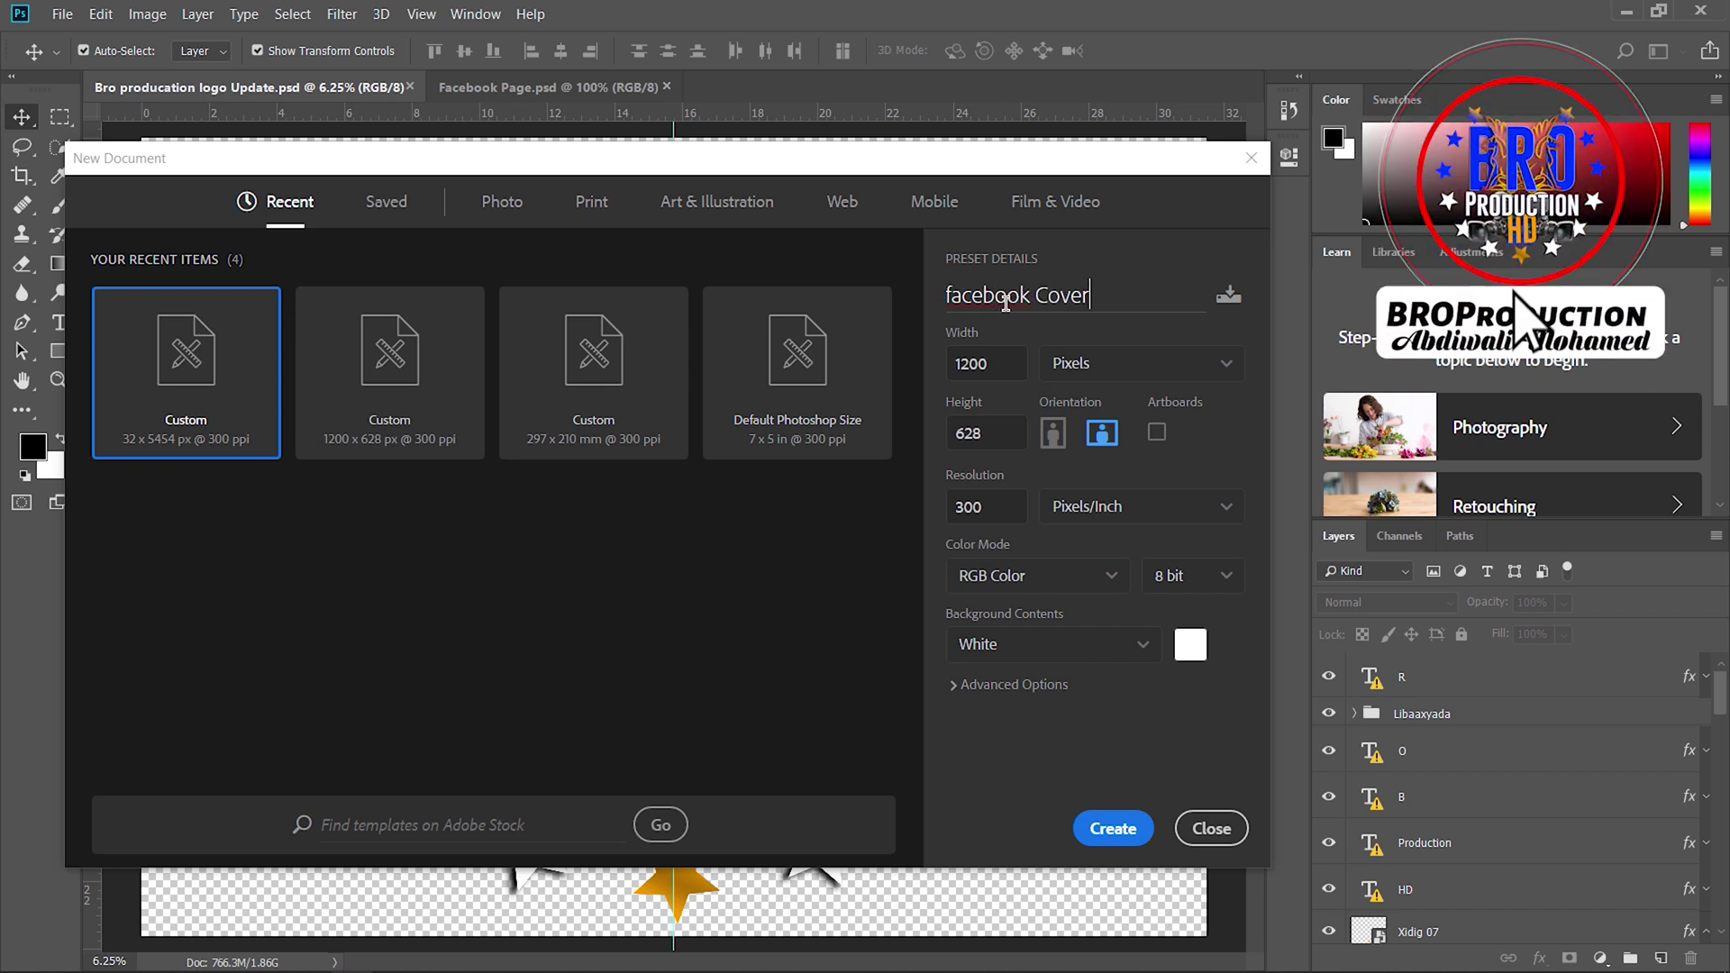
# Create the document and add one vertical and one horizontal guide through the centre of the canvas
pyautogui.click(1128, 836)
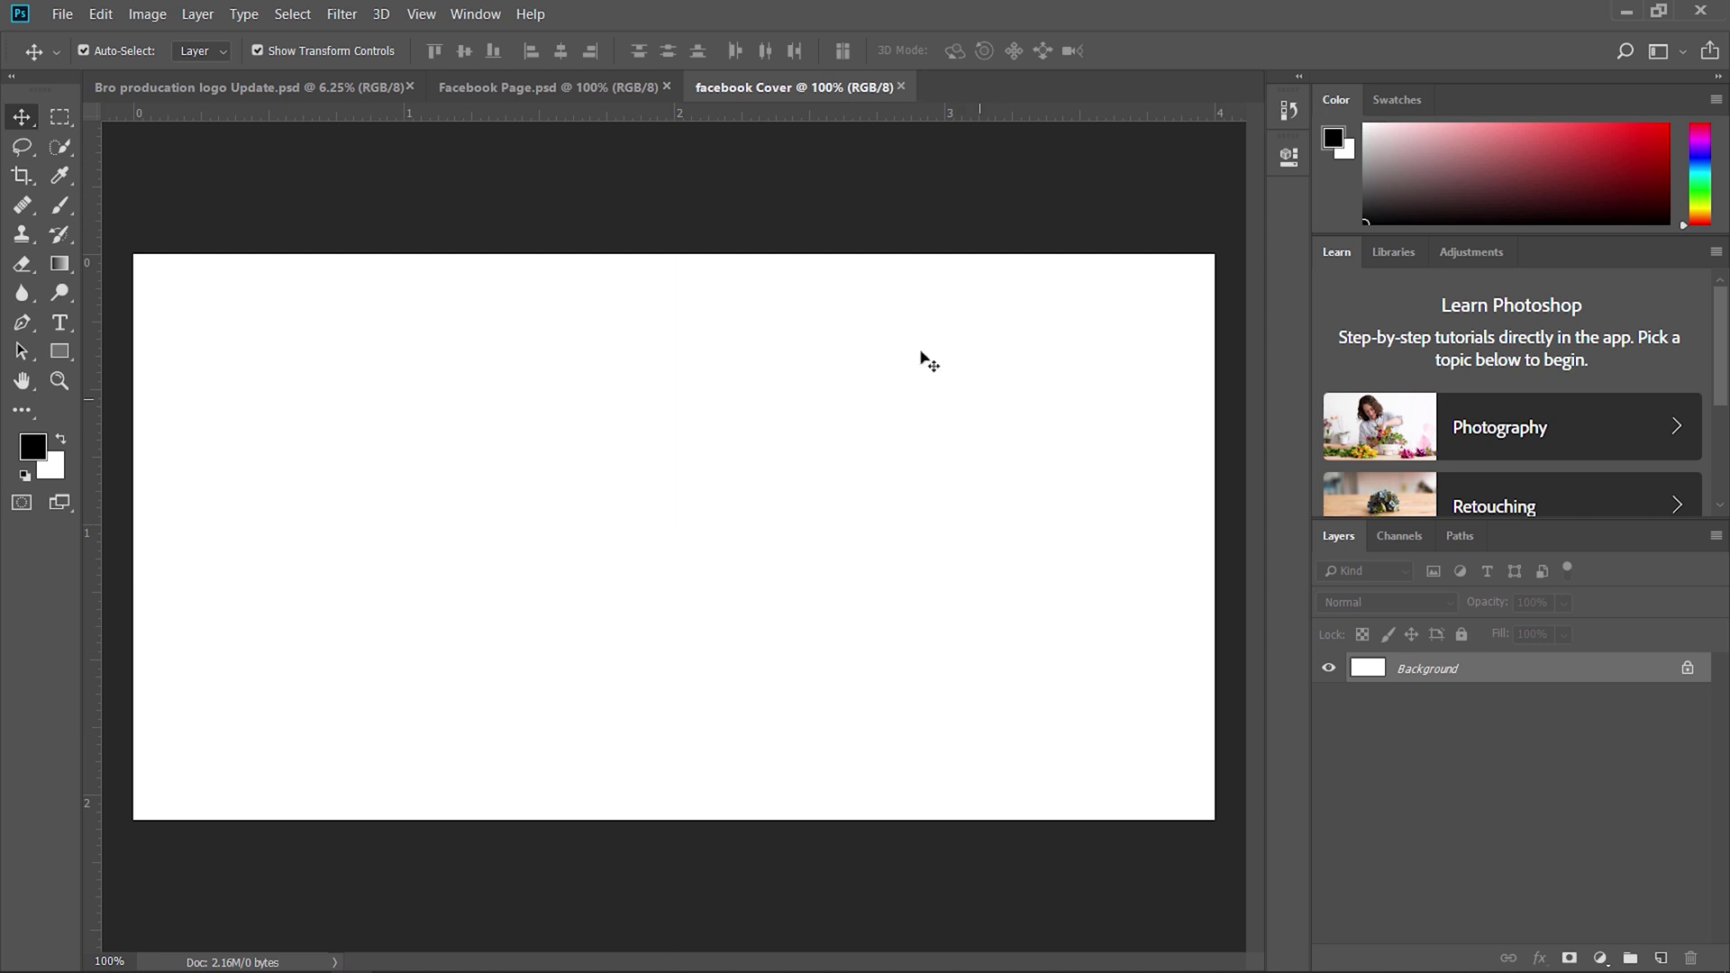
pyautogui.press('F2')
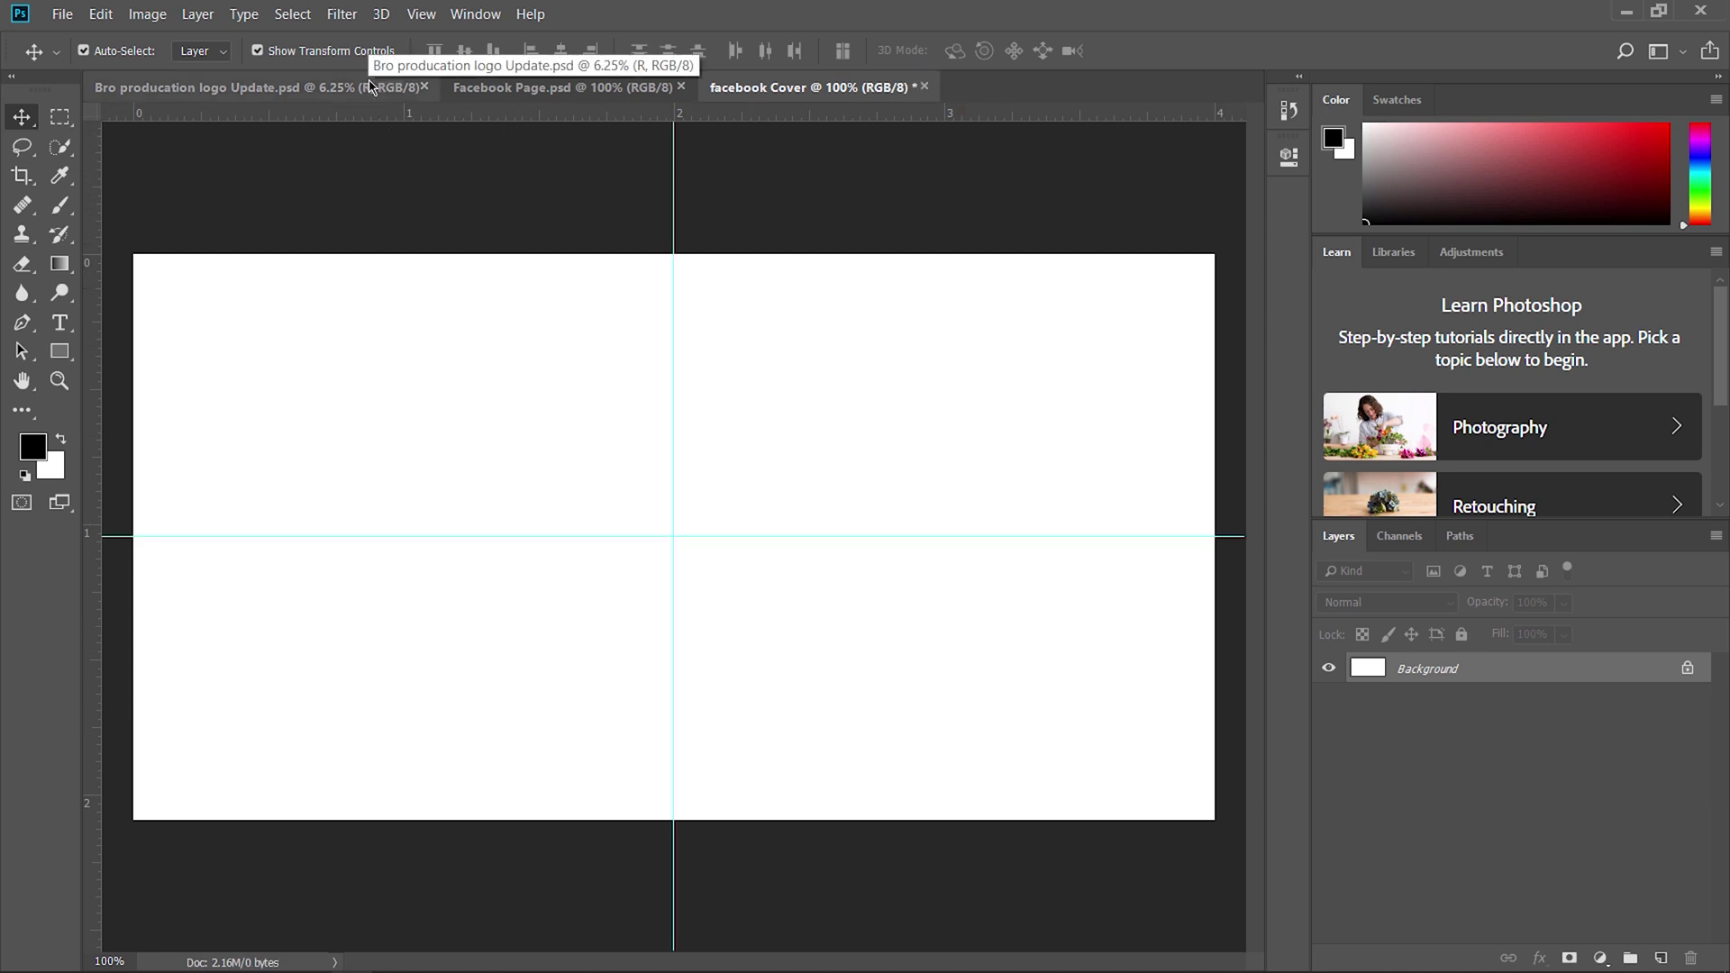
# Switch to the Bro producation logo Update.psd document and look through the layers that make up the logo
pyautogui.click(369, 86)
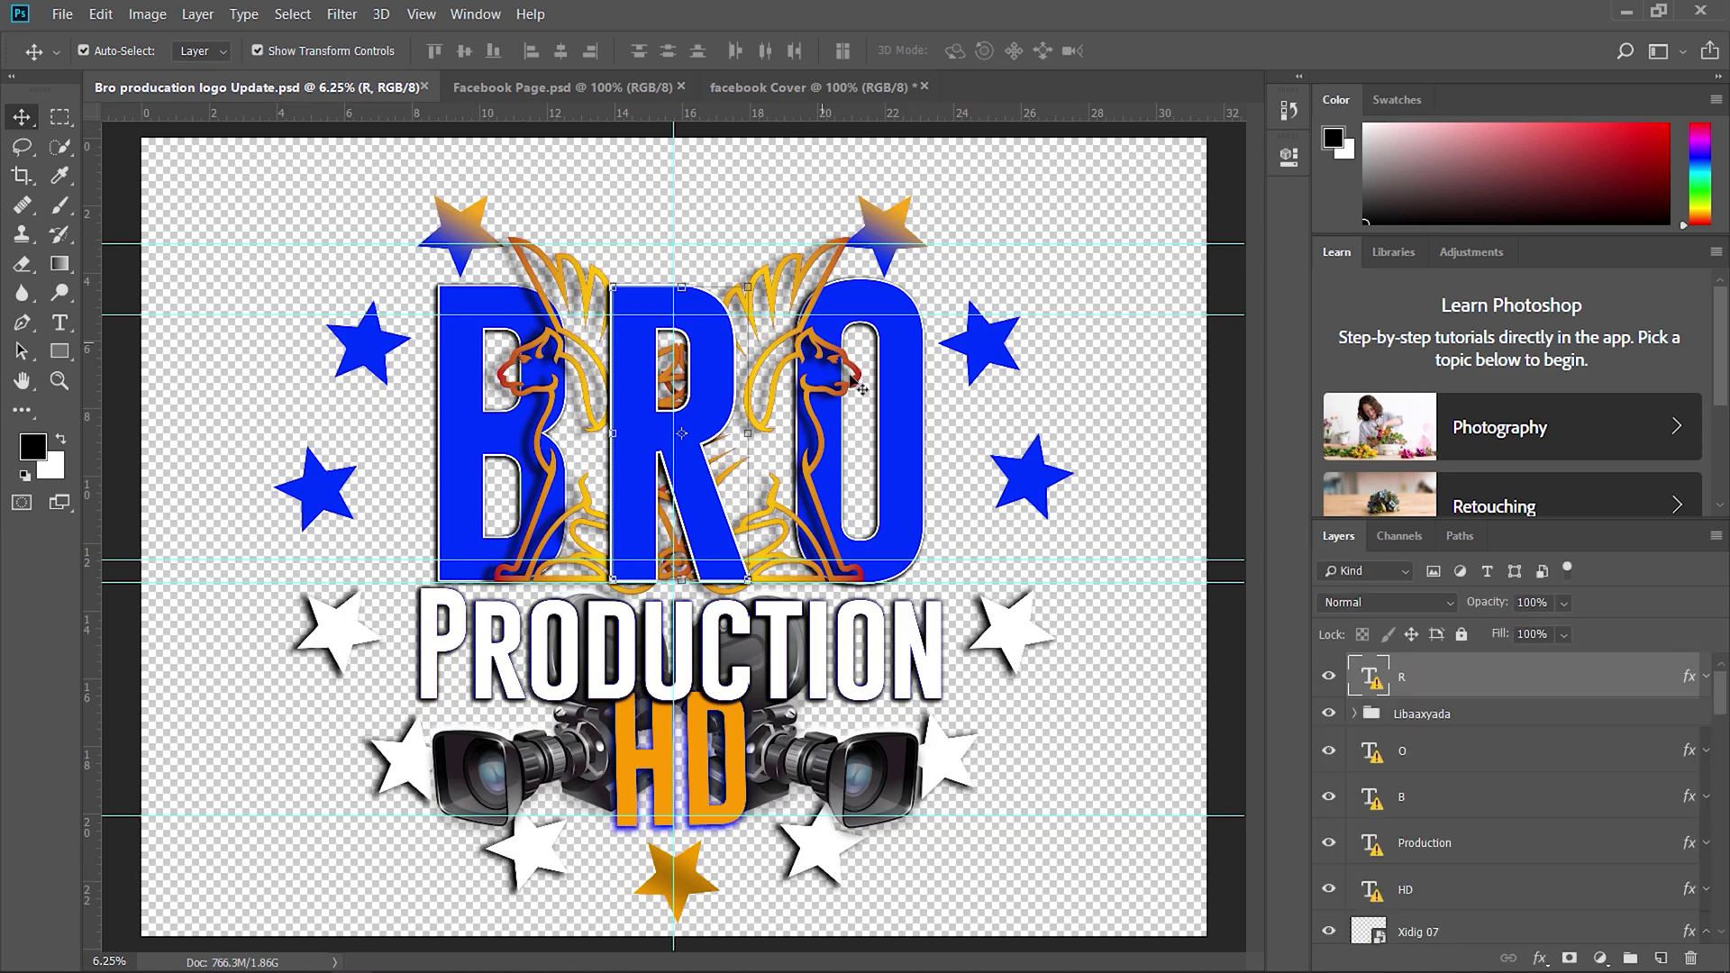
pyautogui.moveTo(1190, 928); pyautogui.dragTo(1122, 959)
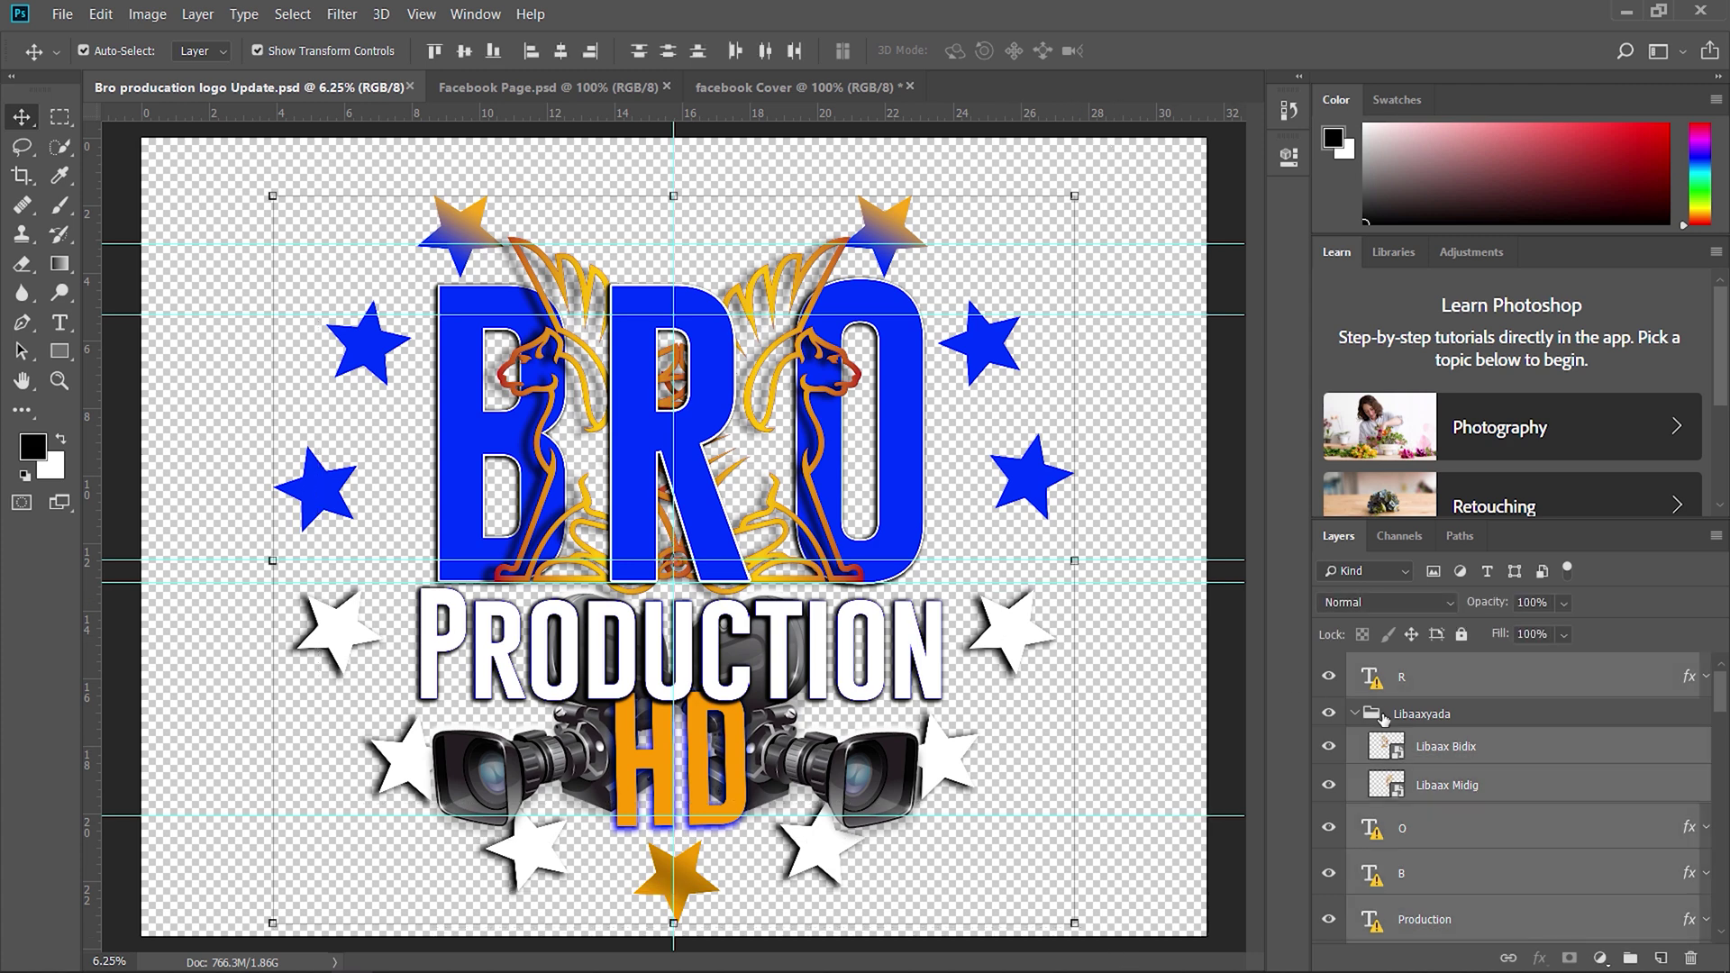
pyautogui.scroll(-10, 1451, 739)
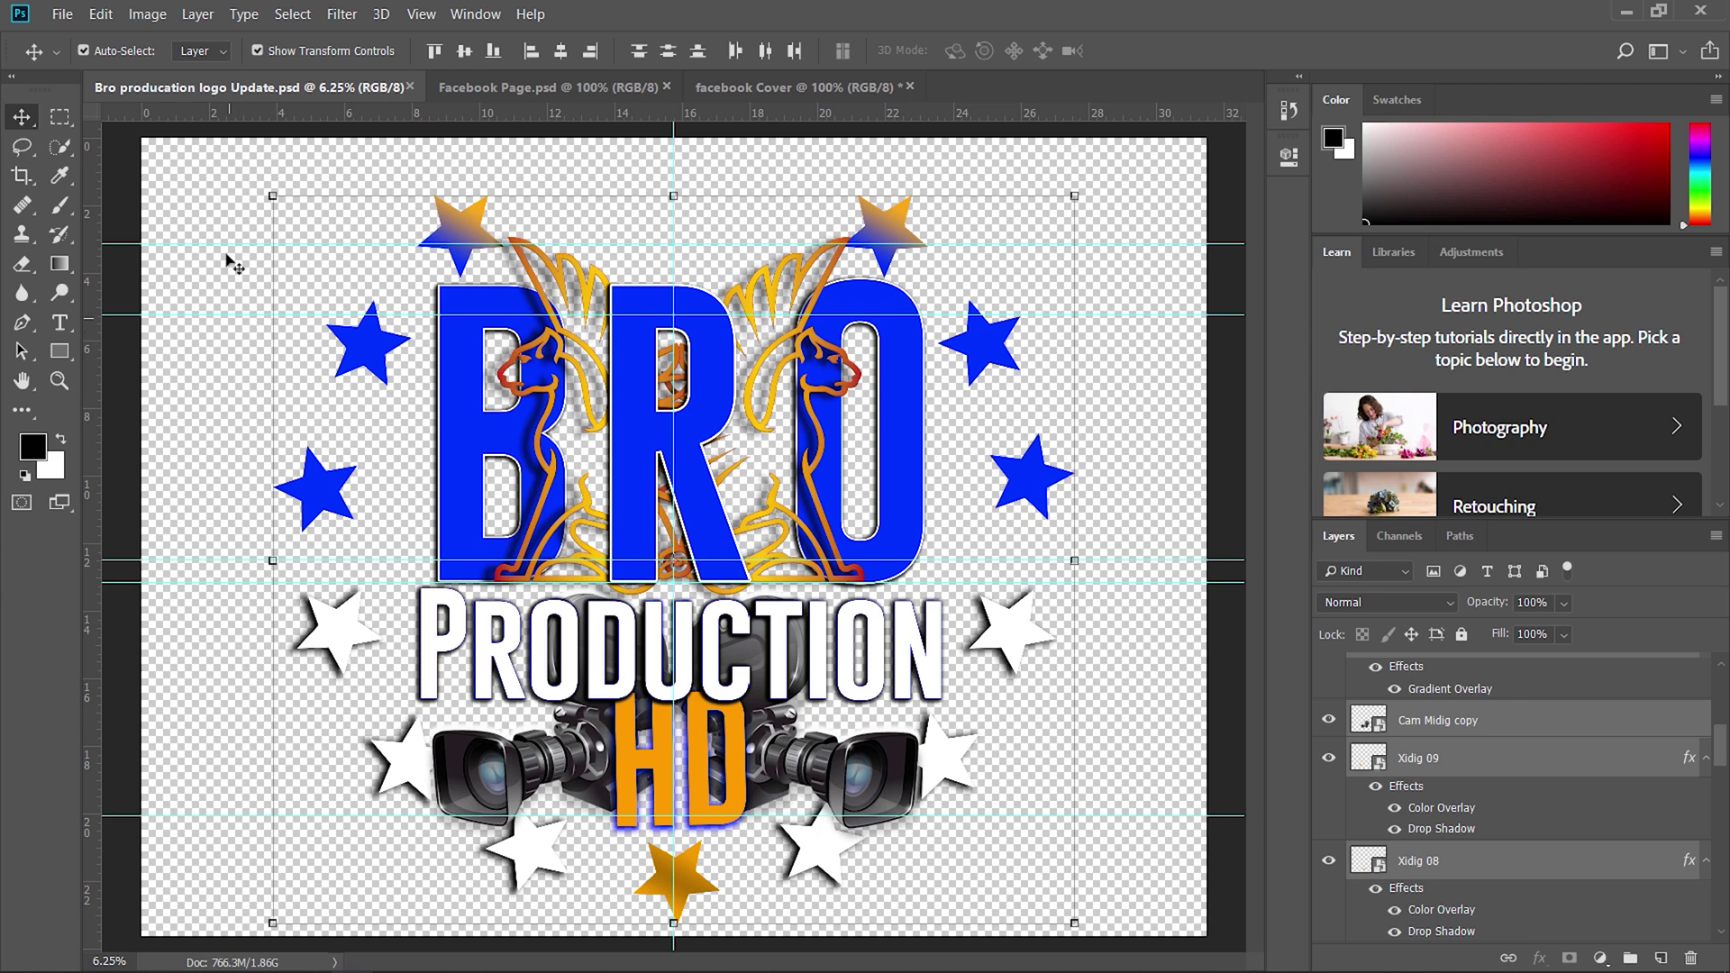
pyautogui.click(229, 217)
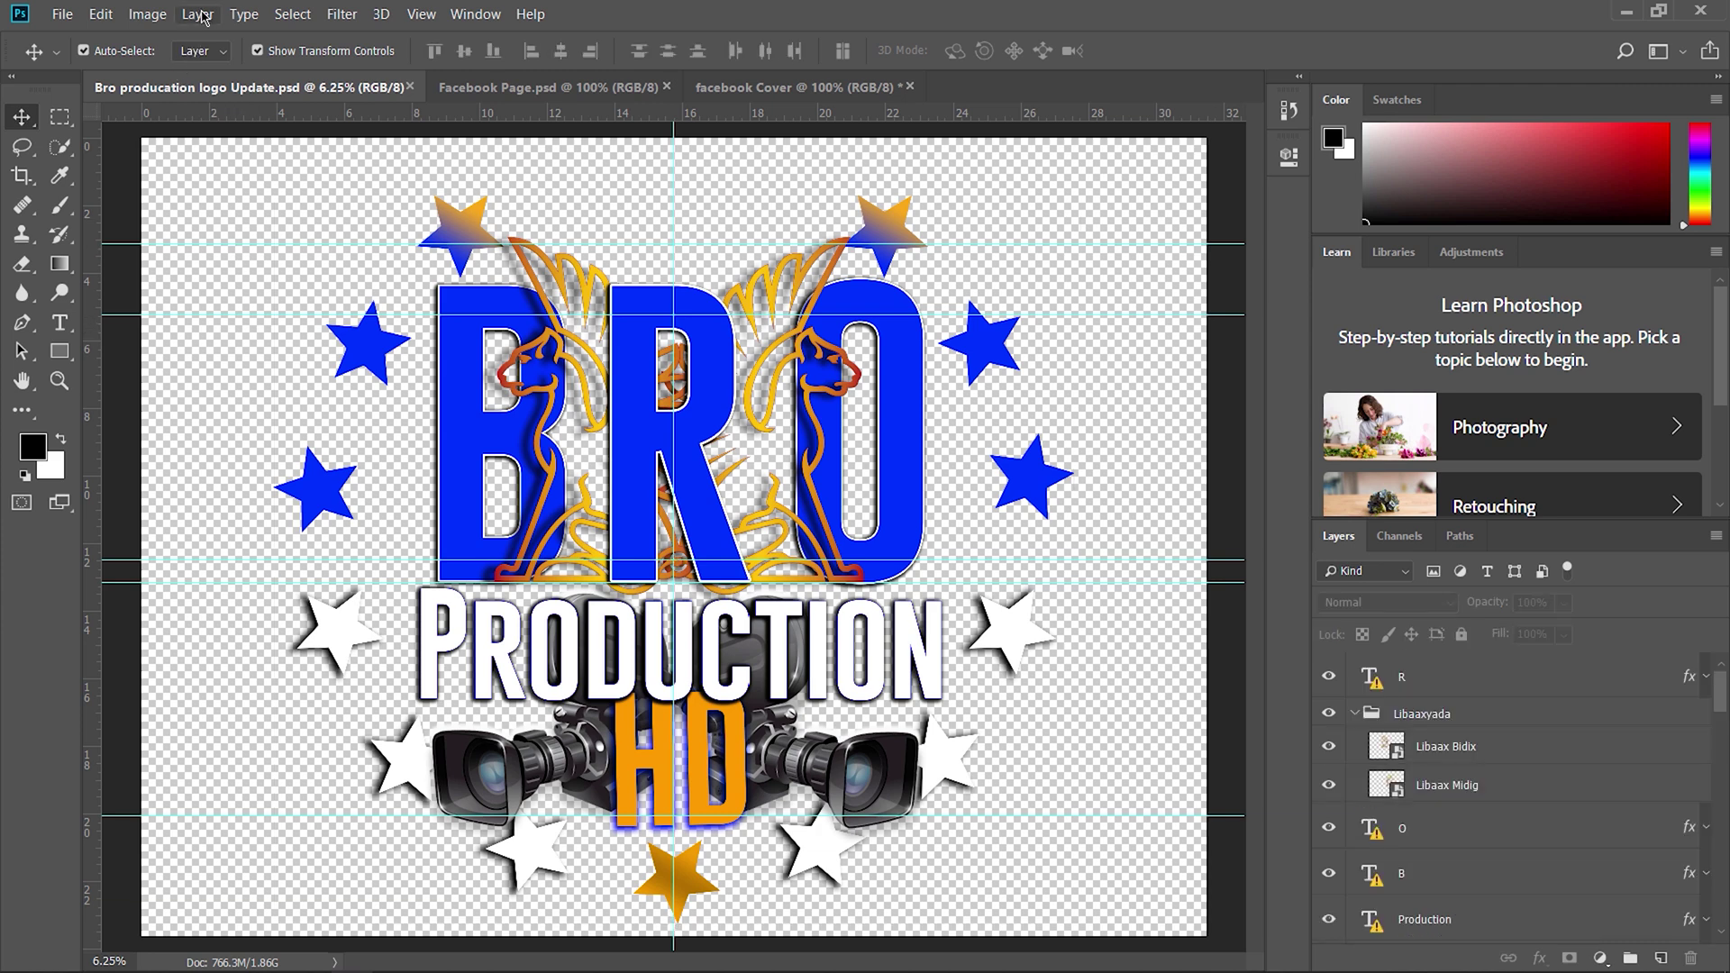
# Try flattening the logo document with its hidden layers discarded, and undo the flattening
pyautogui.click(197, 15)
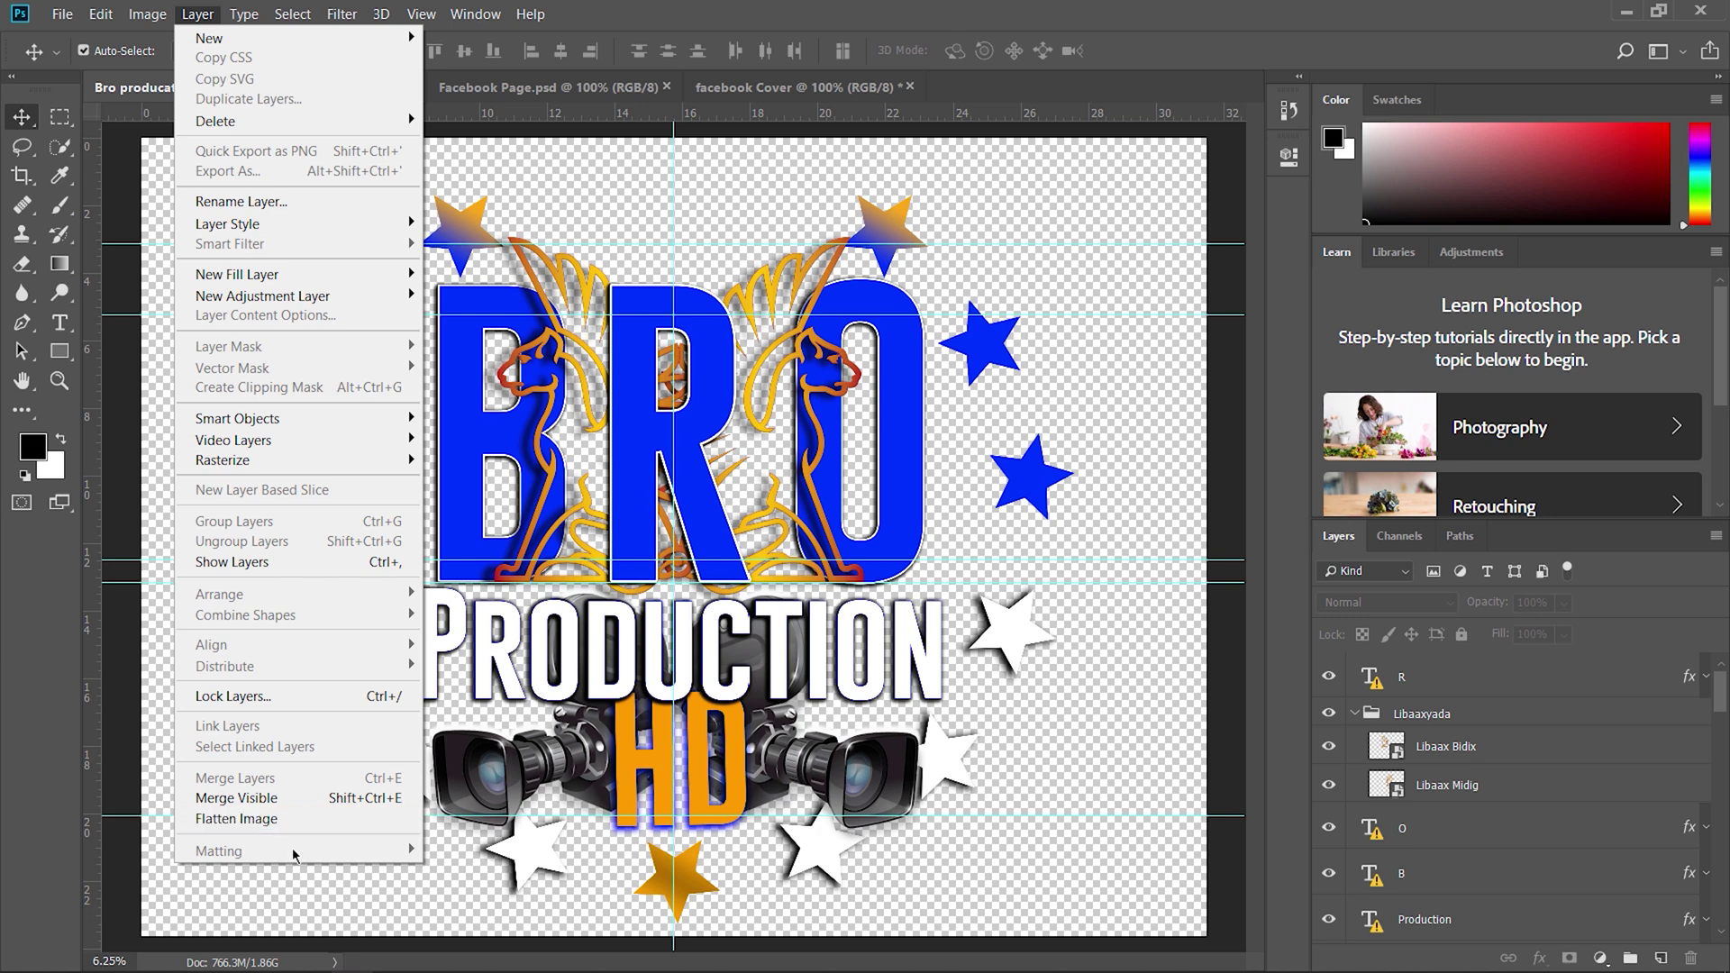
pyautogui.click(275, 822)
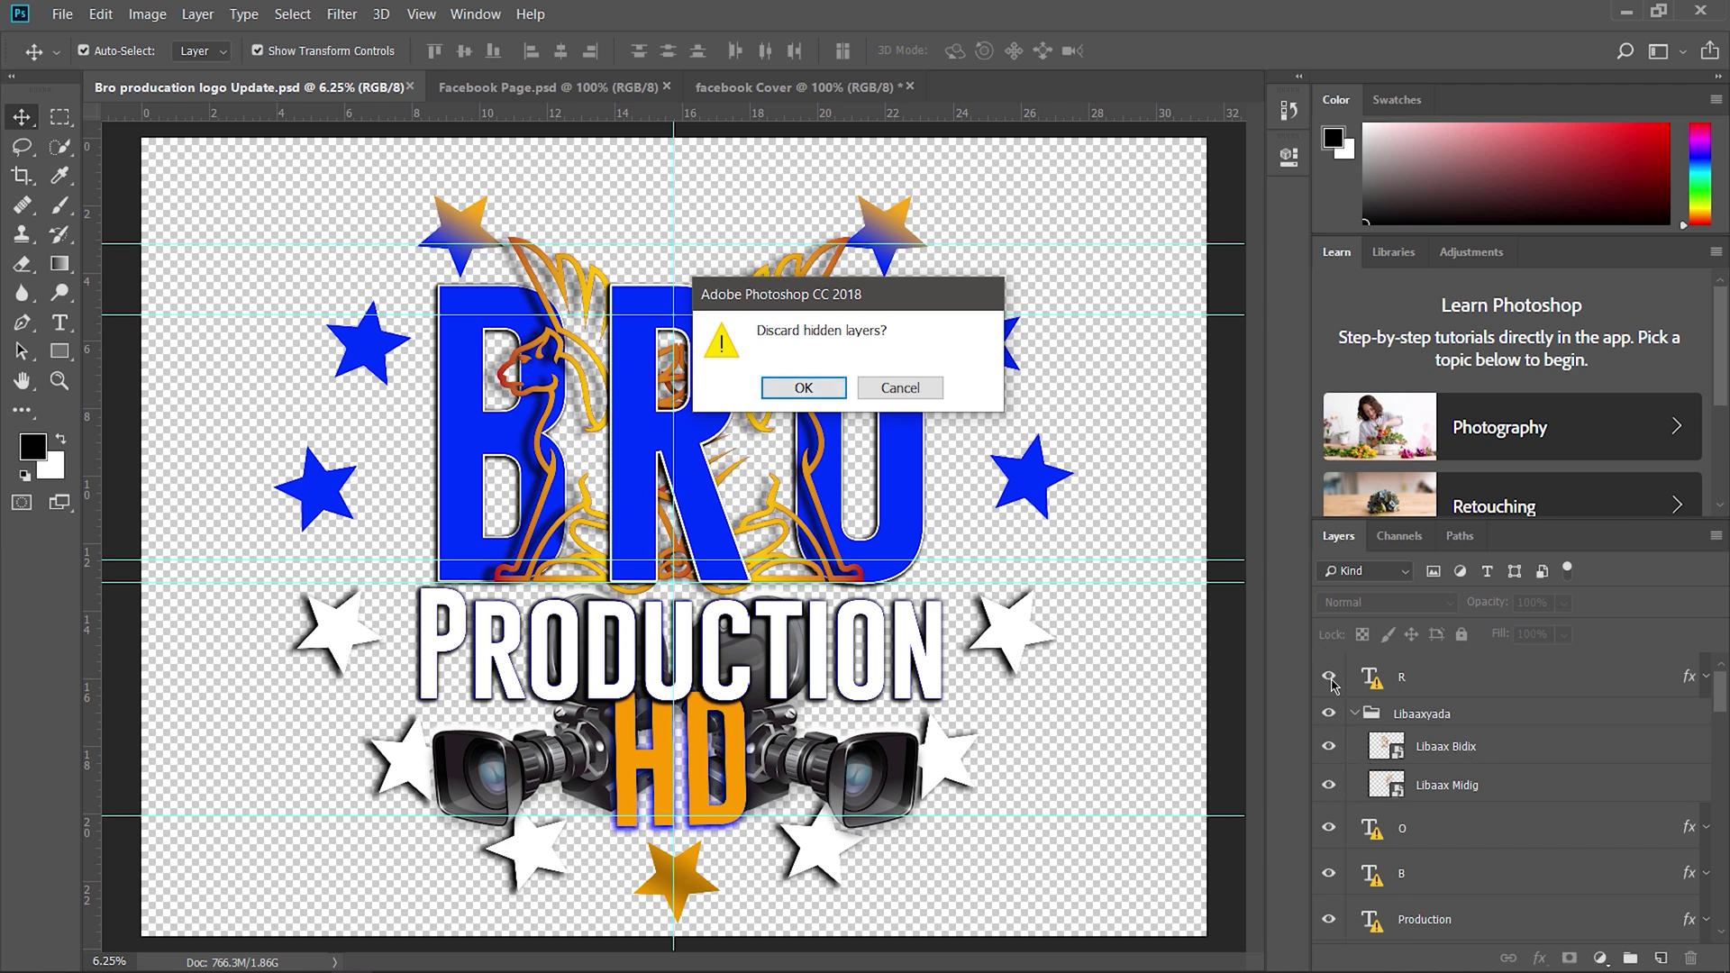
pyautogui.click(809, 387)
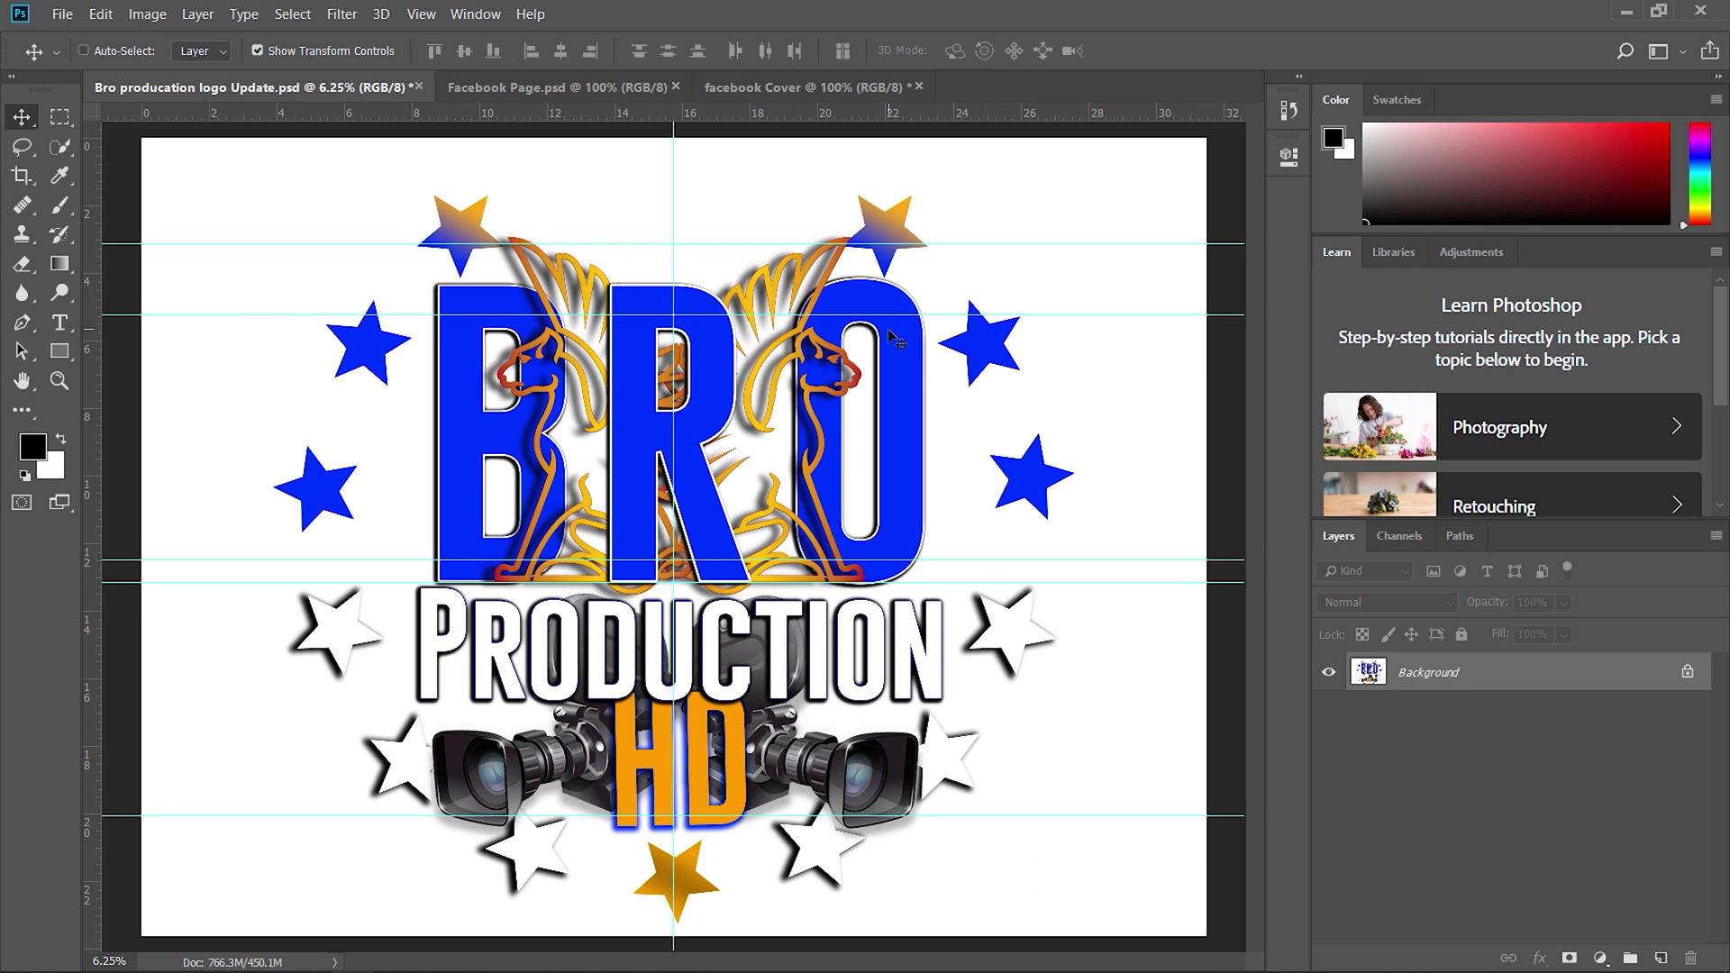
pyautogui.hotkey('ctrl', 'z')
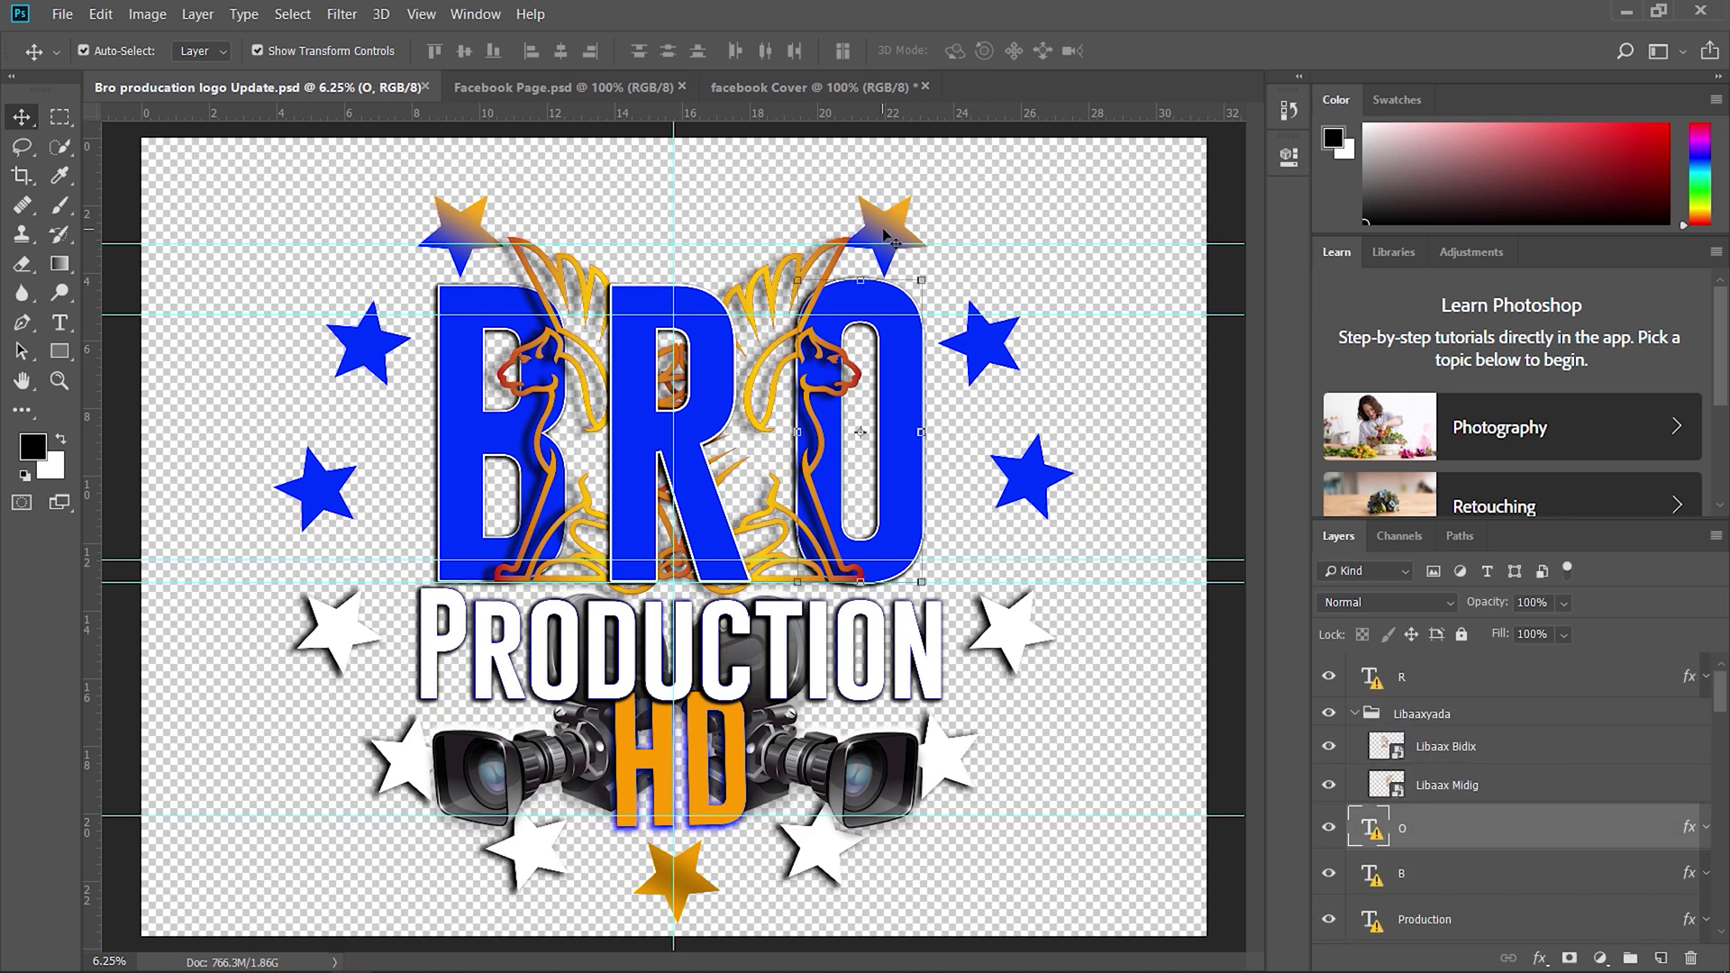
pyautogui.moveTo(285, 166); pyautogui.dragTo(240, 174)
pyautogui.click(240, 180)
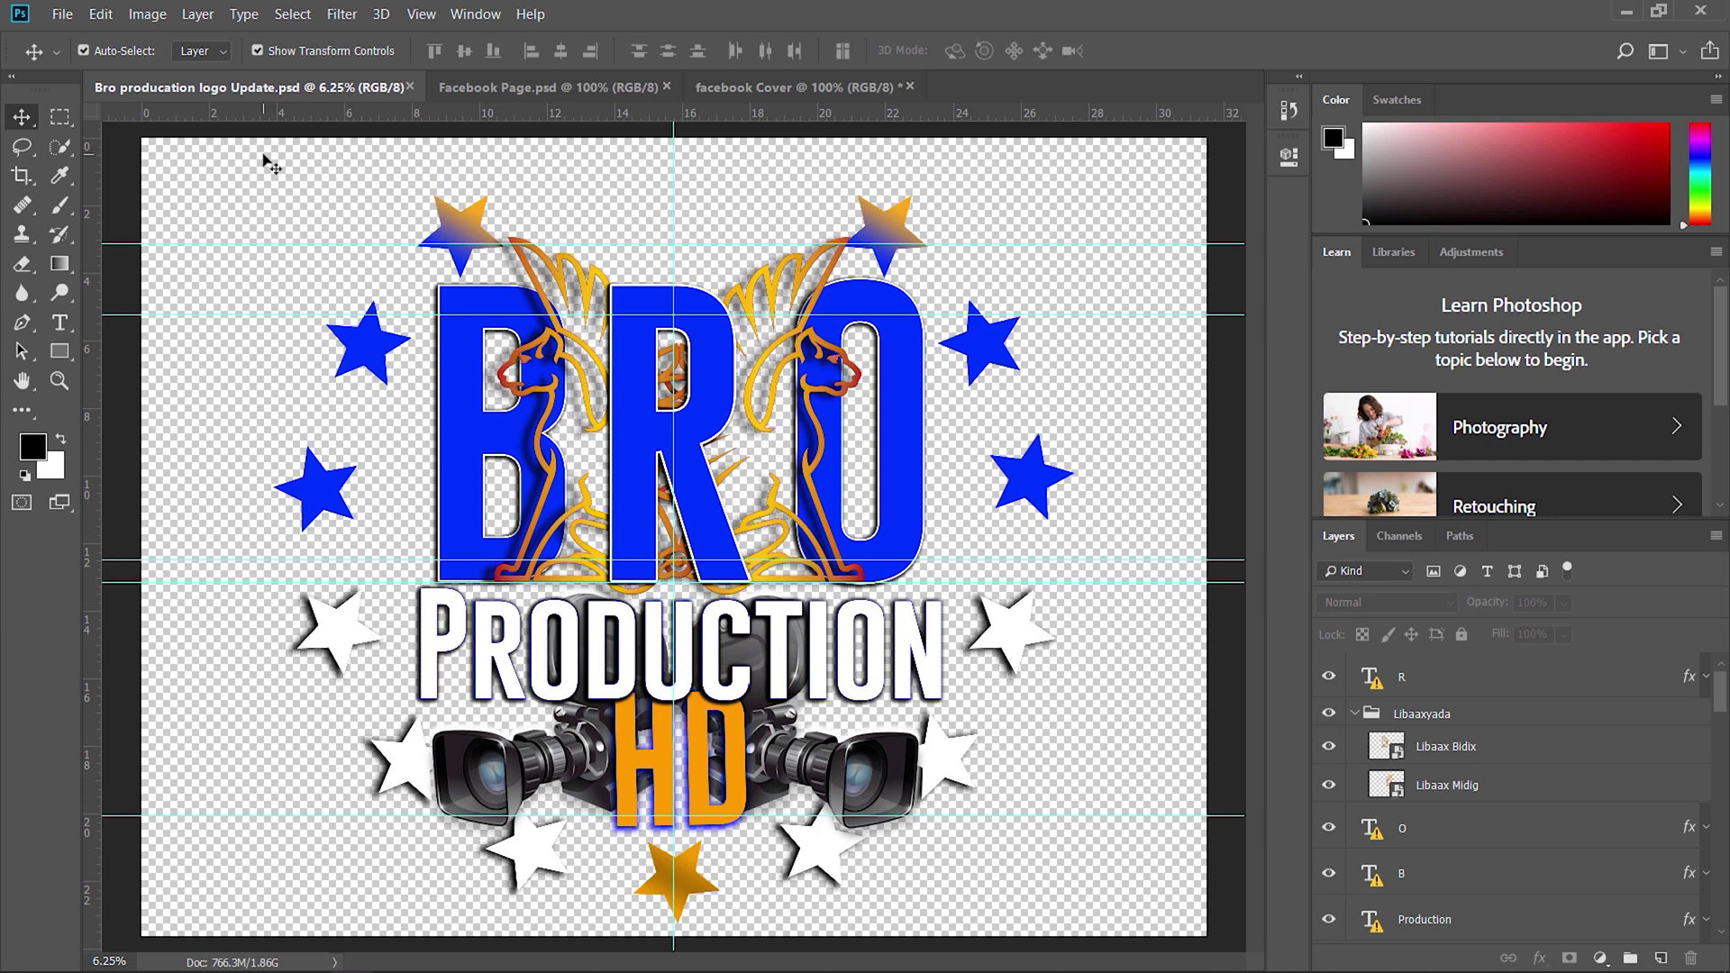
pyautogui.moveTo(251, 141); pyautogui.dragTo(1110, 930)
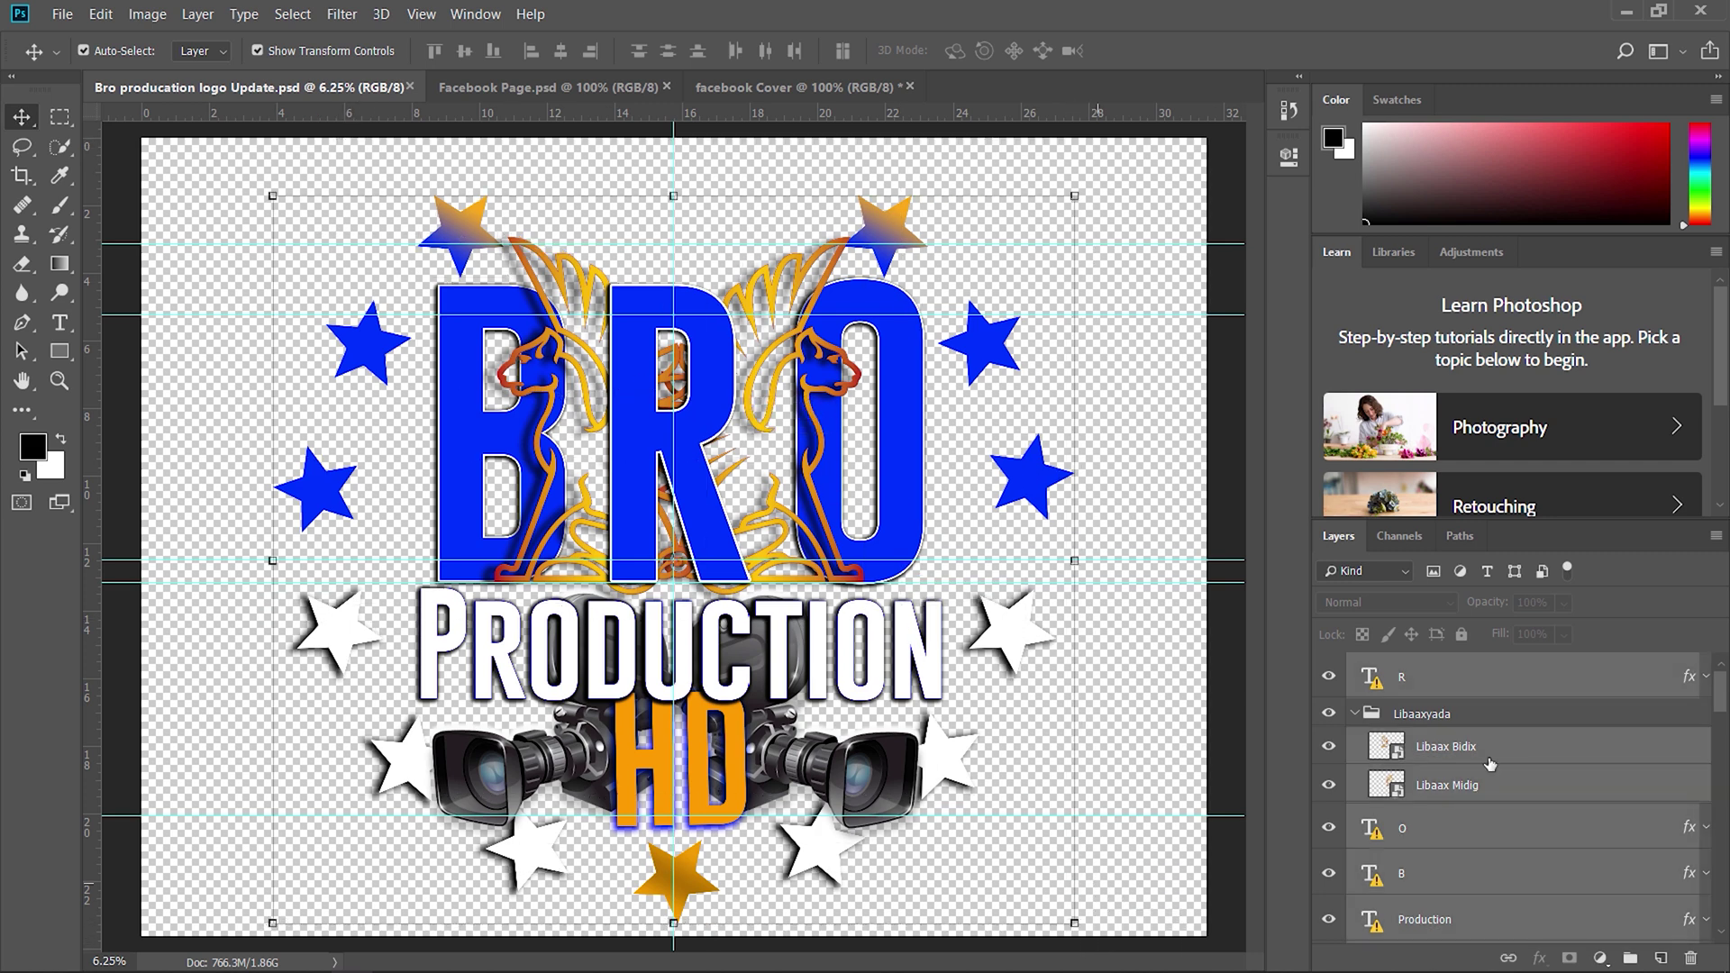
pyautogui.click(1349, 676)
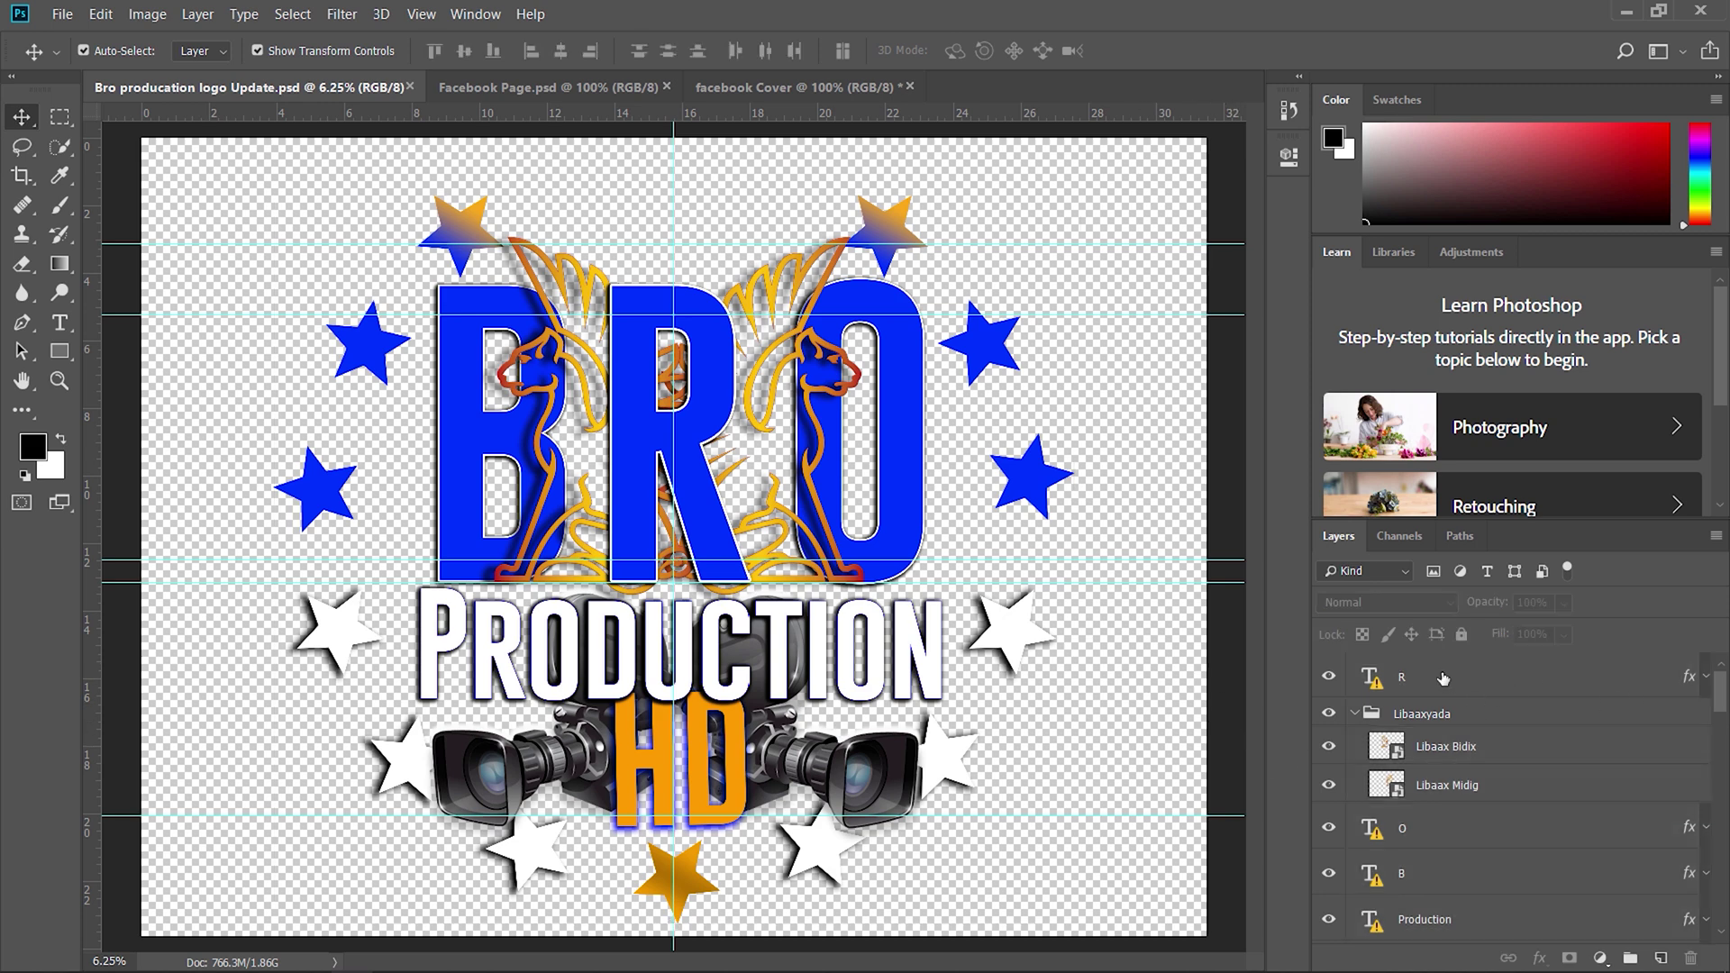
# Merge all the logo layers from R down to Layer 1 into one layer, leaving out the Background
pyautogui.click(1443, 678)
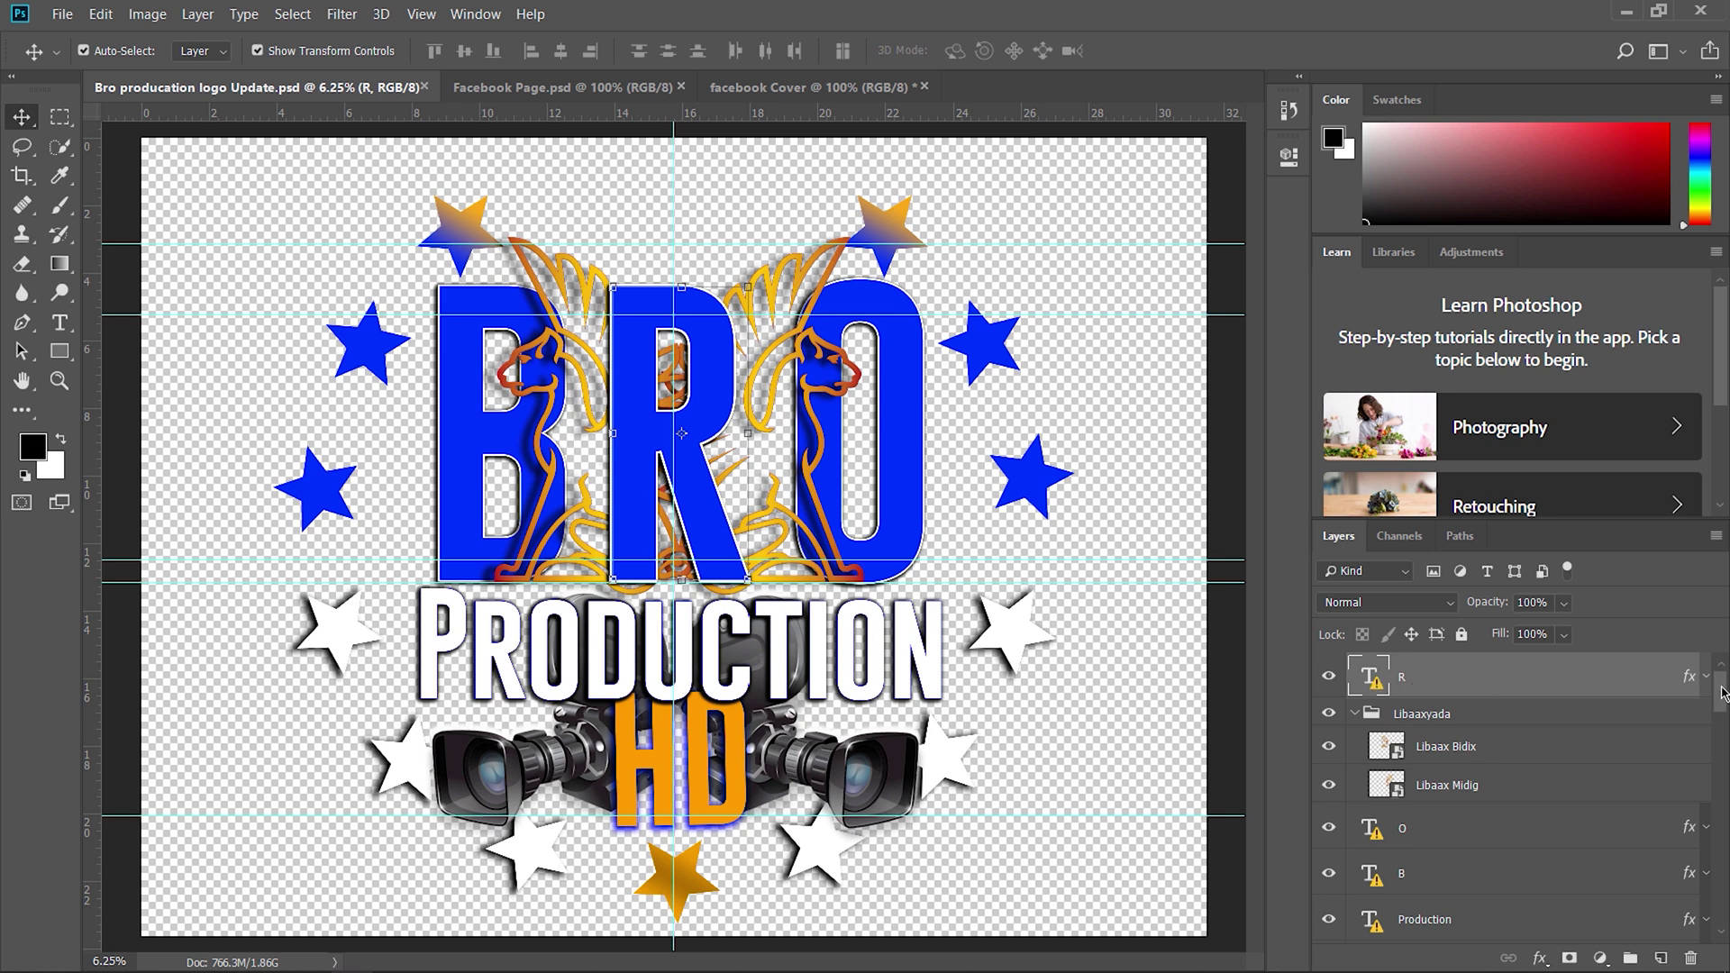
pyautogui.moveTo(1725, 692); pyautogui.dragTo(1723, 928)
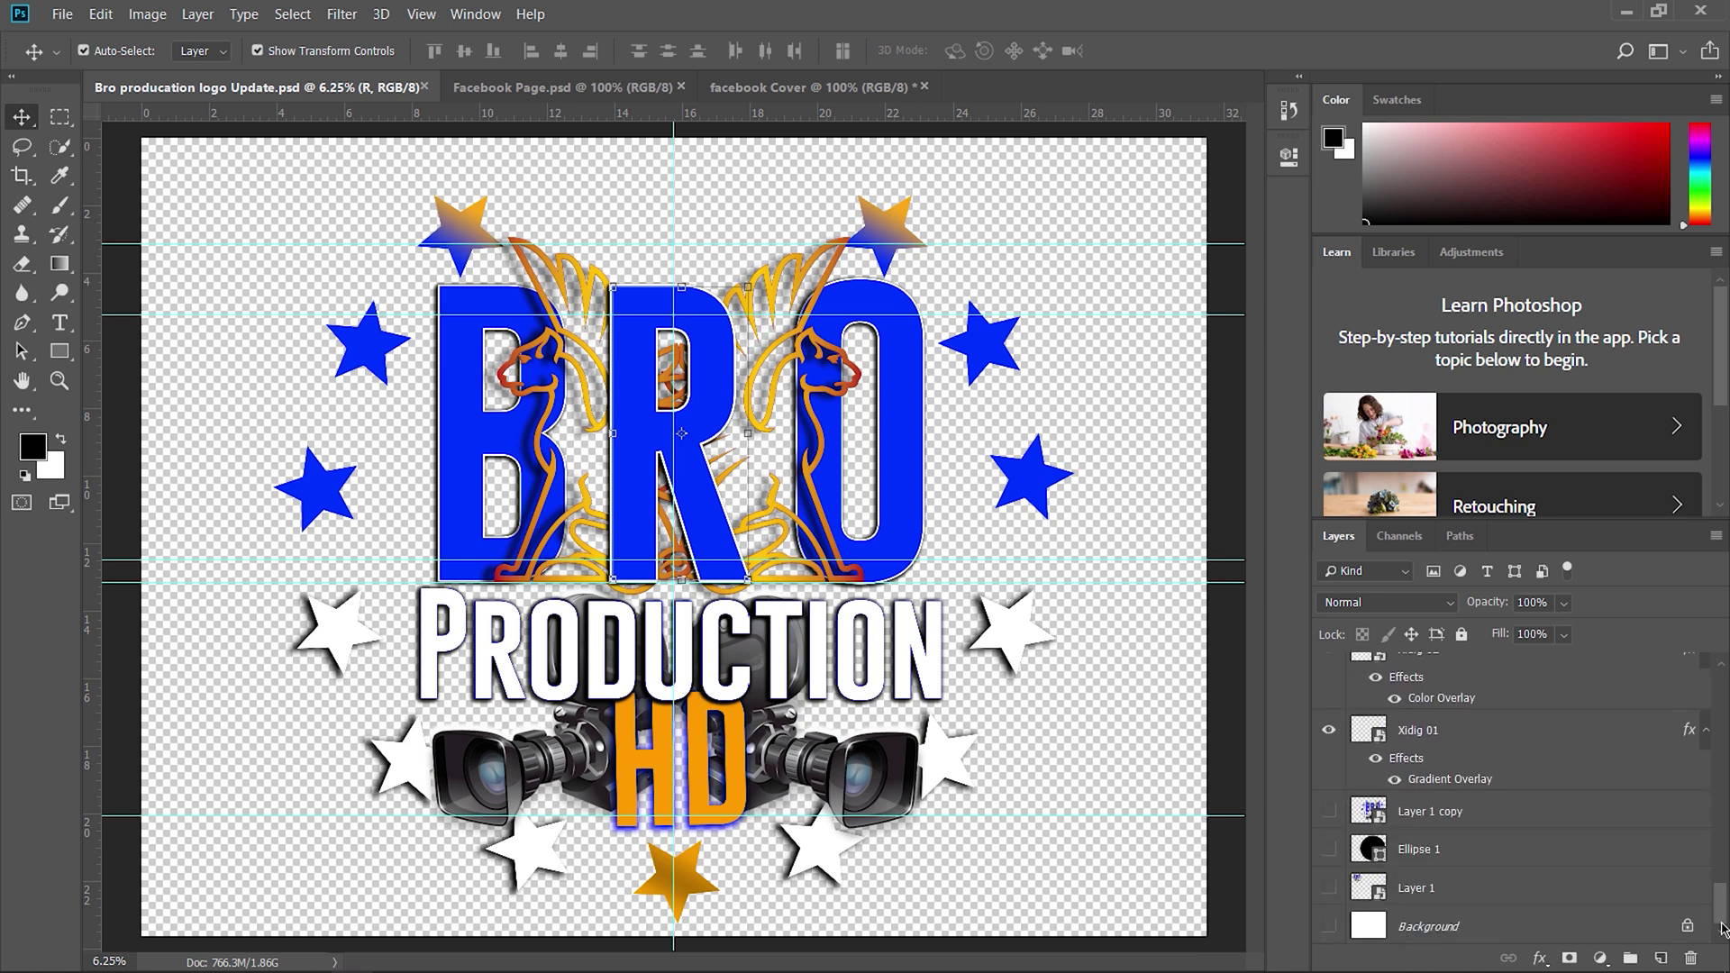
pyautogui.keyDown('shift'); pyautogui.click(1432, 891); pyautogui.keyUp('shift')
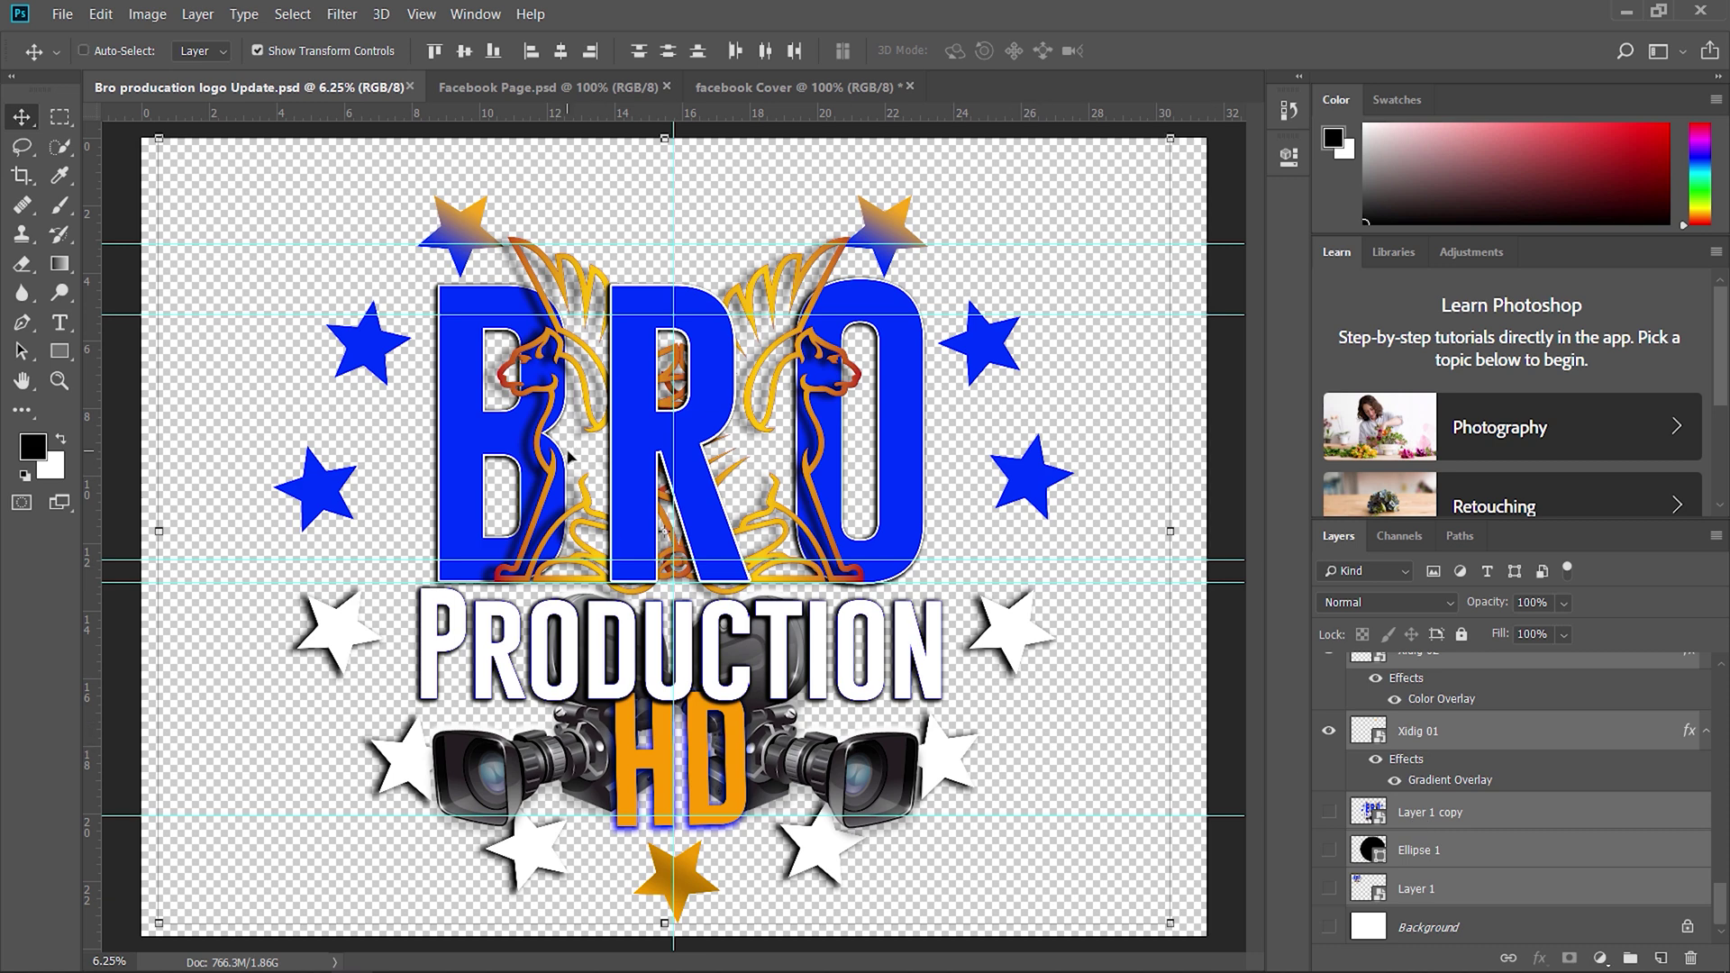
pyautogui.hotkey('ctrl', 'e')
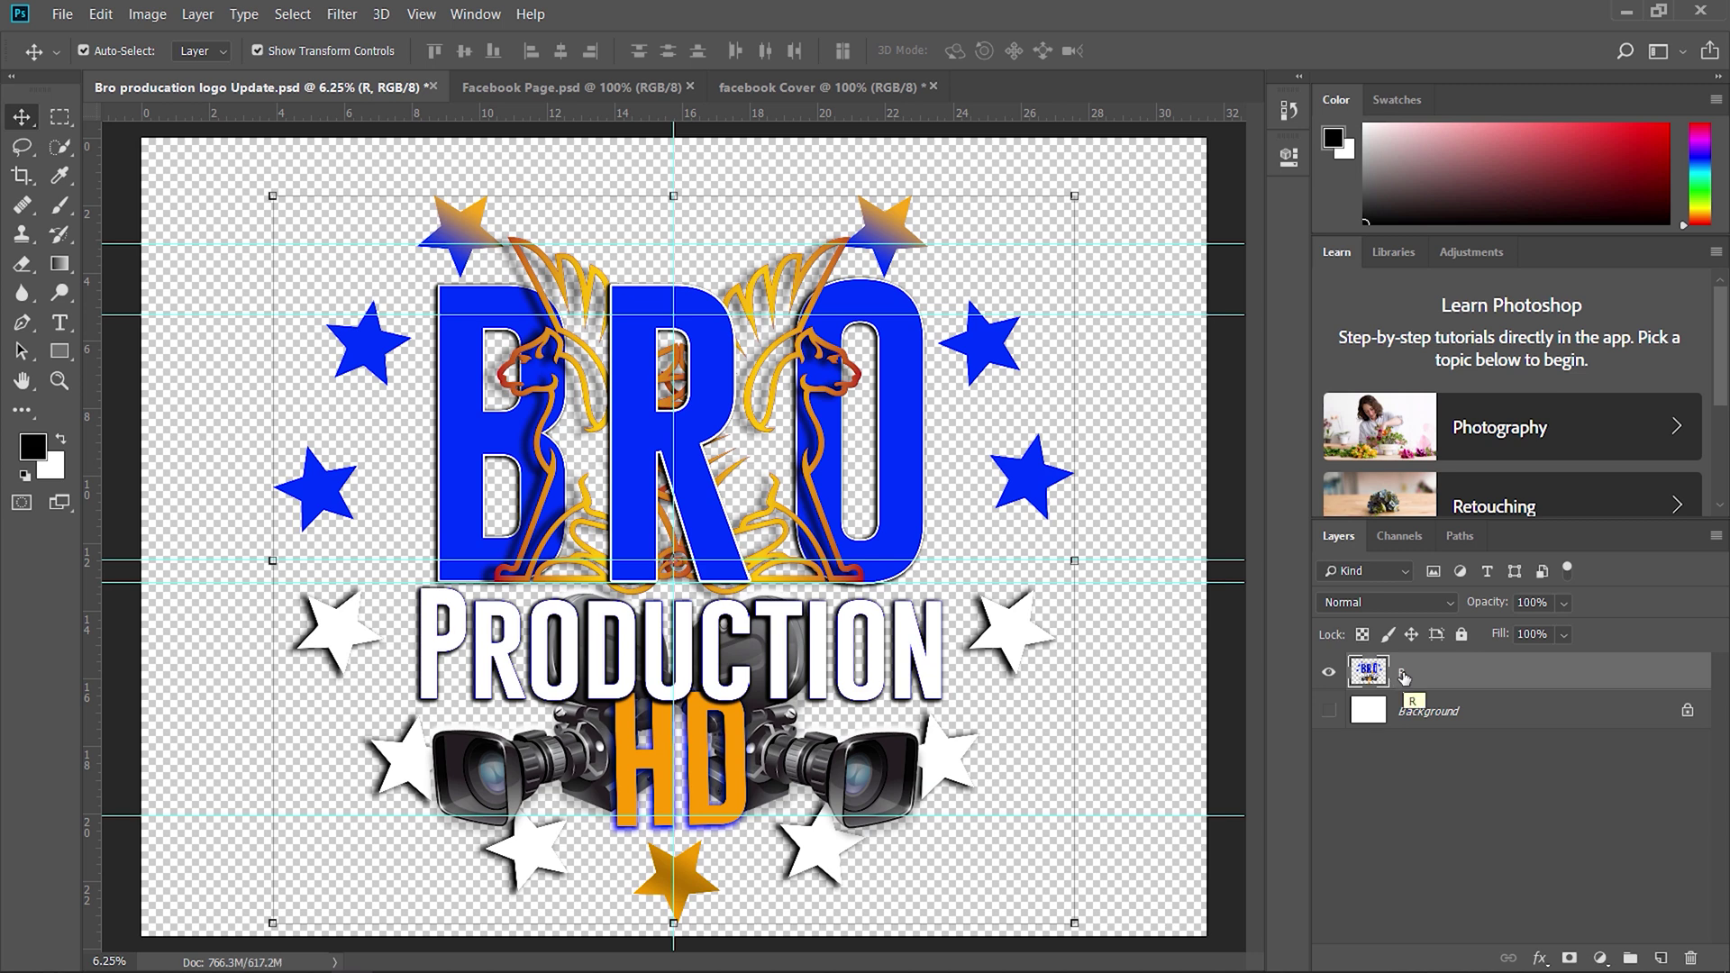
# Rename the merged logo layer as Bro Production
pyautogui.doubleClick(1403, 672)
pyautogui.click(1428, 723)
pyautogui.click(1432, 688)
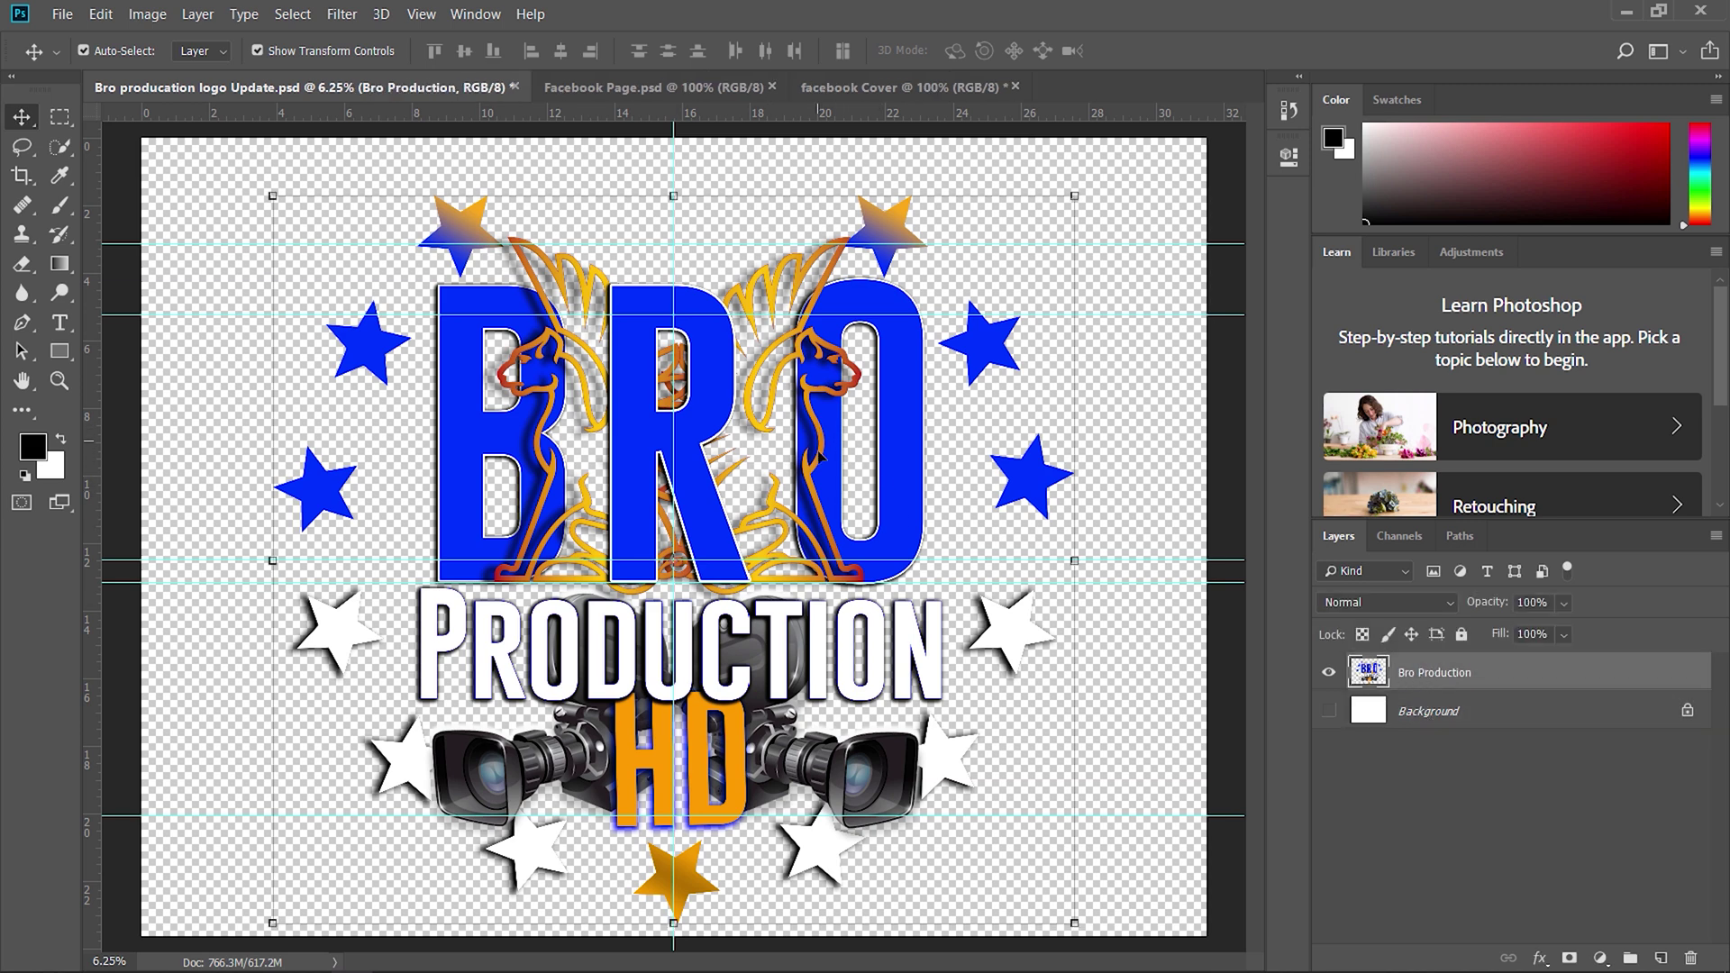
# Copy the Bro Production layer into the facebook Cover document and convert it to a smart object
pyautogui.moveTo(820, 455); pyautogui.dragTo(716, 515)
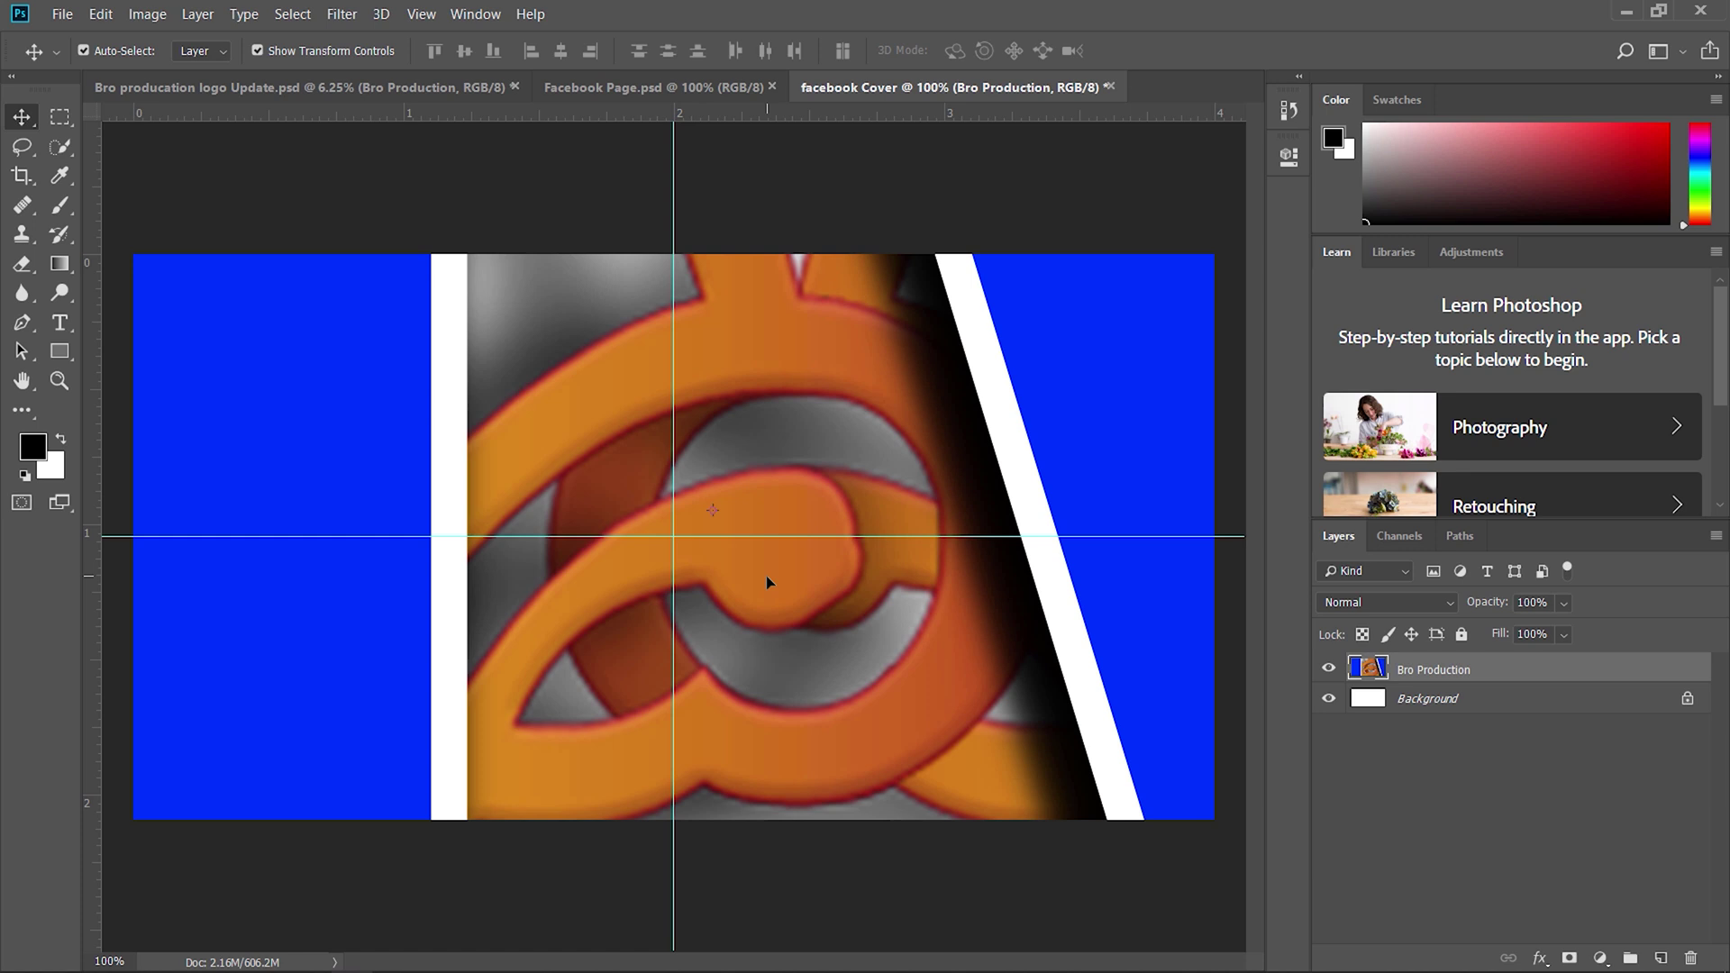
pyautogui.rightClick(1415, 671)
pyautogui.rightClick(1401, 670)
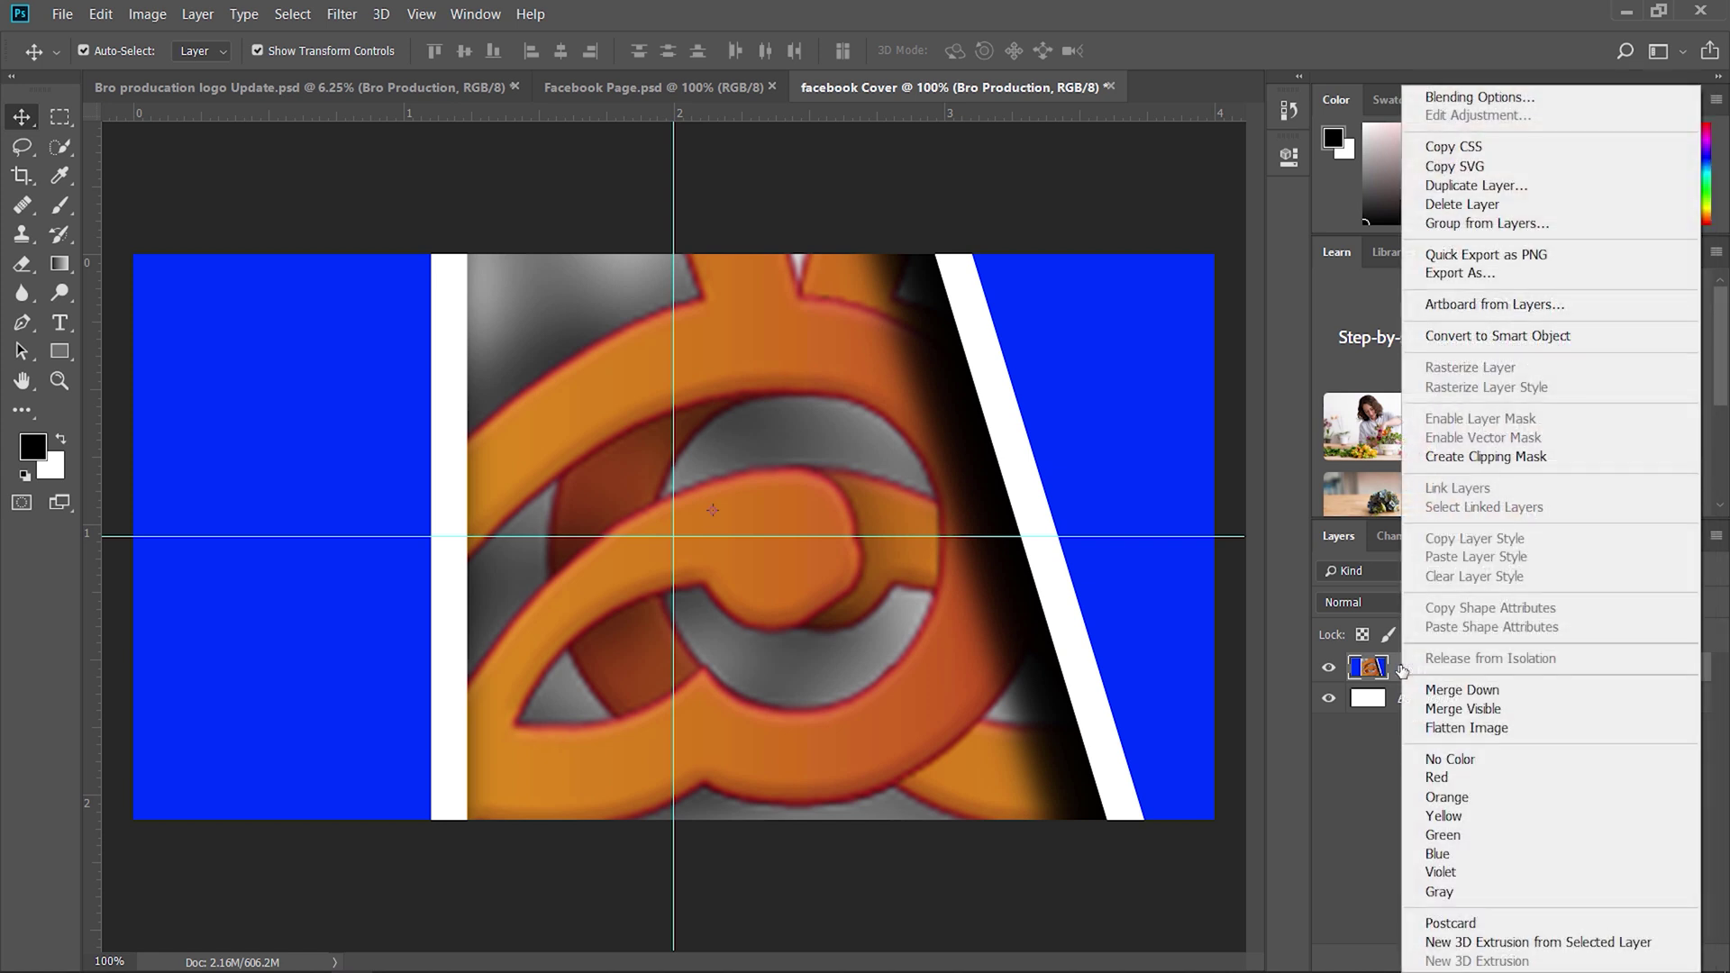
pyautogui.click(1517, 337)
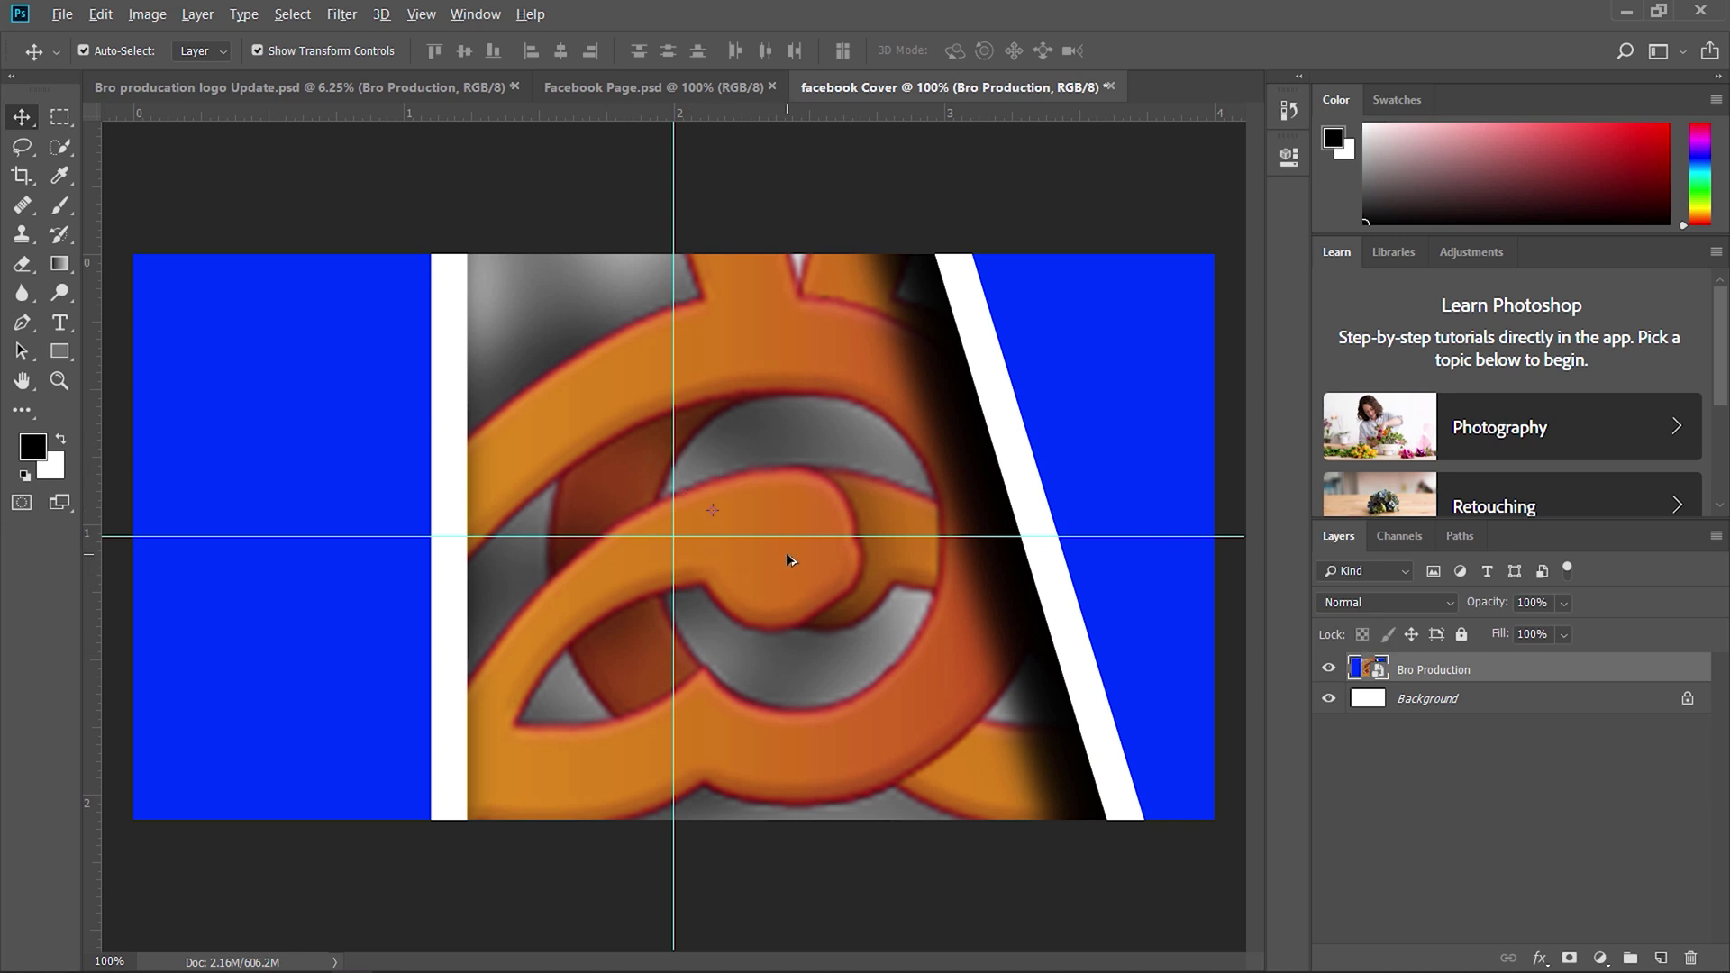
# Scale the oversized logo down to about 2.87% so that it fits inside the cover
pyautogui.hotkey('ctrl', '-')
pyautogui.hotkey('ctrl', '-')
pyautogui.hotkey('ctrl', '-')
pyautogui.hotkey('ctrl', '-')
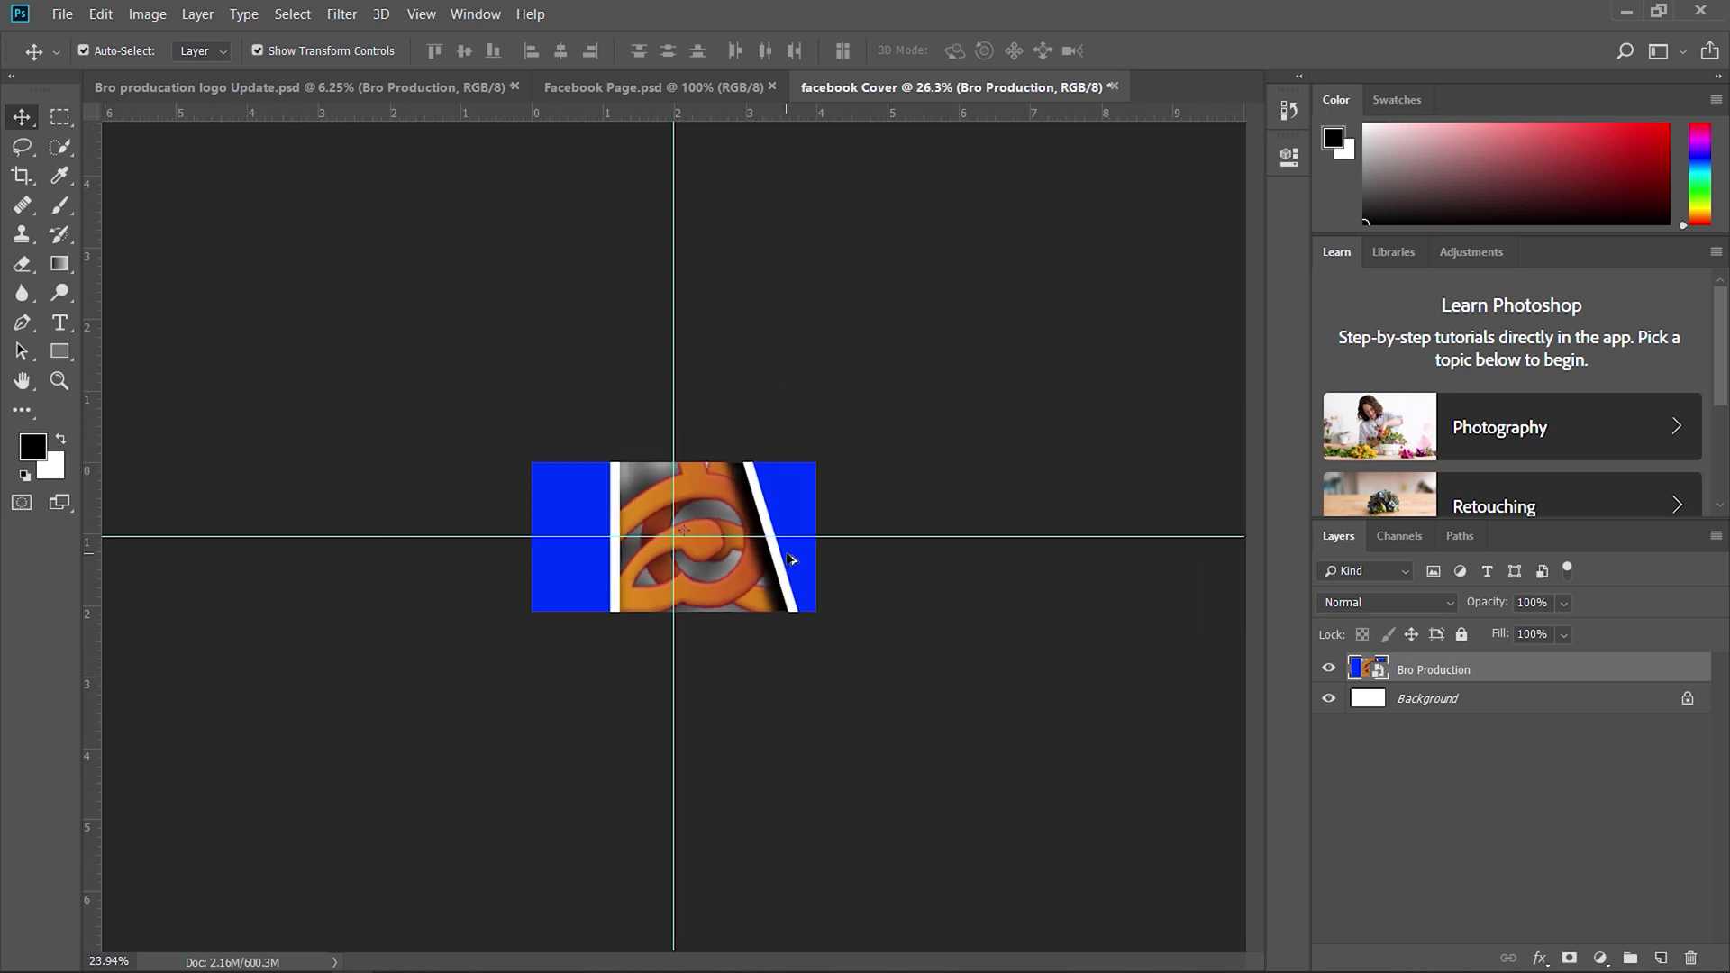
pyautogui.hotkey('ctrl', '-')
pyautogui.hotkey('ctrl', '-')
pyautogui.hotkey('ctrl', '-')
pyautogui.hotkey('ctrl', '-')
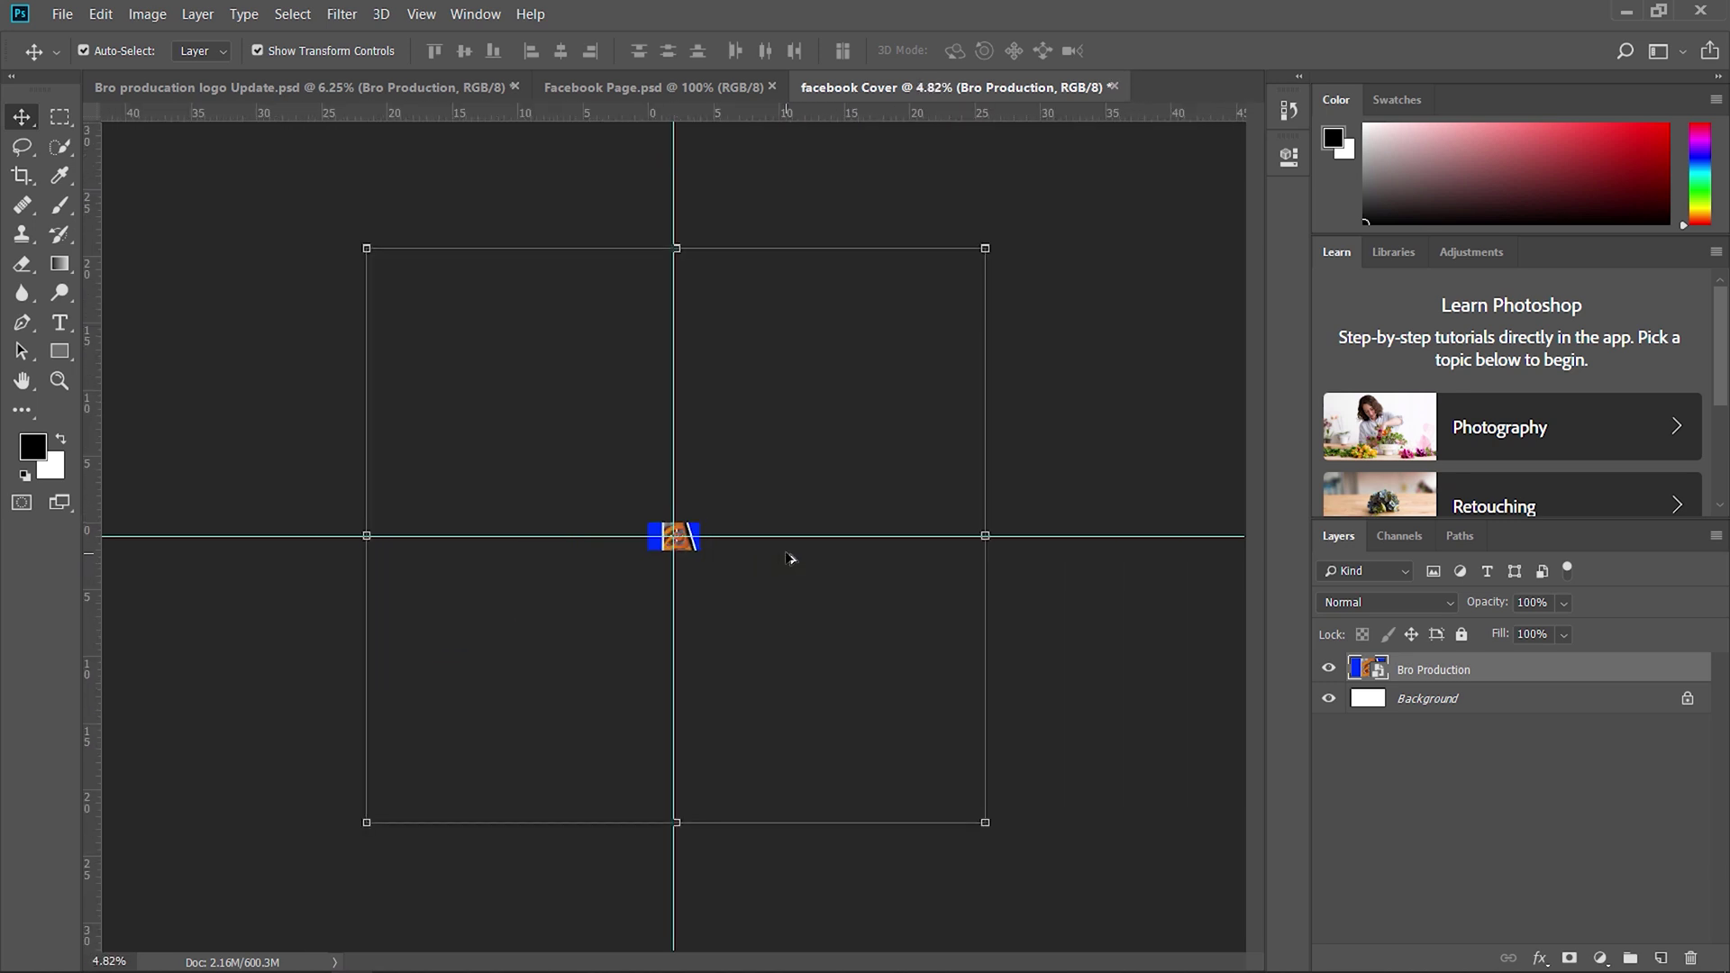
pyautogui.click(982, 245)
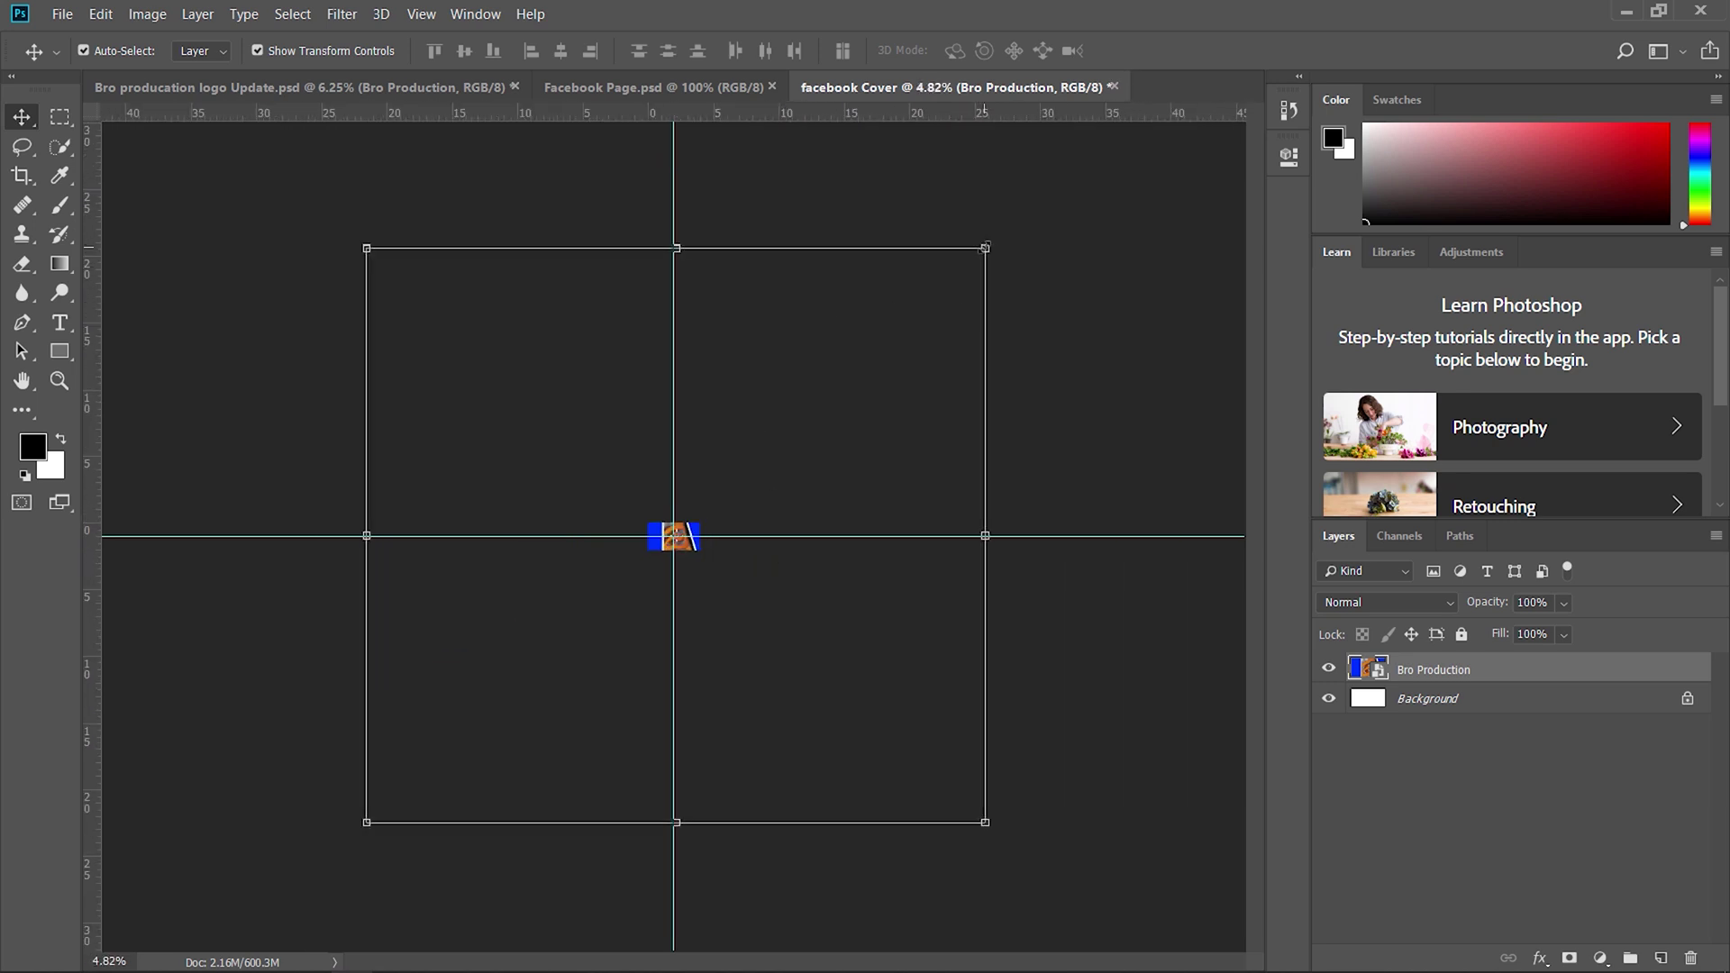
pyautogui.moveTo(985, 245); pyautogui.dragTo(715, 547)
pyautogui.hotkey('ctrl', '+')
pyautogui.hotkey('ctrl', '+')
pyautogui.hotkey('ctrl', '+')
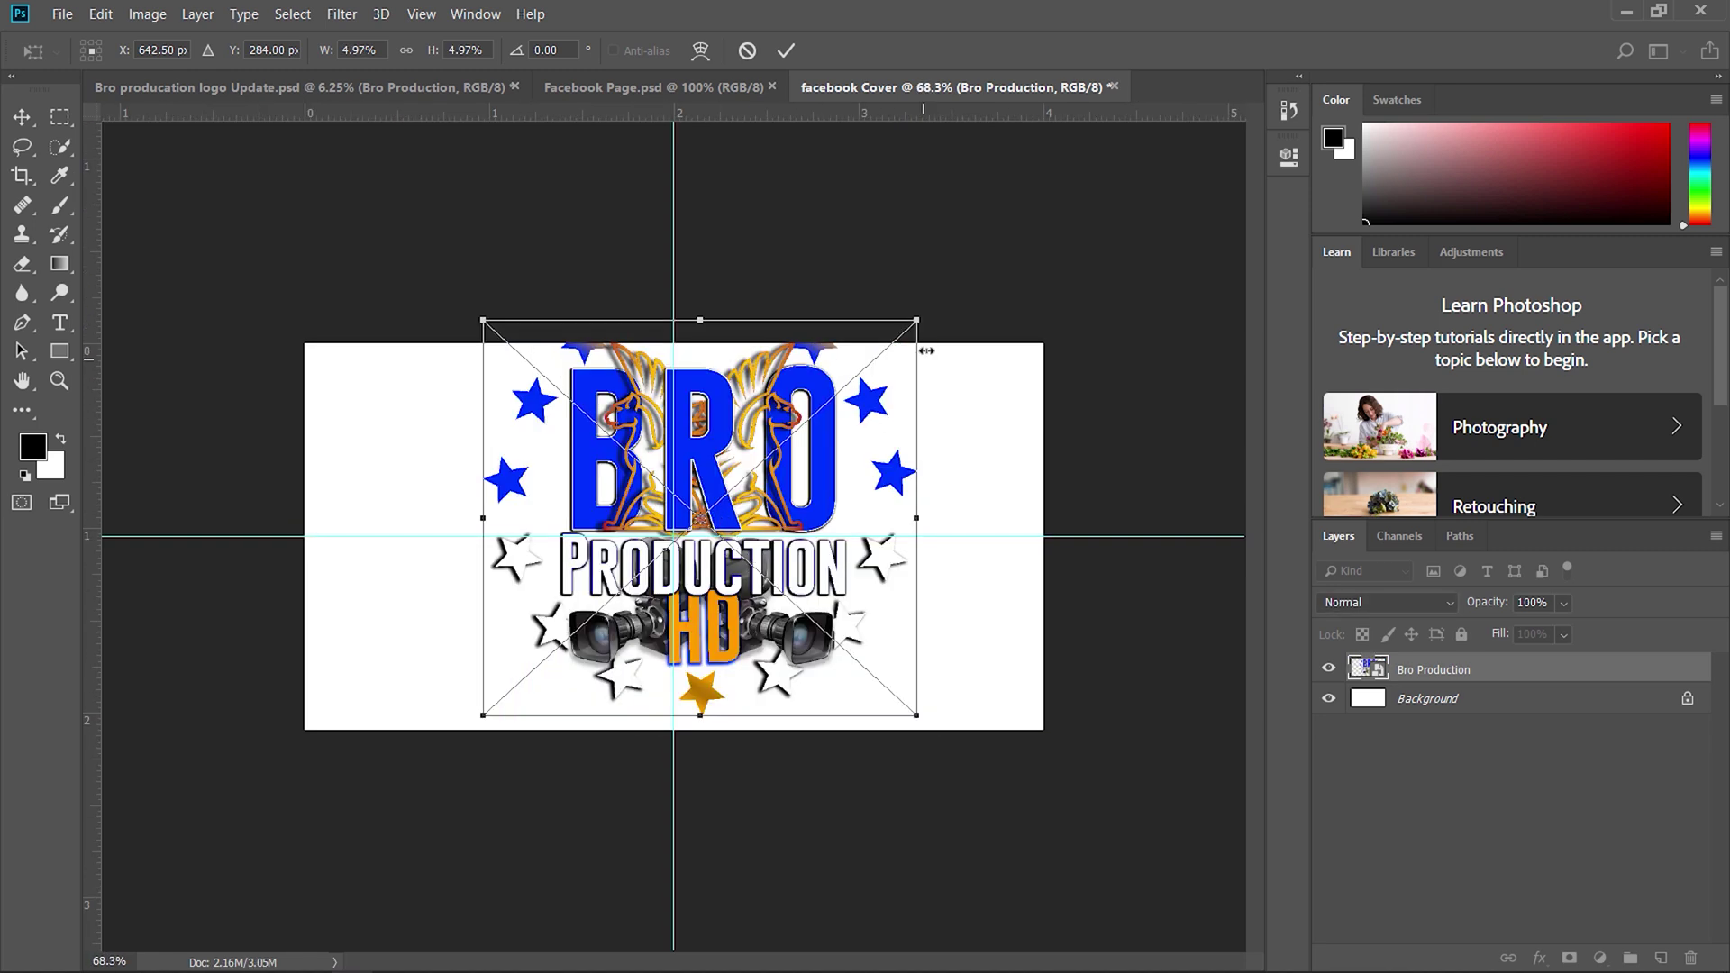
pyautogui.moveTo(918, 313); pyautogui.dragTo(827, 406)
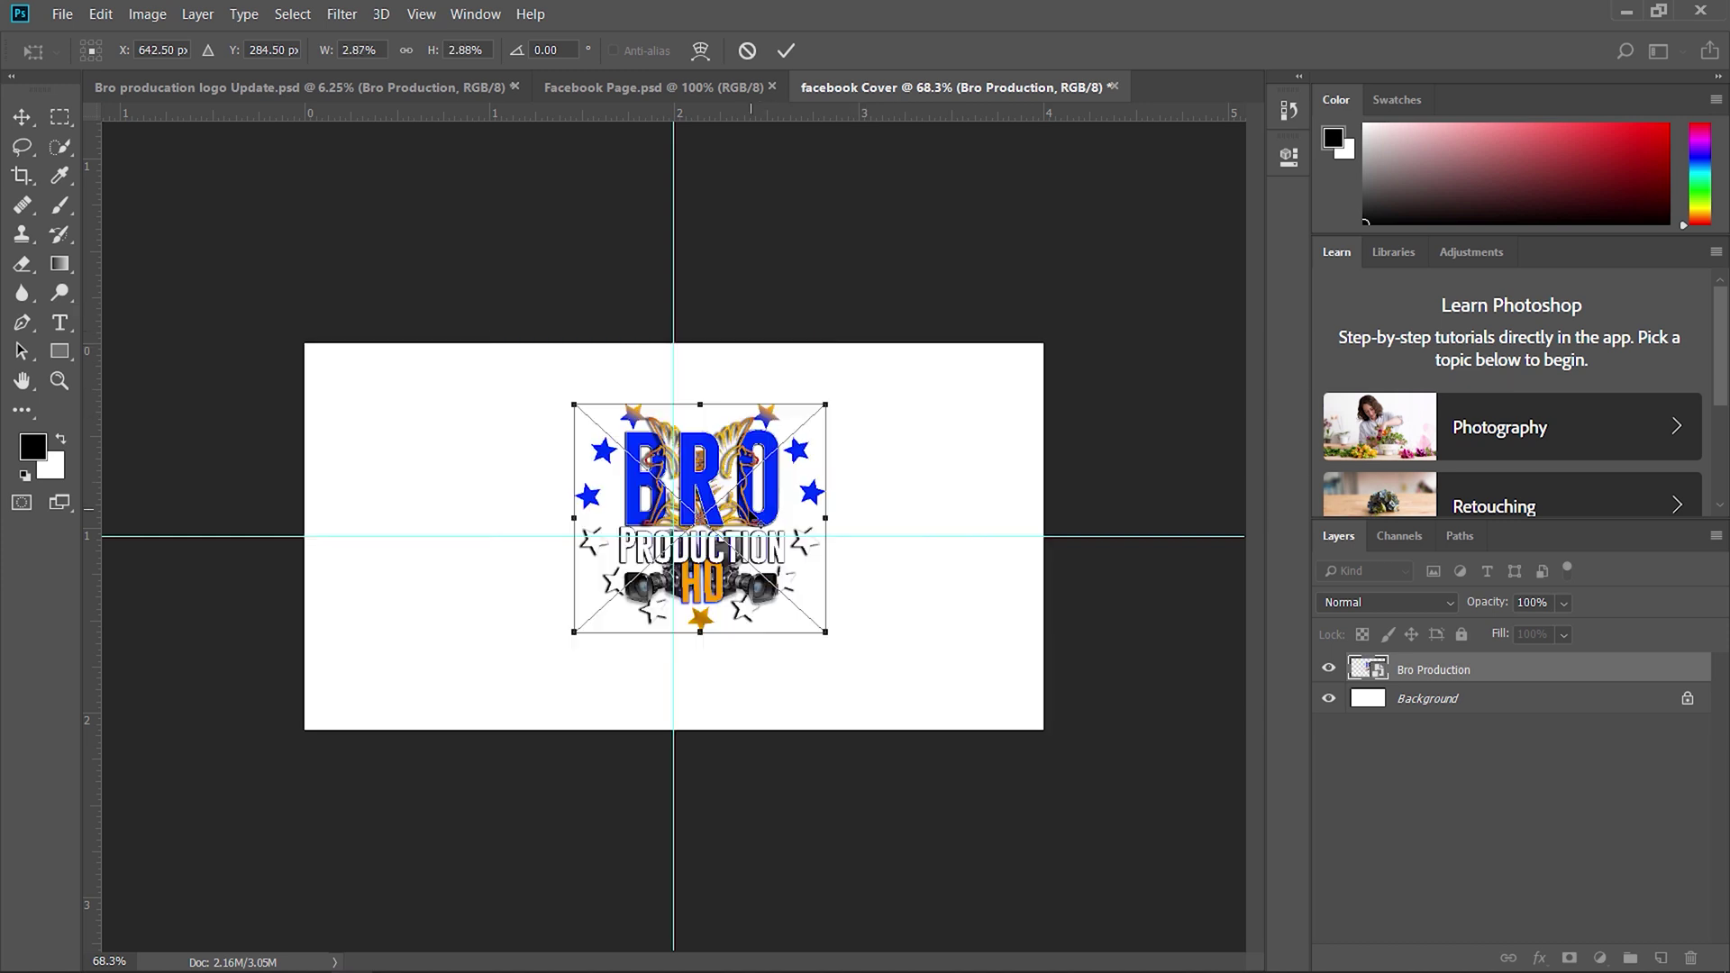
pyautogui.press('Return')
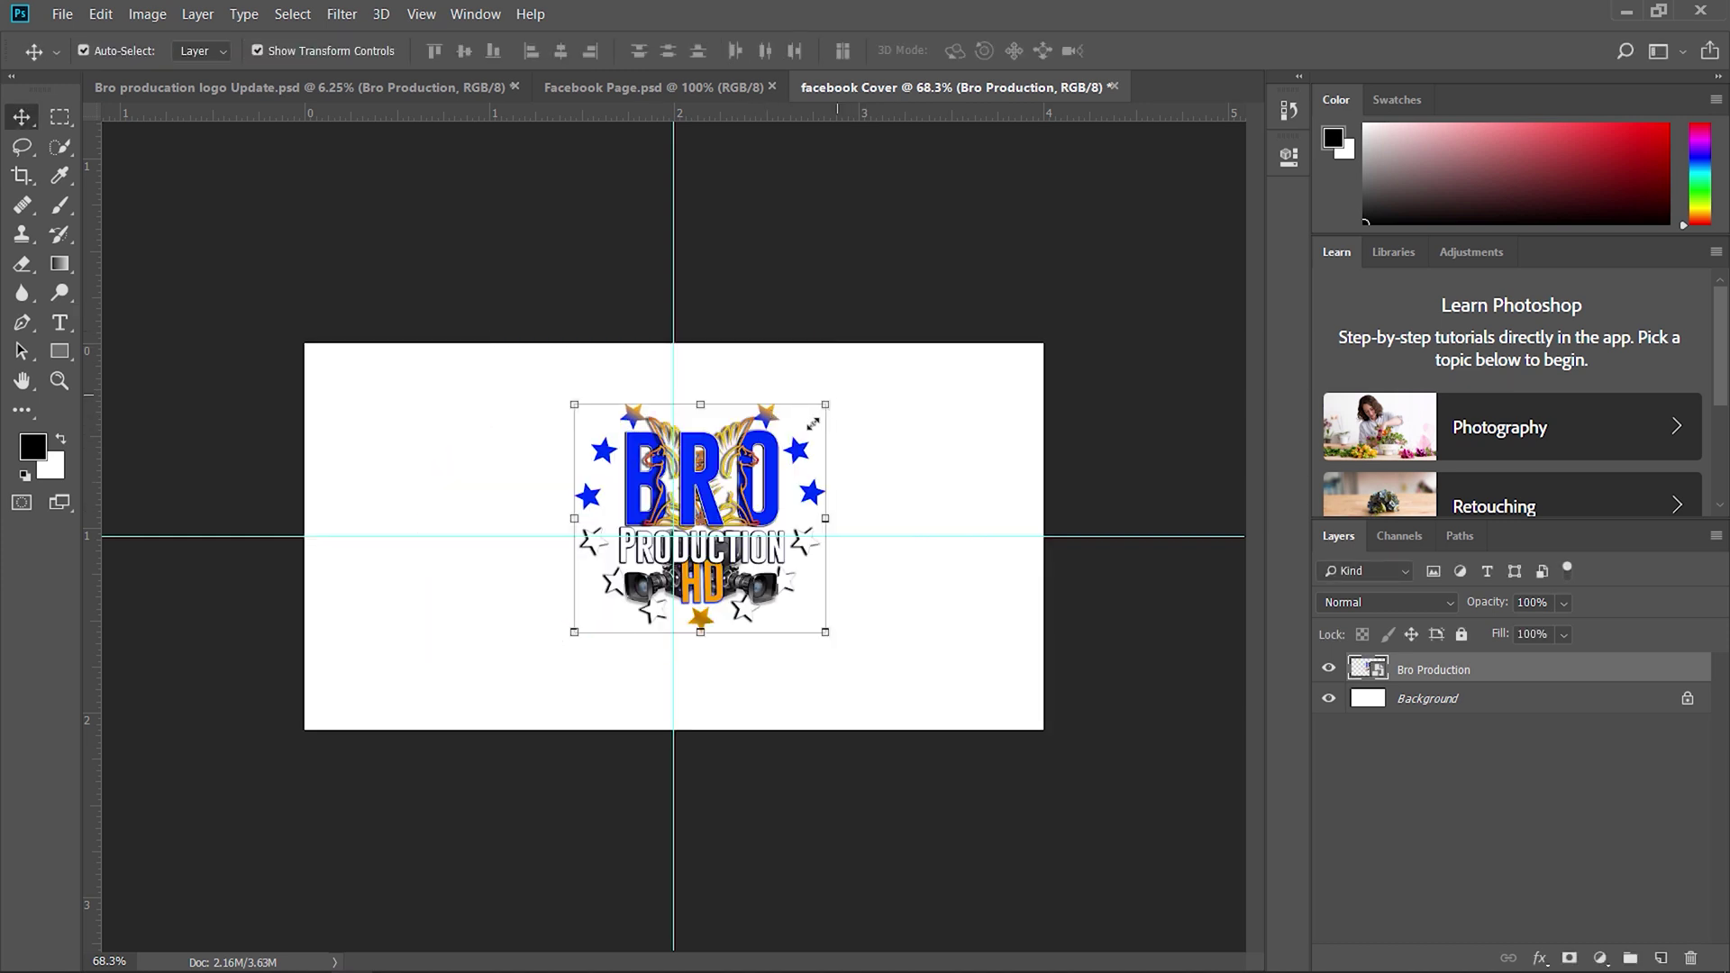
# Shrink the logo slightly more and place it in the left half of the cover, vertically centred on the horizontal guide
pyautogui.moveTo(744, 479); pyautogui.dragTo(604, 524)
pyautogui.click(687, 450)
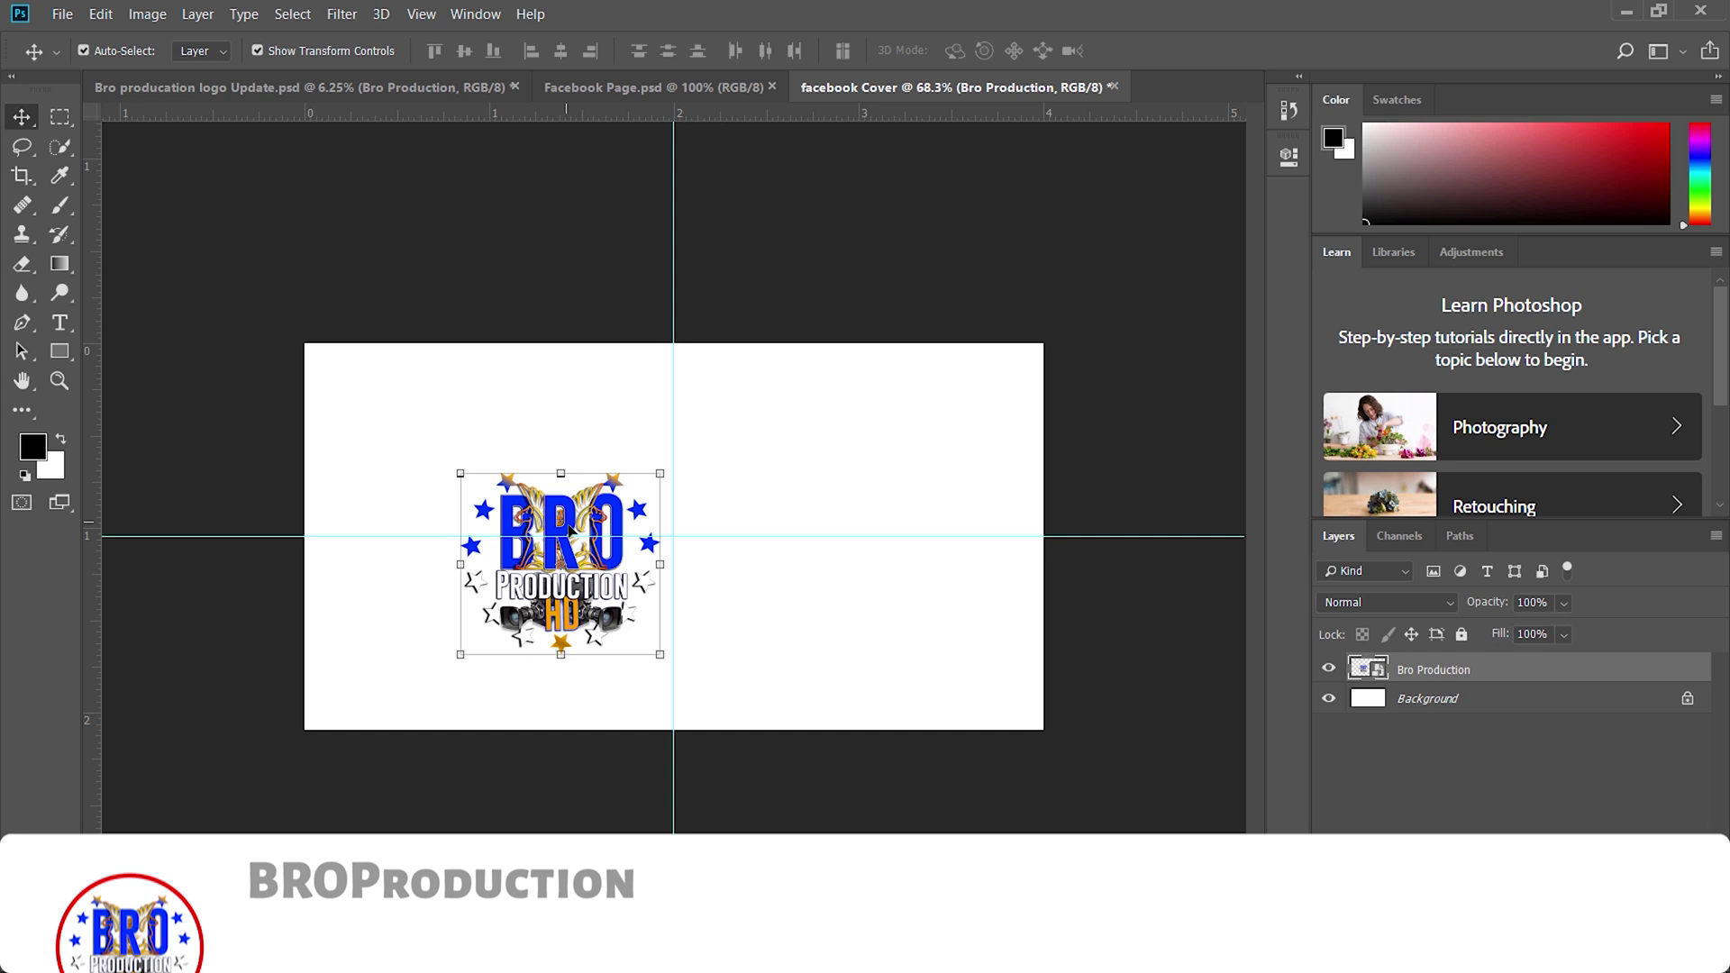
pyautogui.moveTo(569, 530); pyautogui.dragTo(482, 503)
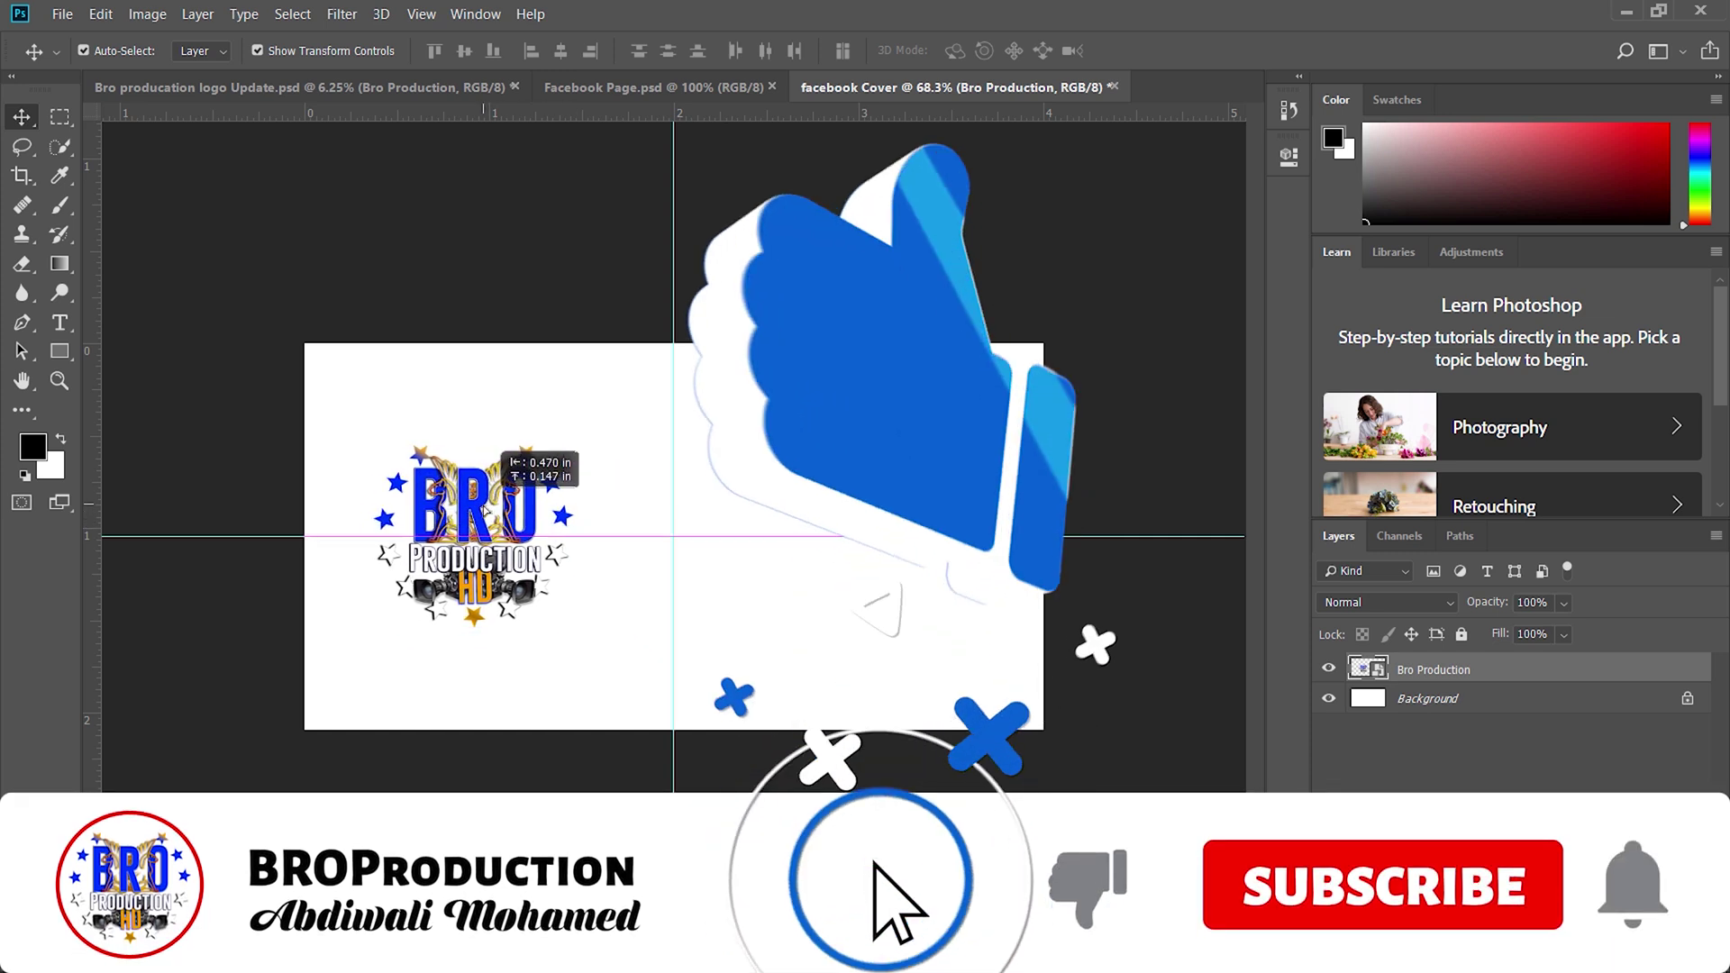
# Deselect the logo and switch to the Facebook Page.psd document
pyautogui.click(764, 515)
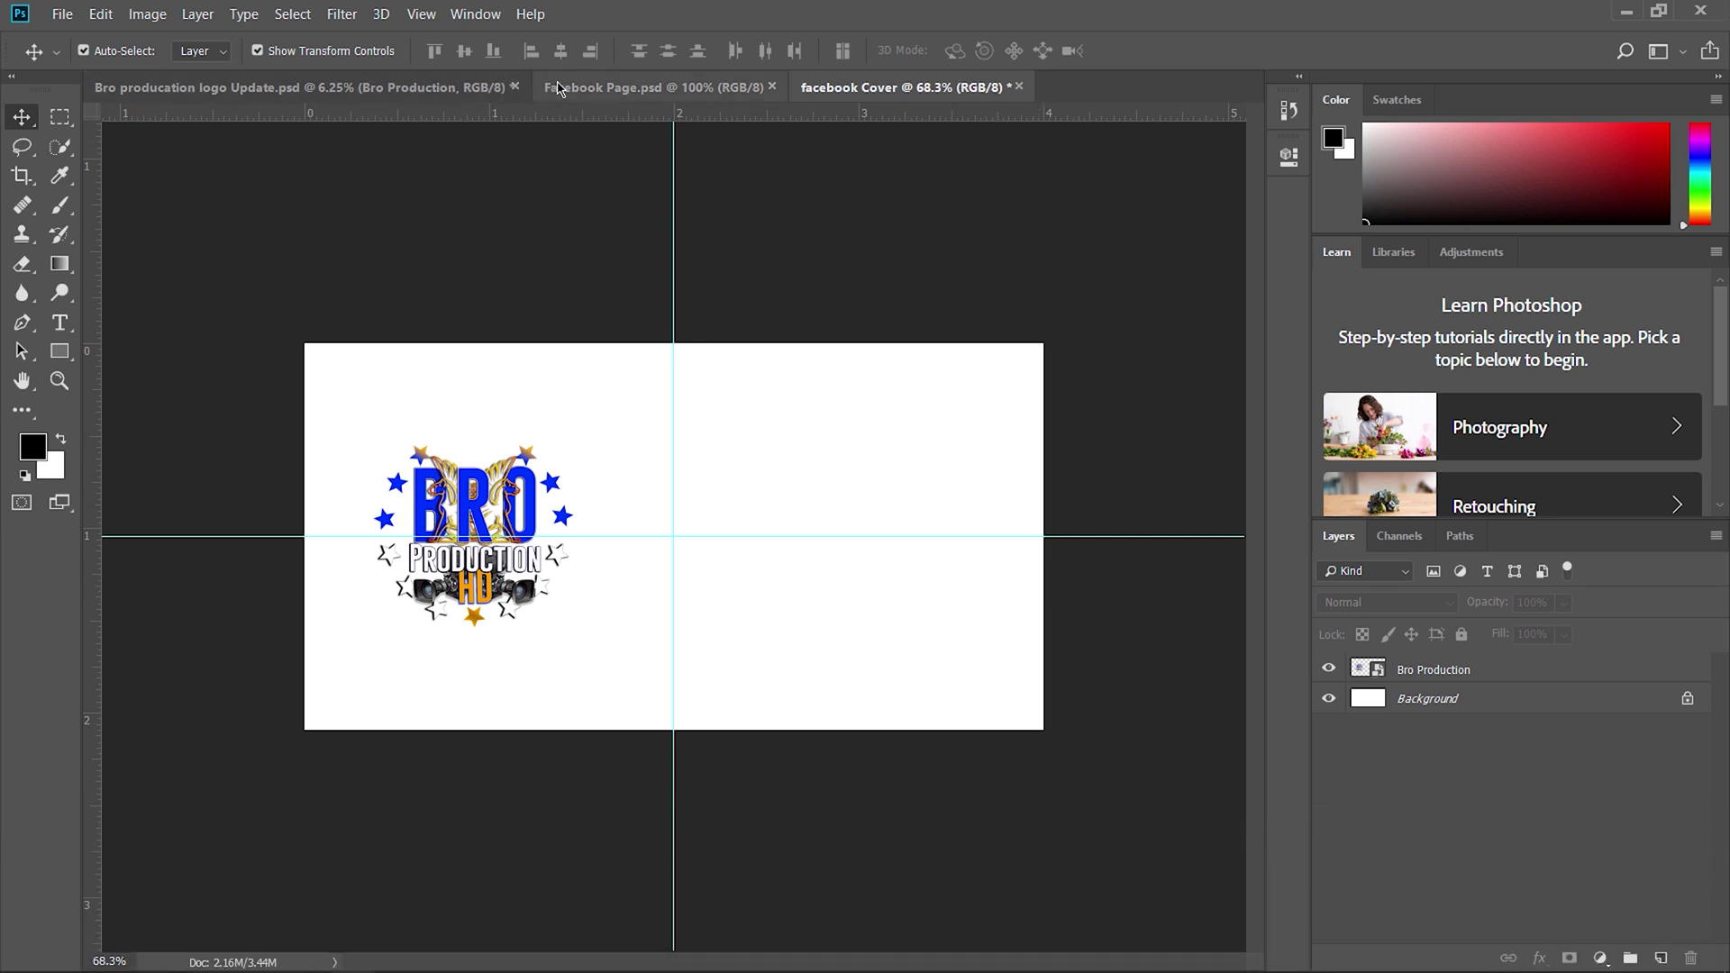
pyautogui.click(613, 90)
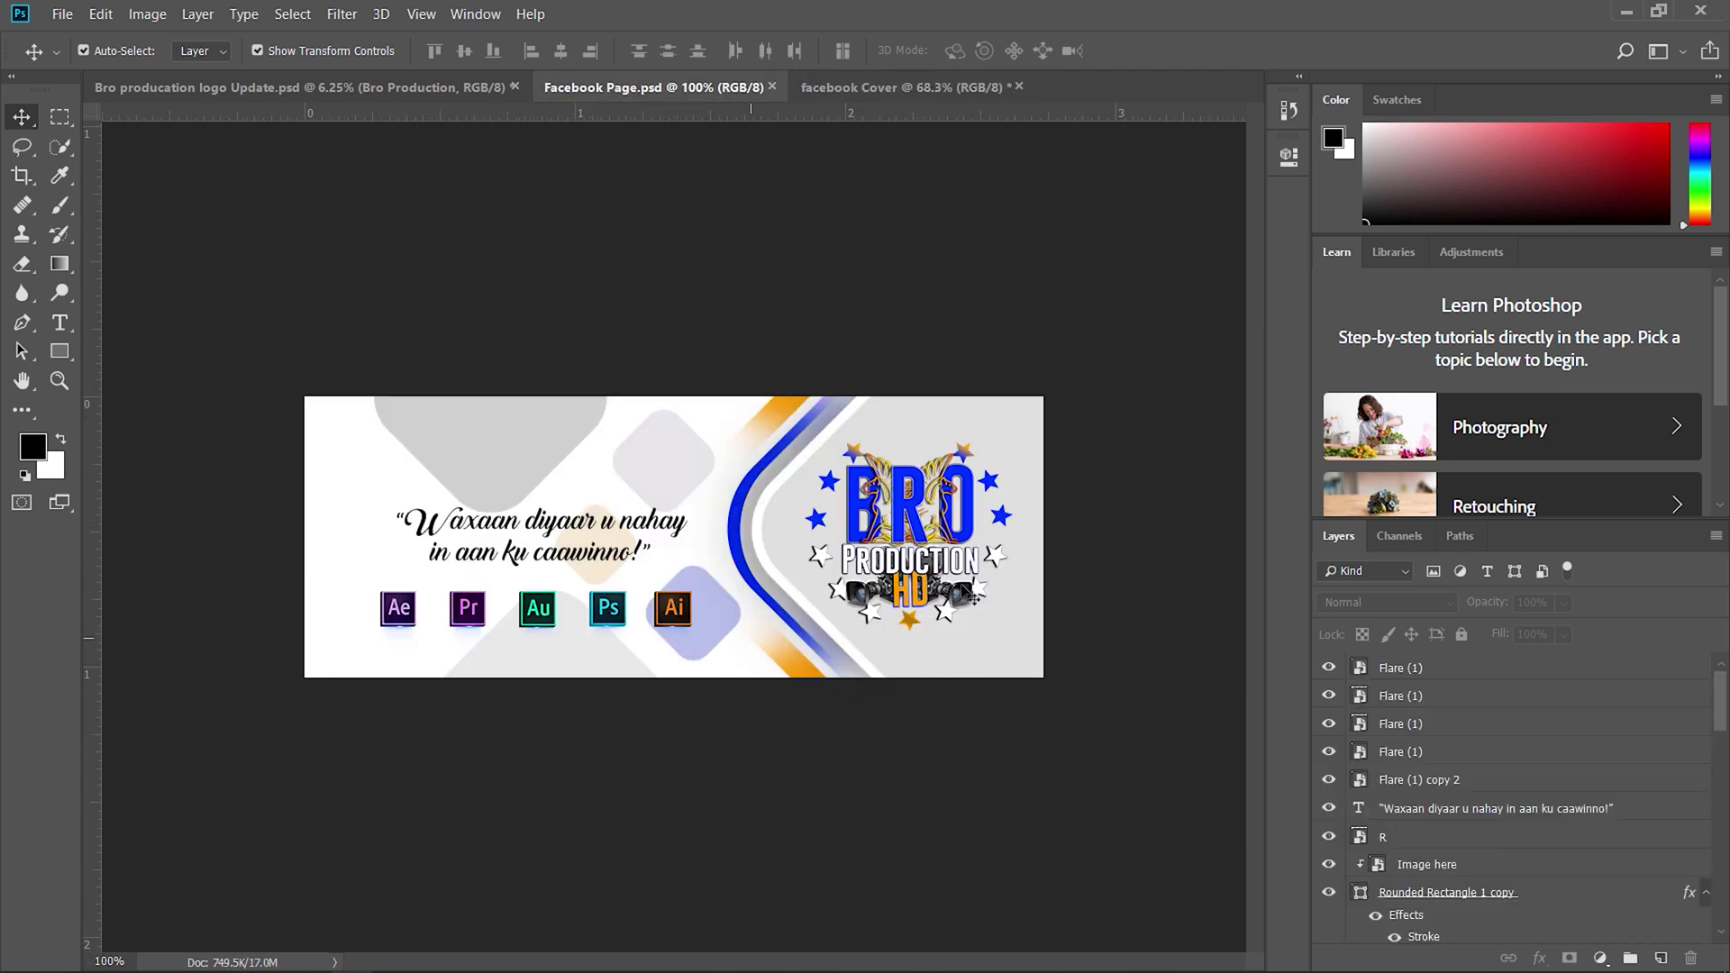
pyautogui.click(413, 602)
pyautogui.keyDown('shift'); pyautogui.click(676, 609); pyautogui.keyUp('shift')
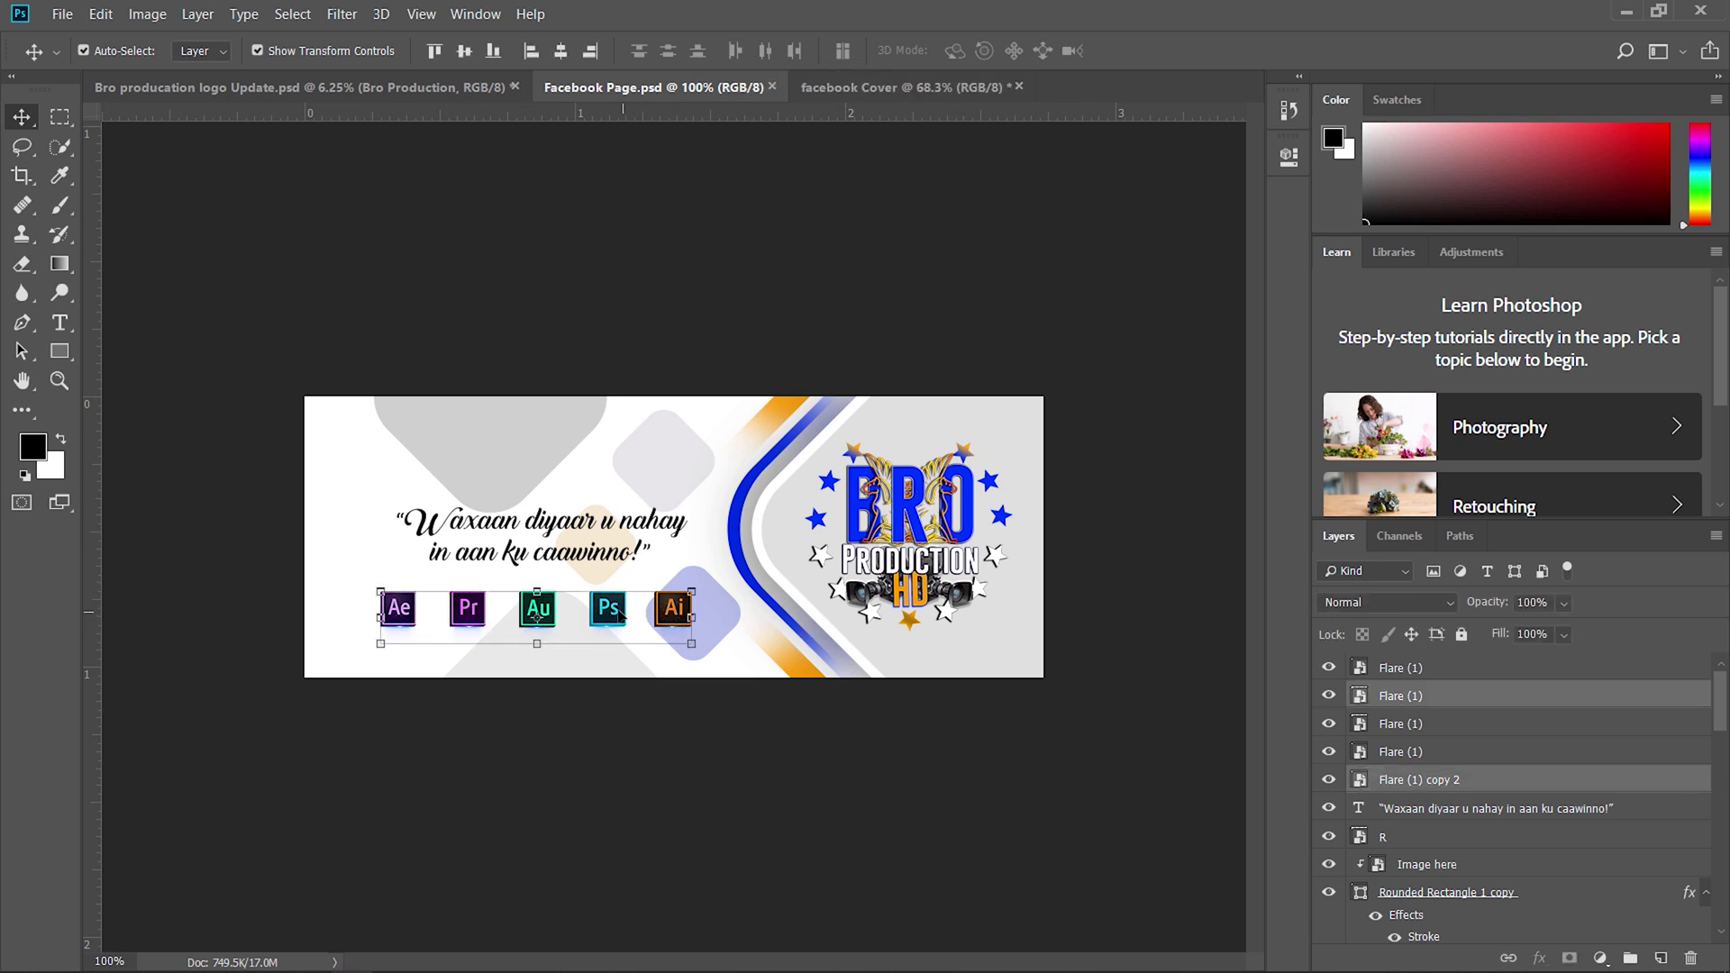
pyautogui.keyDown('shift'); pyautogui.click(538, 609); pyautogui.keyUp('shift')
pyautogui.click(624, 706)
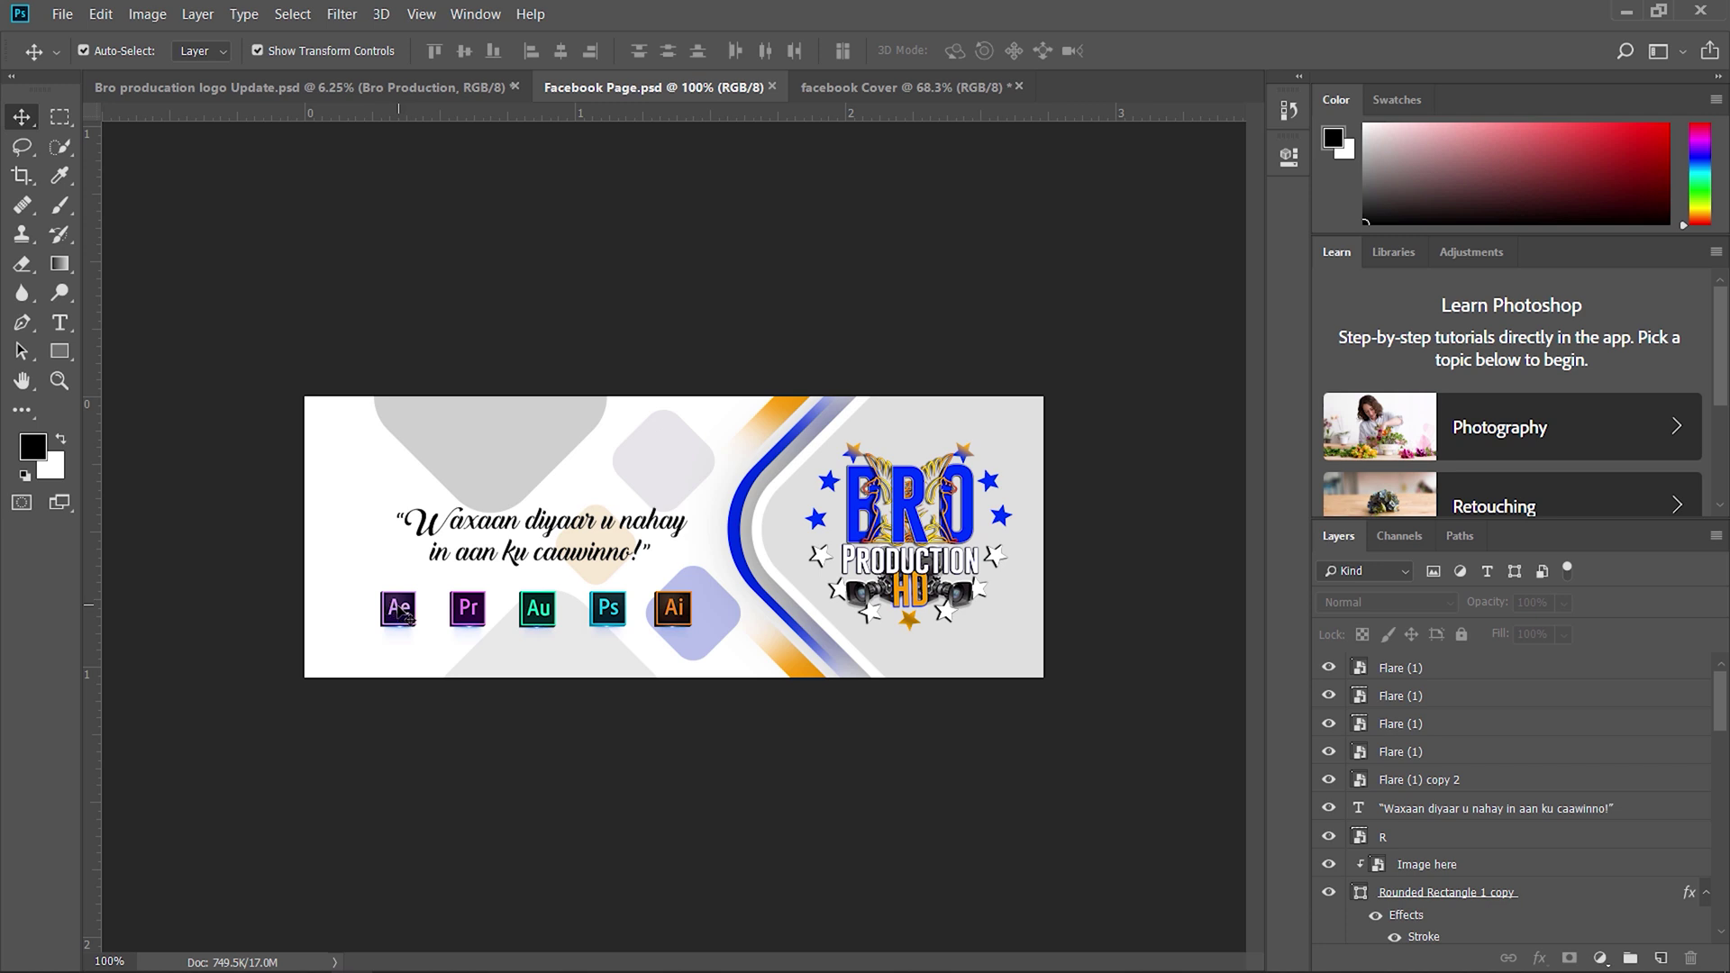
# Select the Ae, Pr, Au, Ps and Ai icons and copy them into the lower right part of the facebook Cover canvas
pyautogui.click(402, 614)
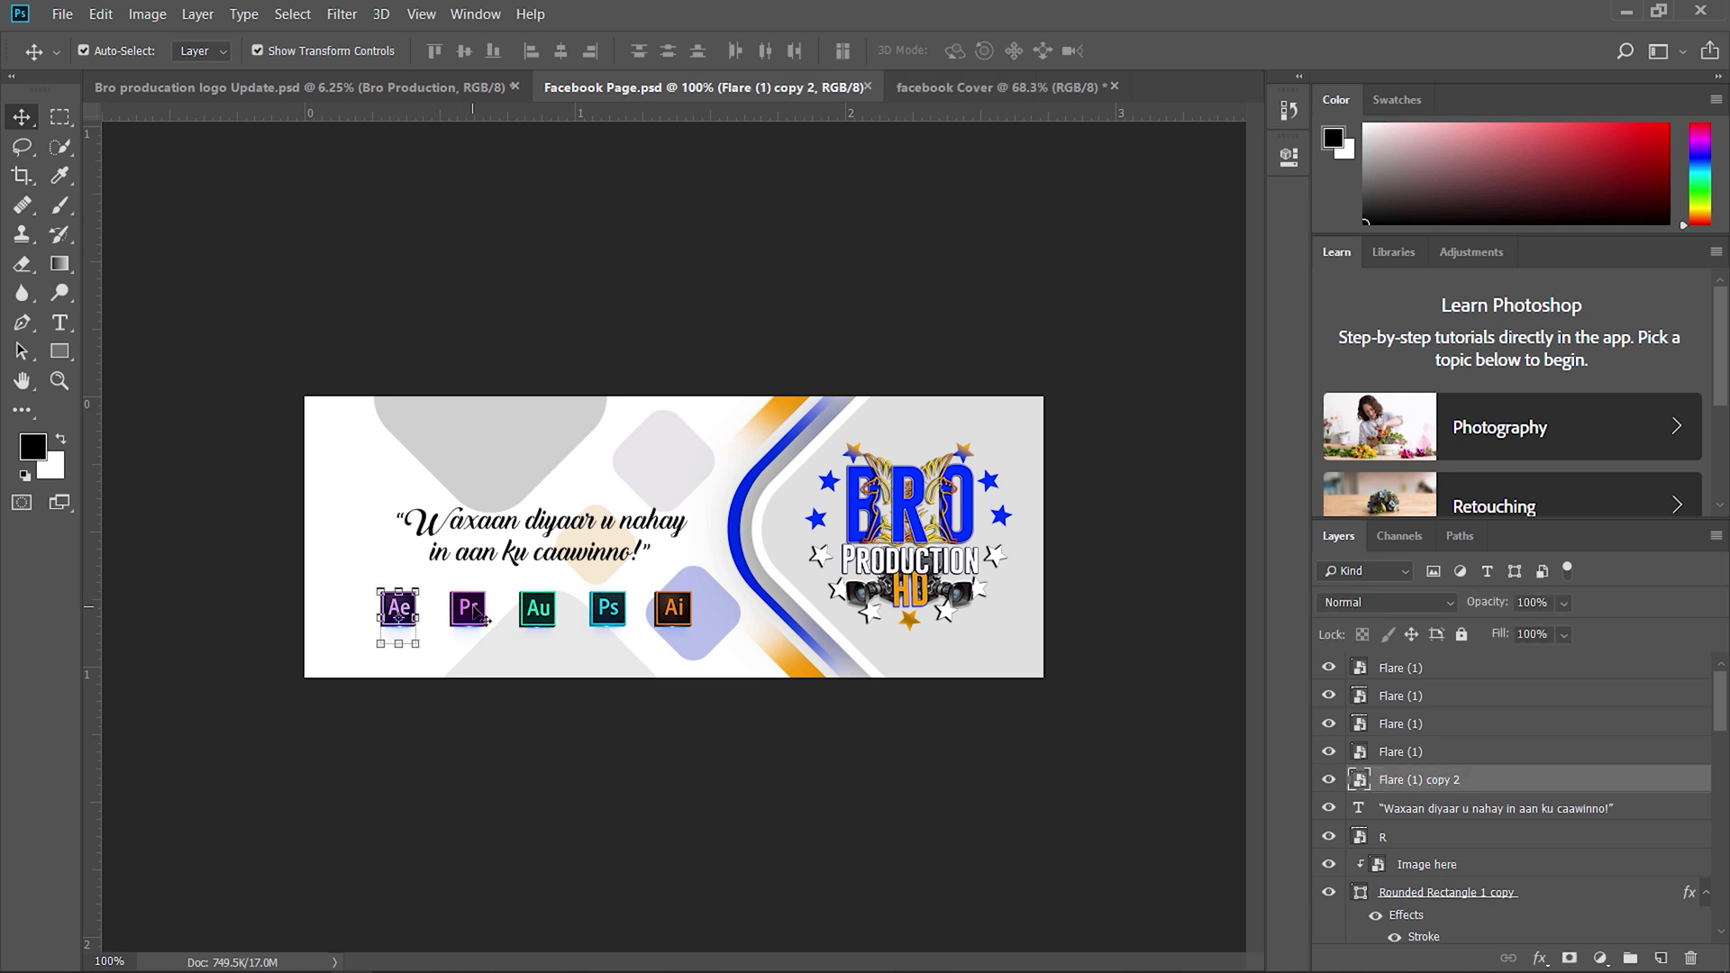
pyautogui.keyDown('shift'); pyautogui.click(478, 613); pyautogui.keyUp('shift')
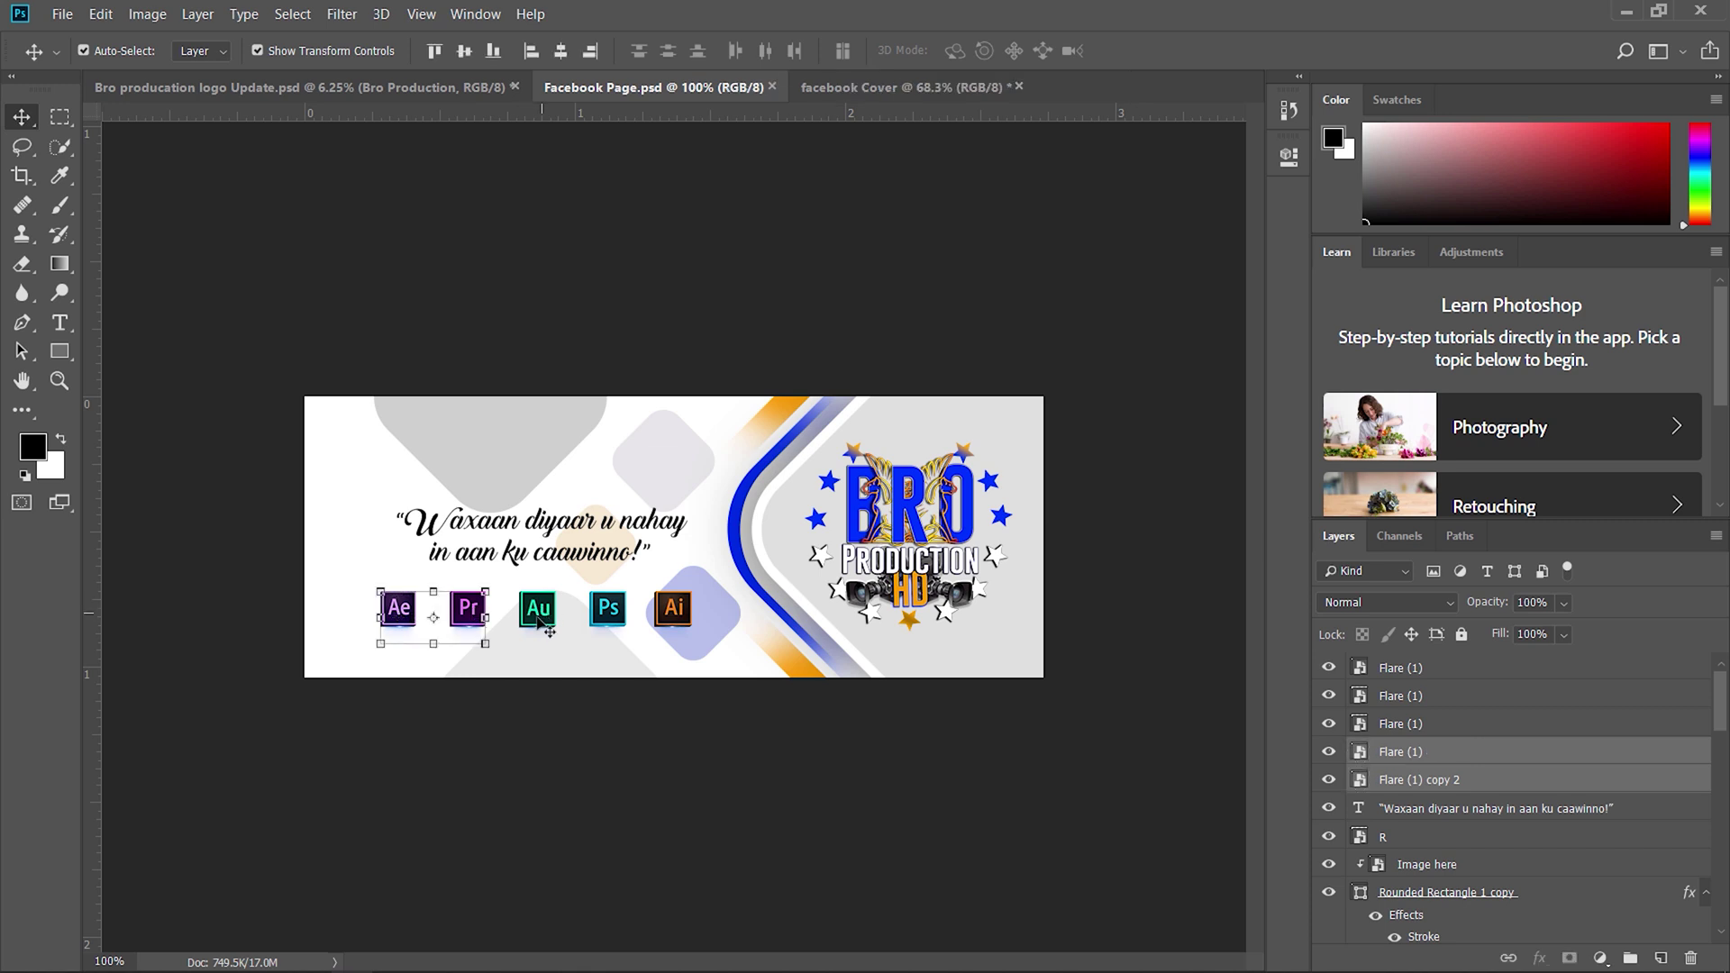
pyautogui.keyDown('shift'); pyautogui.click(543, 618); pyautogui.keyUp('shift')
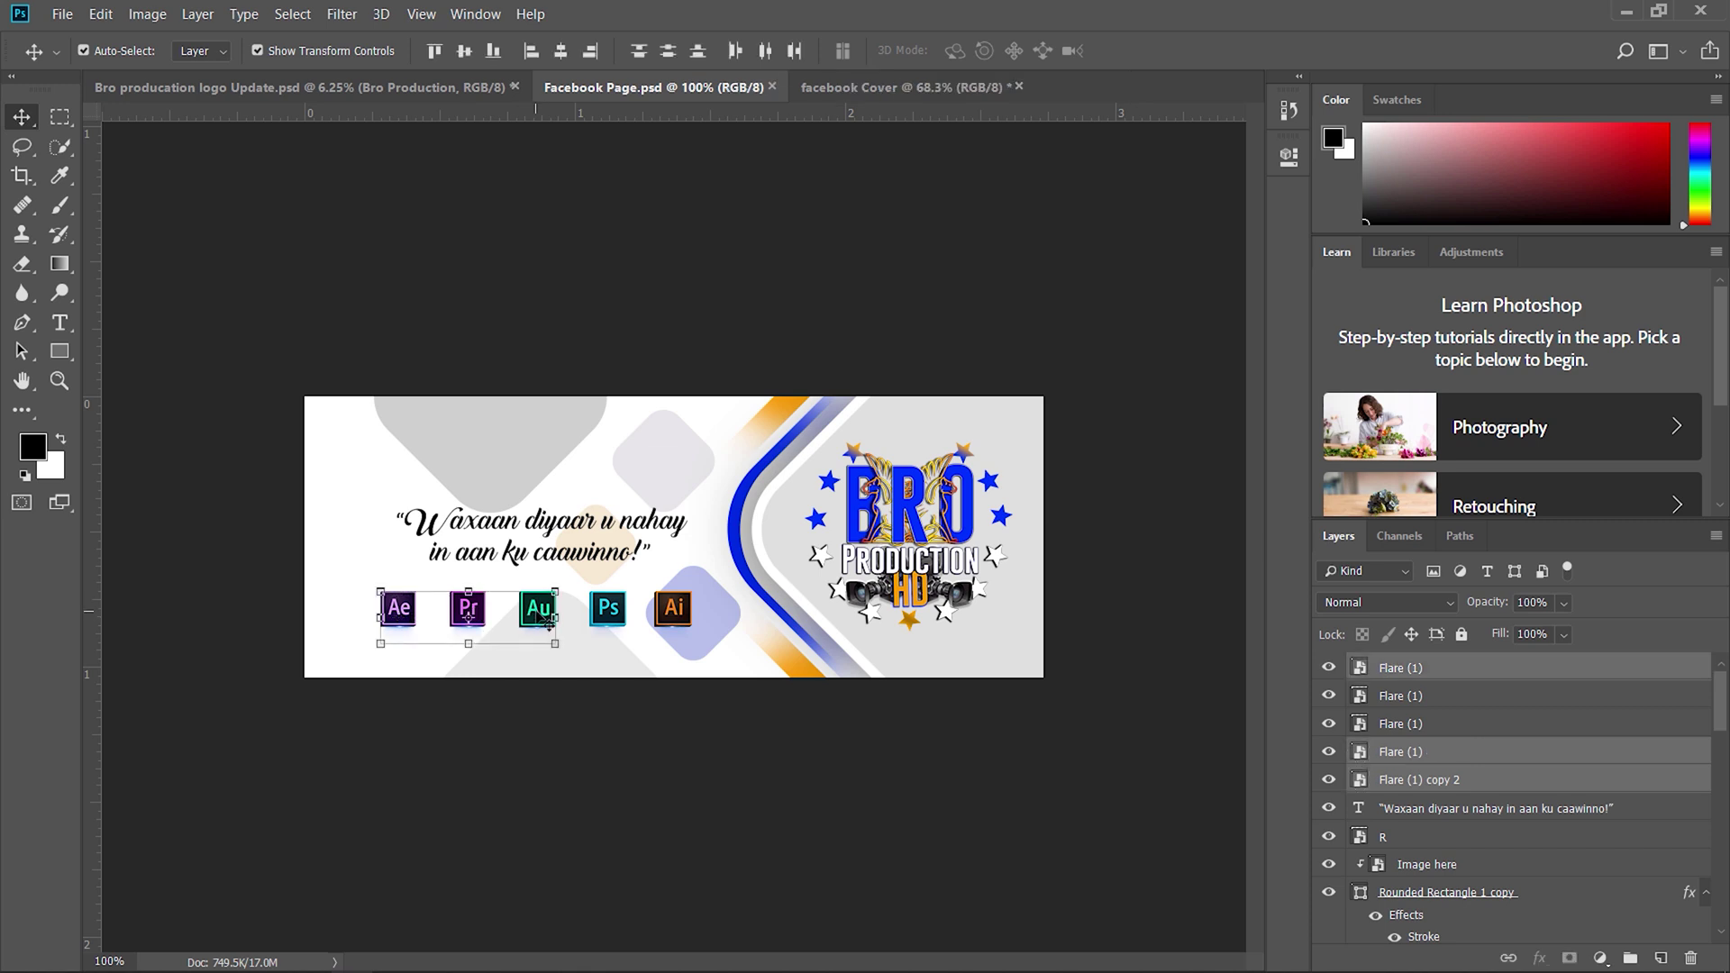
pyautogui.keyDown('shift'); pyautogui.click(622, 620); pyautogui.keyUp('shift')
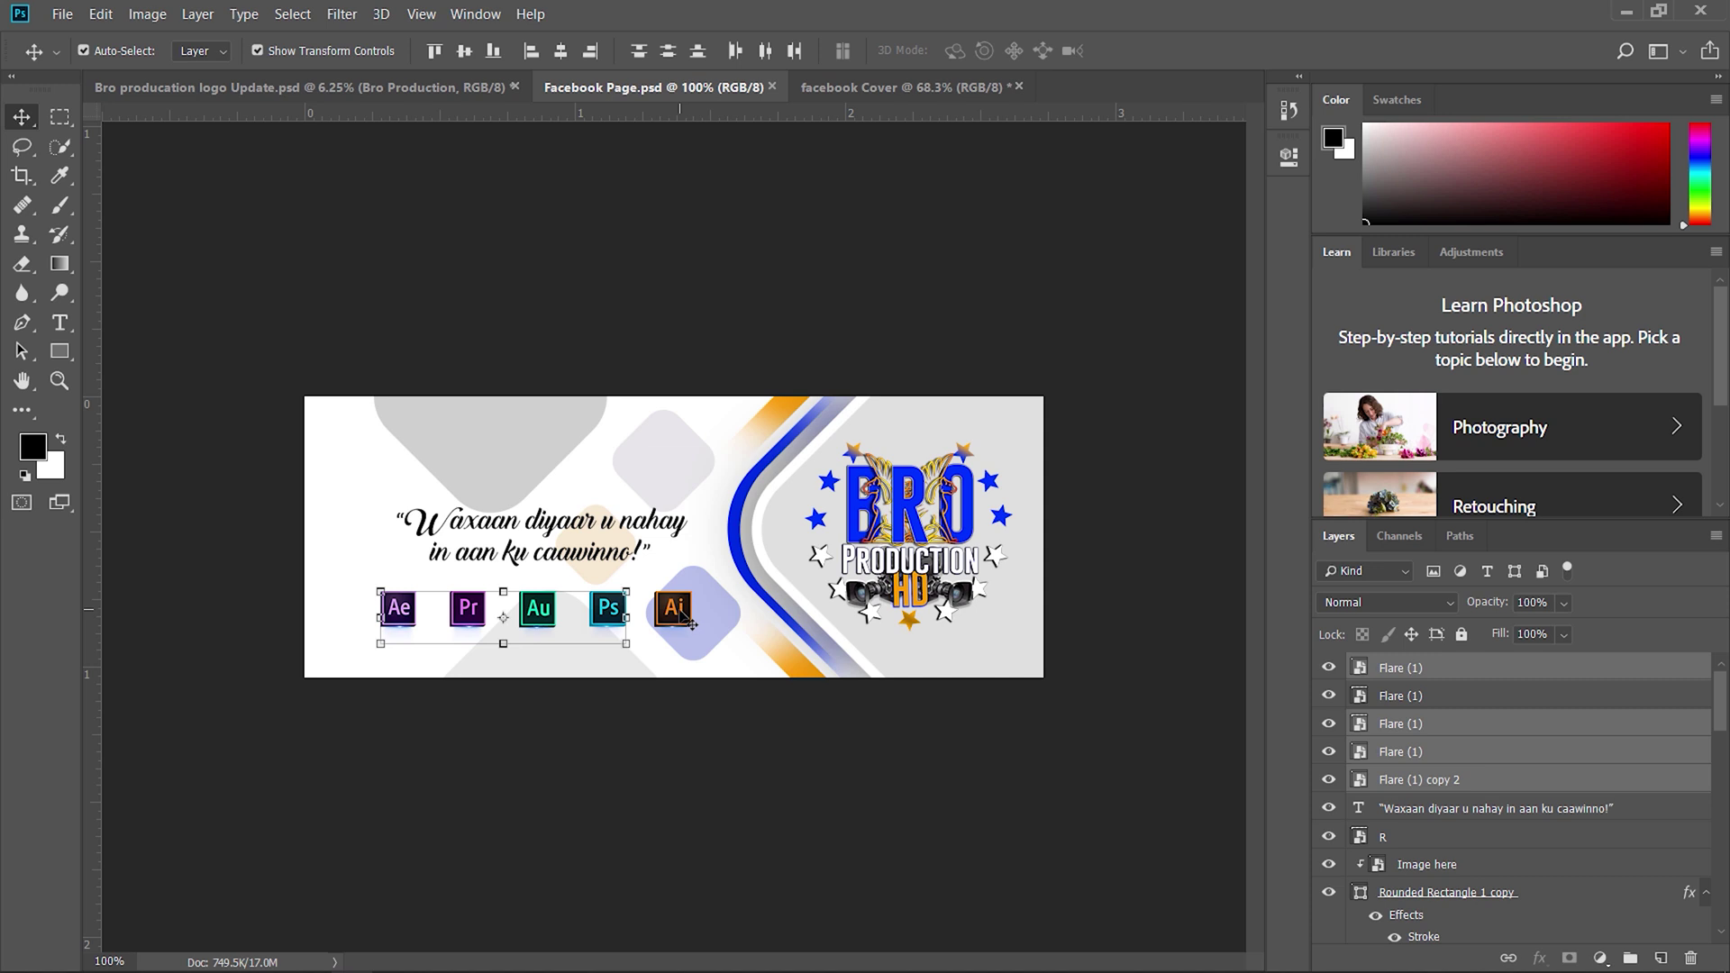
pyautogui.keyDown('shift'); pyautogui.click(689, 623); pyautogui.keyUp('shift')
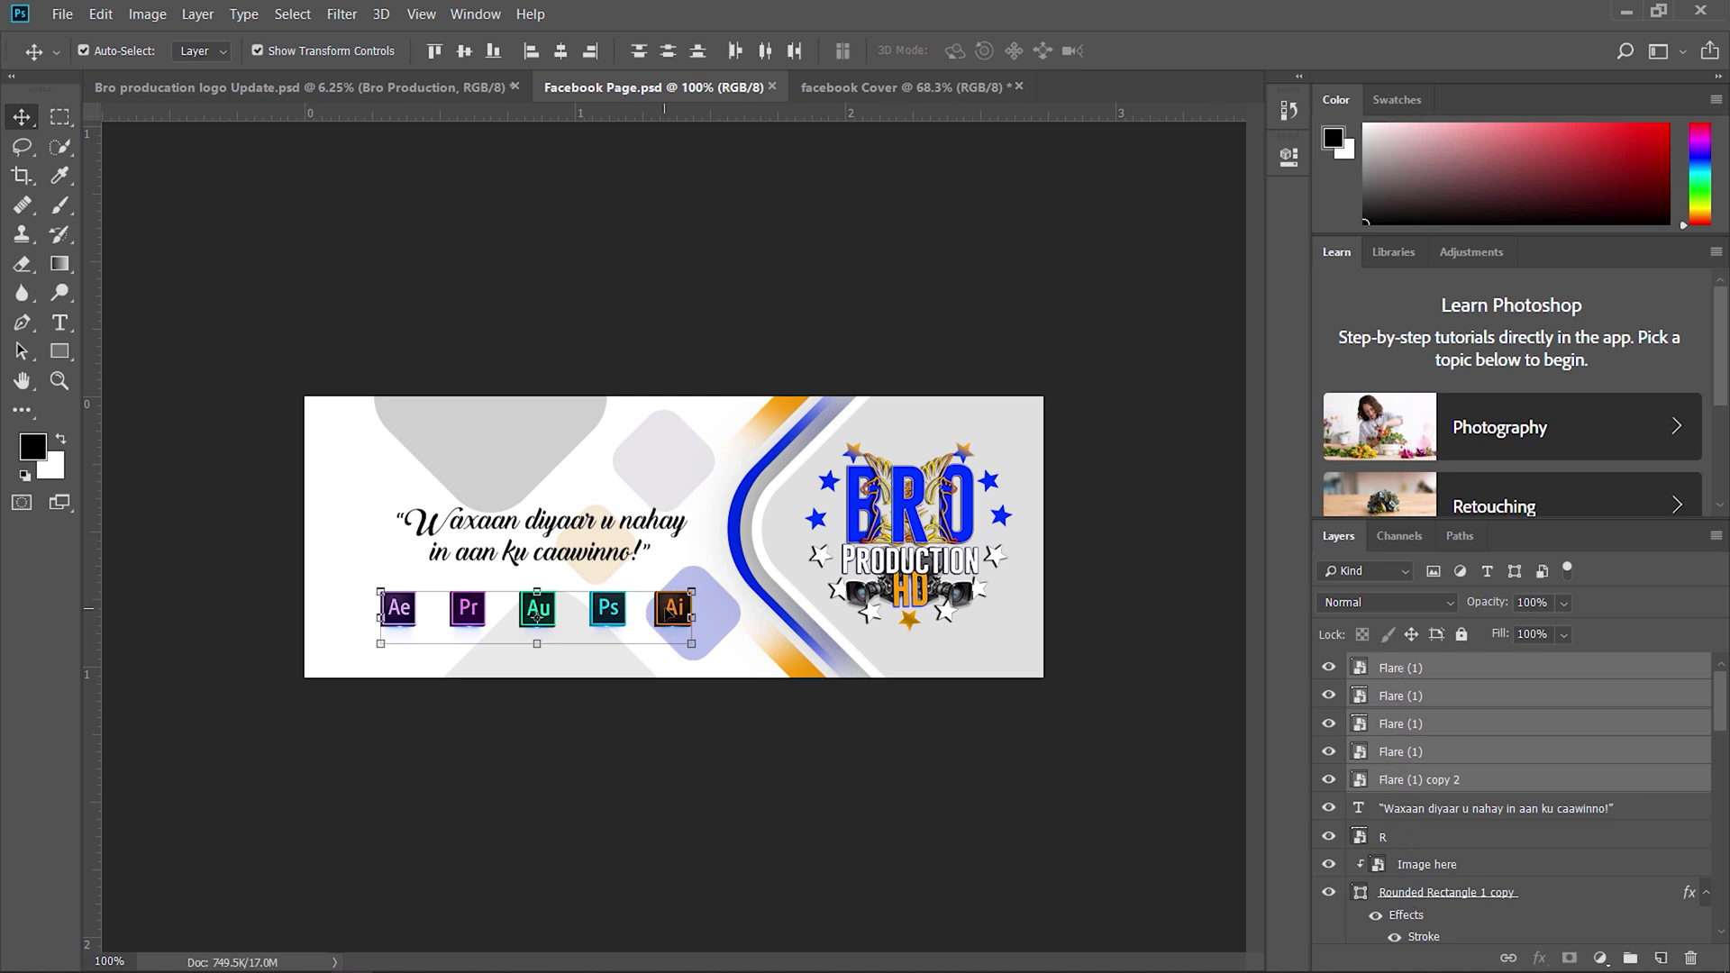
pyautogui.moveTo(669, 618); pyautogui.dragTo(541, 523)
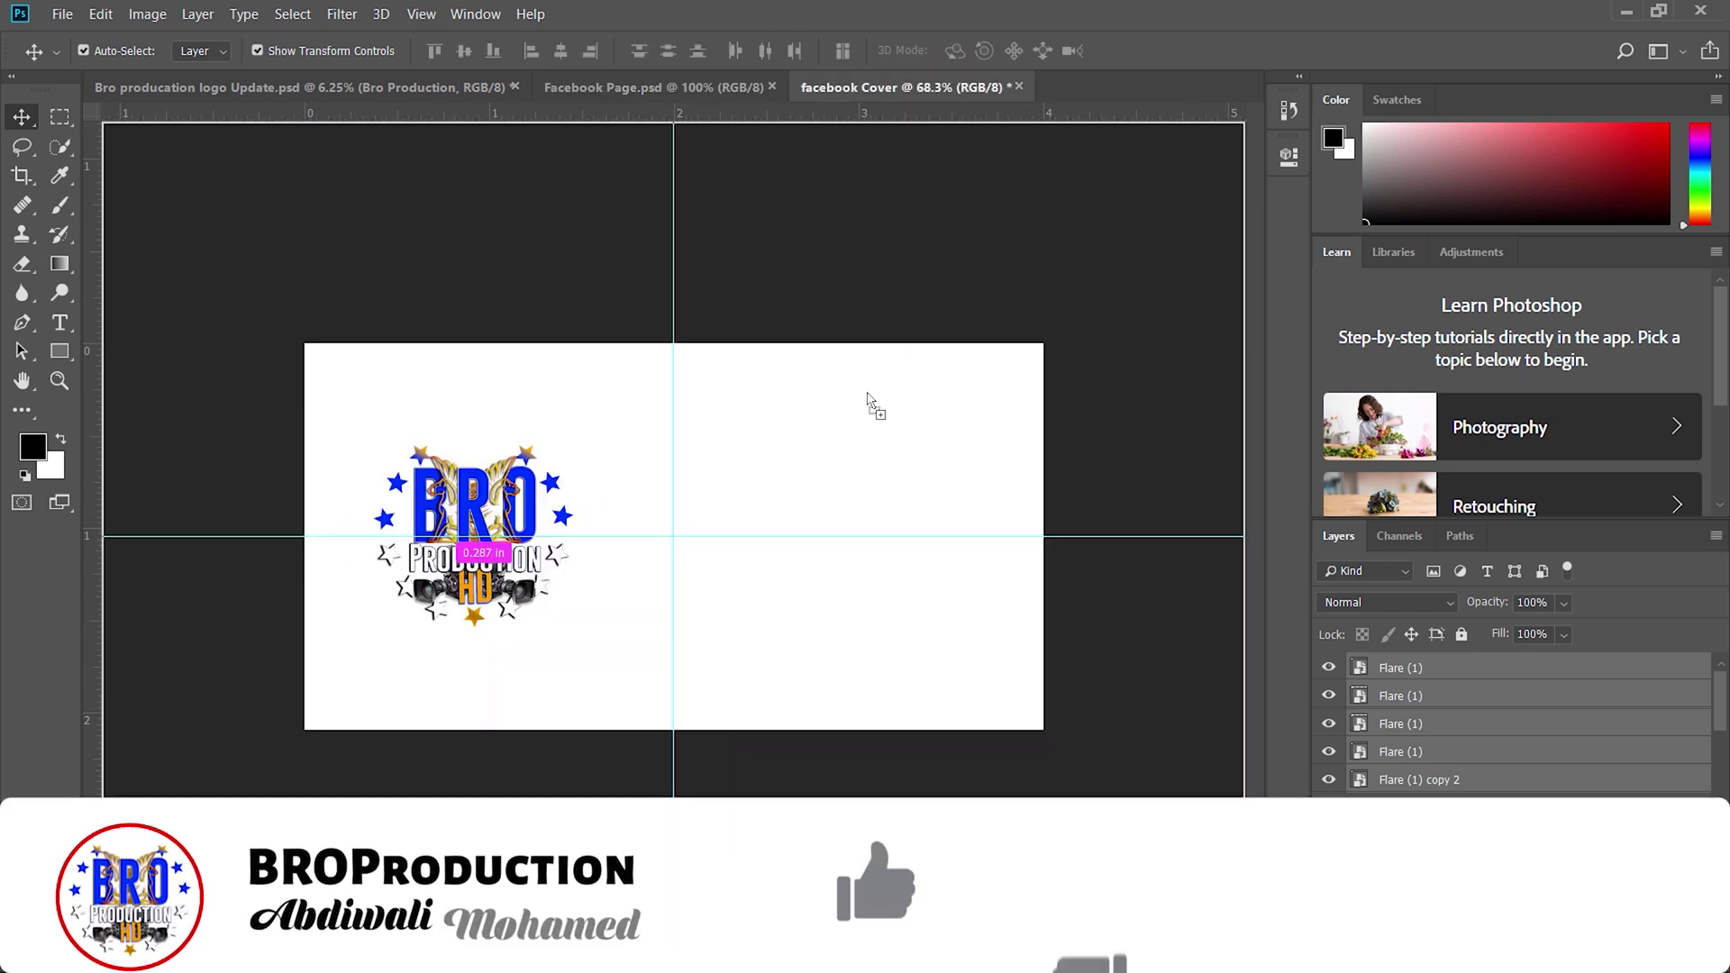
pyautogui.moveTo(831, 622); pyautogui.dragTo(811, 676)
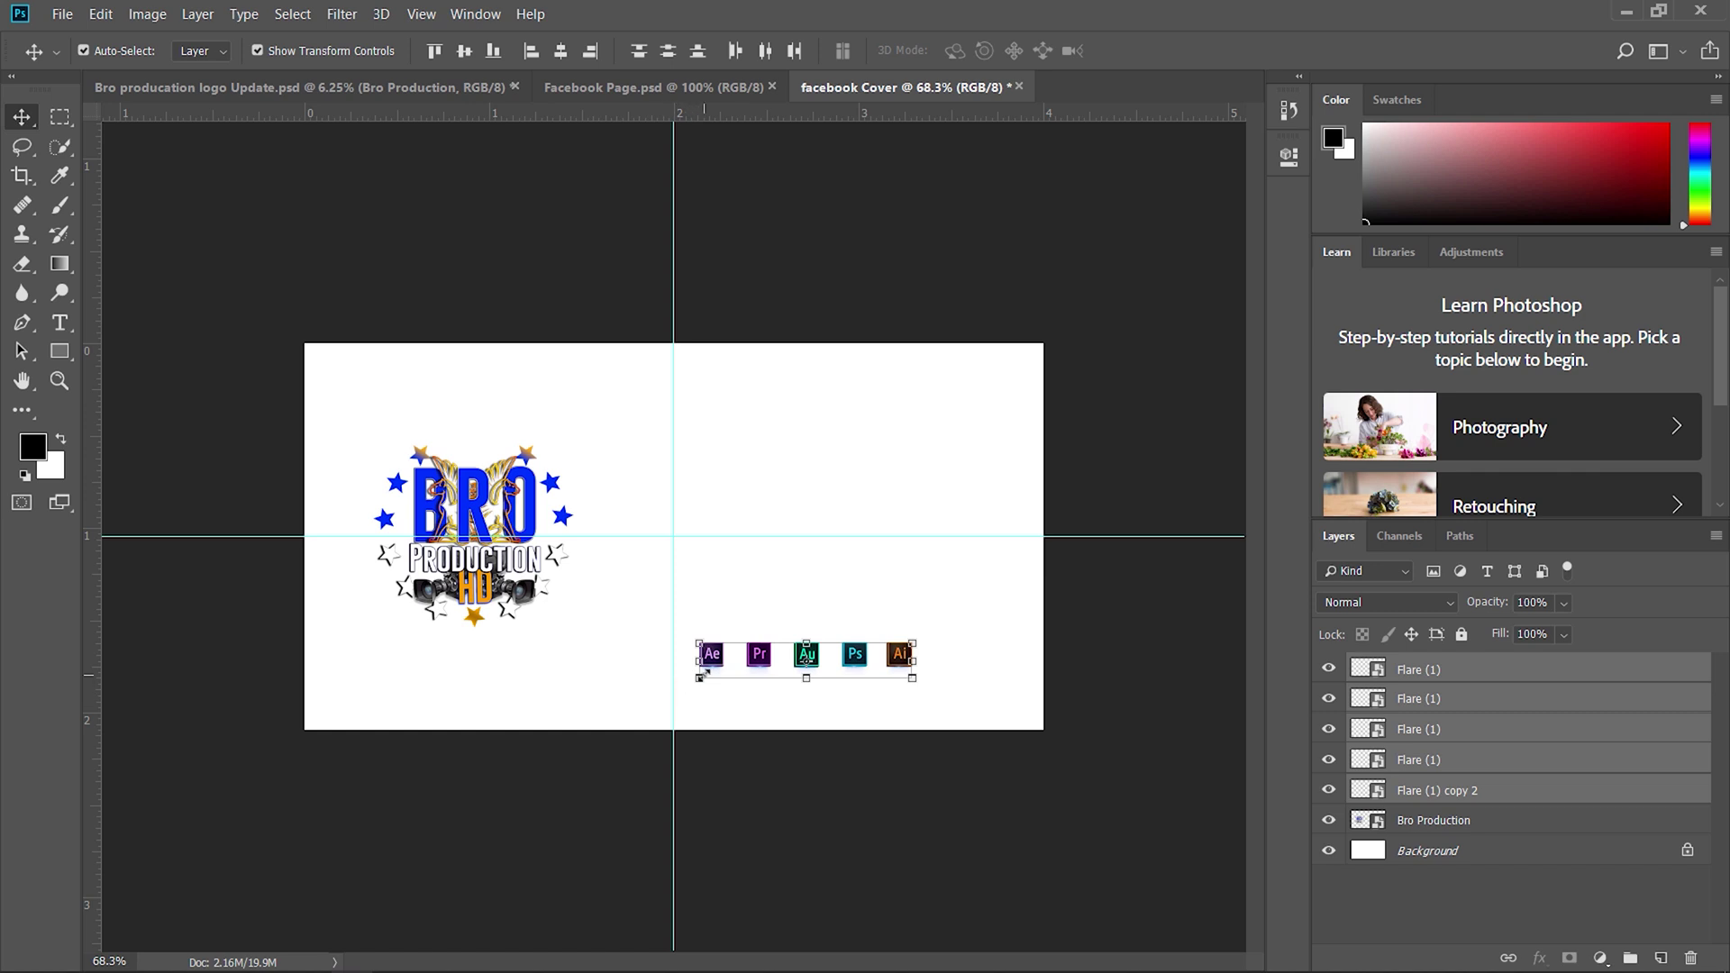
# Enlarge the row of five icons, finishing with a scale of about 107%, and position it along the lower part of the cover
pyautogui.moveTo(700, 677); pyautogui.dragTo(526, 668)
pyautogui.press('Return')
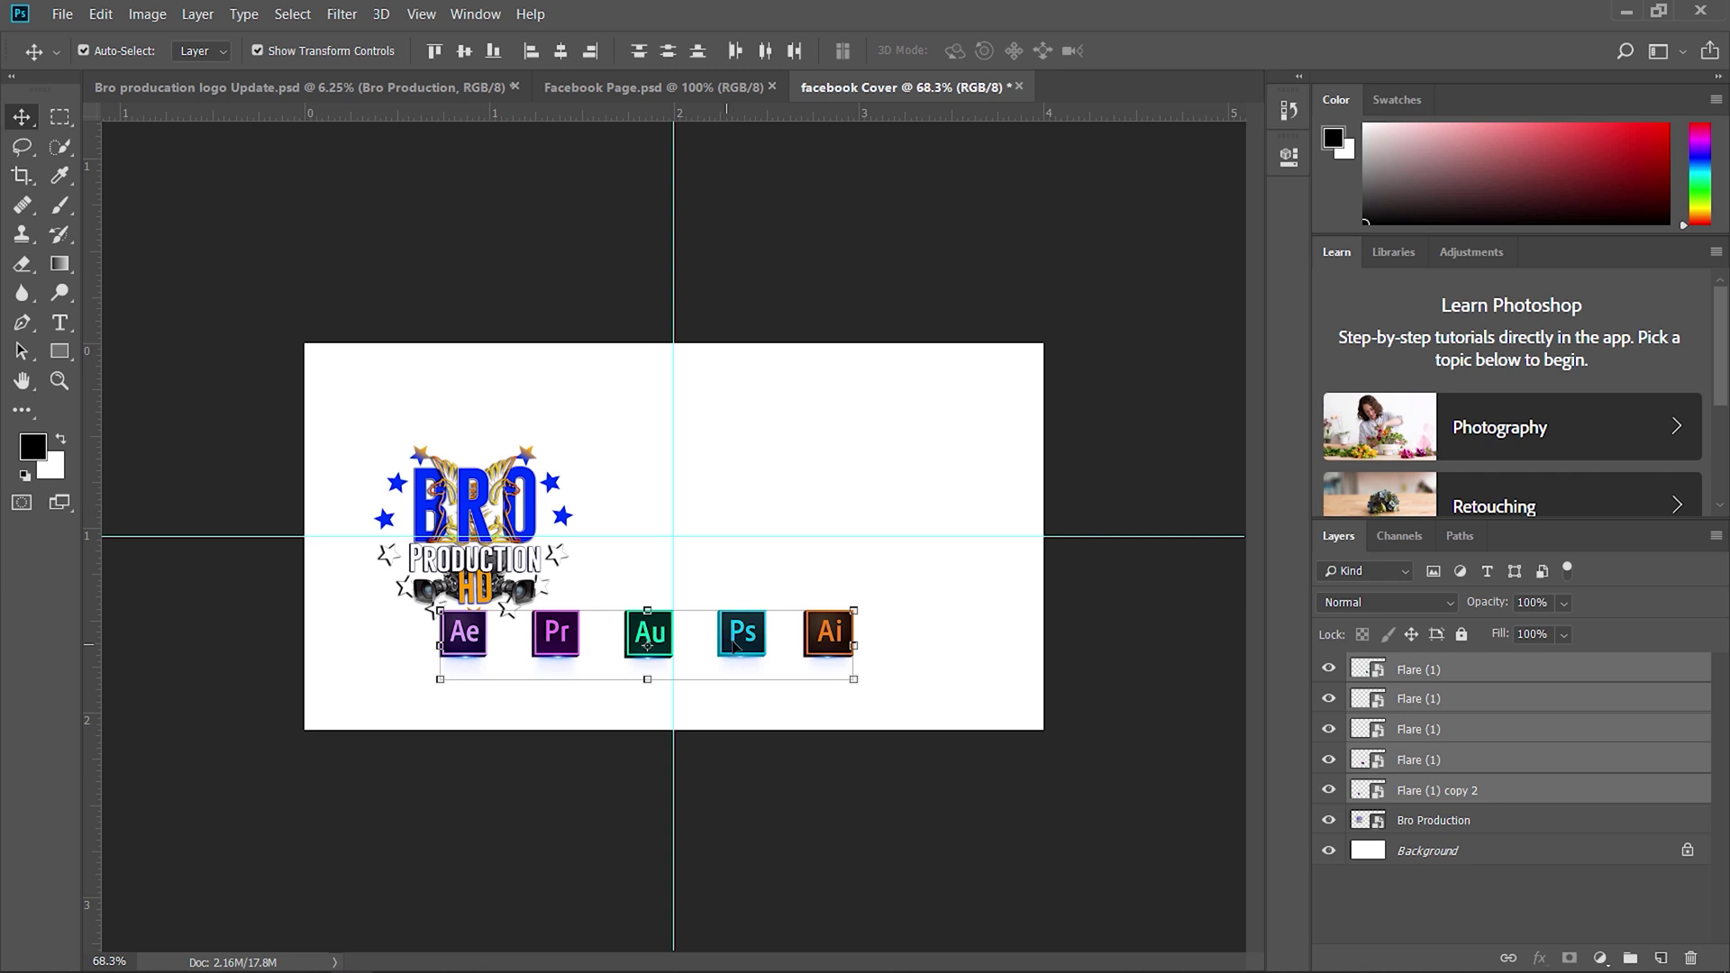
pyautogui.moveTo(735, 645); pyautogui.dragTo(710, 665)
pyautogui.hotkey('ctrl', 't')
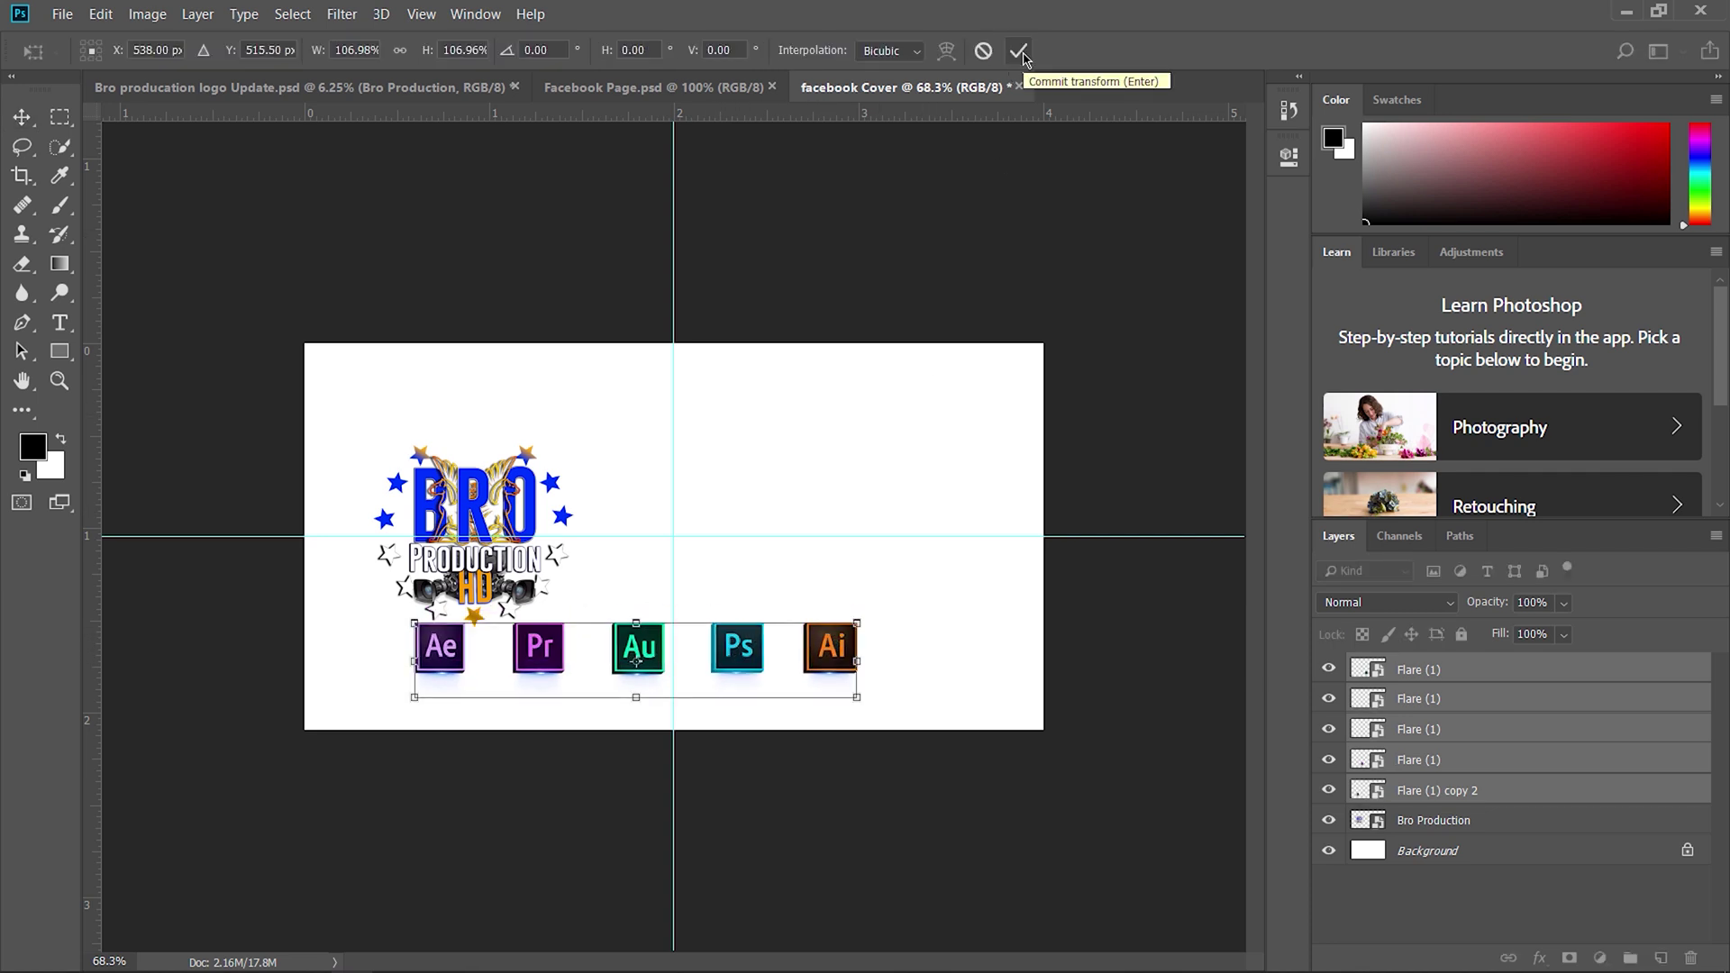
pyautogui.click(1019, 51)
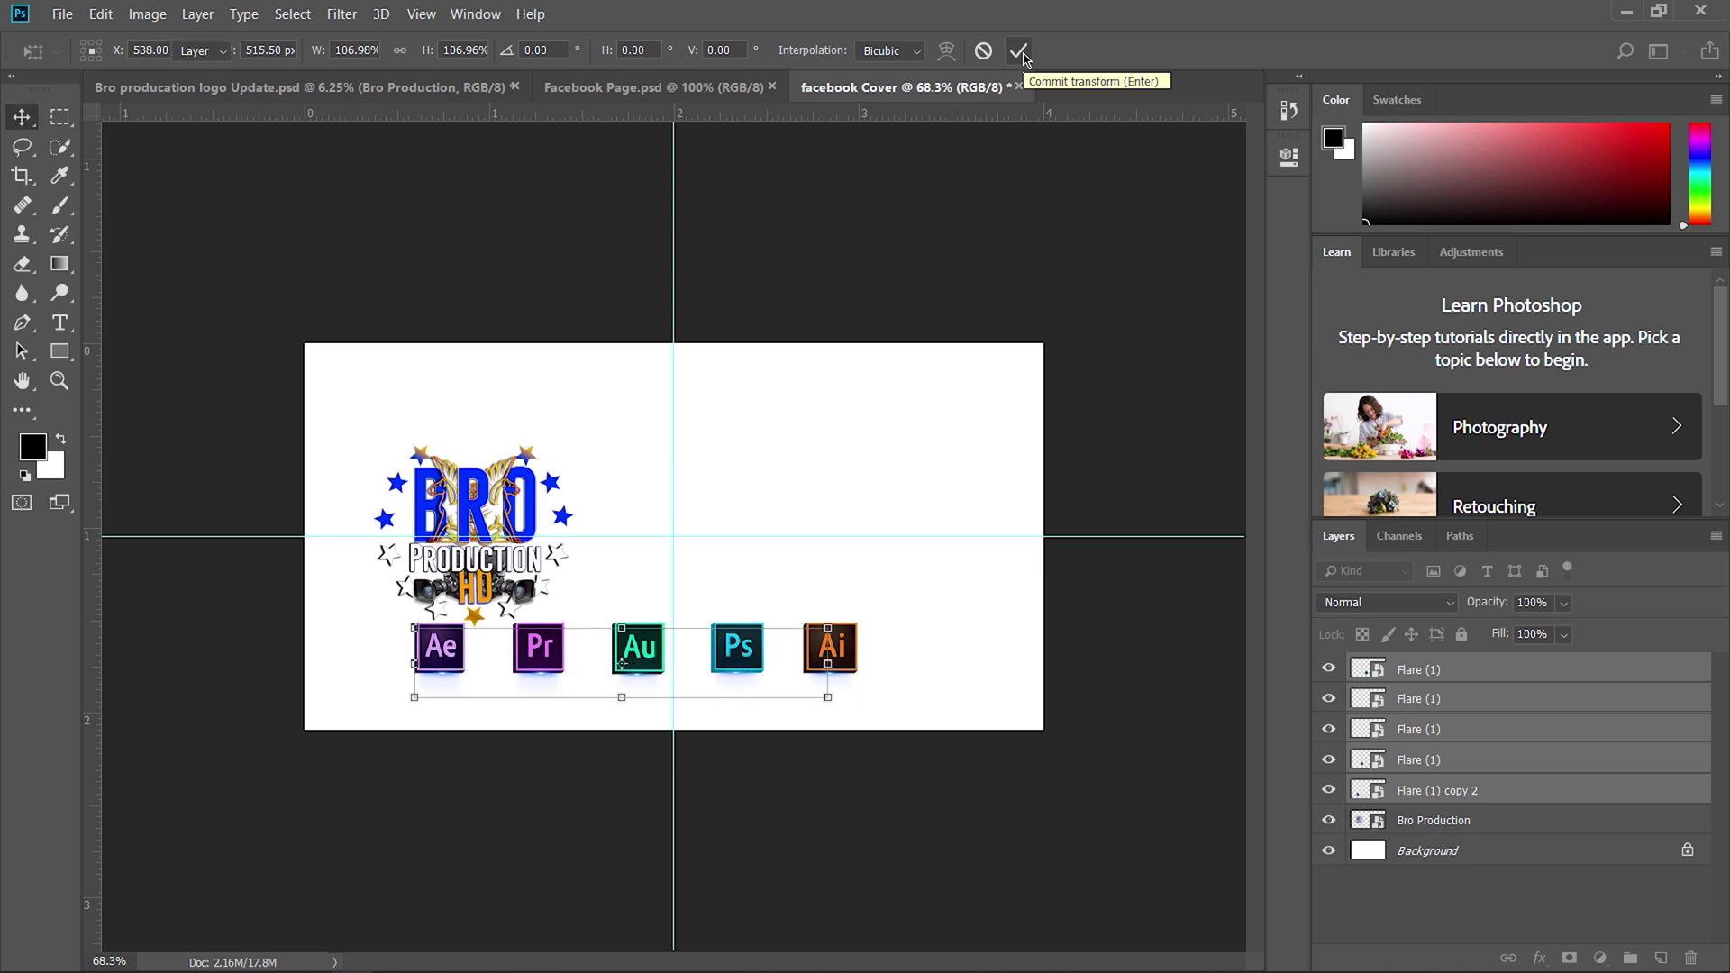
# Move the logo about 2.33 in across to the cover's right half and shift the icon row left, just below the horizontal guide
pyautogui.moveTo(551, 523); pyautogui.dragTo(979, 521)
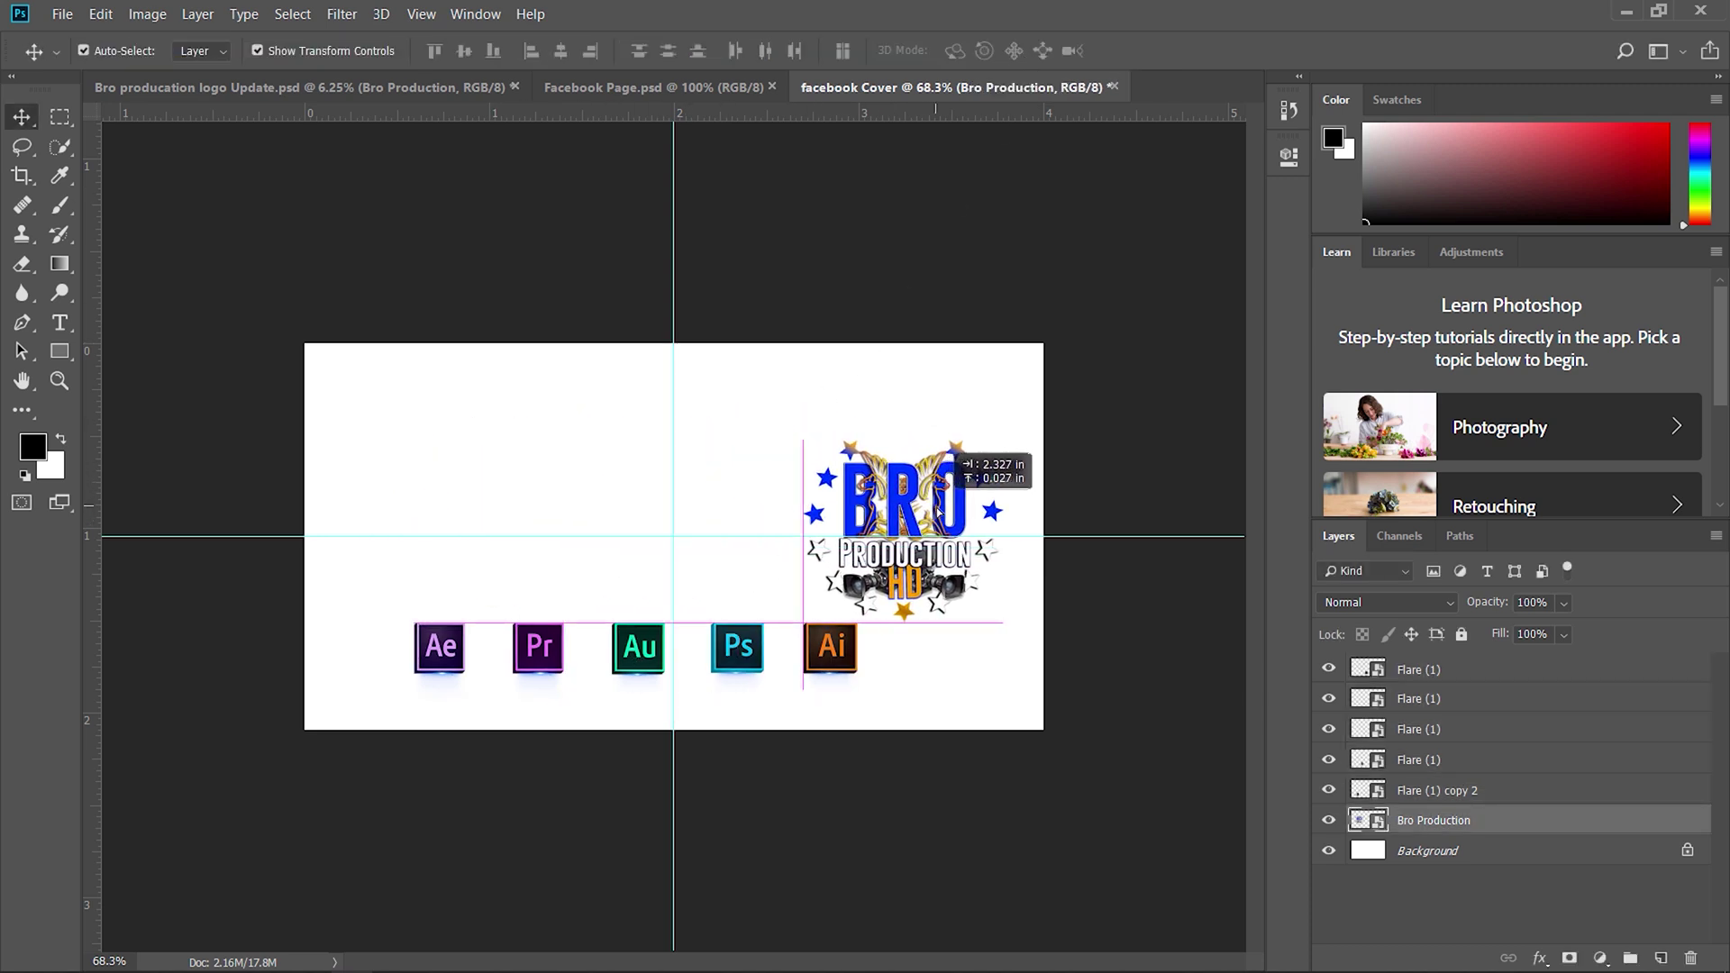
pyautogui.moveTo(840, 715); pyautogui.dragTo(361, 590)
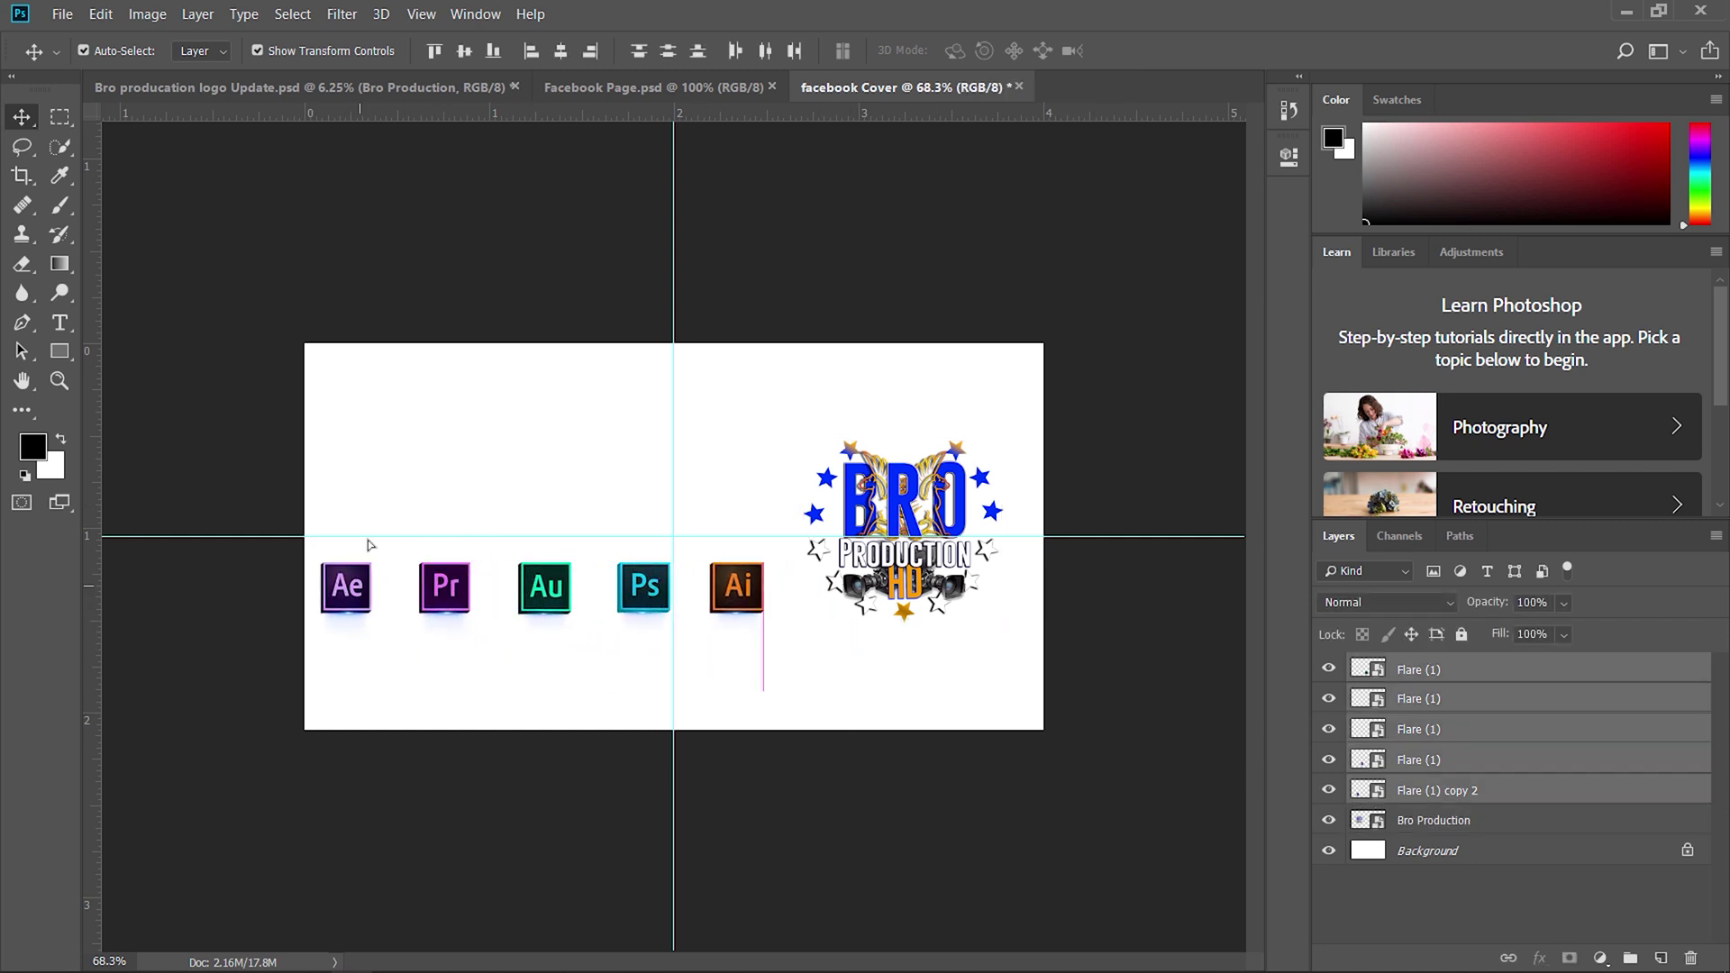
# Deselect the icons, activate the Custom Shape tool and replace its current shapes with the All collection
pyautogui.click(430, 461)
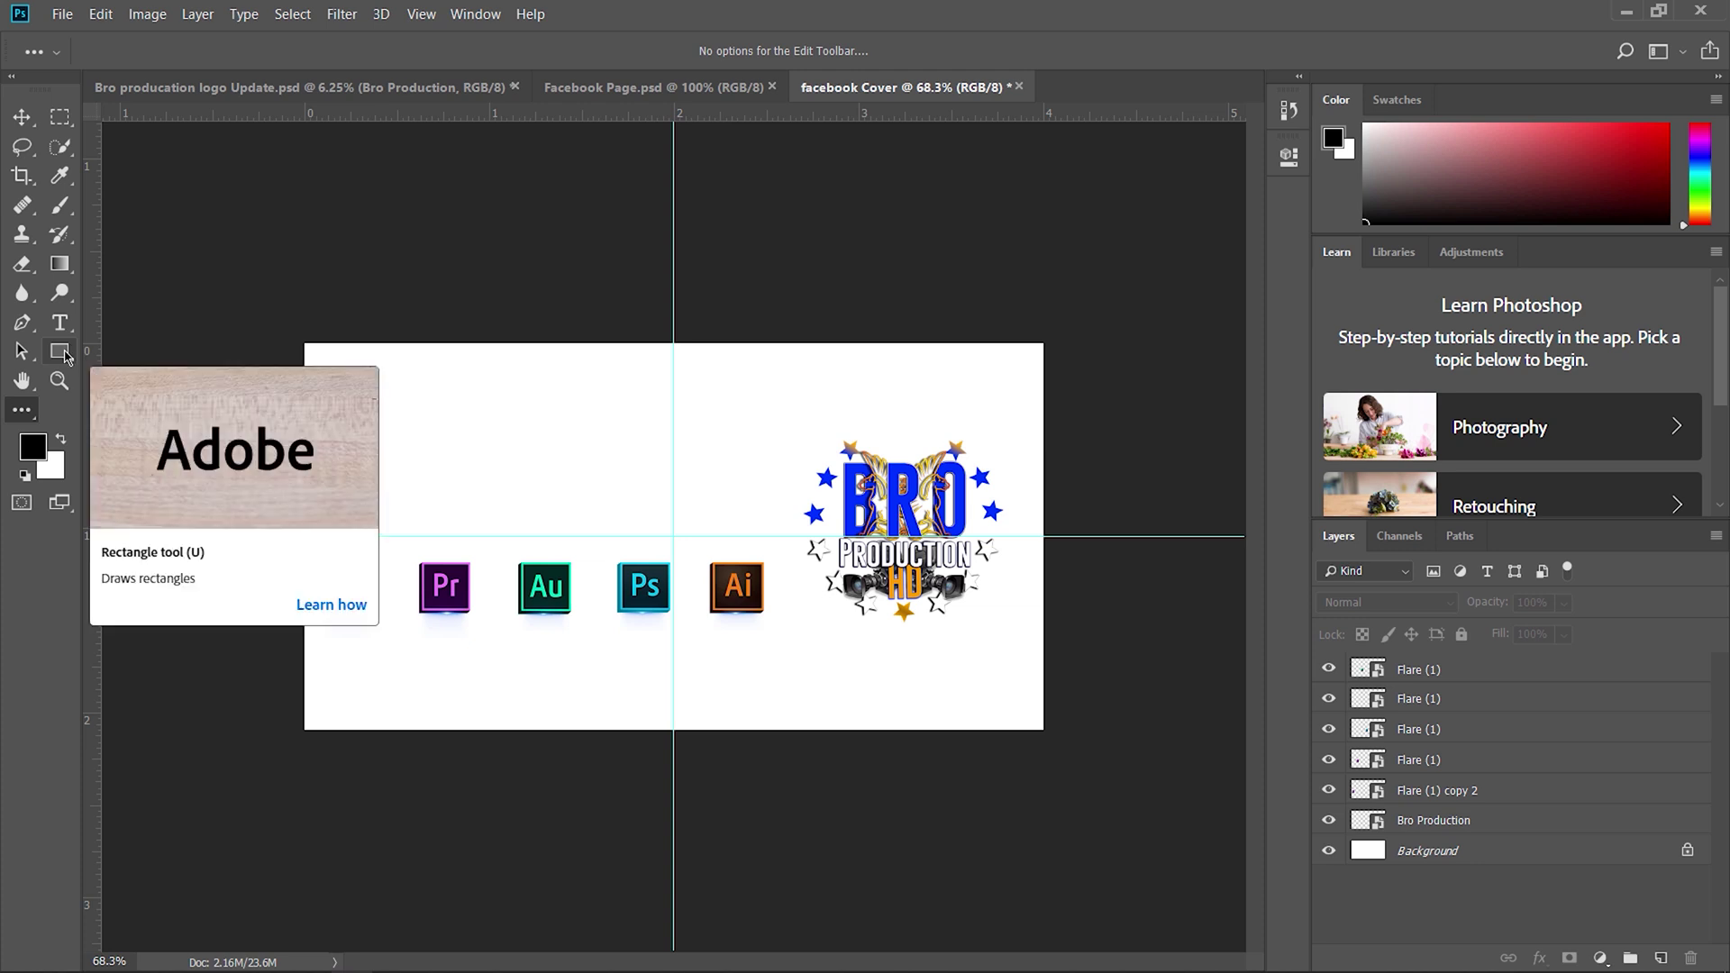
pyautogui.click(63, 353)
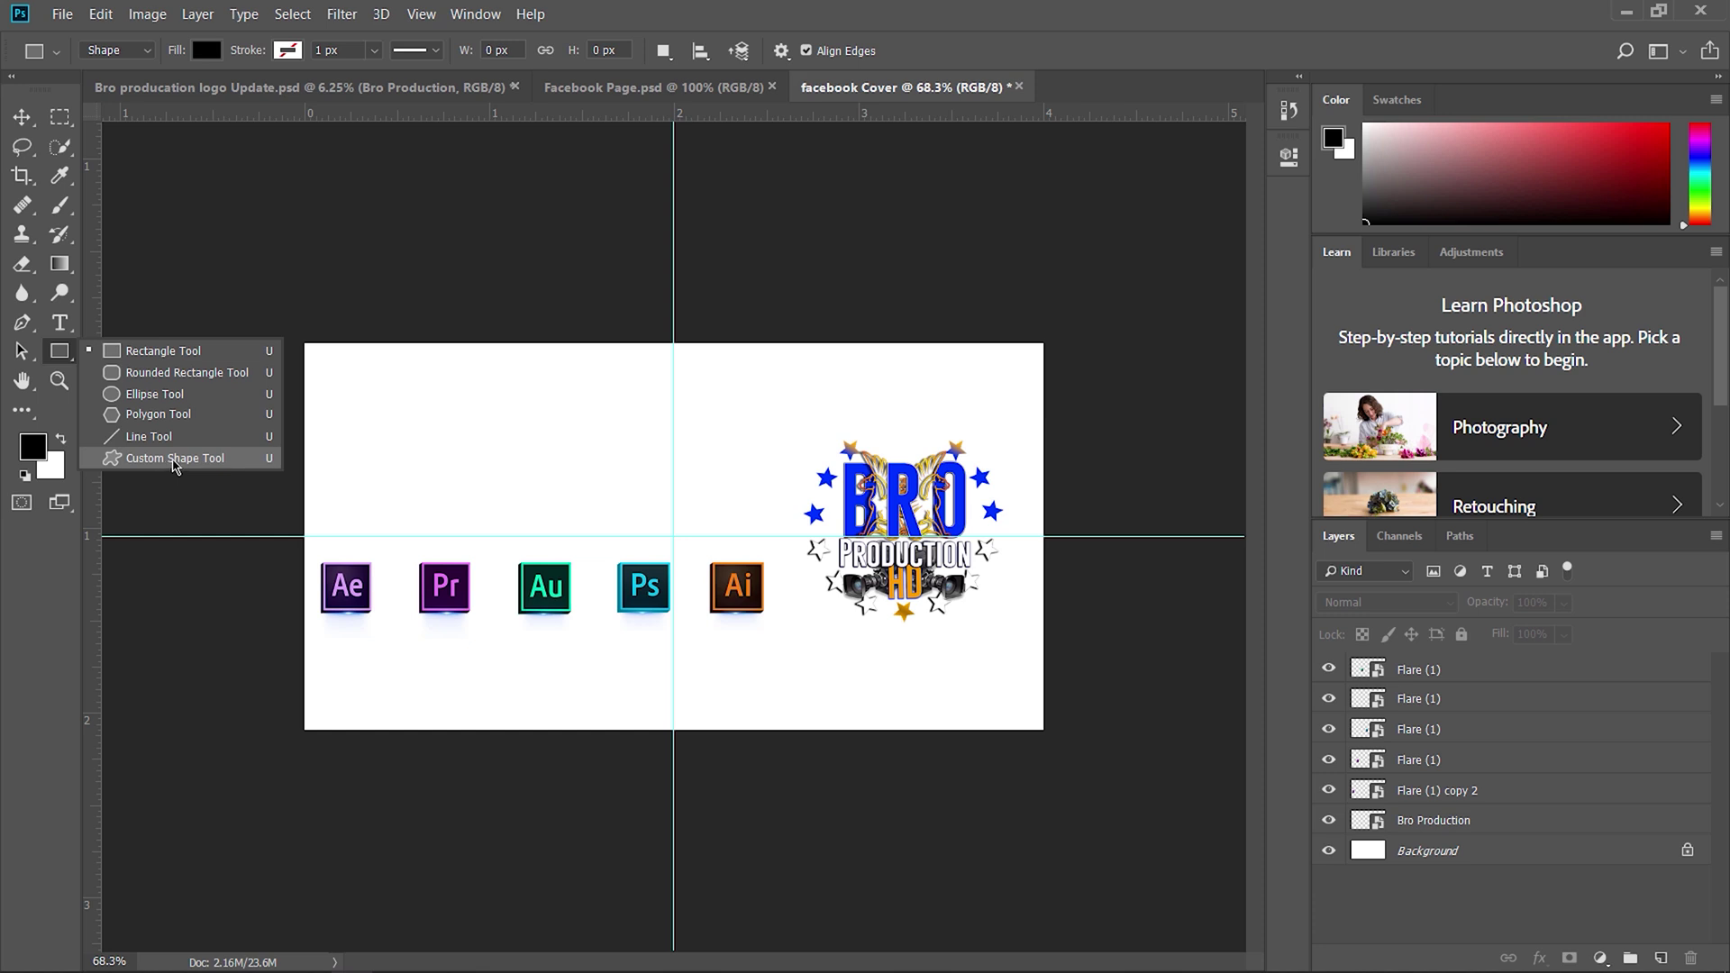
pyautogui.click(174, 458)
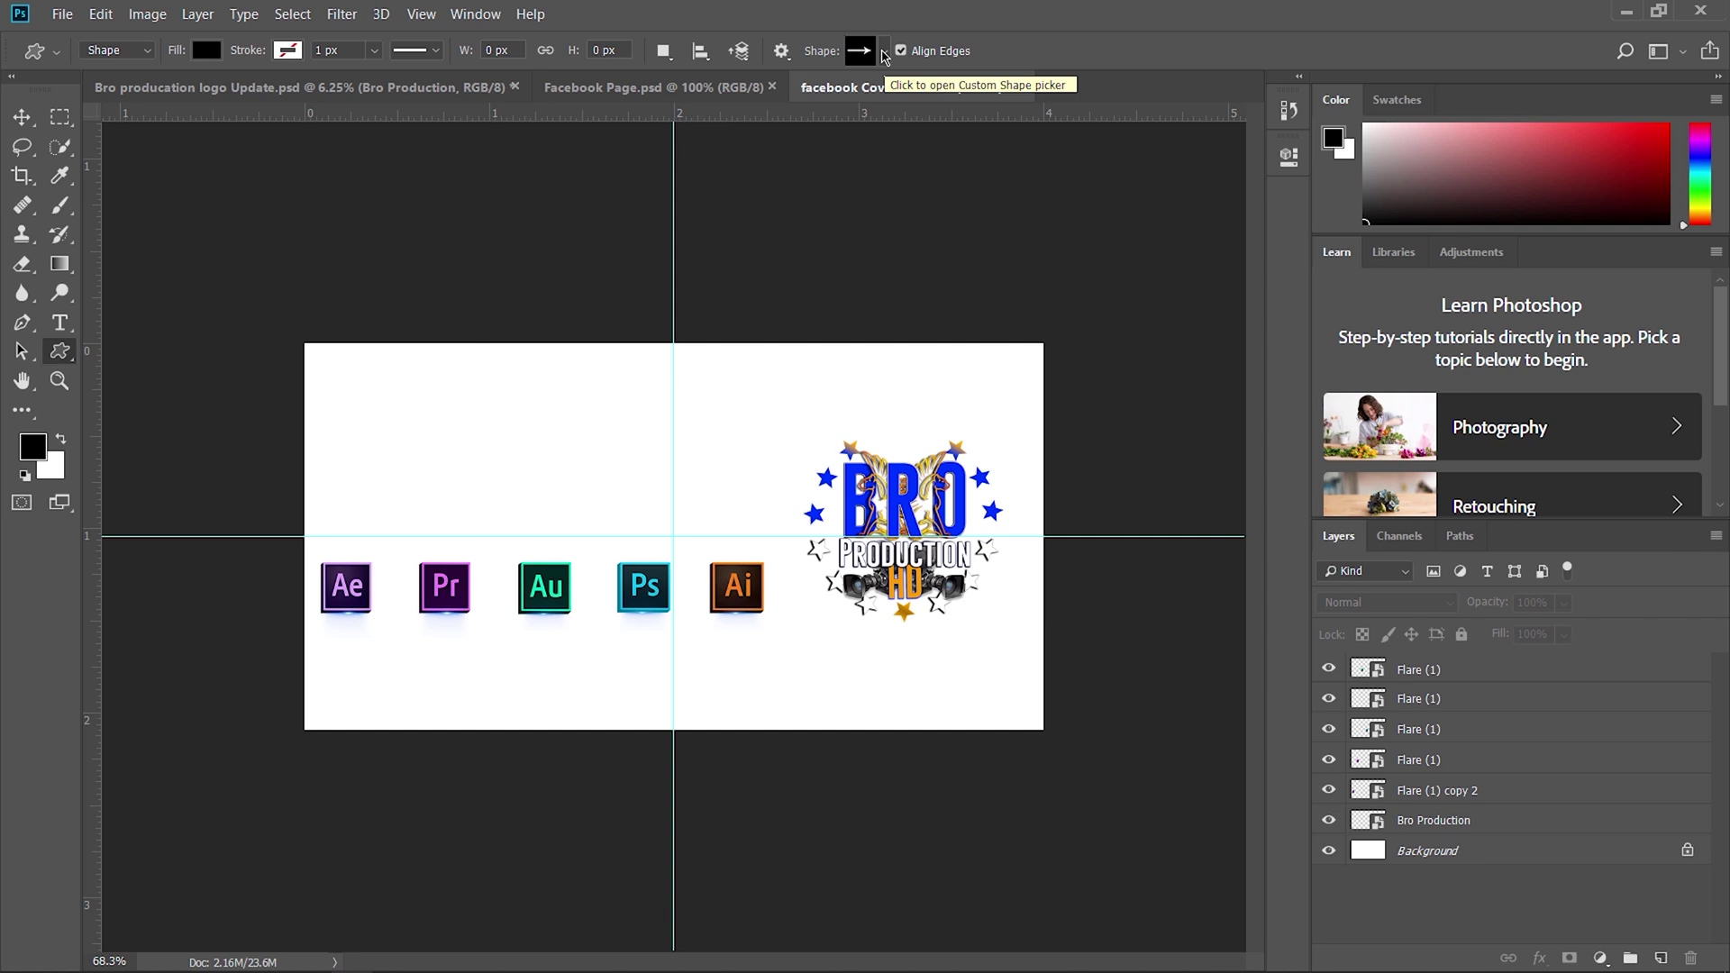
pyautogui.click(884, 52)
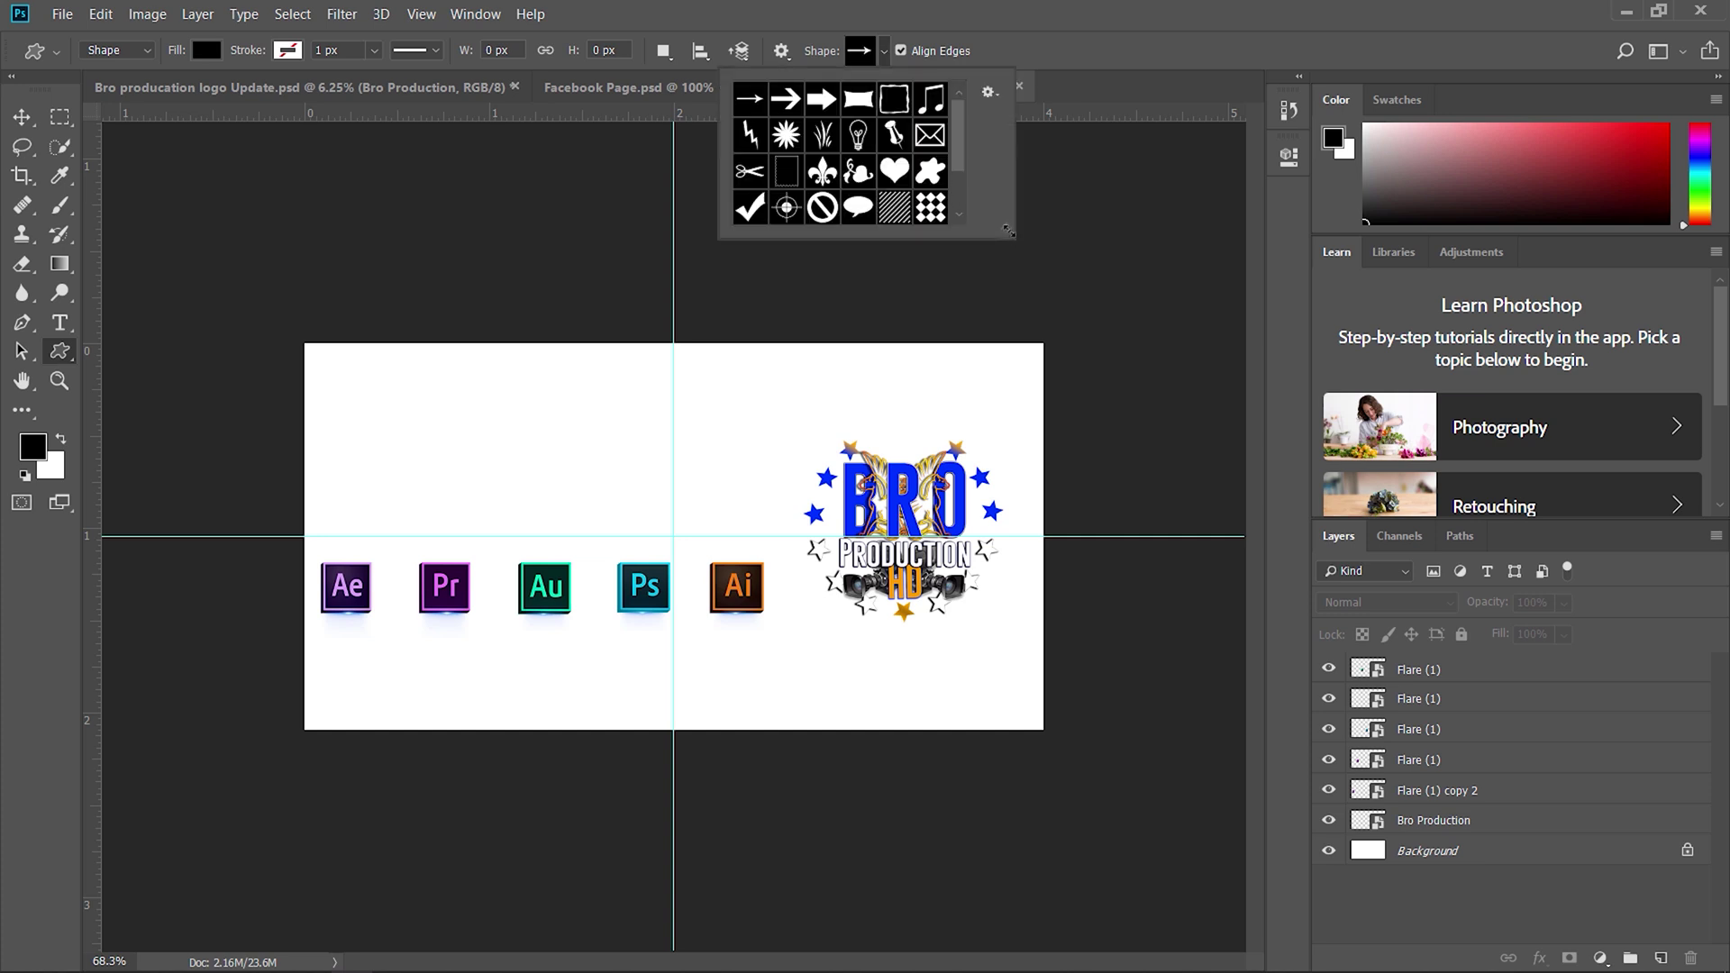
pyautogui.moveTo(1009, 231); pyautogui.dragTo(1330, 615)
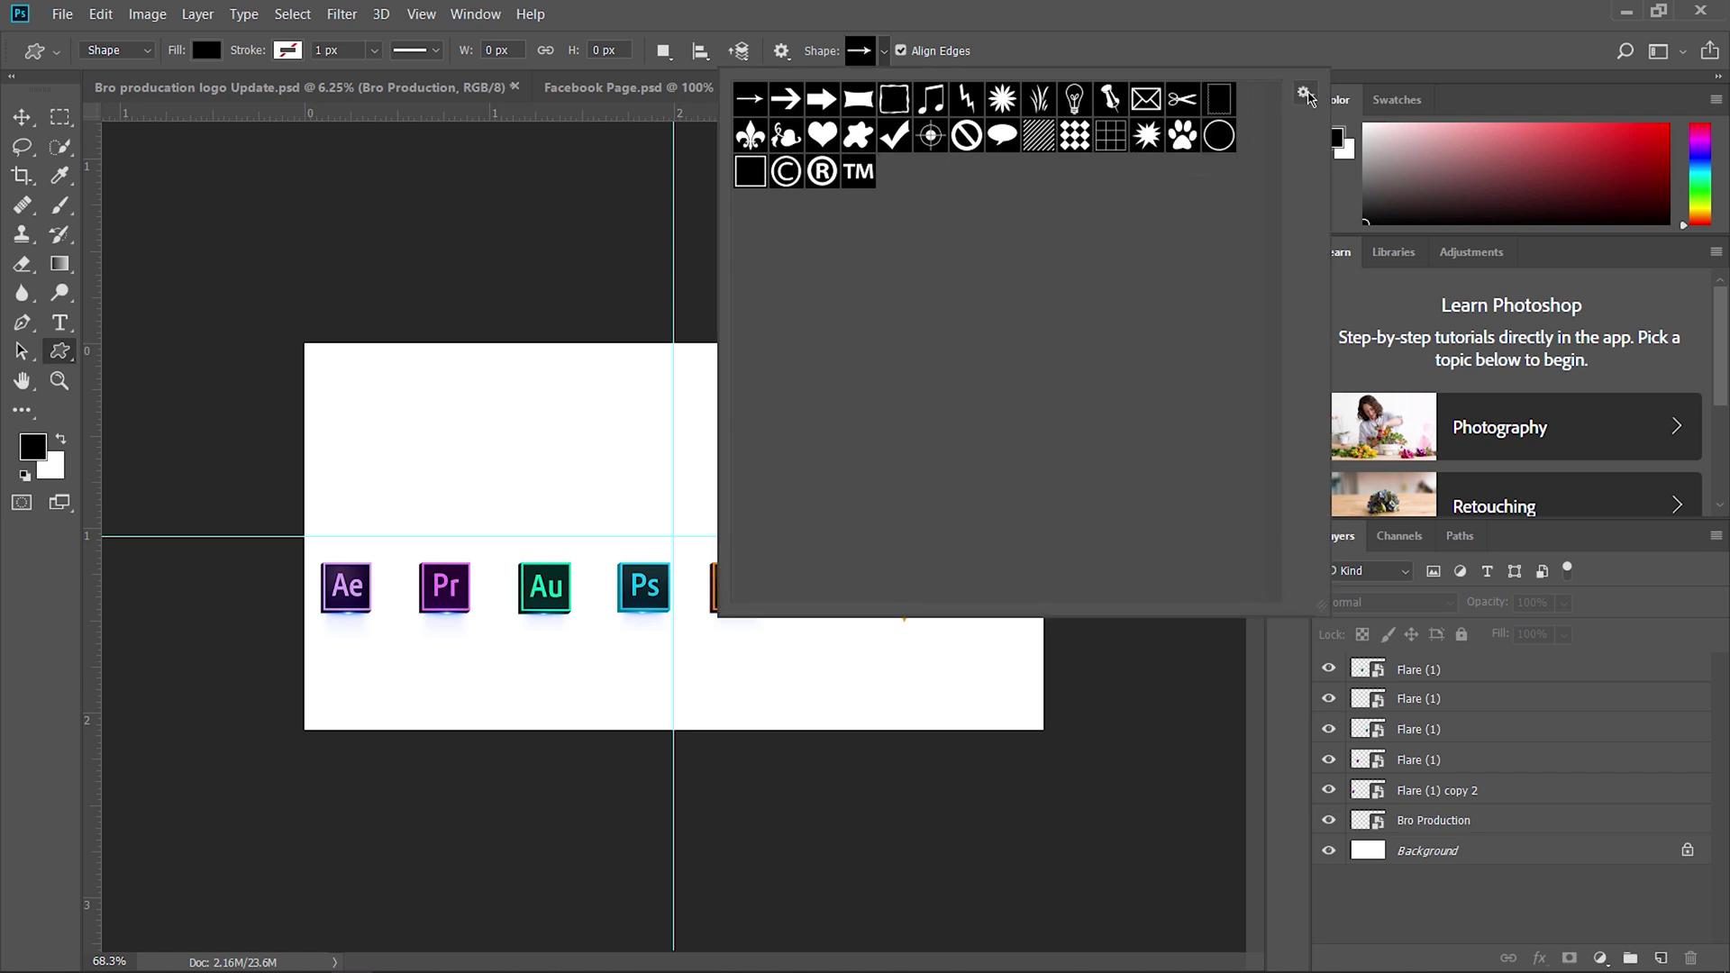
pyautogui.click(1304, 94)
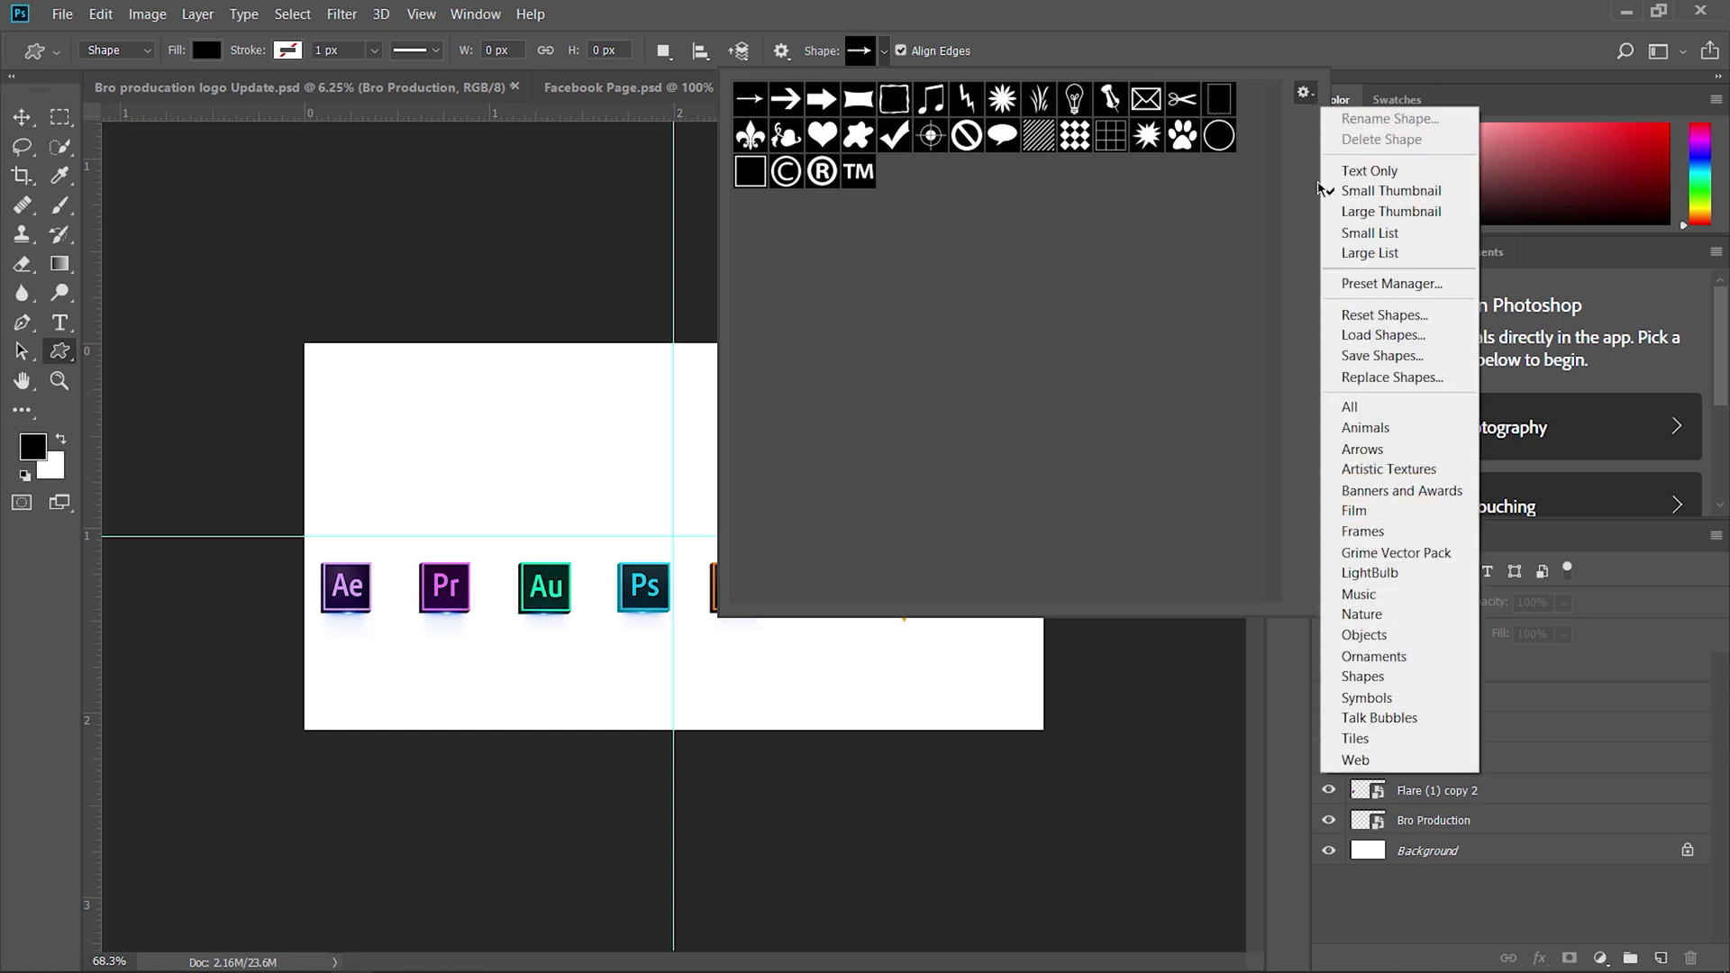
pyautogui.click(1356, 407)
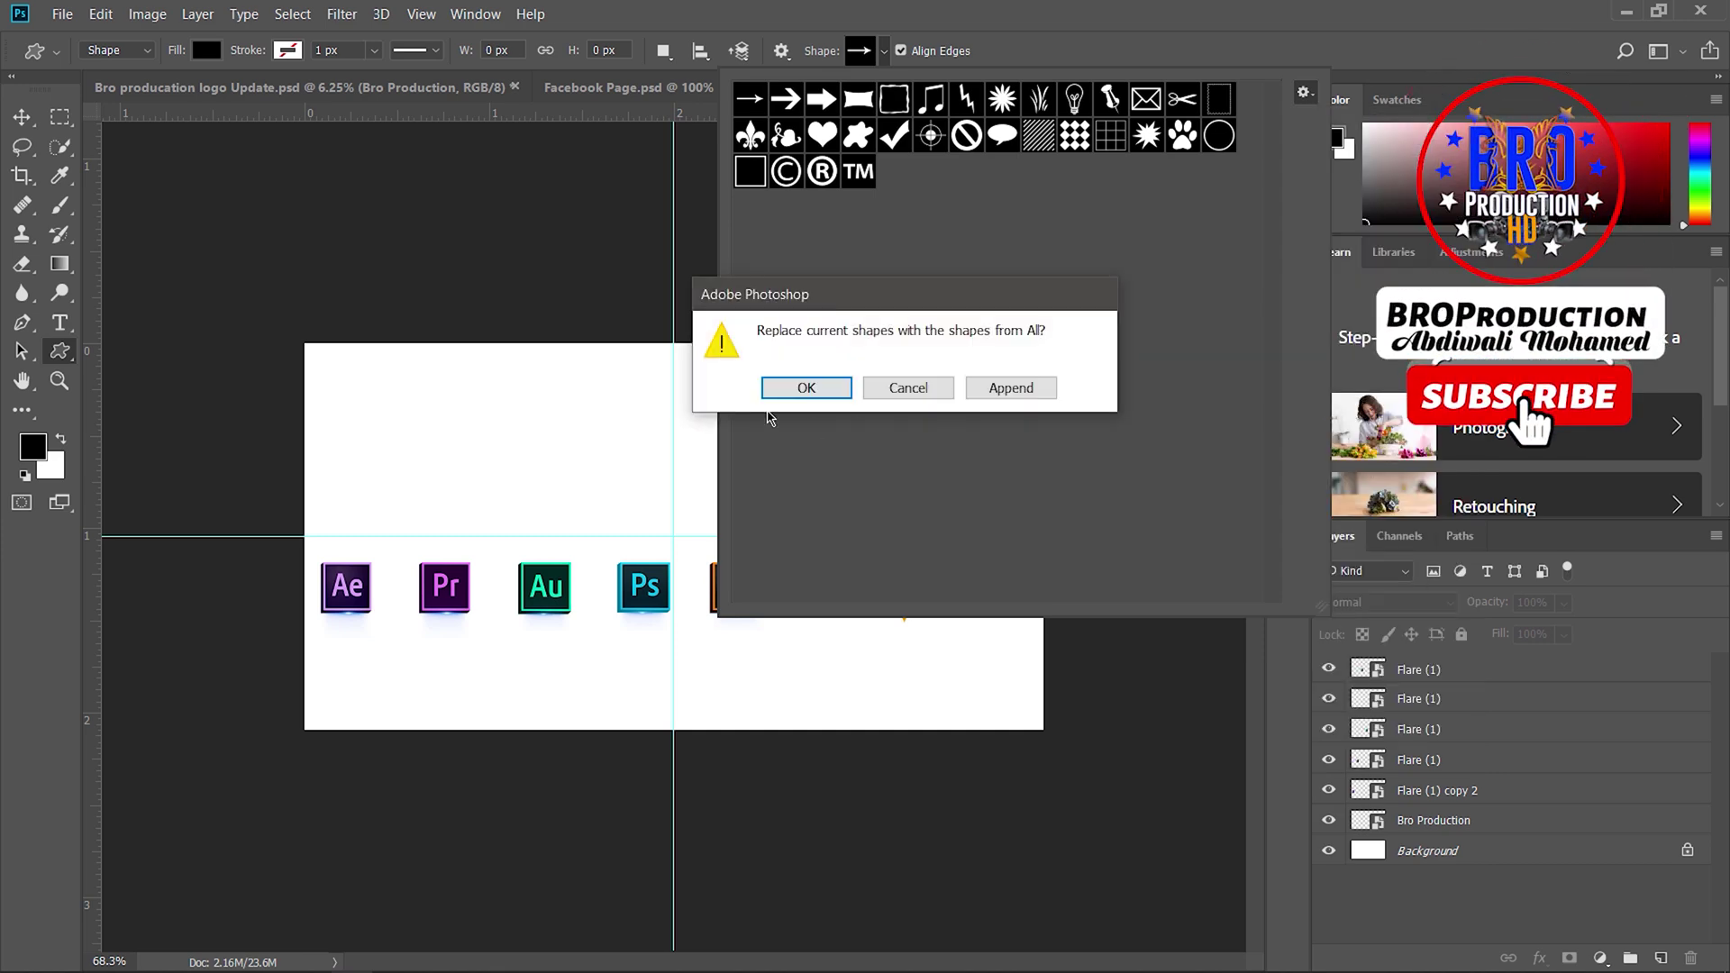
pyautogui.click(782, 387)
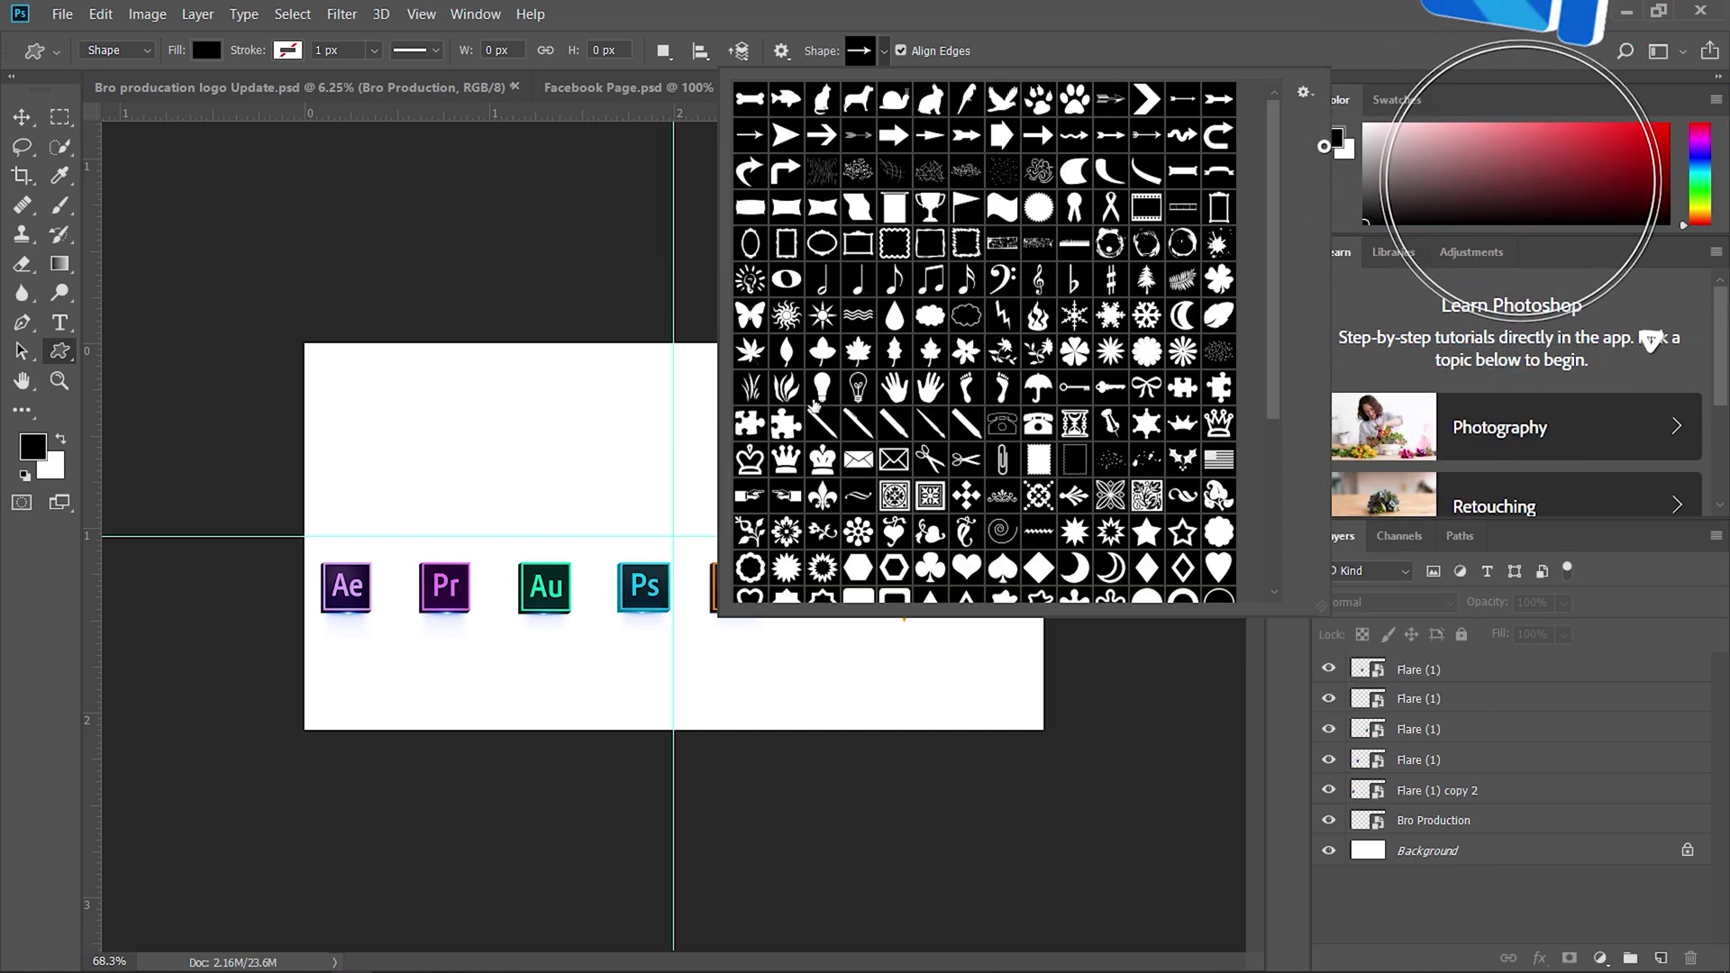
# Enlarge the custom shape list and choose the solid downward-pointing triangle as the shape
pyautogui.scroll(-3, 1114, 394)
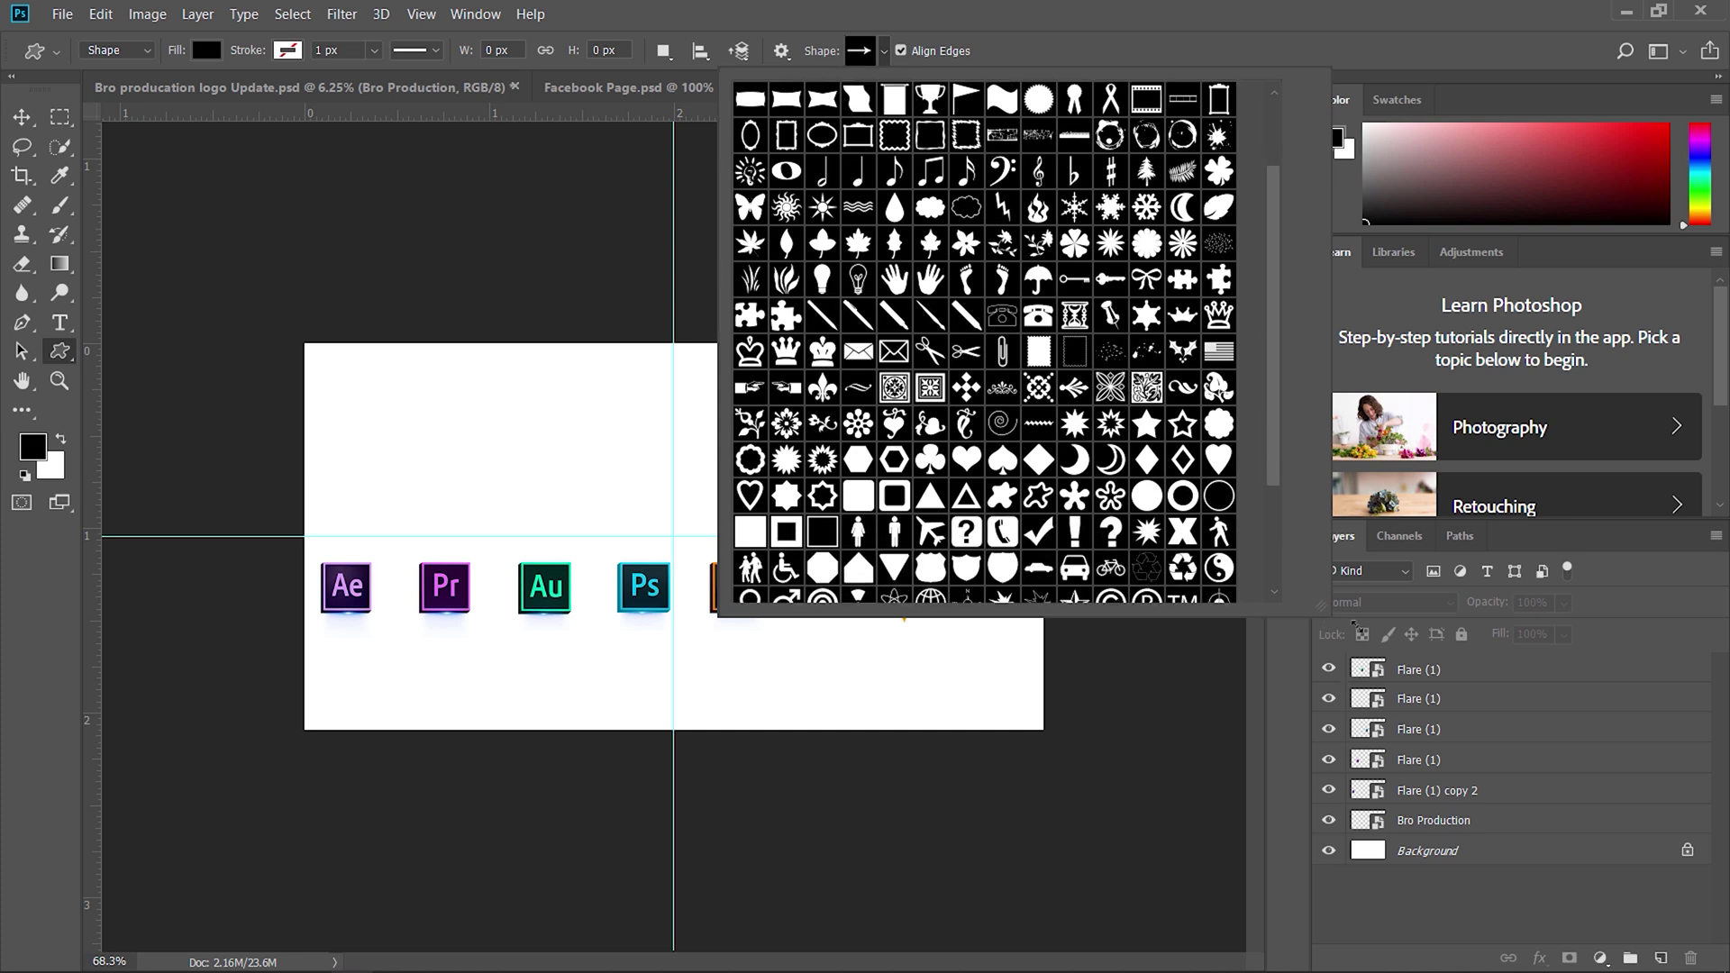
pyautogui.moveTo(1321, 606); pyautogui.dragTo(1454, 710)
pyautogui.click(1183, 532)
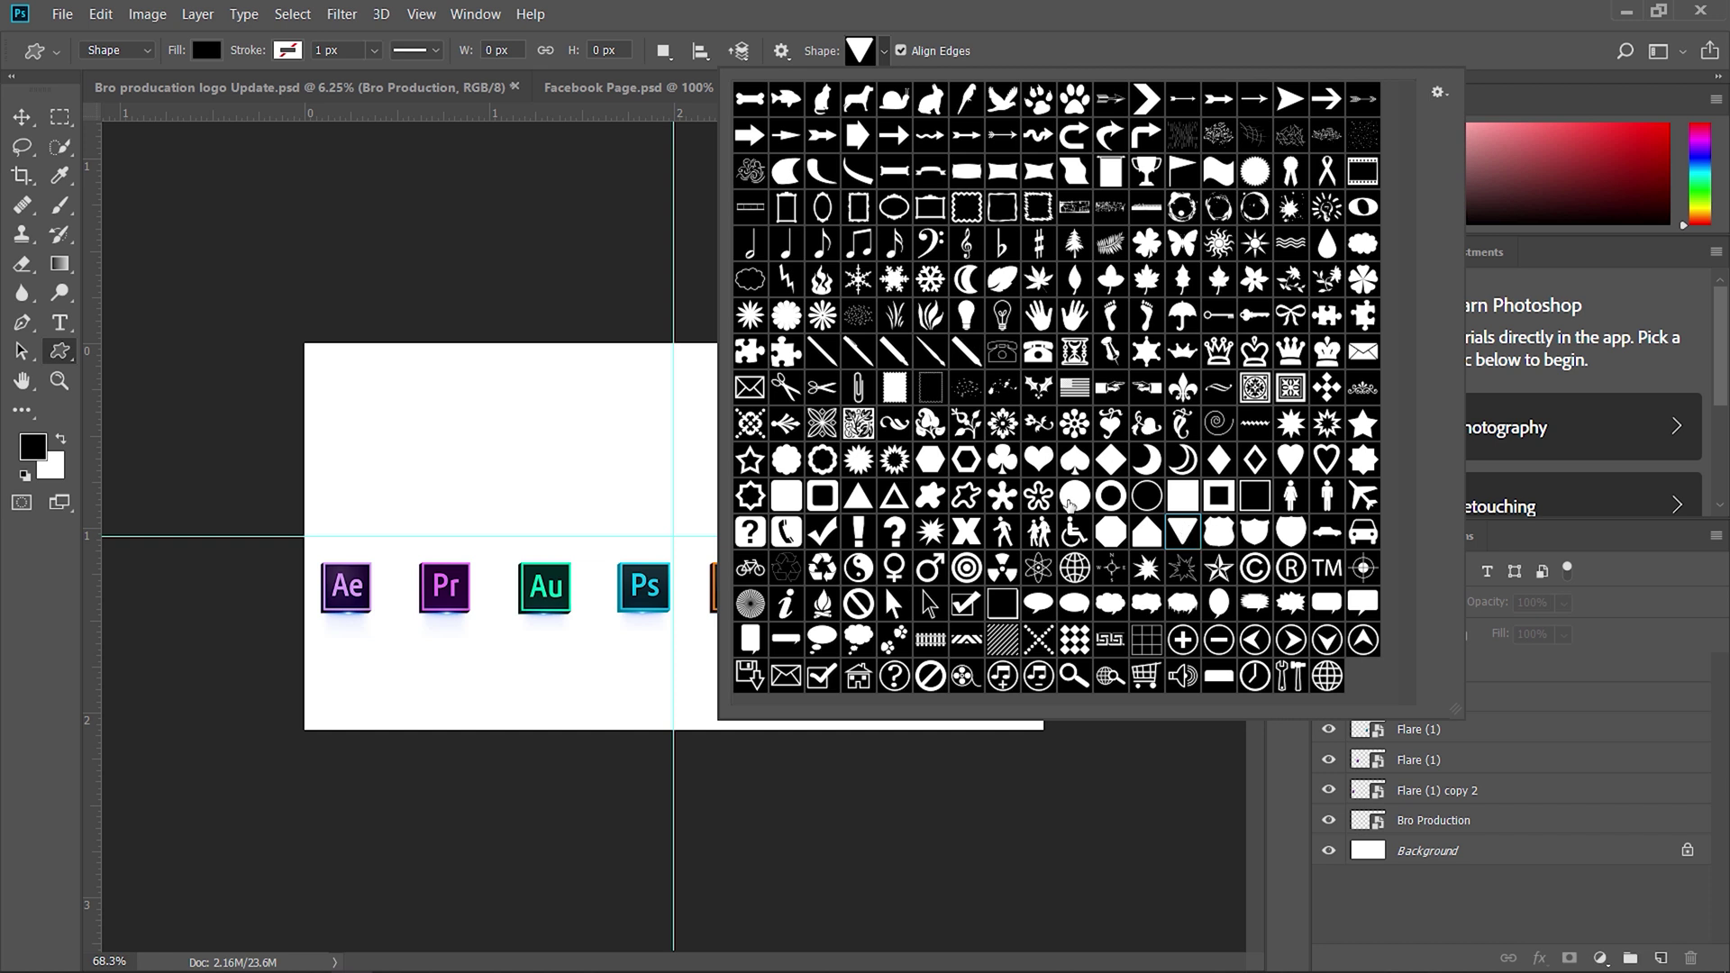
# Display the custom shapes as large thumbnails and browse the collection, keeping the downward-pointing triangle selected
pyautogui.click(1439, 94)
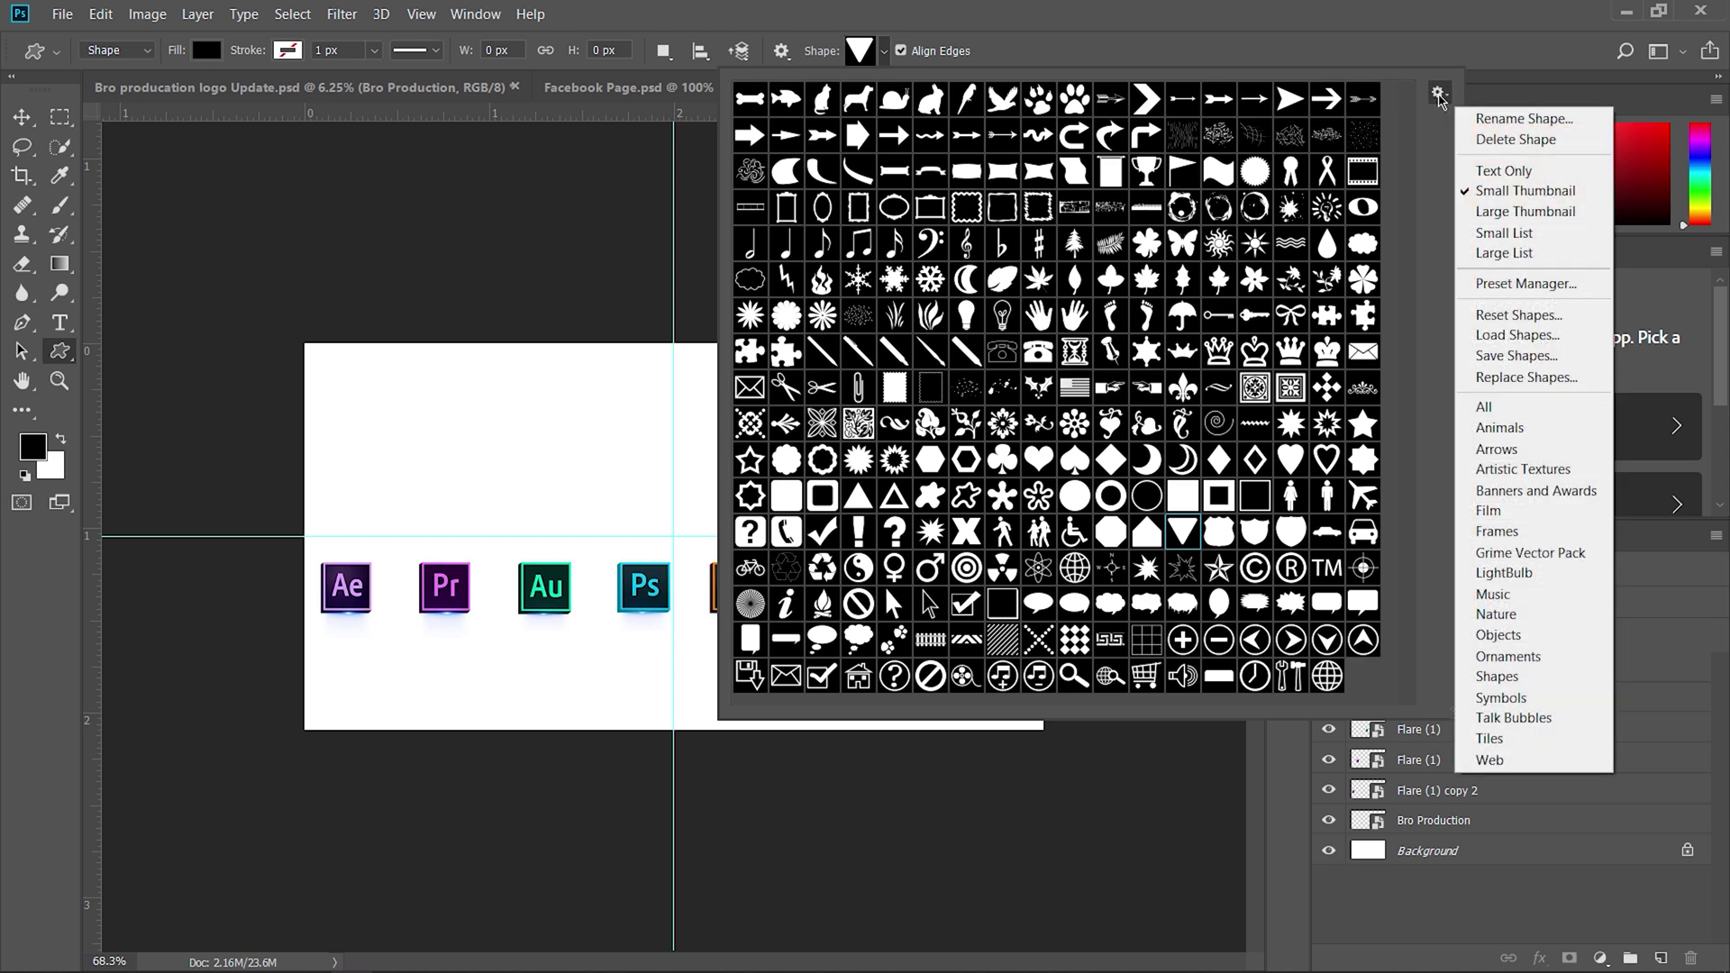
pyautogui.click(1502, 214)
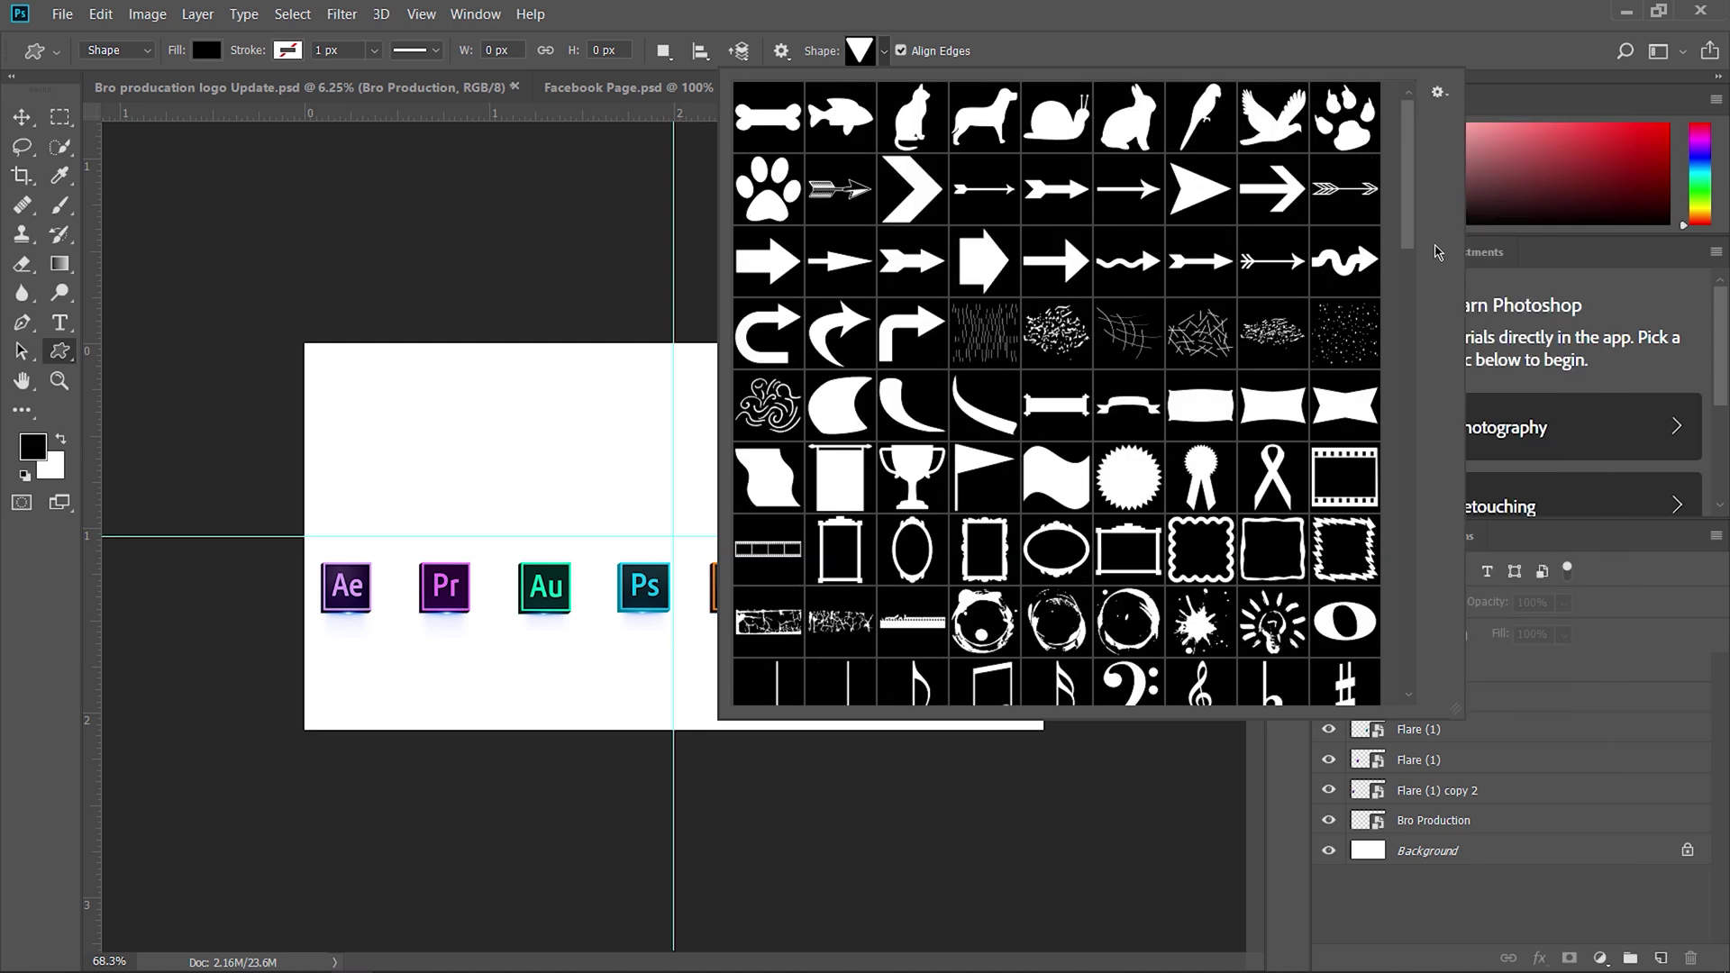
pyautogui.scroll(-5, 1052, 413)
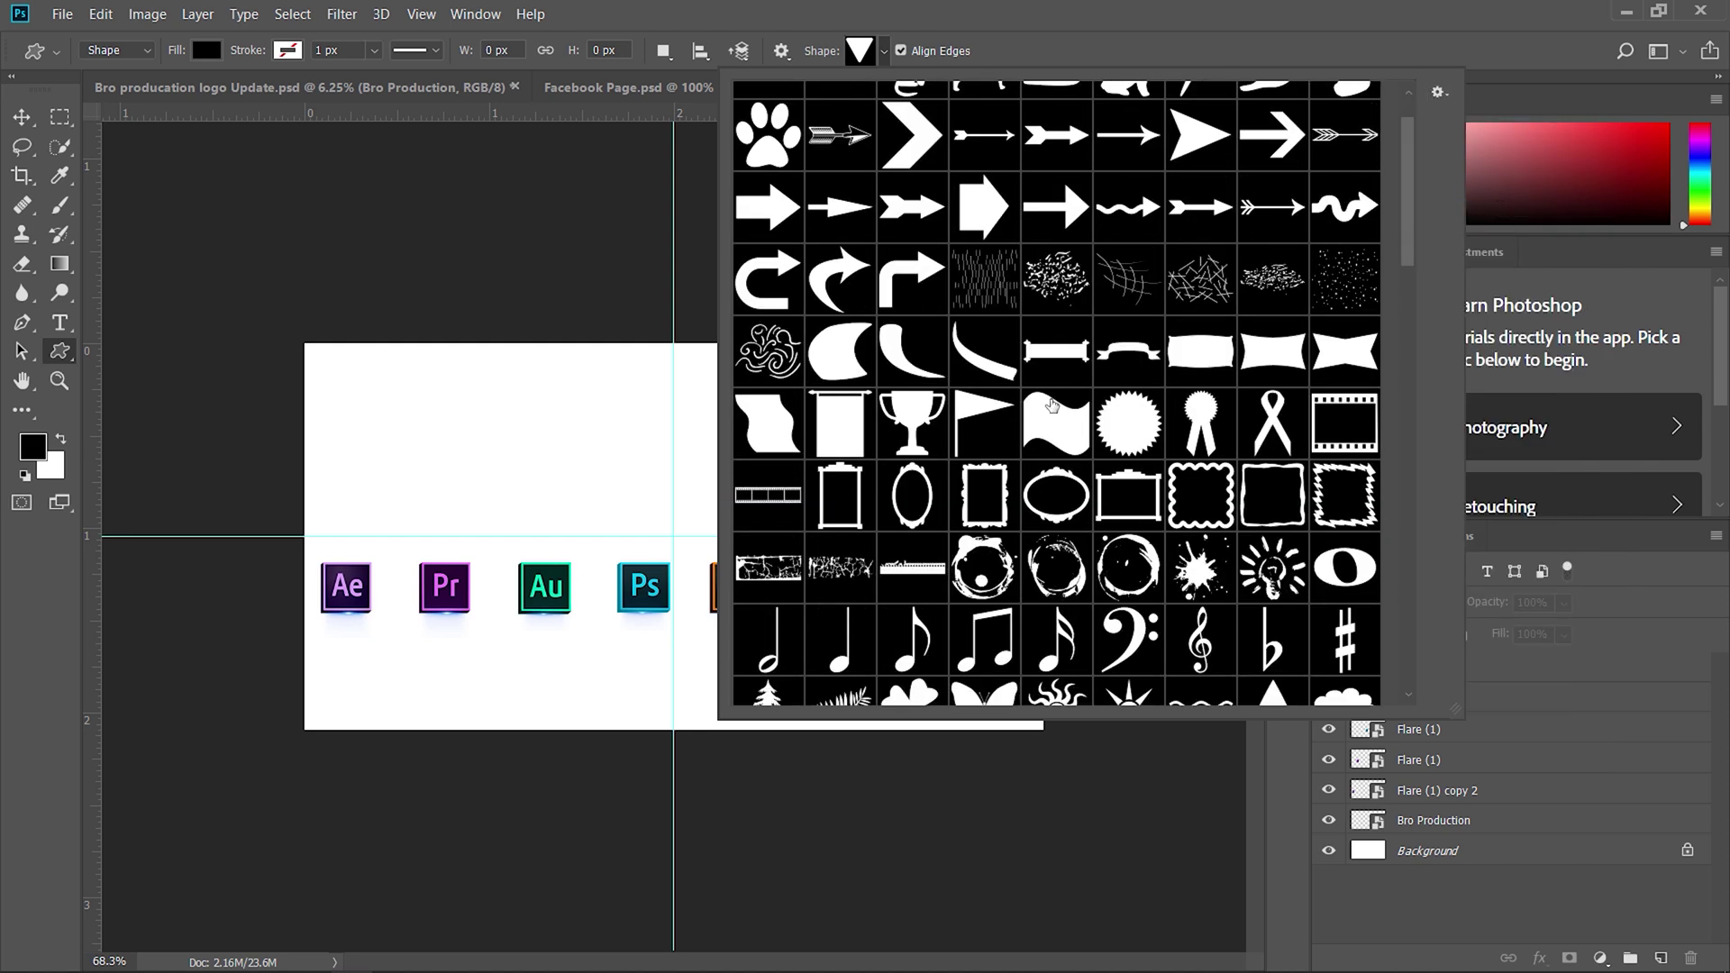
pyautogui.scroll(-1, 1183, 424)
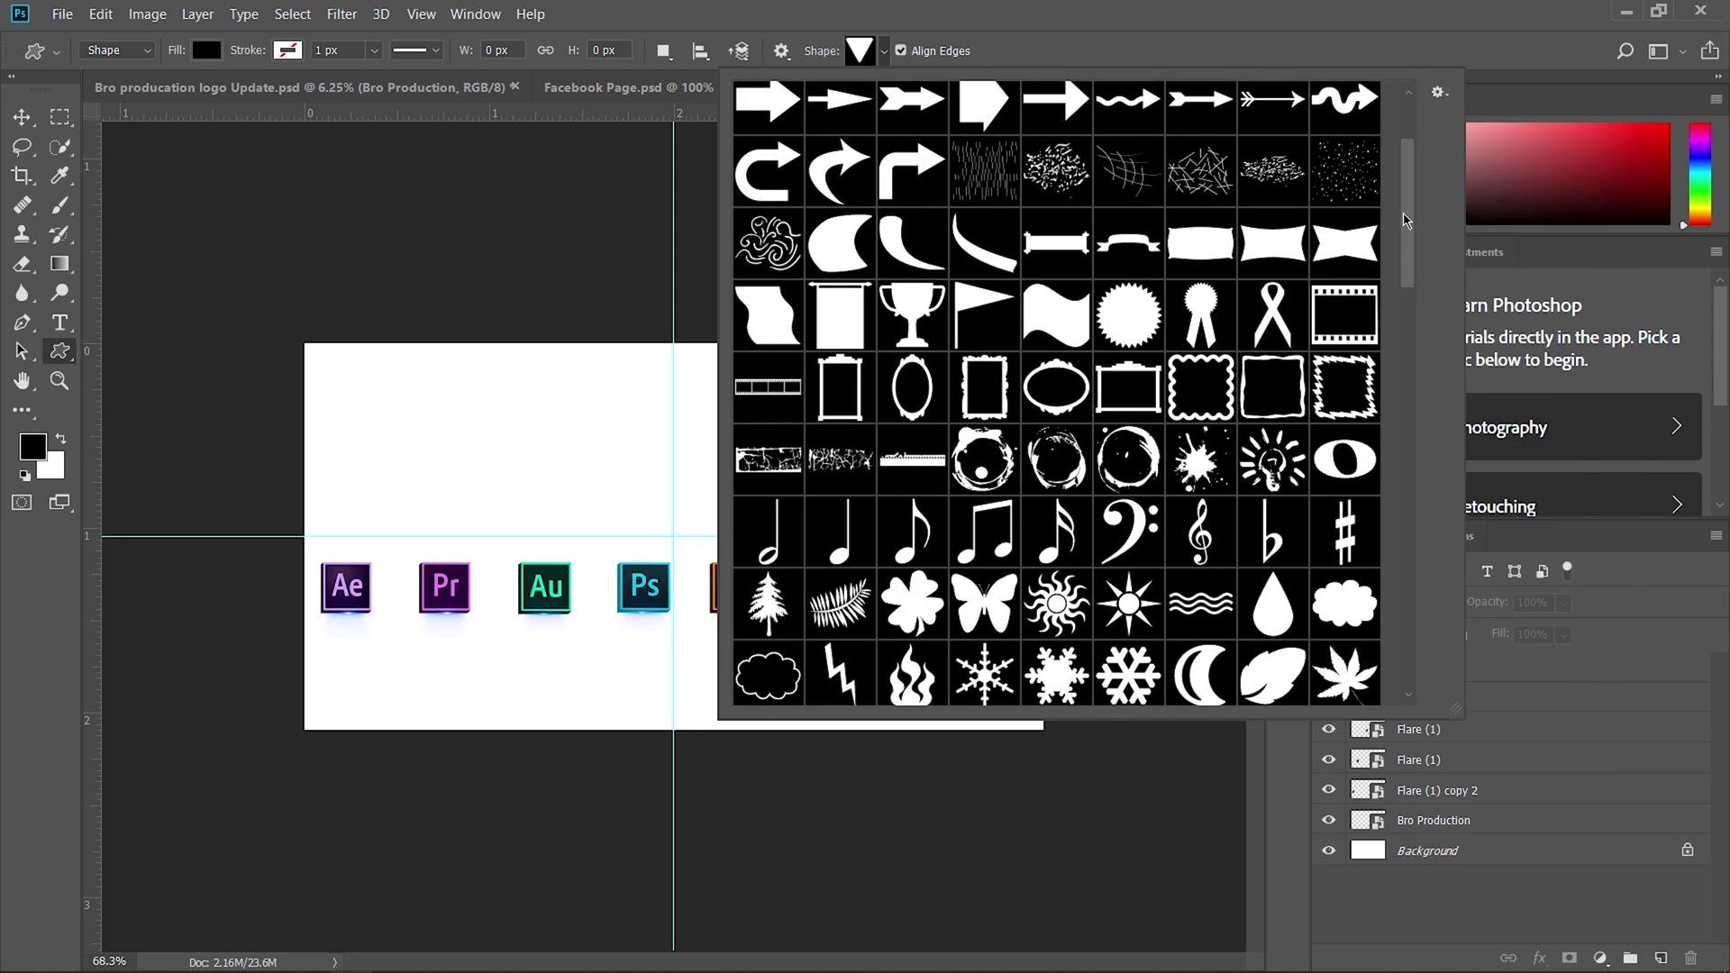
pyautogui.moveTo(1410, 233); pyautogui.dragTo(1424, 581)
pyautogui.scroll(4, 1054, 559)
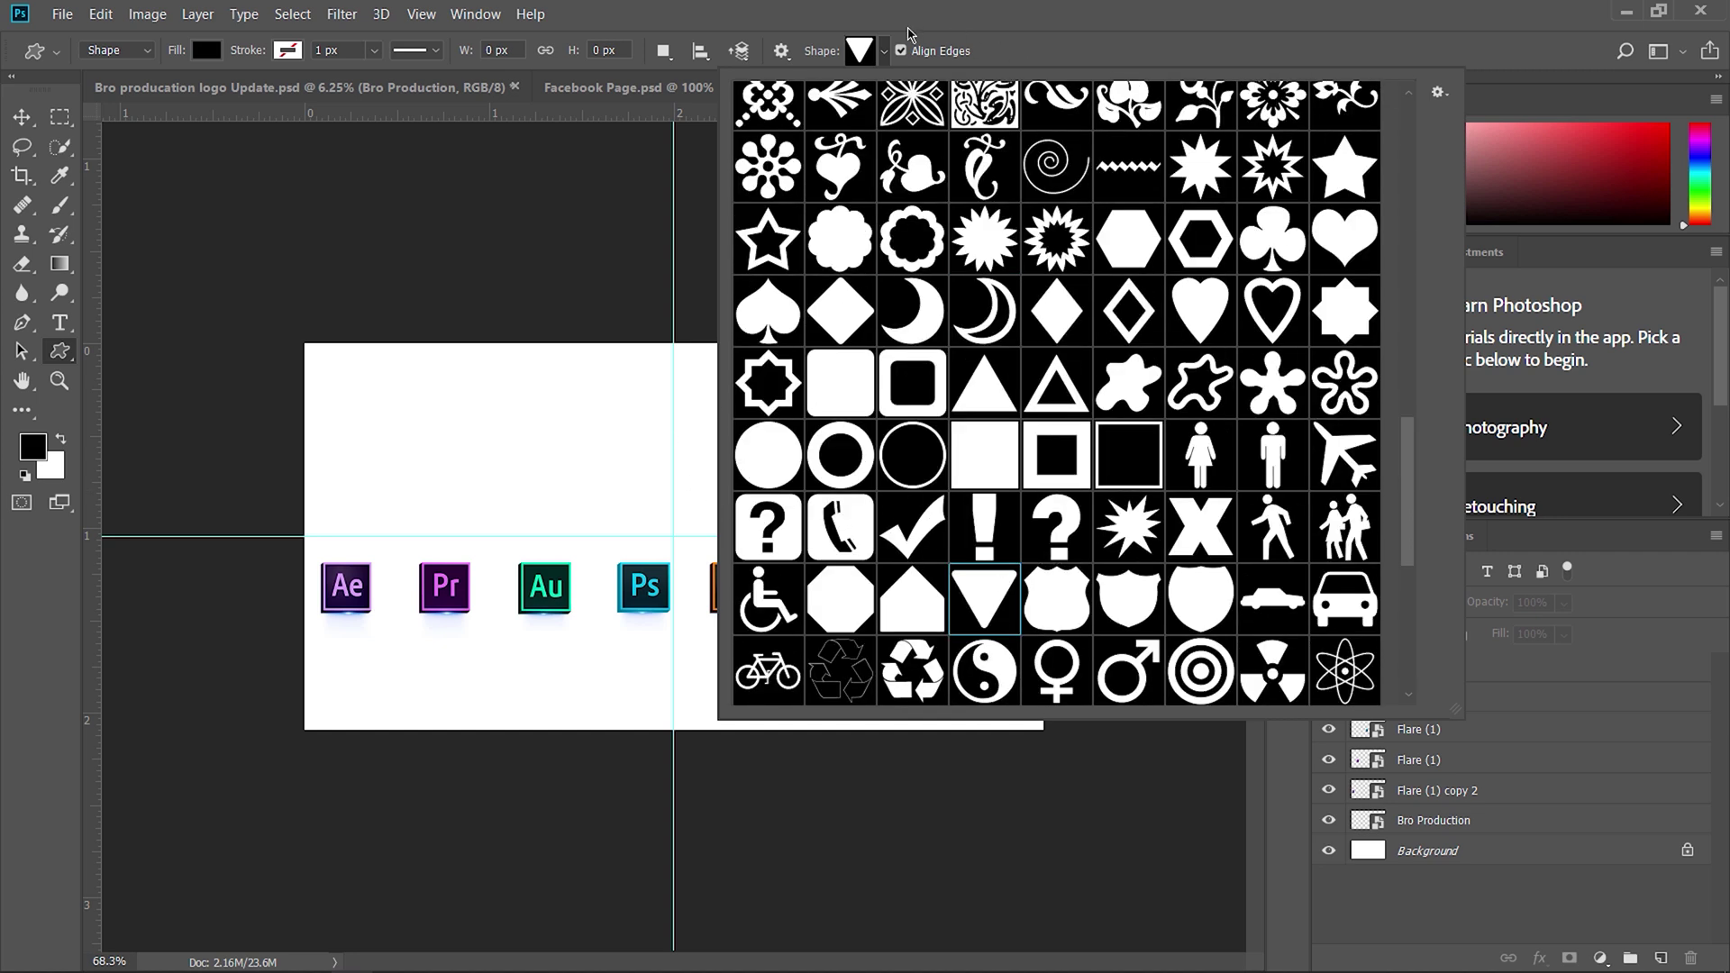
pyautogui.click(883, 53)
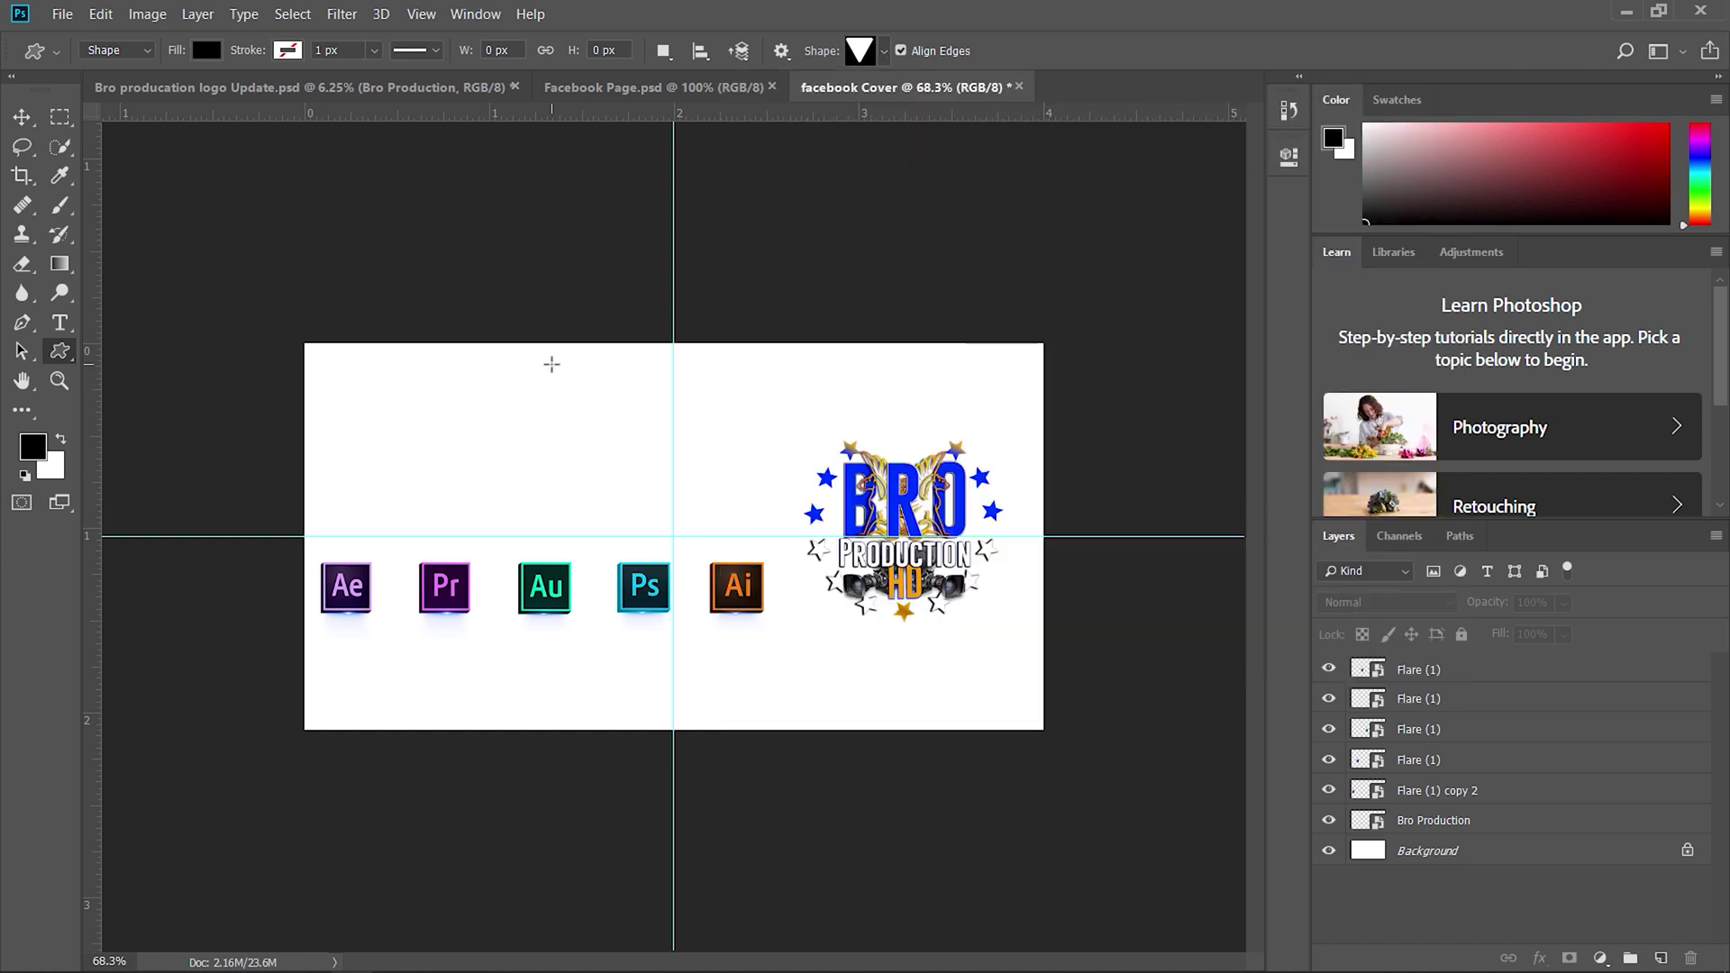
pyautogui.moveTo(551, 364); pyautogui.dragTo(827, 559)
pyautogui.hotkey('ctrl', 'z')
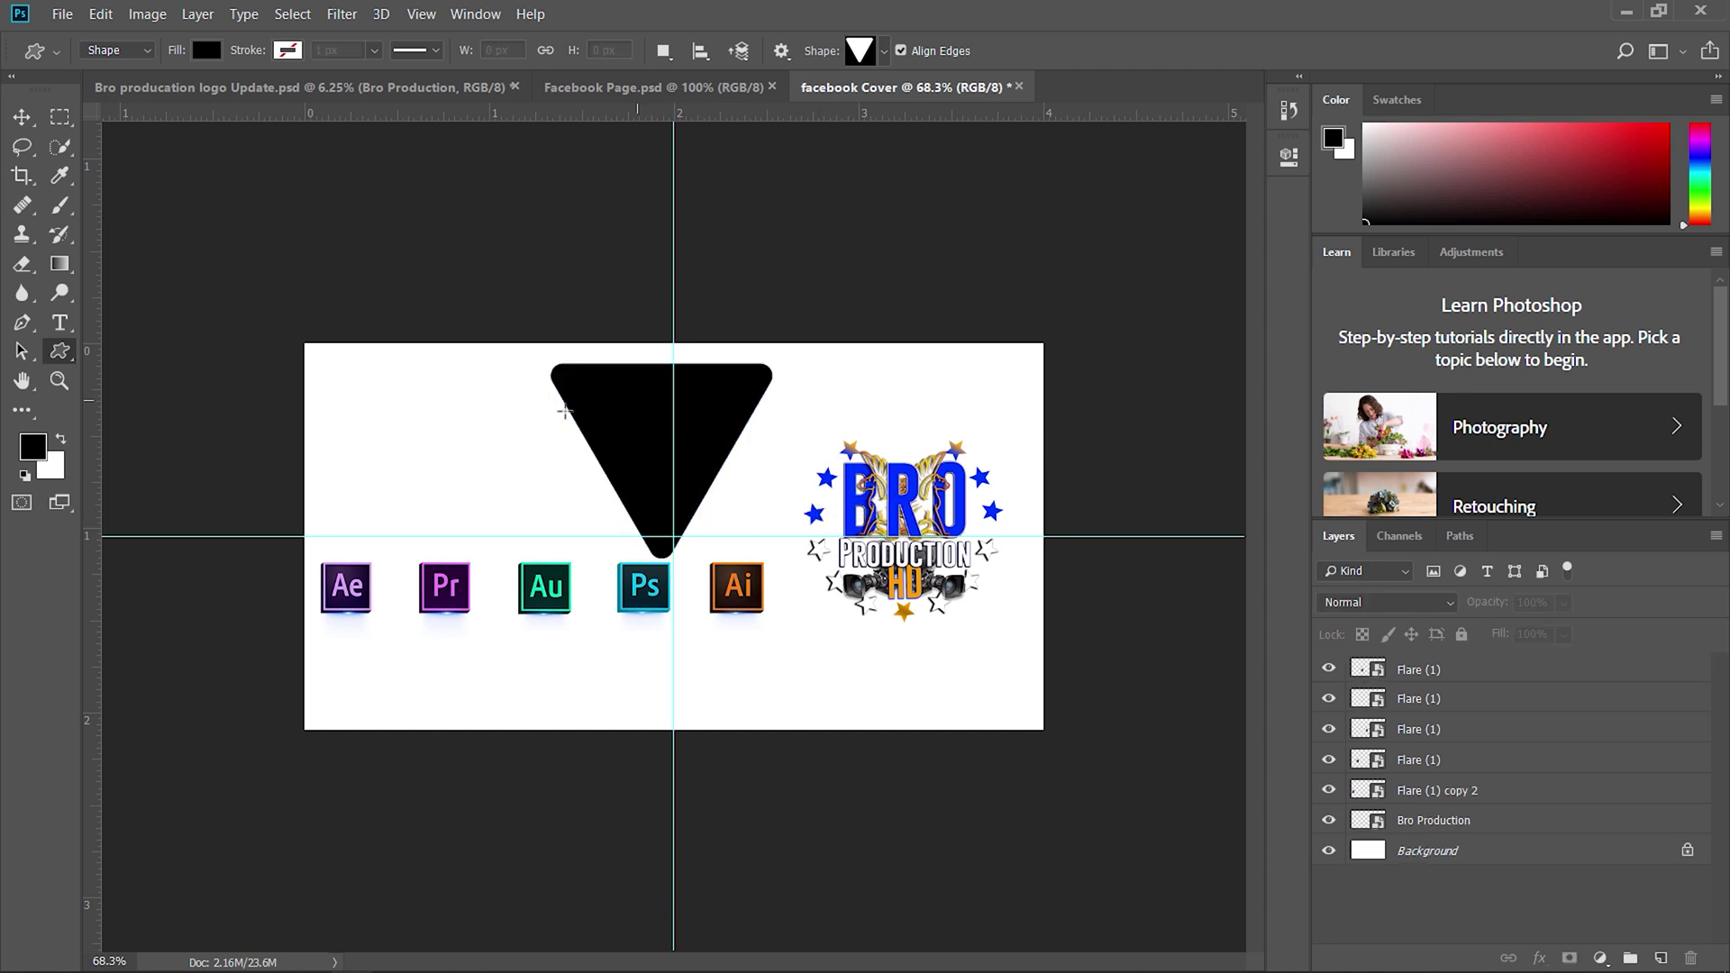
pyautogui.moveTo(506, 368); pyautogui.dragTo(444, 484)
pyautogui.moveTo(612, 484)
pyautogui.mouseDown()
pyautogui.moveTo(725, 424)
pyautogui.moveTo(784, 519)
pyautogui.moveTo(789, 456)
pyautogui.mouseUp()
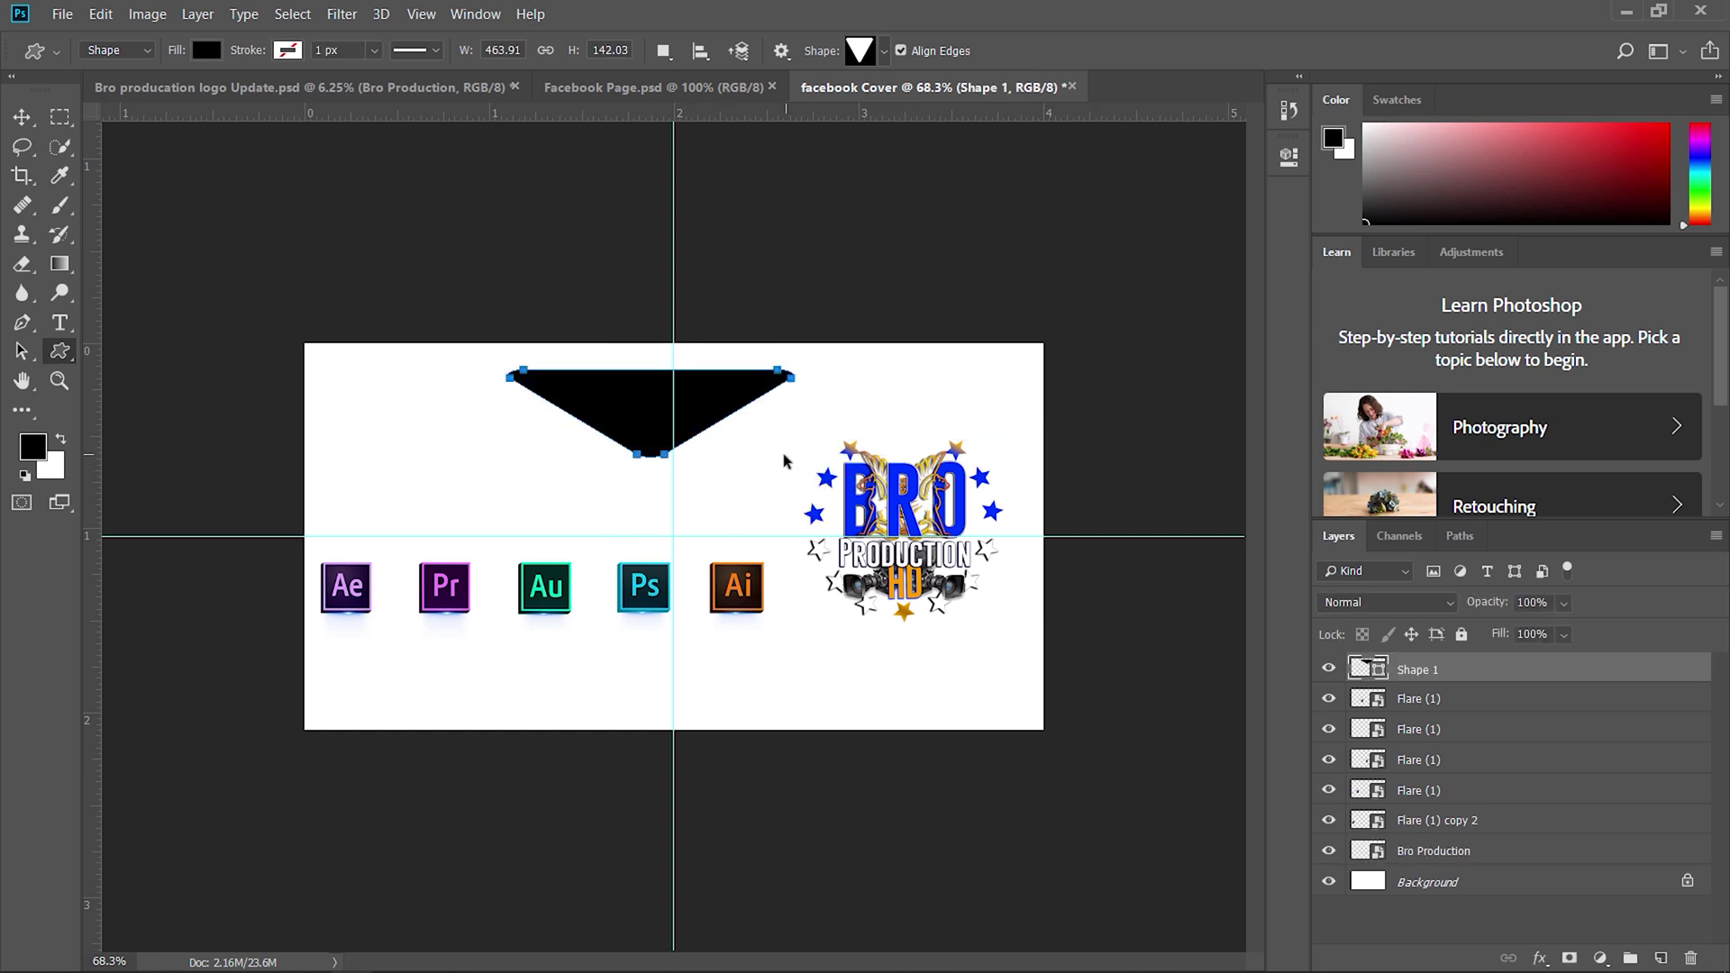
pyautogui.hotkey('ctrl', 'z')
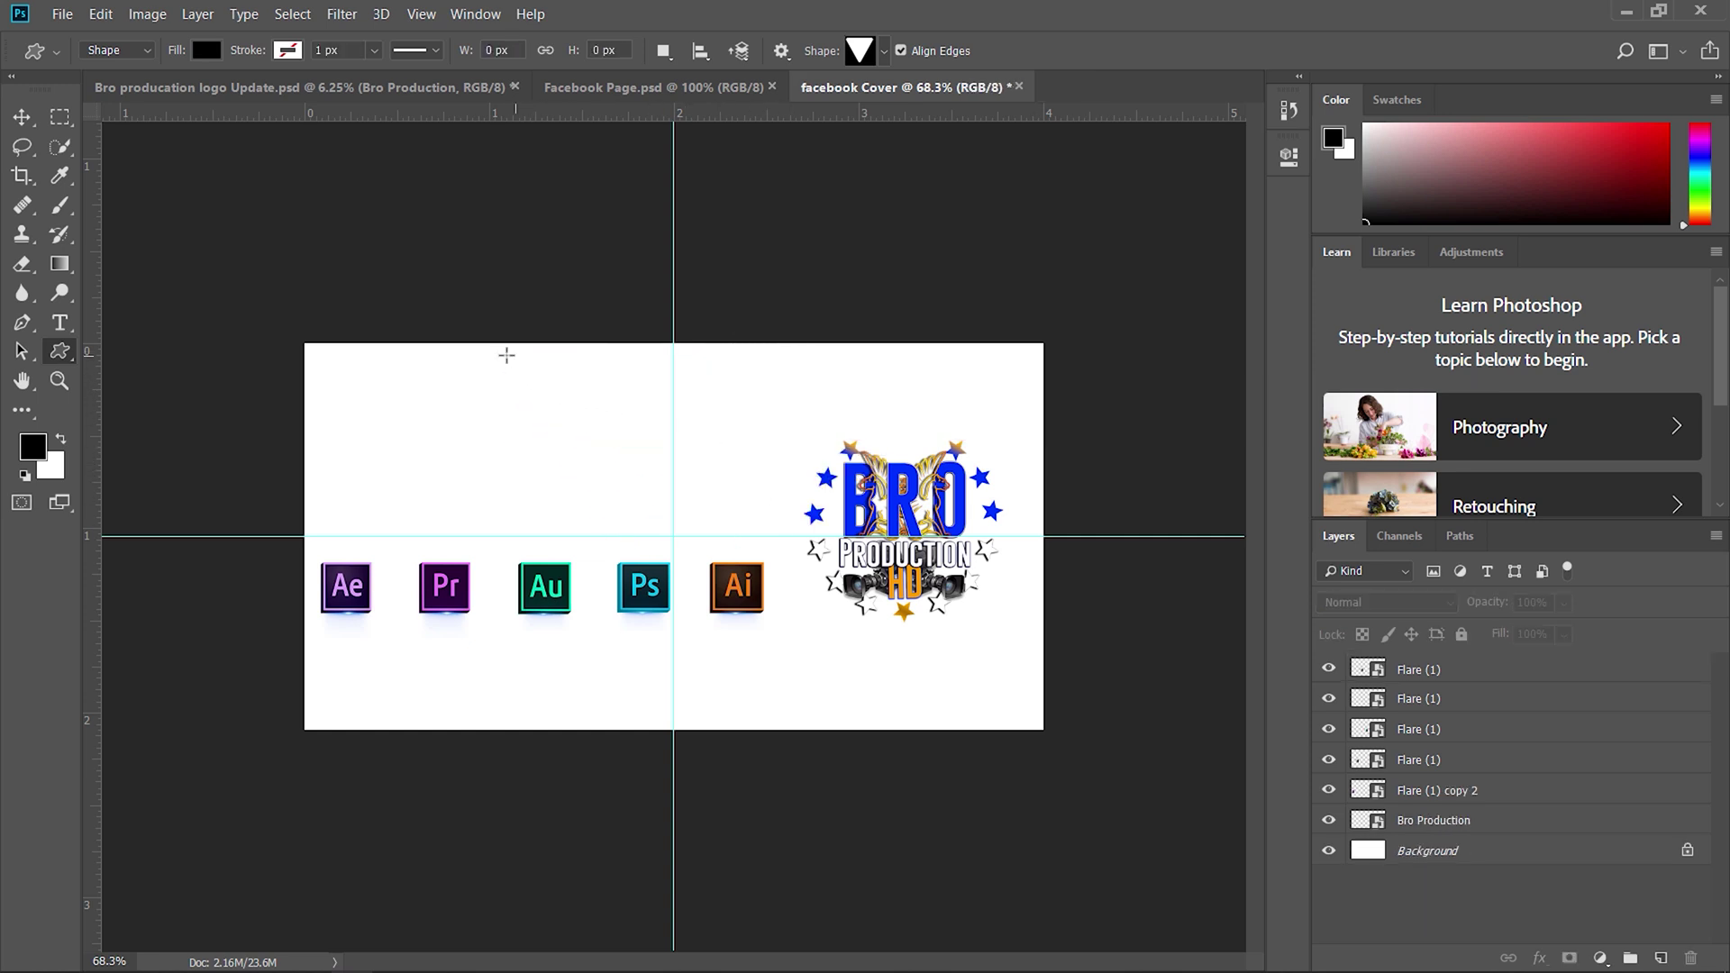
# Draw a black rounded triangle about 662 by 583 px over the middle of the cover and rotate it 90° clockwise
pyautogui.moveTo(506, 354); pyautogui.dragTo(1027, 711)
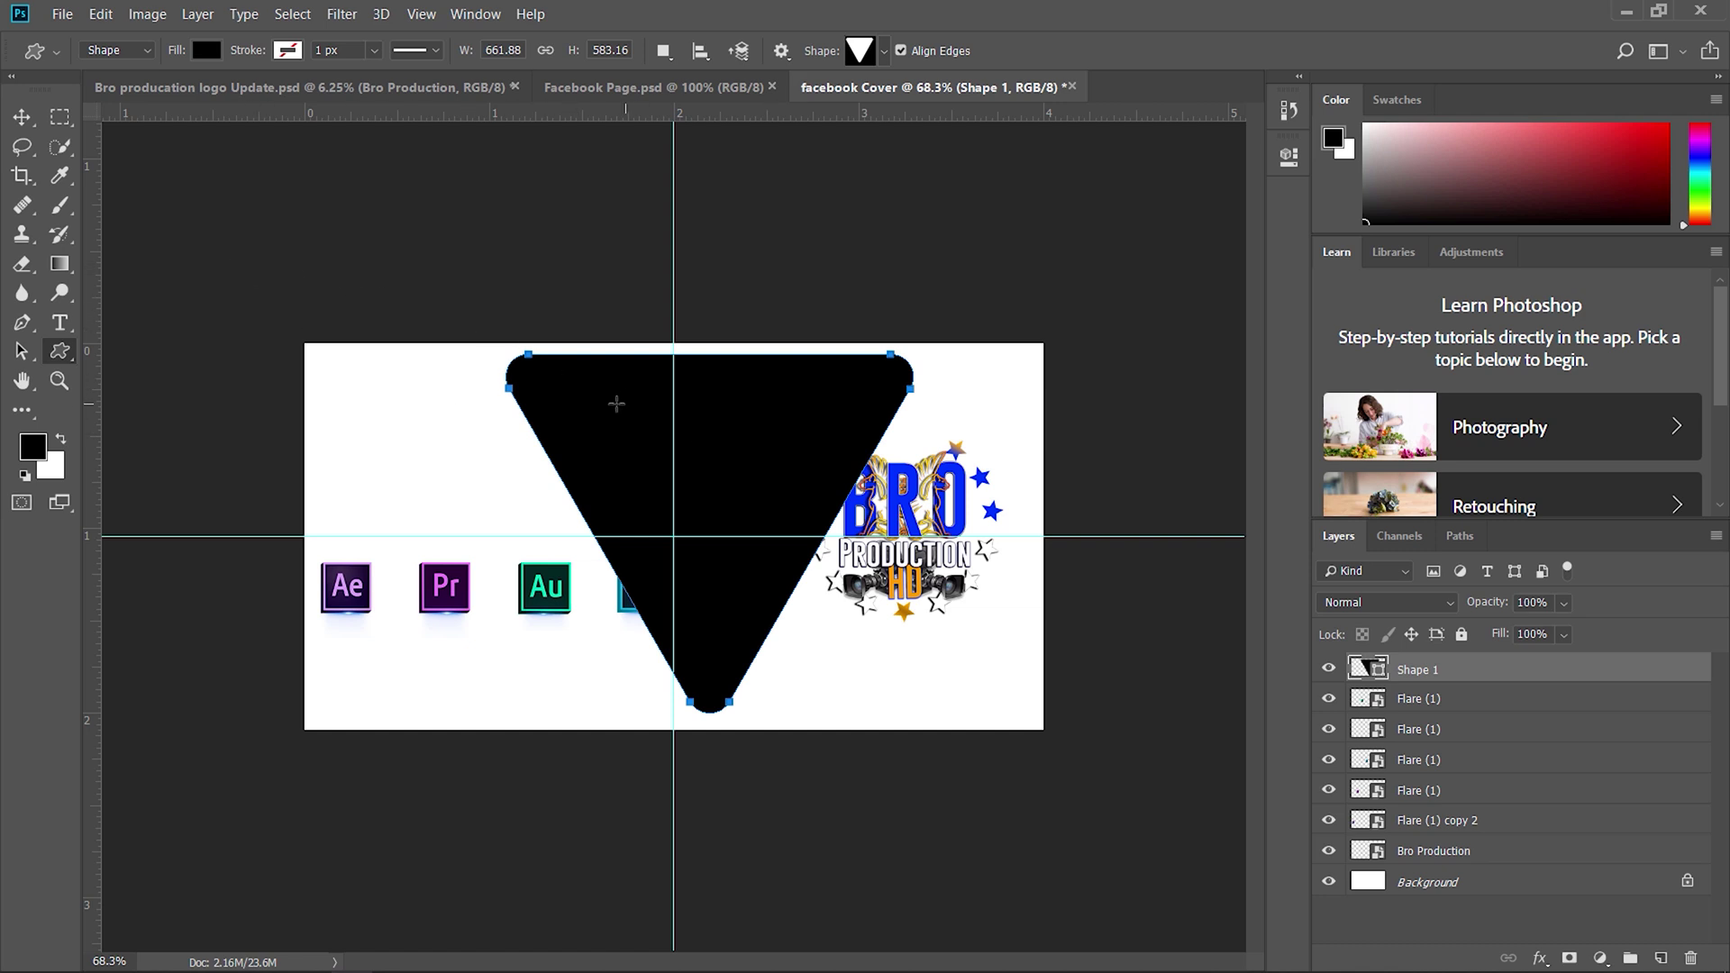
pyautogui.click(22, 116)
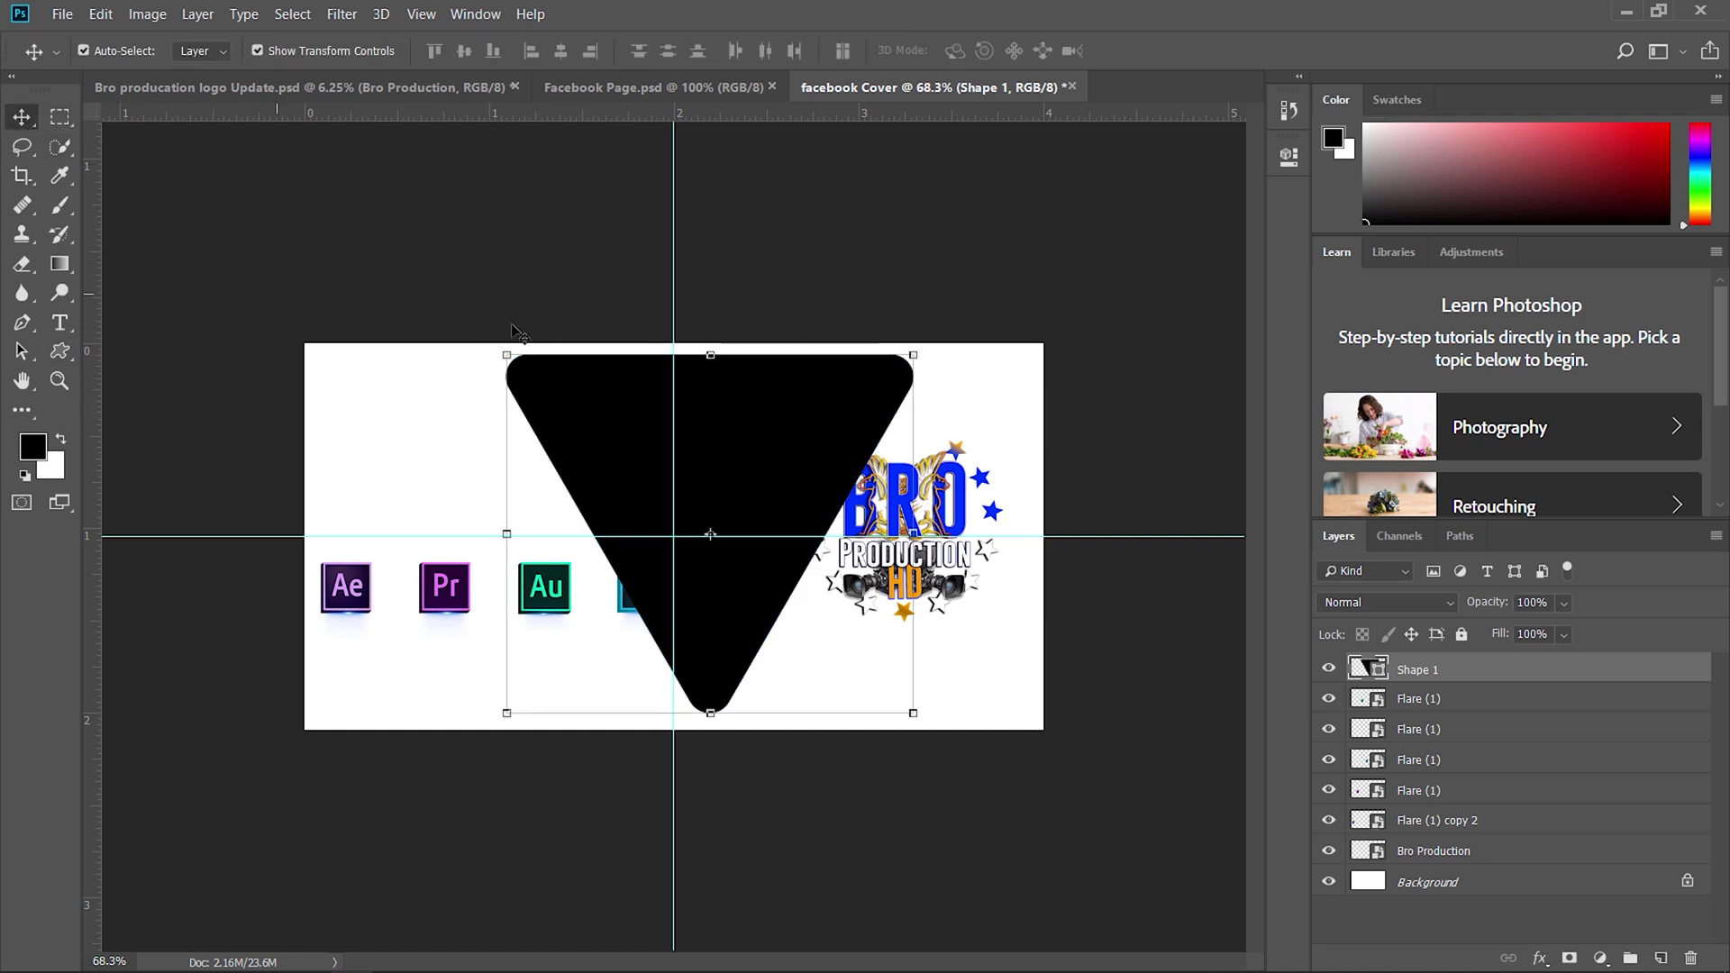
pyautogui.click(504, 535)
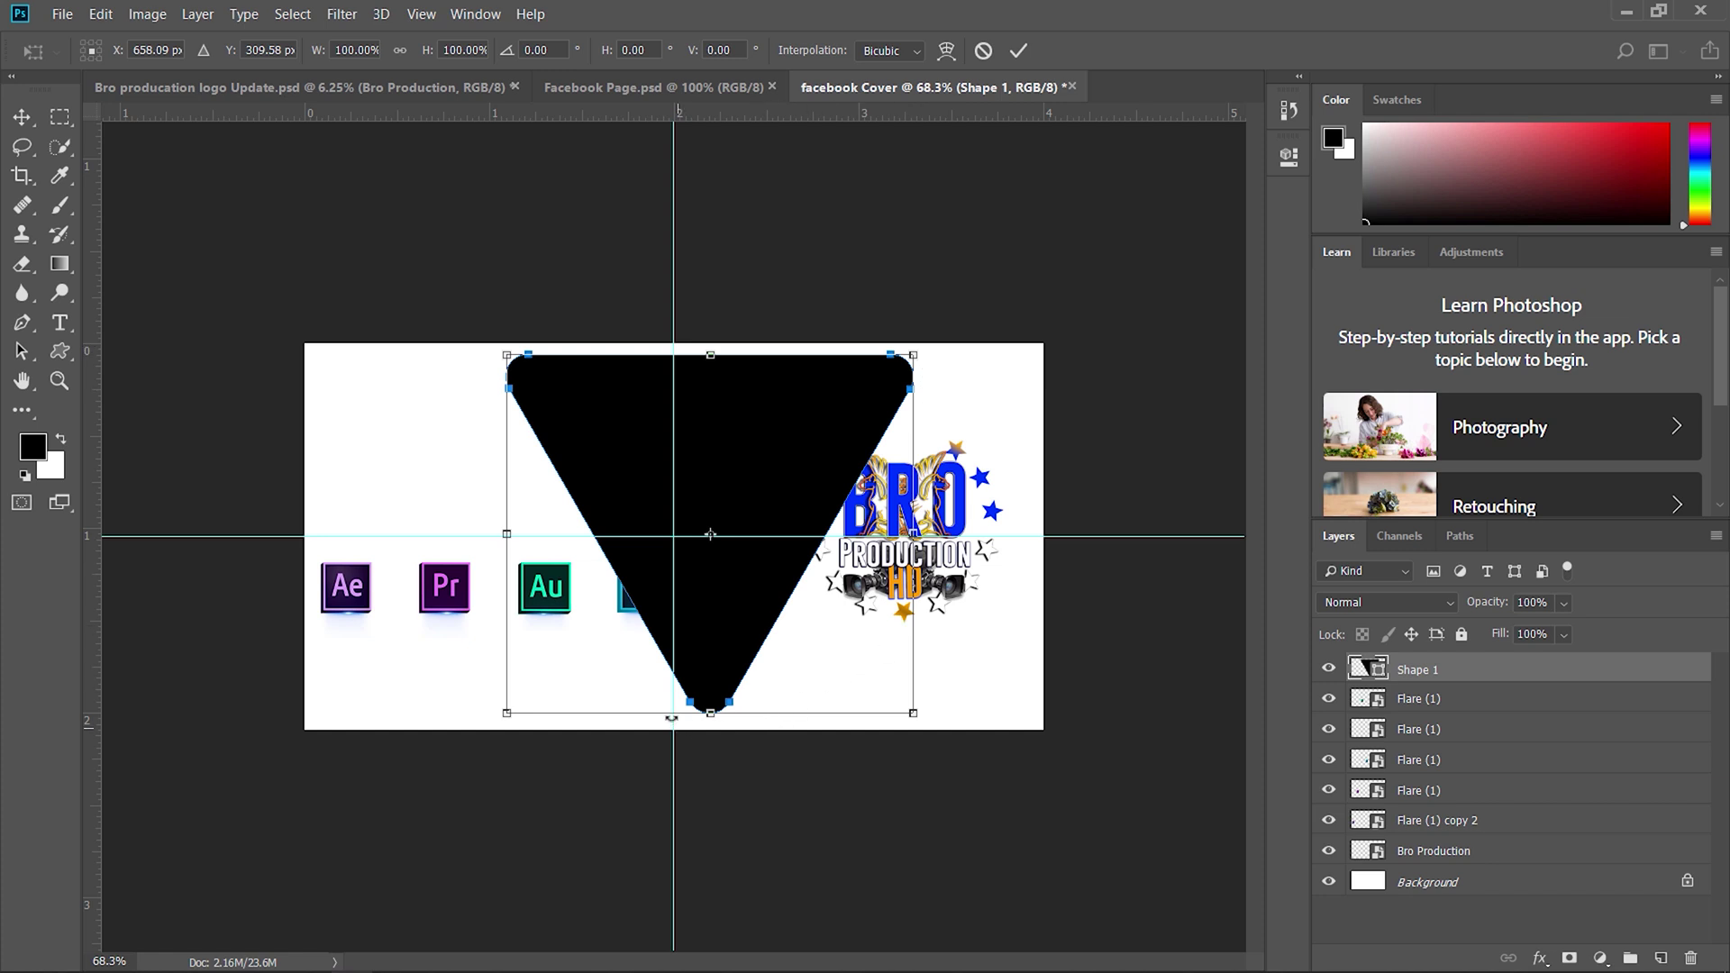
pyautogui.rightClick(599, 437)
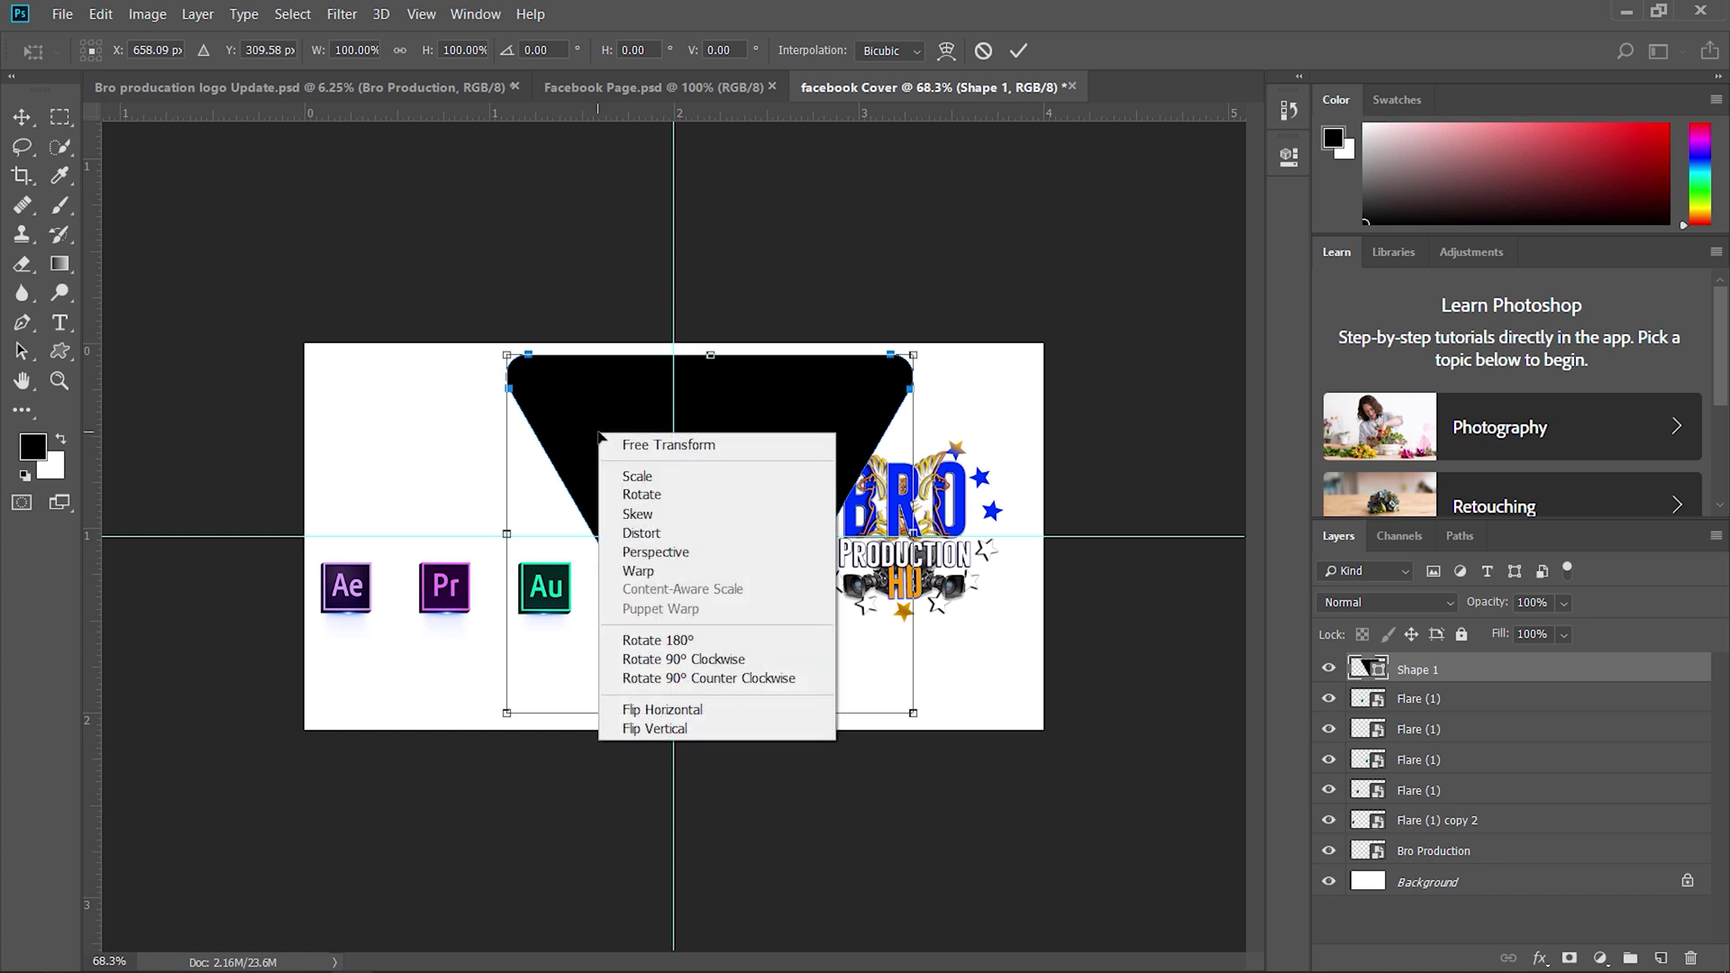
pyautogui.click(660, 661)
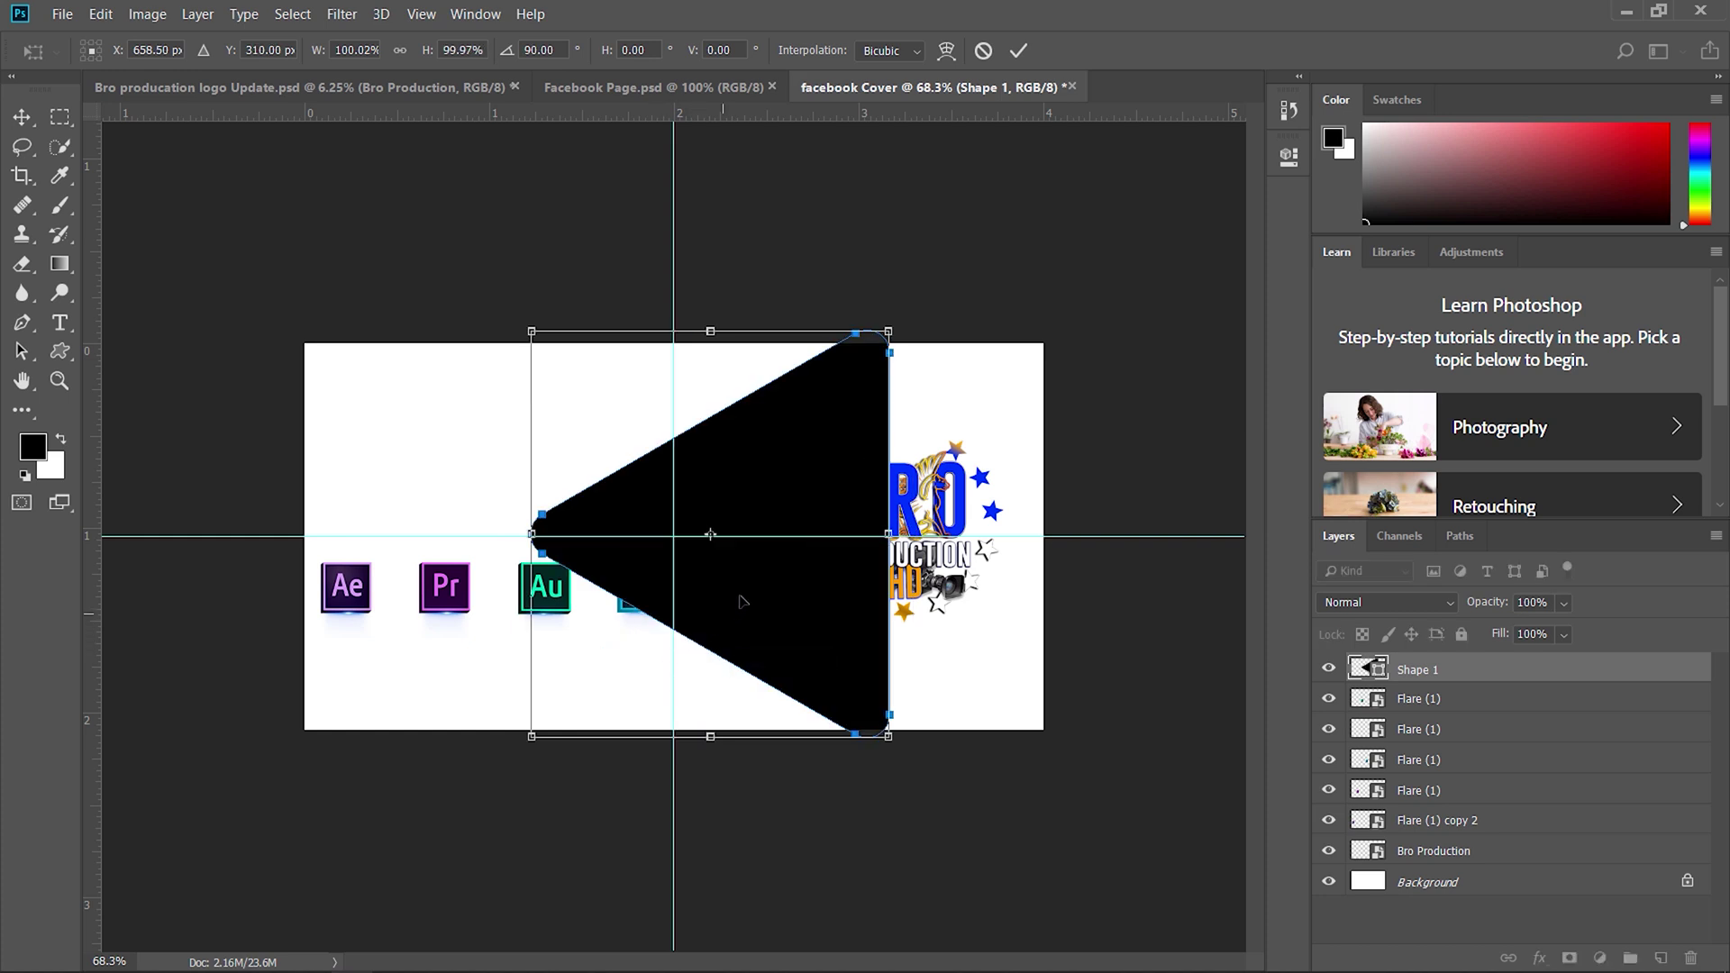
# Move the rotated triangle to the cover's right side, slightly past the edge, at X 950.50 px and Y 304.00 px
pyautogui.moveTo(732, 592); pyautogui.dragTo(882, 585)
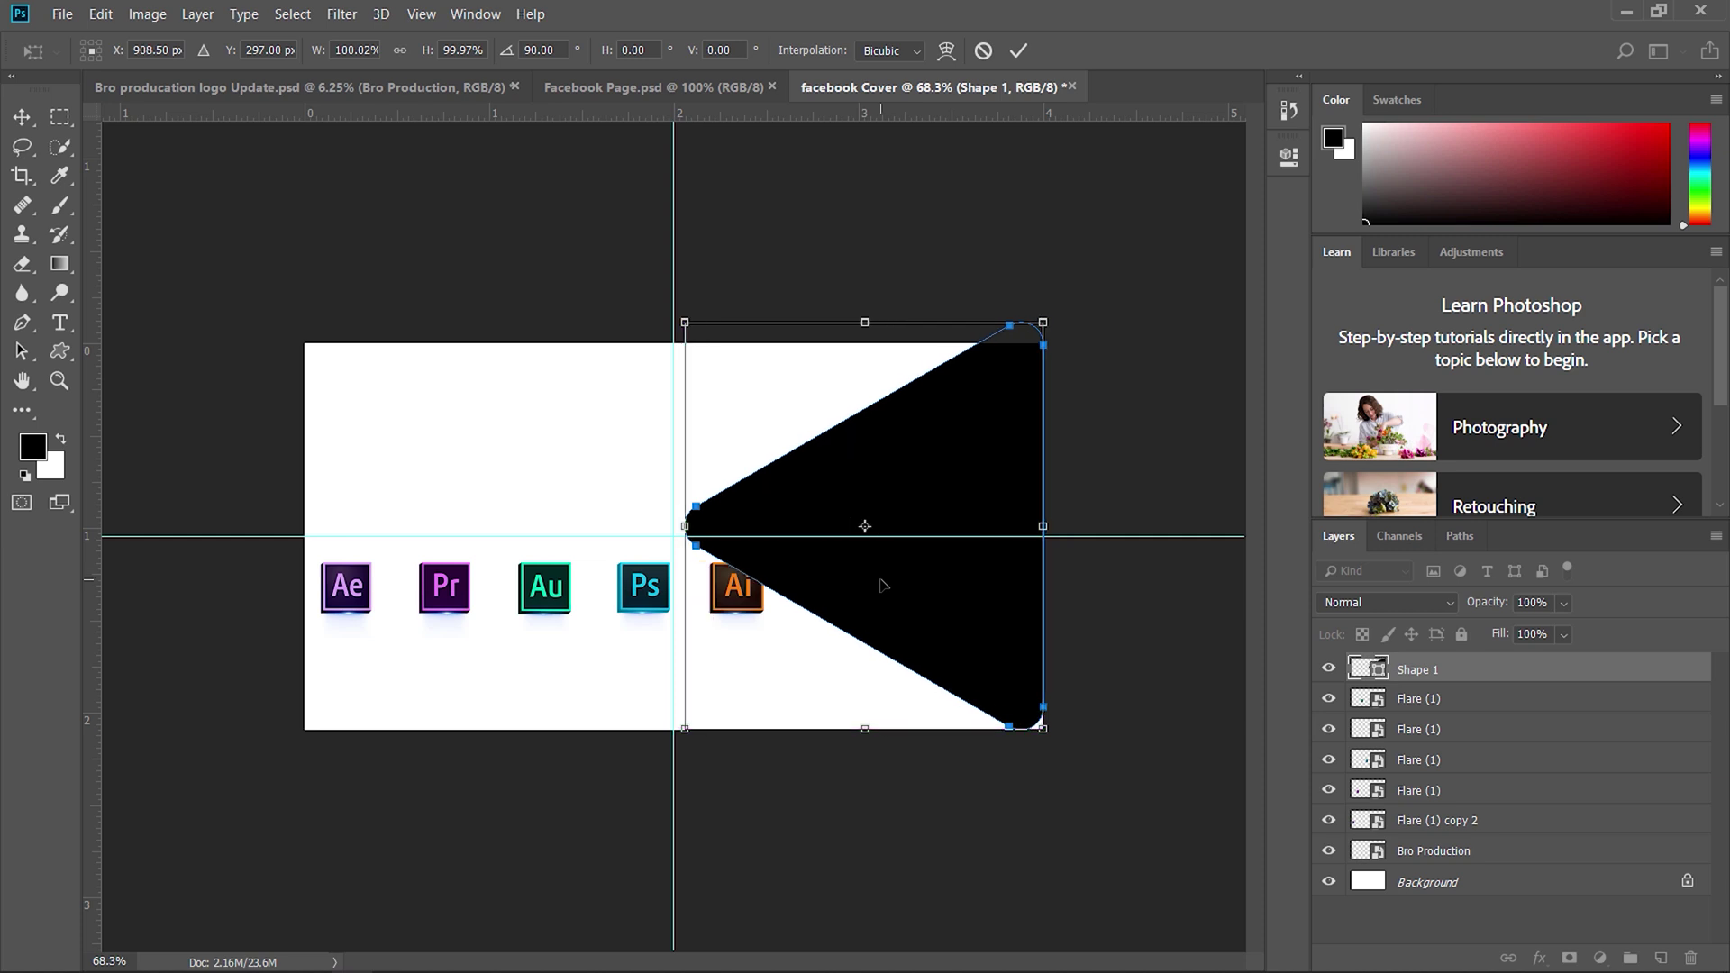
pyautogui.press('Right')
pyautogui.press('Right')
pyautogui.press('Right')
pyautogui.press('Down')
pyautogui.press('Down')
pyautogui.press('Down')
pyautogui.press('Down')
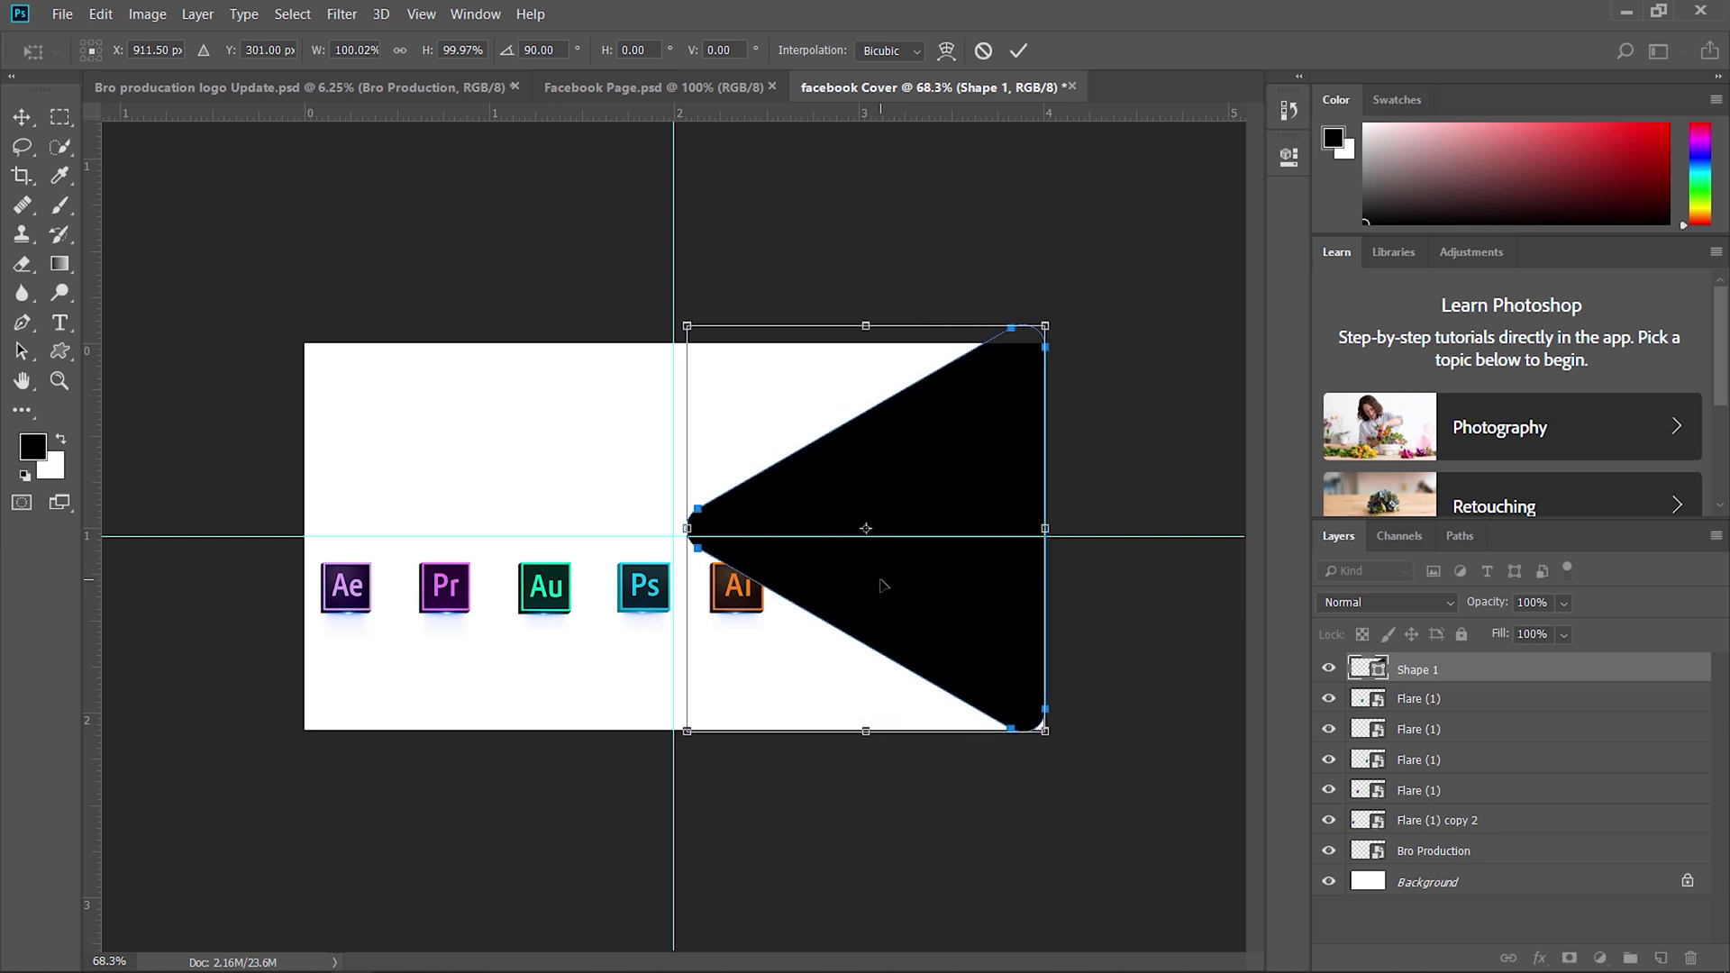
pyautogui.press('Down')
pyautogui.press('Down')
pyautogui.press('Down')
pyautogui.press('Right')
pyautogui.press('Right')
pyautogui.press('Right')
pyautogui.press('Right')
pyautogui.press('Right')
pyautogui.press('Right')
pyautogui.press('Right')
pyautogui.press('Right')
pyautogui.press('Right')
pyautogui.press('Right')
pyautogui.press('Right')
pyautogui.press('Right')
pyautogui.press('Right')
pyautogui.press('Right')
pyautogui.press('Right')
pyautogui.press('Right')
pyautogui.press('Right')
pyautogui.press('Right')
pyautogui.press('Right')
pyautogui.press('Right')
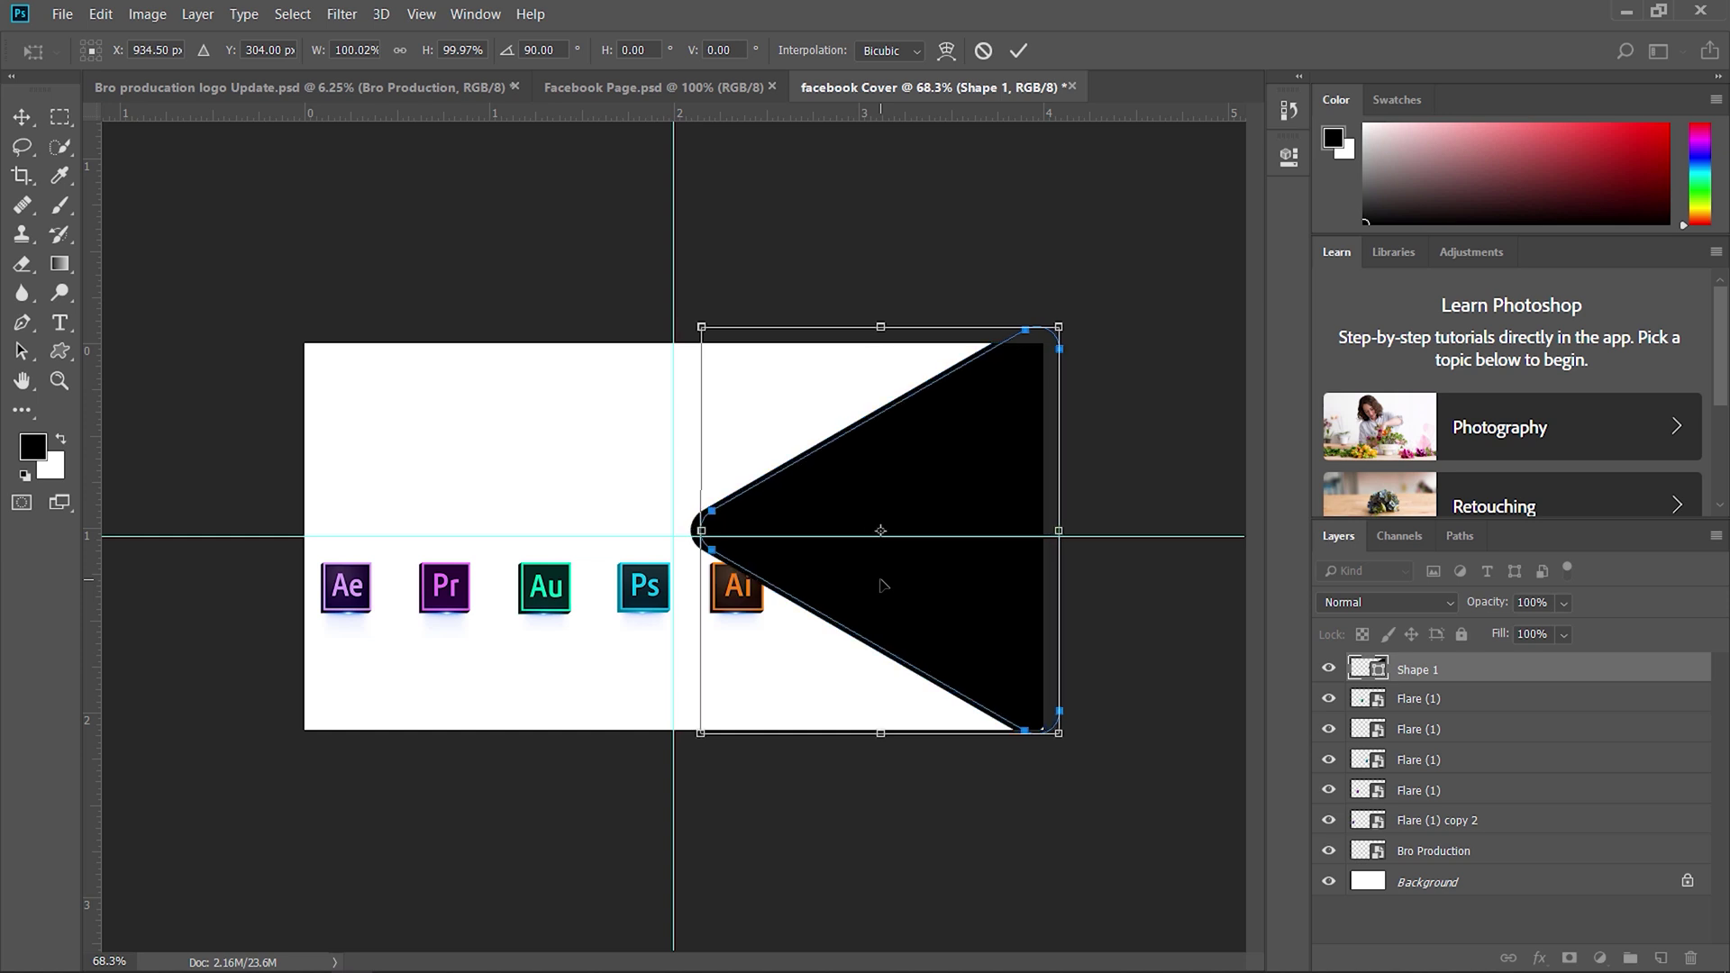
pyautogui.press('Right')
pyautogui.press('Right')
pyautogui.press('Right')
pyautogui.press('Right')
pyautogui.press('Right')
pyautogui.press('Right')
pyautogui.press('Right')
pyautogui.press('Right')
pyautogui.press('Right')
pyautogui.press('Right')
pyautogui.press('Right')
pyautogui.press('Right')
pyautogui.press('Right')
pyautogui.press('Right')
pyautogui.press('Right')
pyautogui.press('Right')
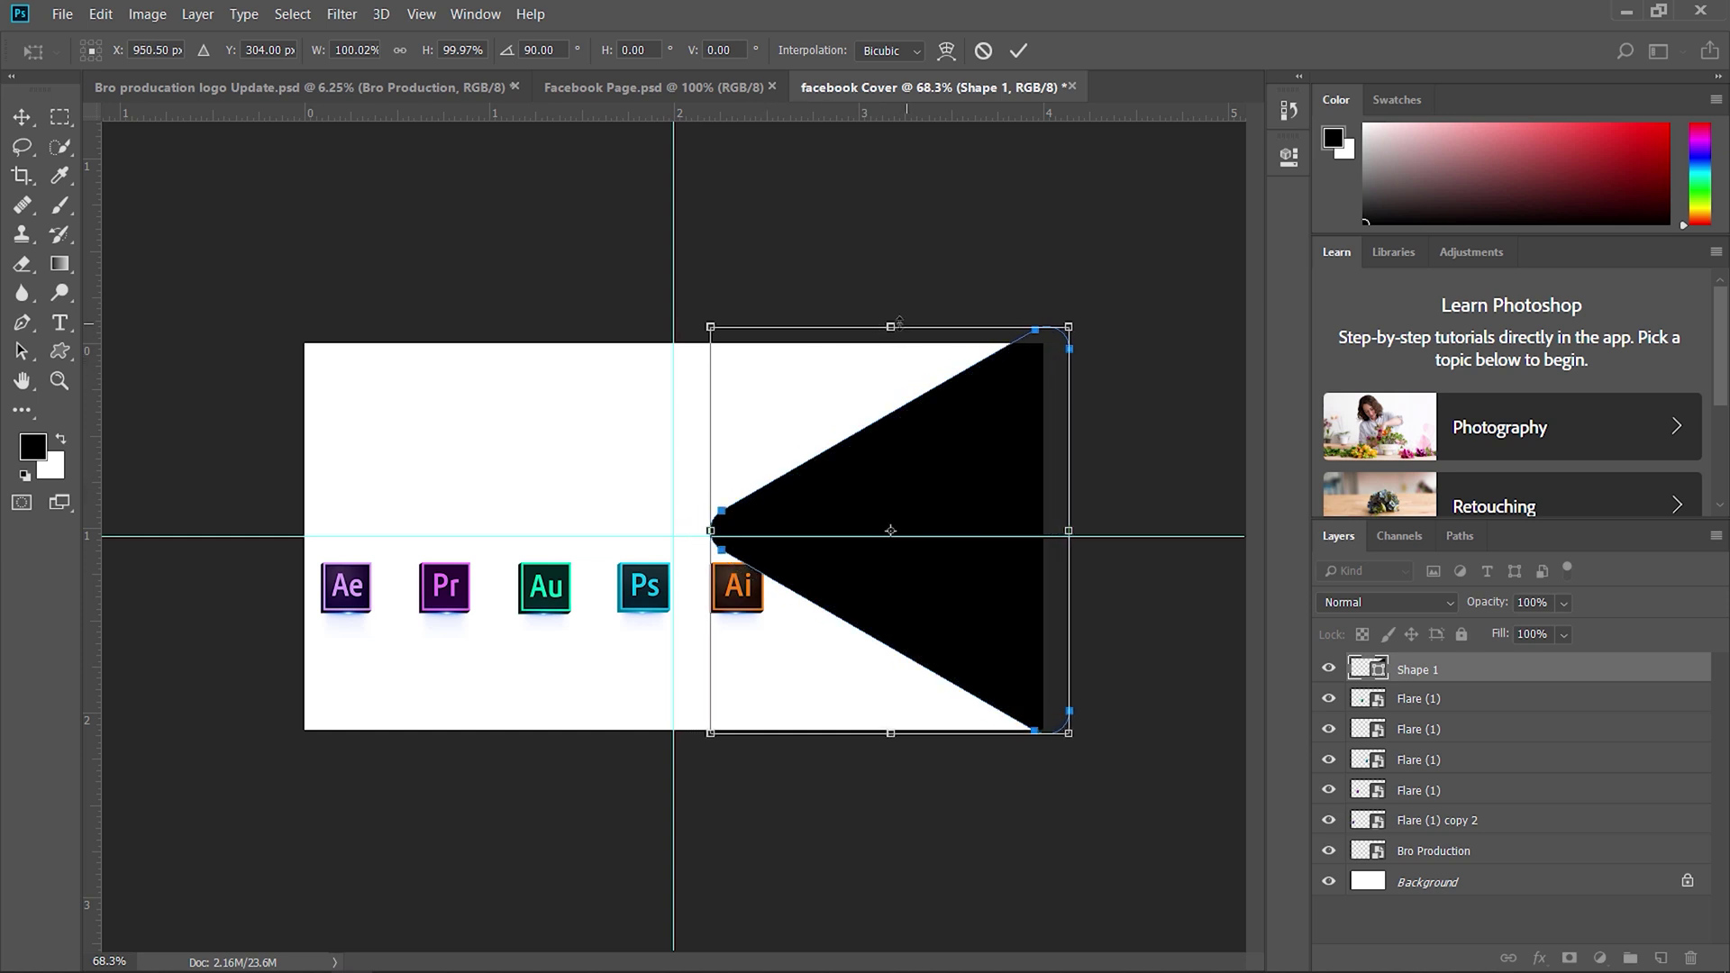
# Stretch the triangle to about 851 px tall, flush with the cover's right edge, and place its layer directly above Background
pyautogui.moveTo(889, 326); pyautogui.dragTo(890, 293)
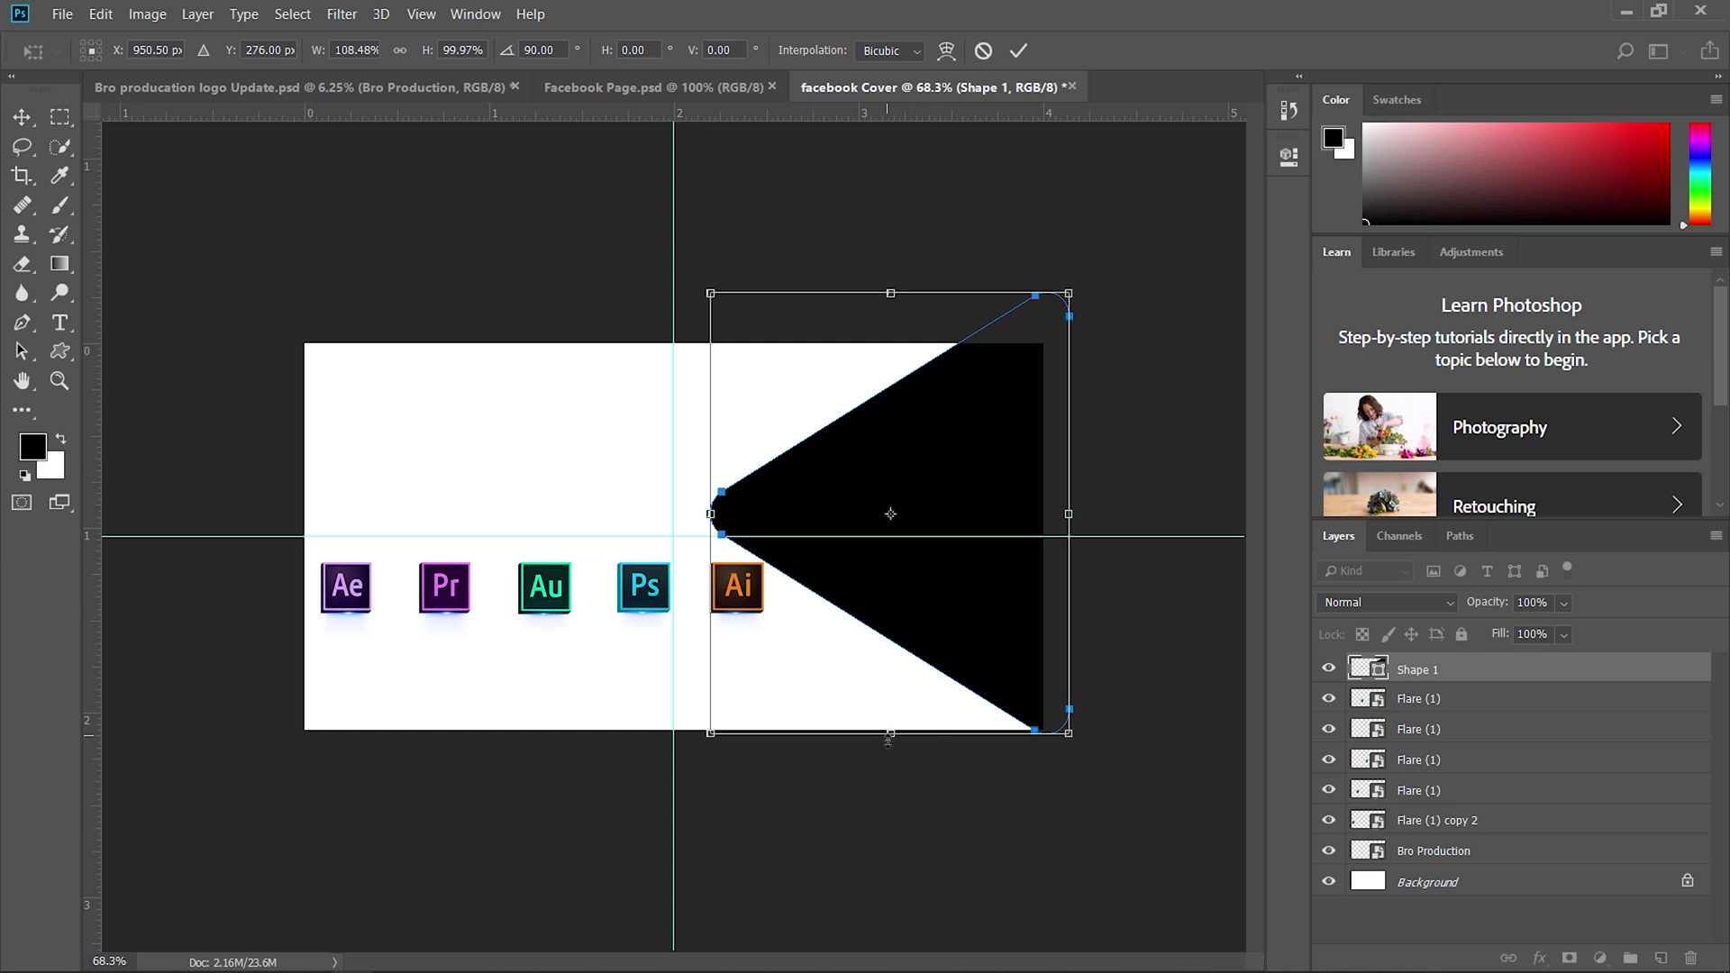
pyautogui.moveTo(888, 740); pyautogui.dragTo(898, 818)
pyautogui.moveTo(928, 601)
pyautogui.mouseDown()
pyautogui.moveTo(894, 596)
pyautogui.moveTo(914, 592)
pyautogui.mouseUp()
pyautogui.press('Return')
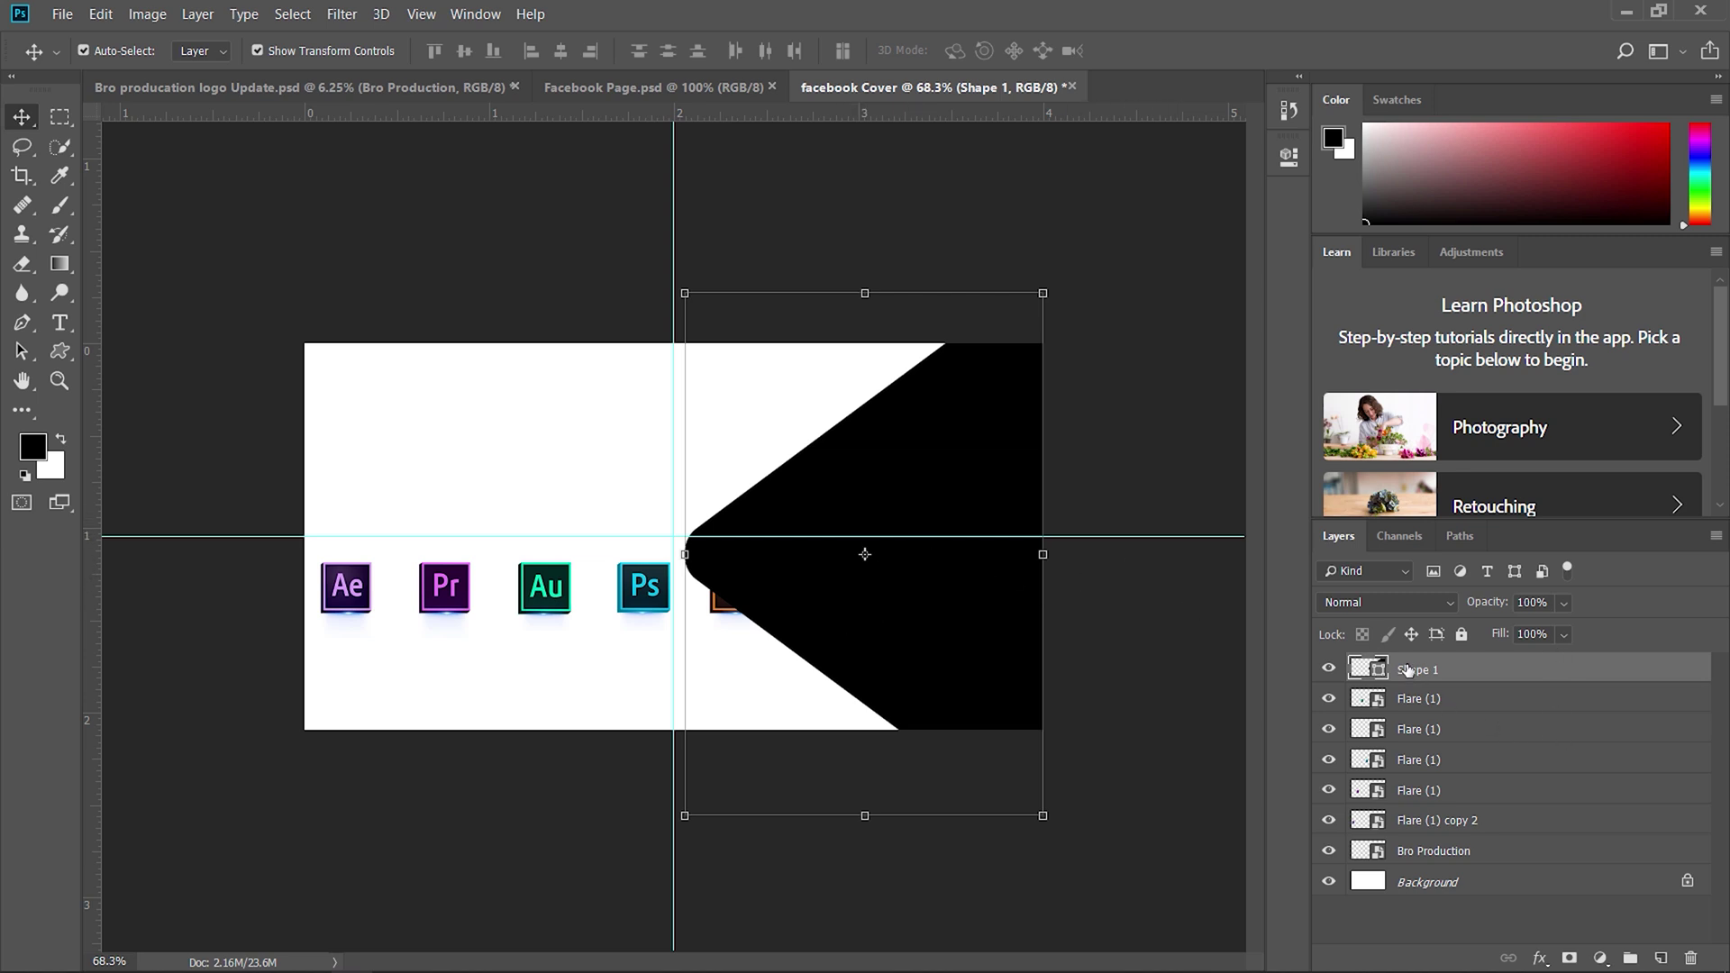
pyautogui.moveTo(1408, 670); pyautogui.dragTo(1424, 865)
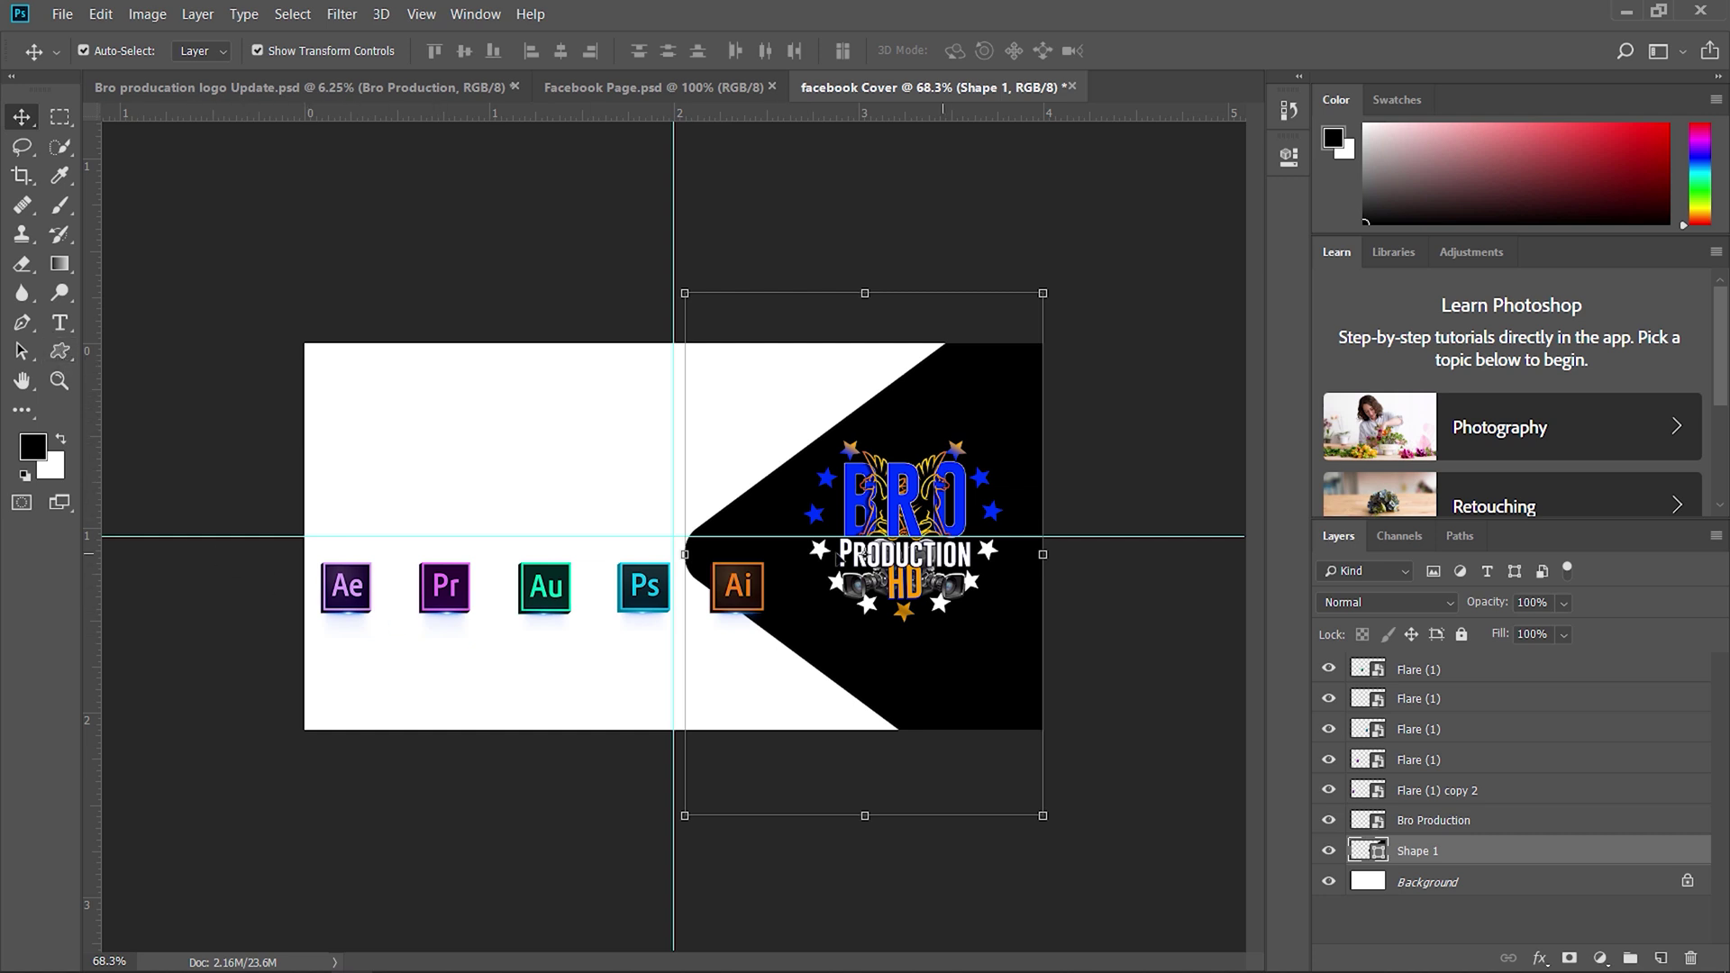
# Change the fill color of the triangle behind the logo to blue 0030ff
pyautogui.click(59, 353)
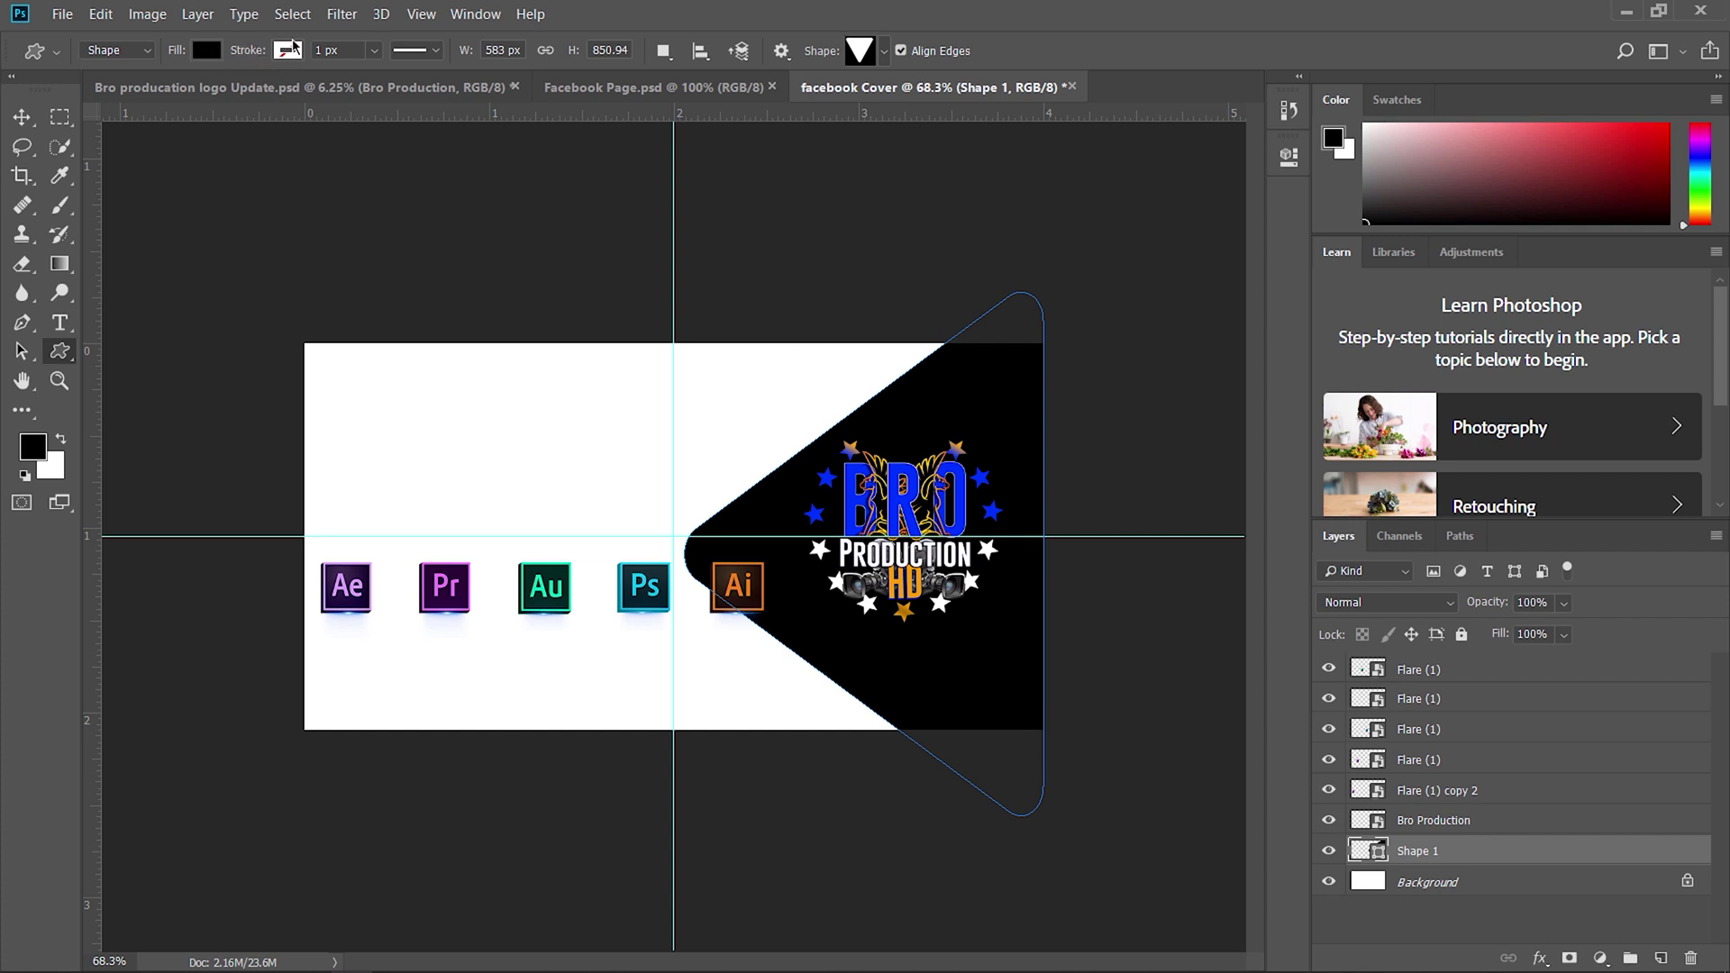
pyautogui.click(208, 53)
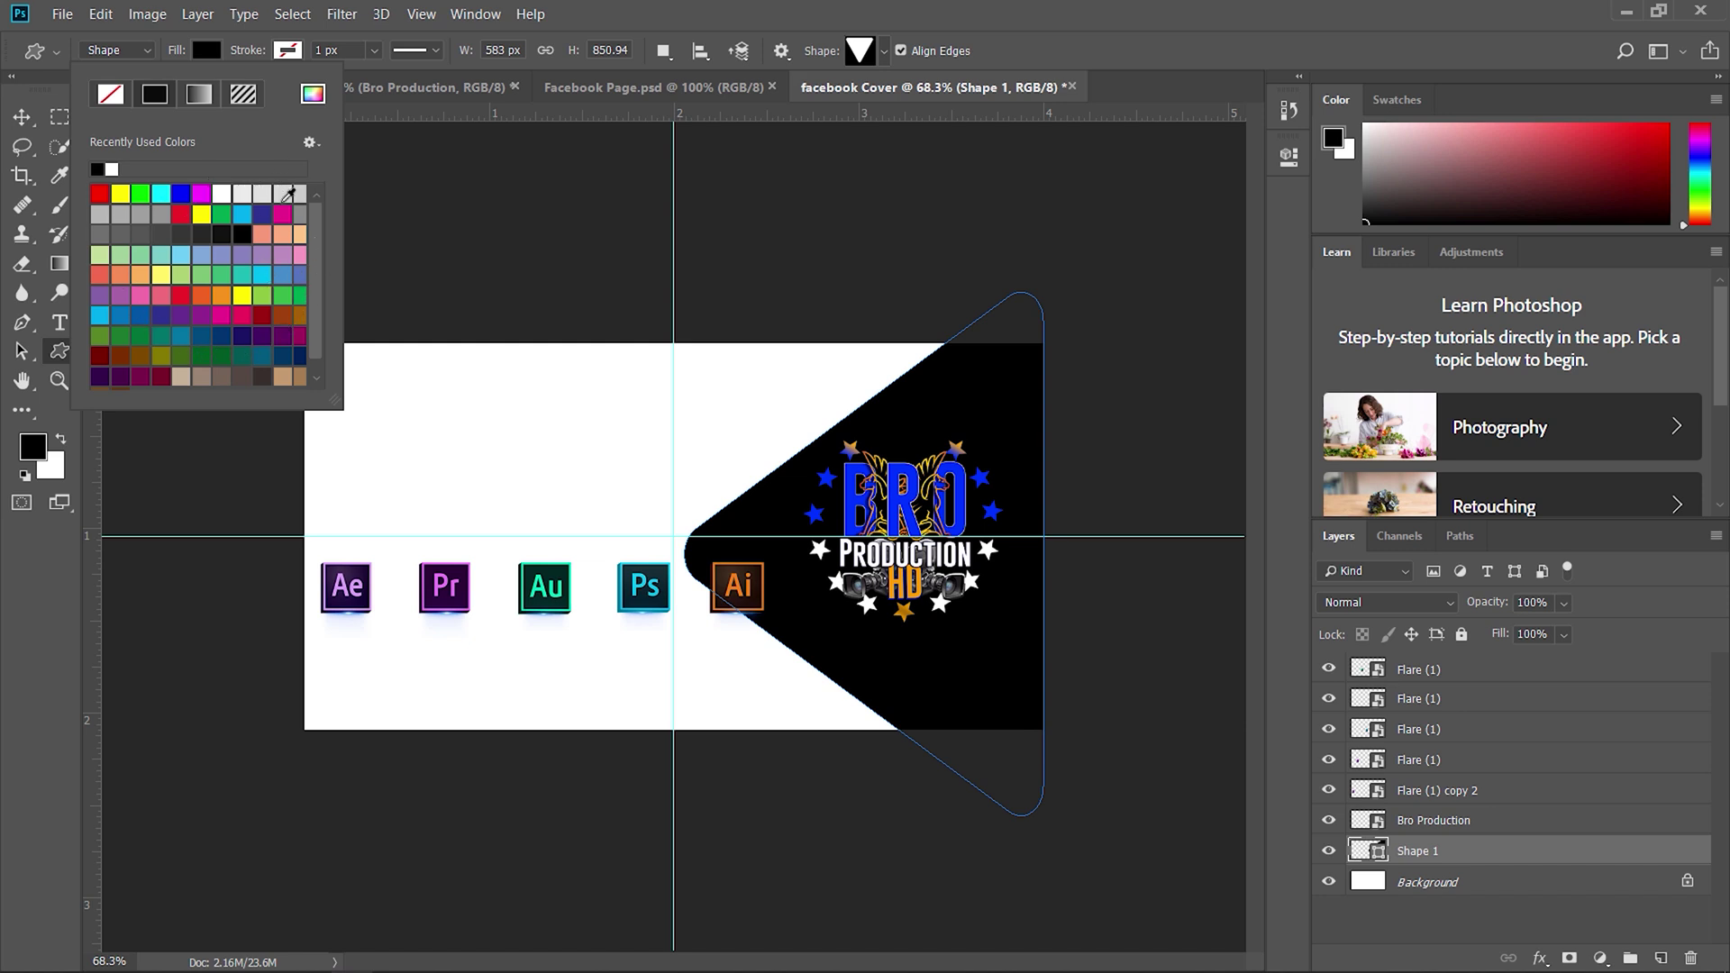
pyautogui.click(313, 94)
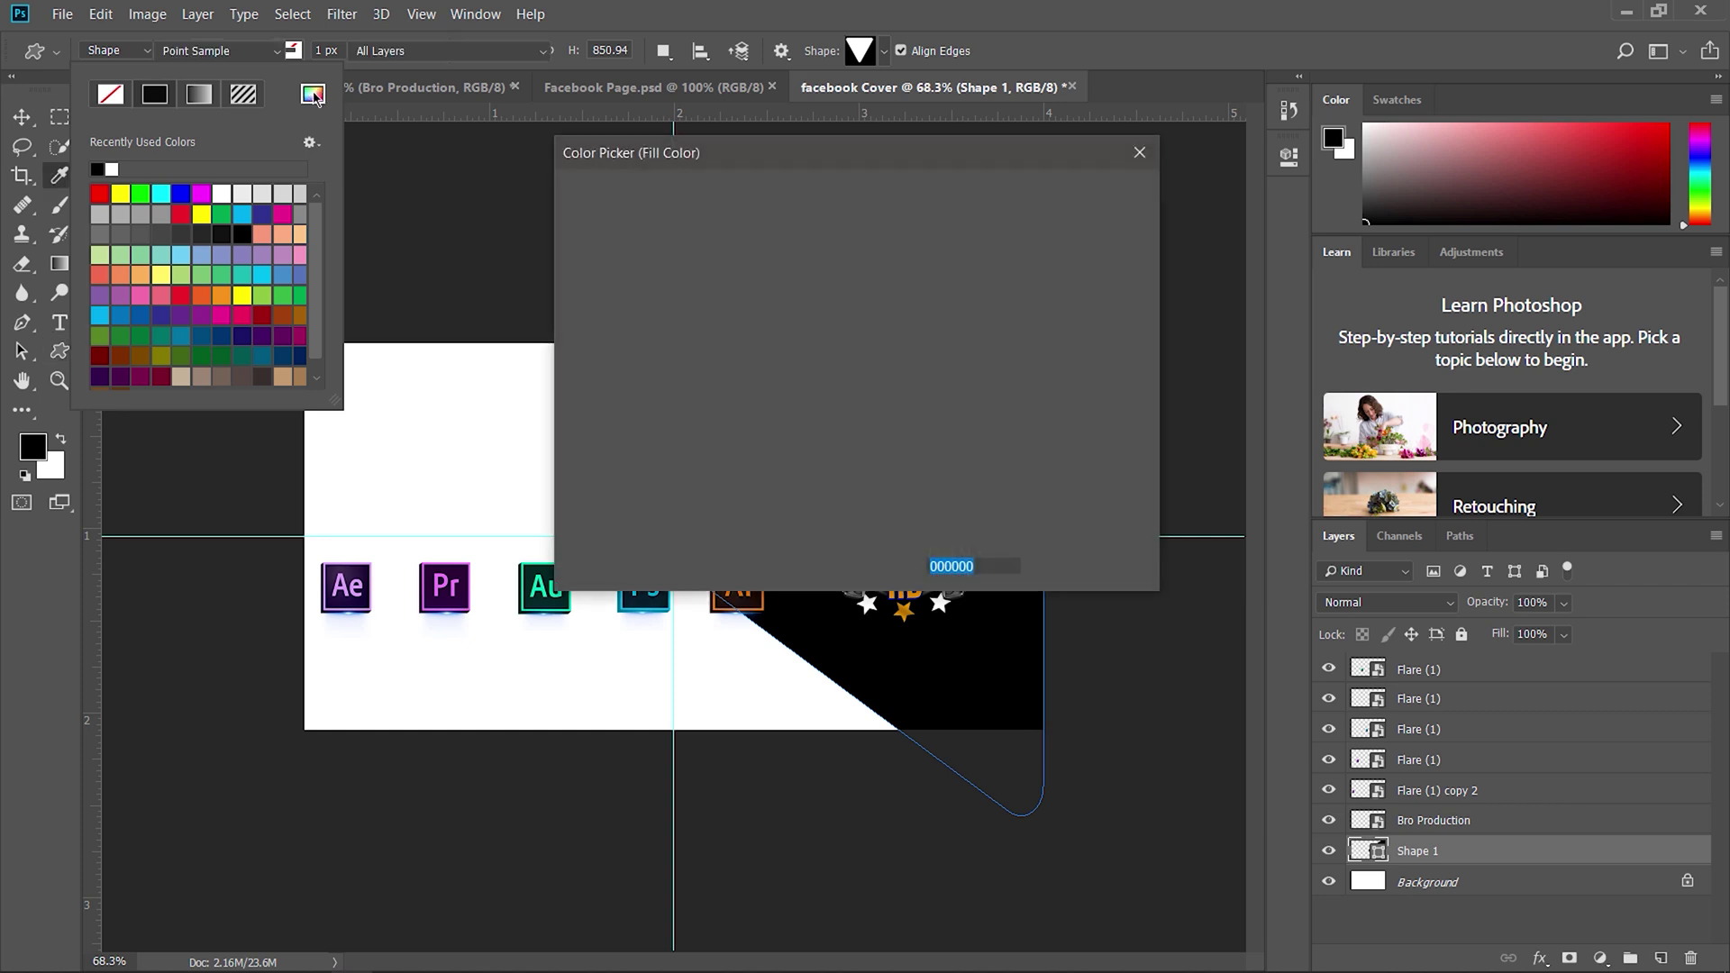
pyautogui.moveTo(830, 166)
pyautogui.mouseDown()
pyautogui.moveTo(754, 257)
pyautogui.moveTo(755, 340)
pyautogui.mouseUp()
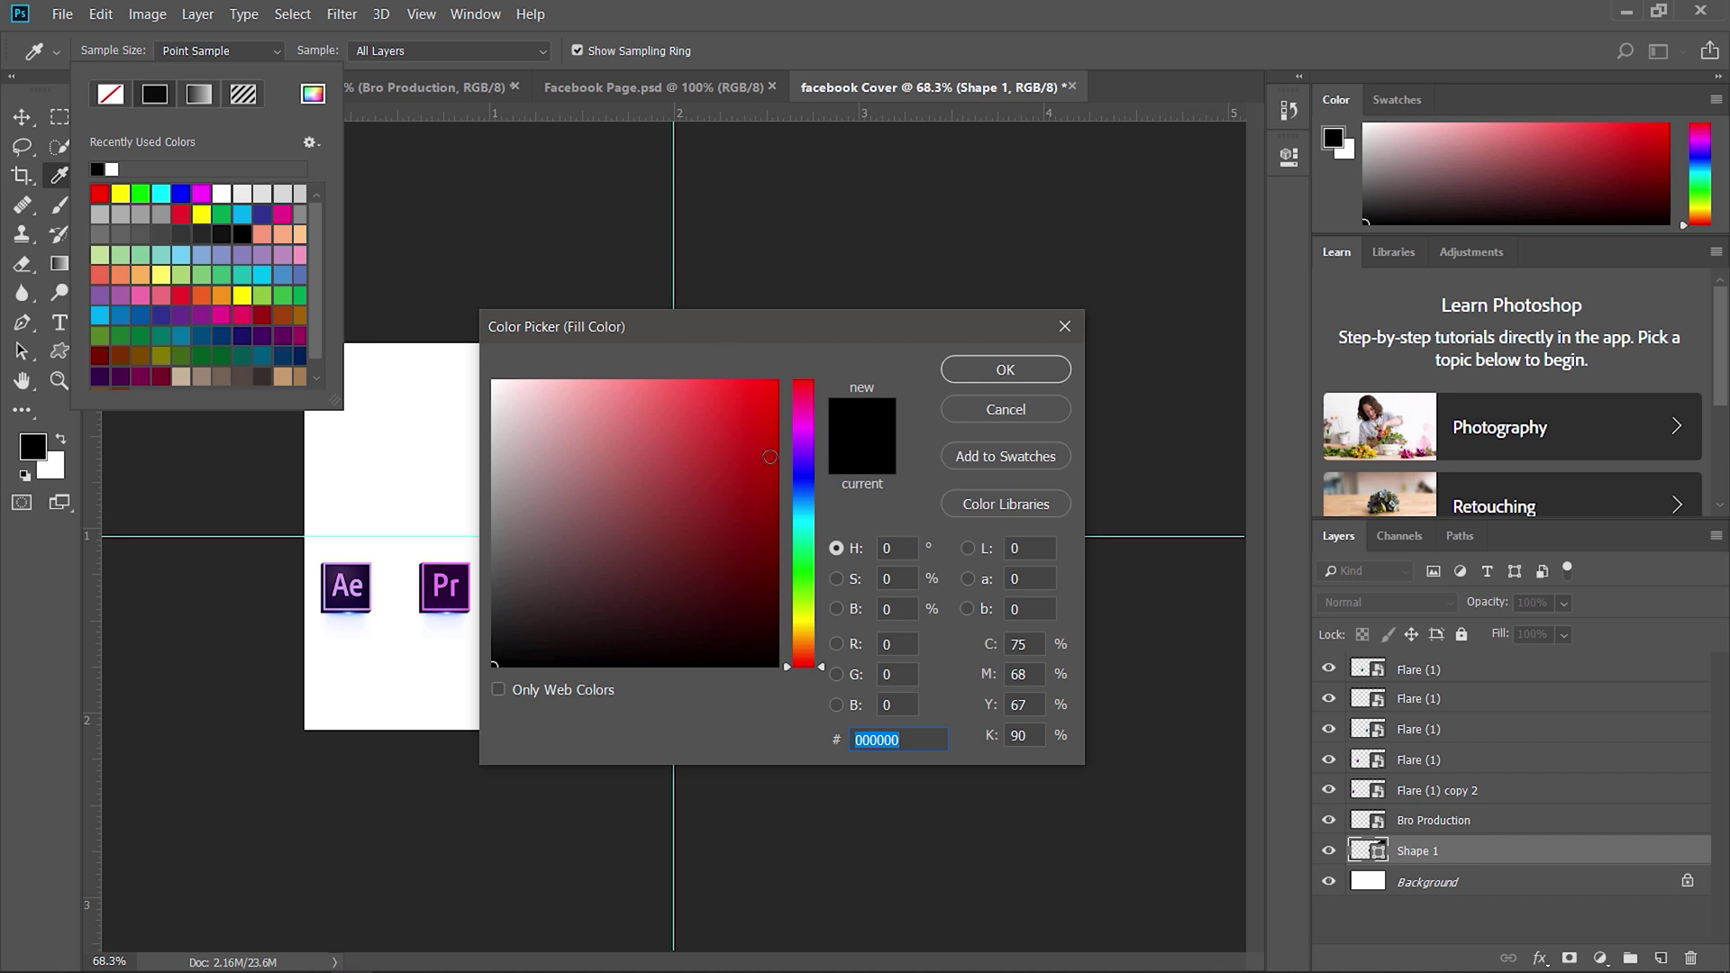
pyautogui.moveTo(913, 737); pyautogui.dragTo(796, 652)
pyautogui.moveTo(770, 343); pyautogui.dragTo(1361, 309)
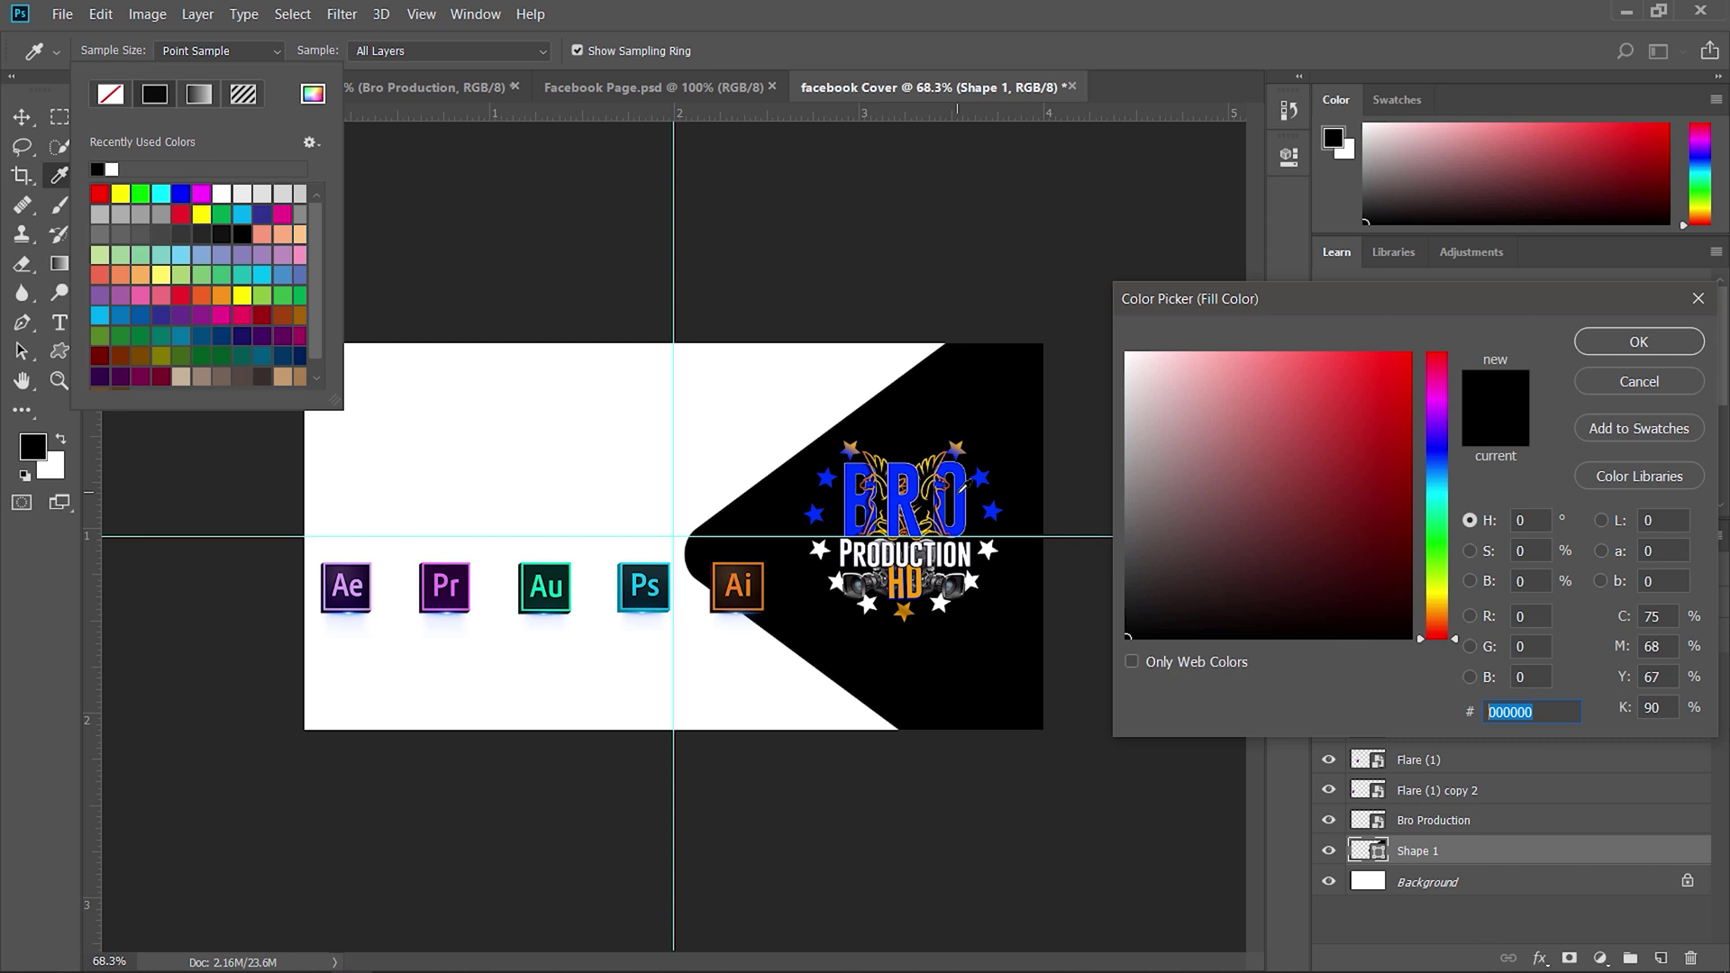
pyautogui.write('0030ff')
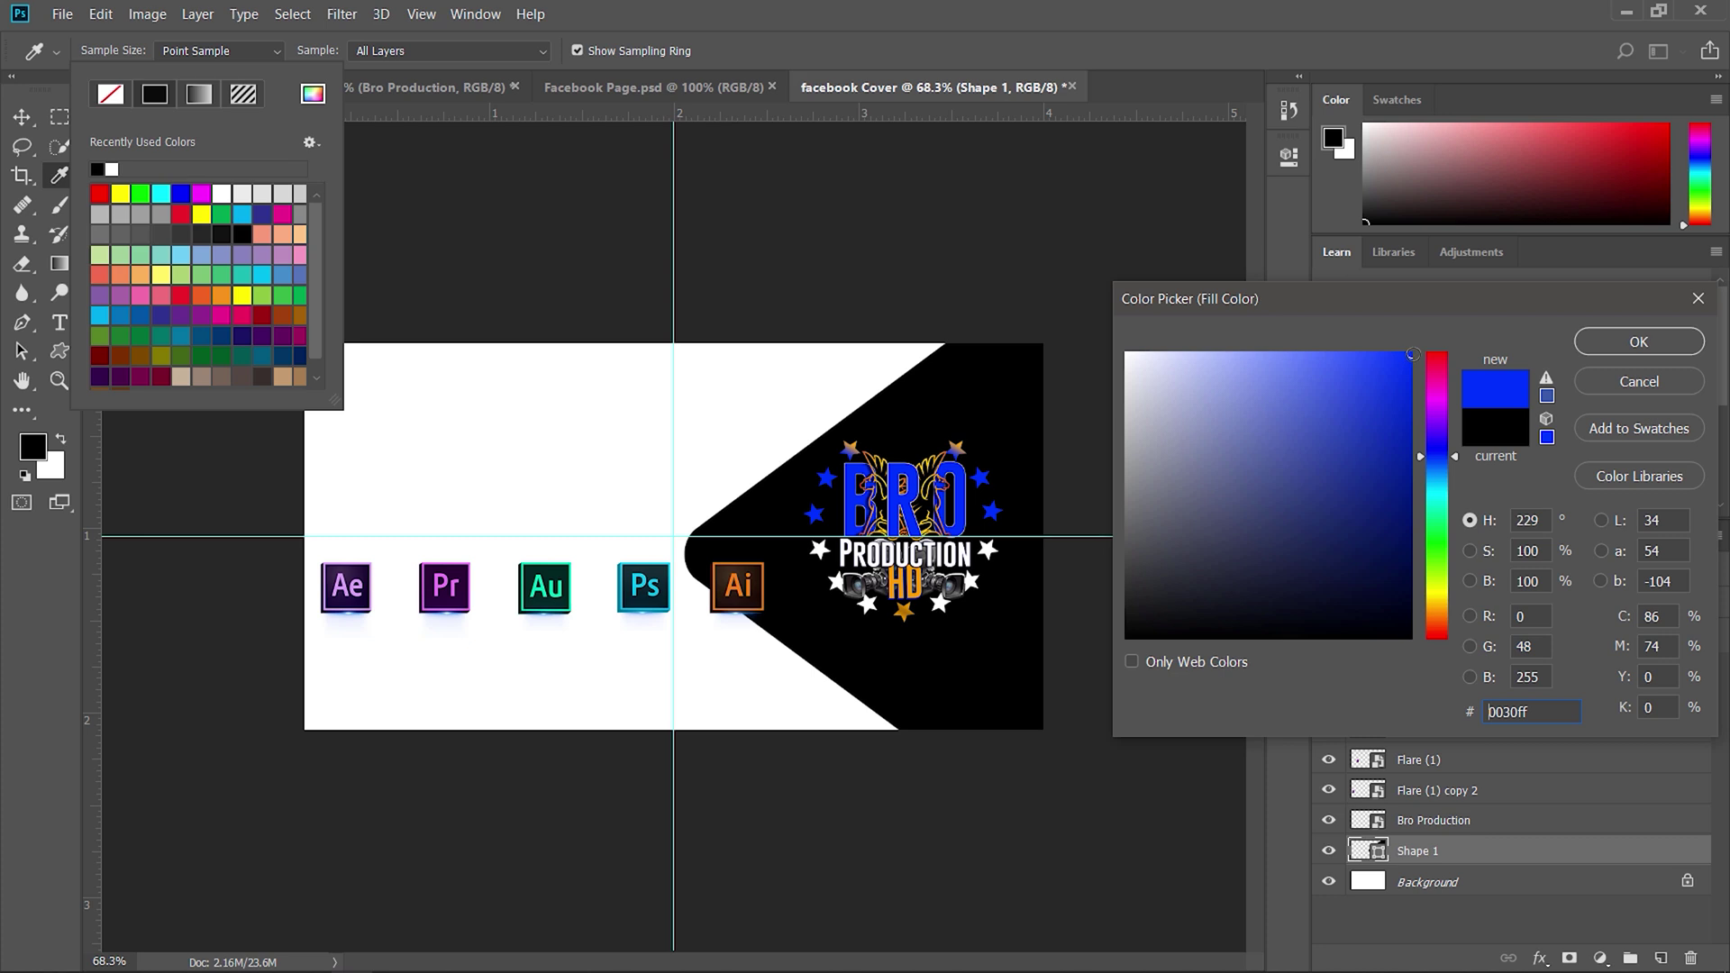
pyautogui.click(1638, 342)
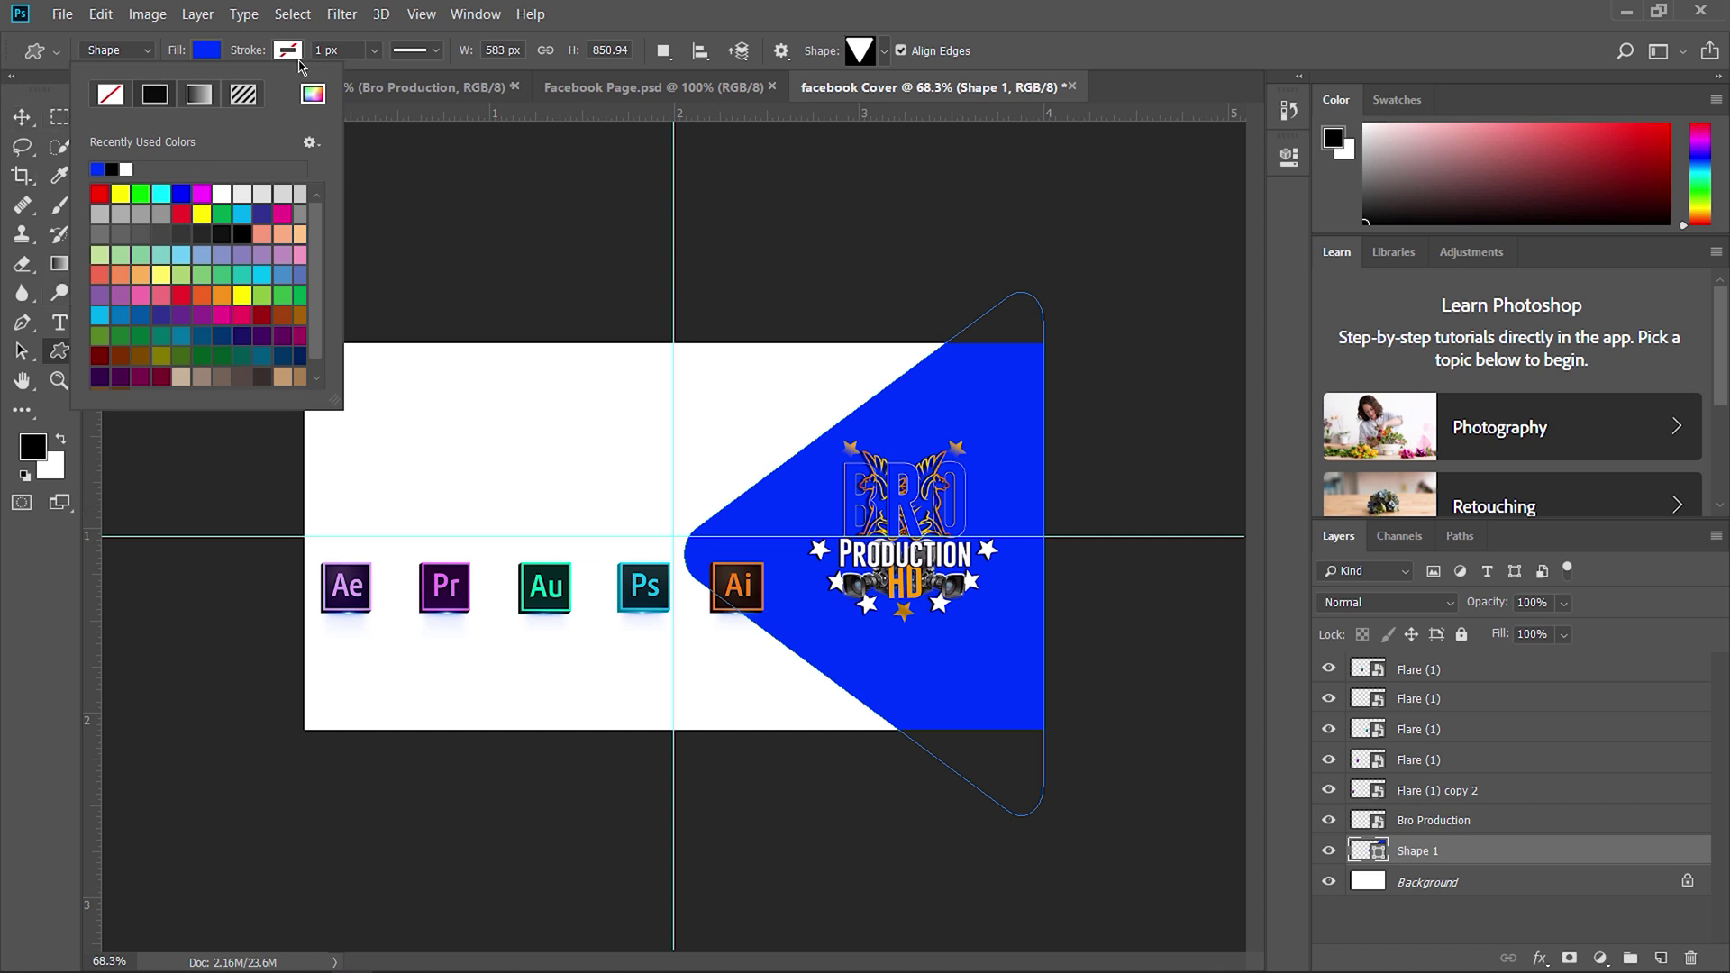
pyautogui.click(202, 60)
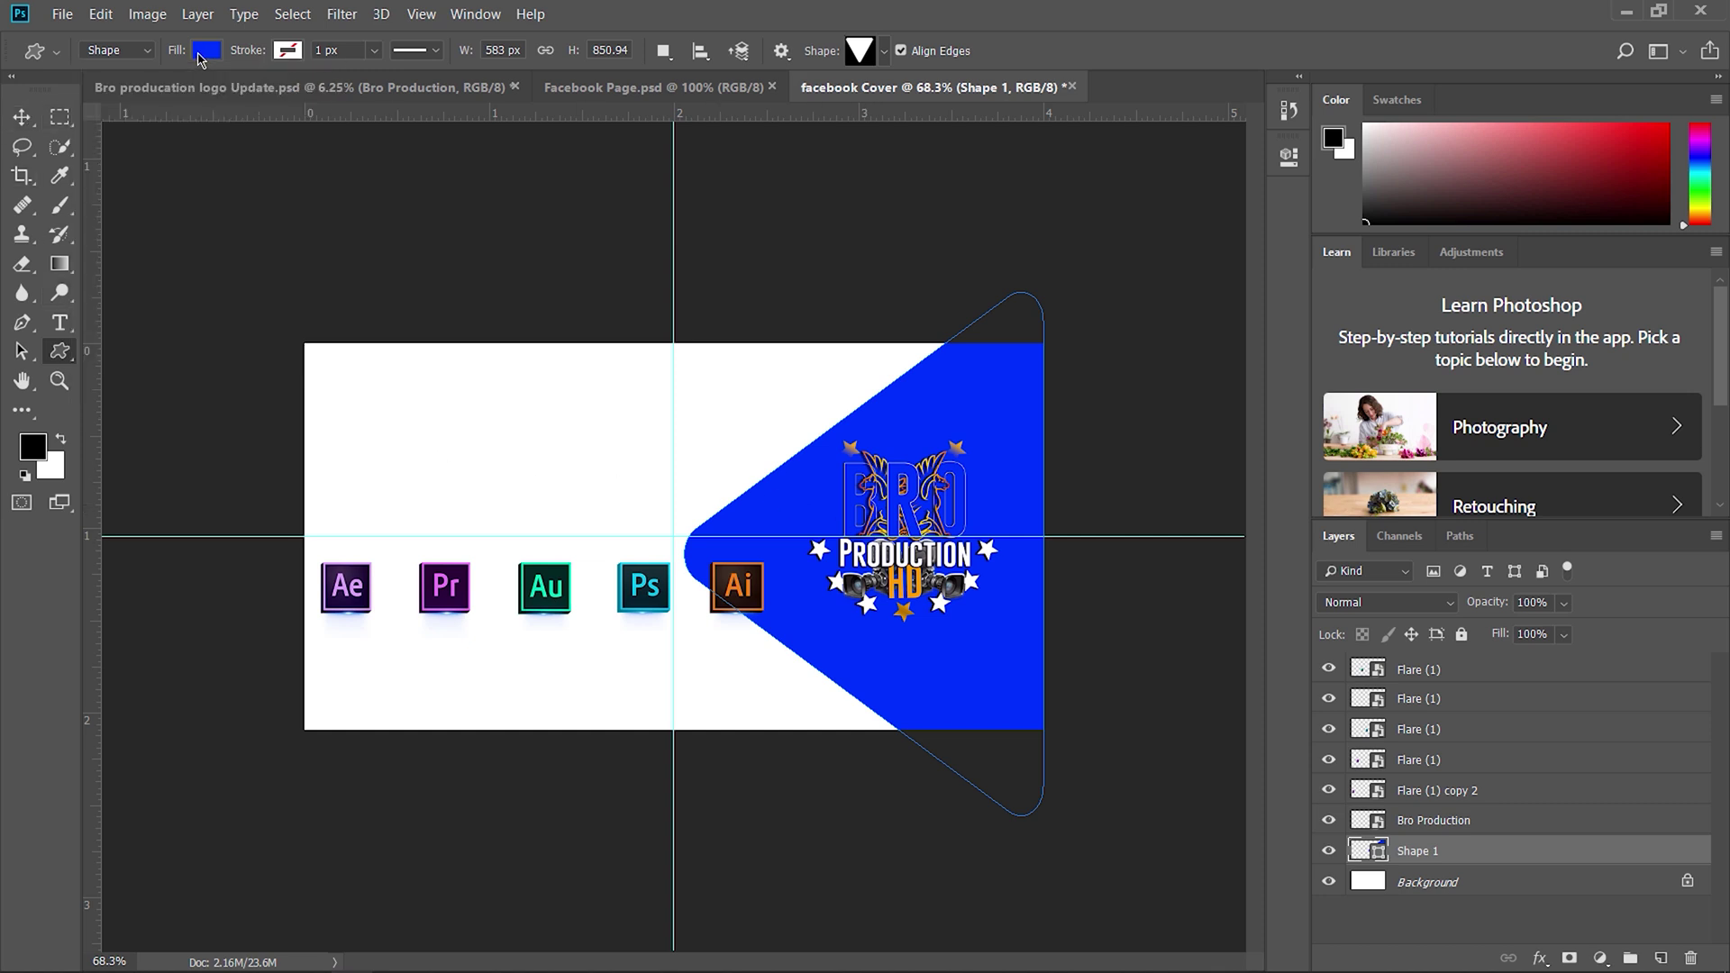
# Move the BRO Production HD logo slightly down on the blue triangle, then reselect the triangle
pyautogui.click(23, 120)
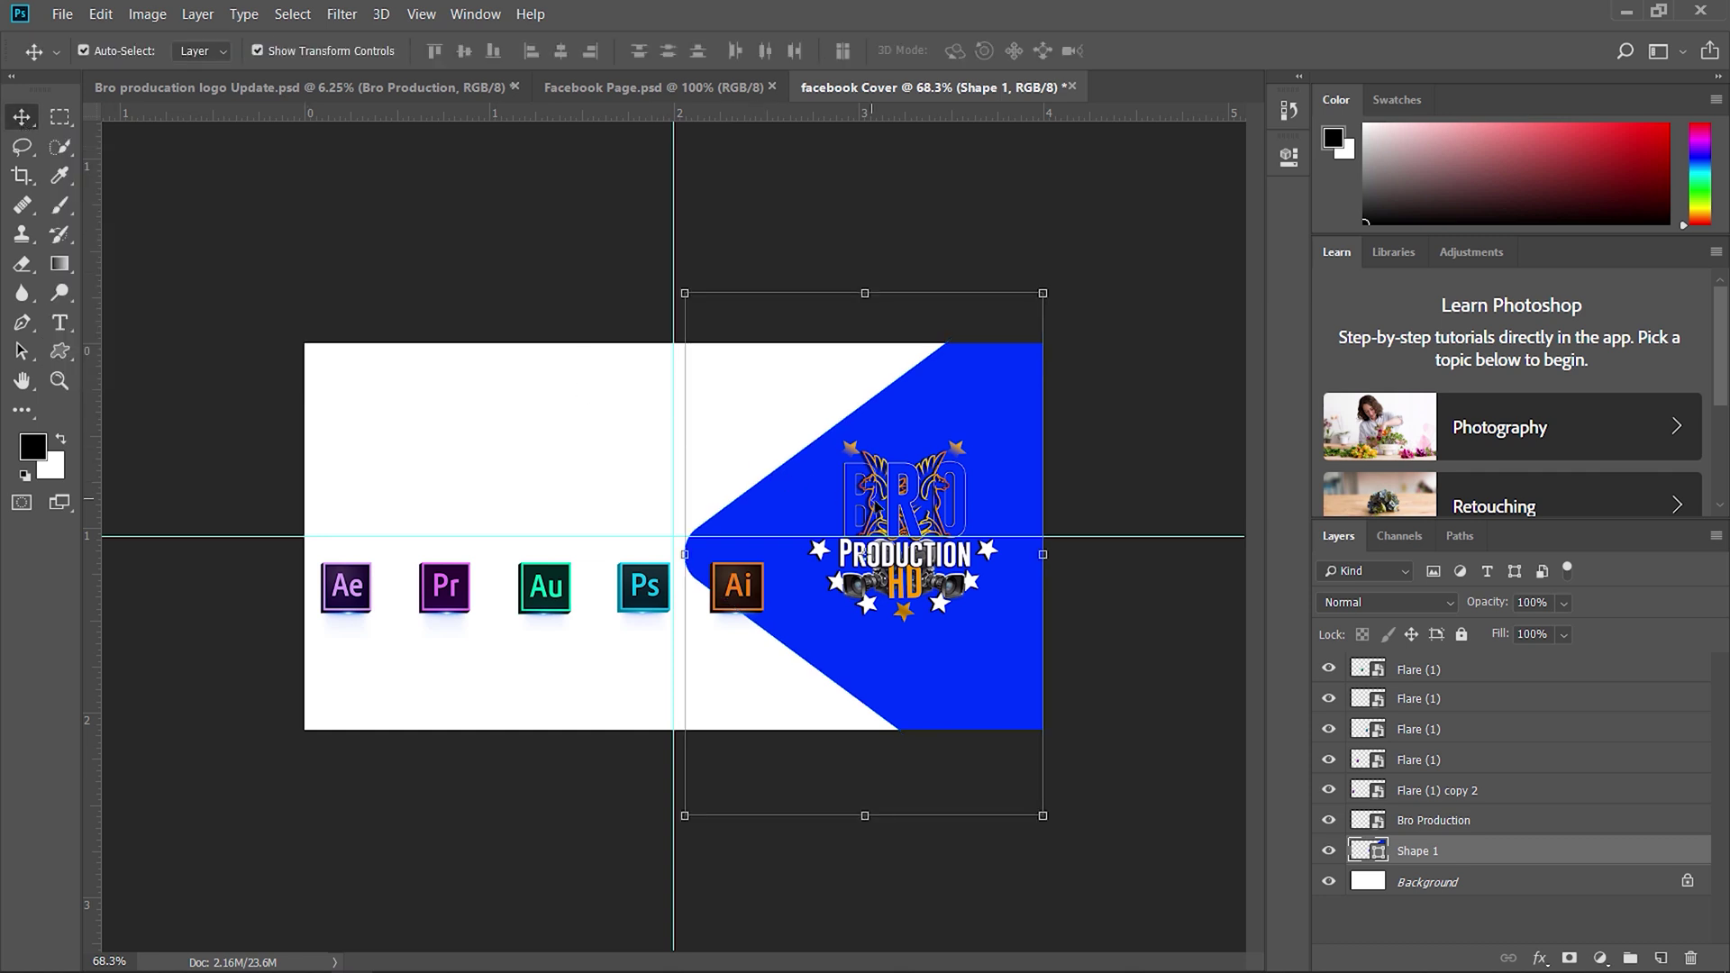
pyautogui.moveTo(904, 500); pyautogui.dragTo(901, 532)
pyautogui.click(932, 410)
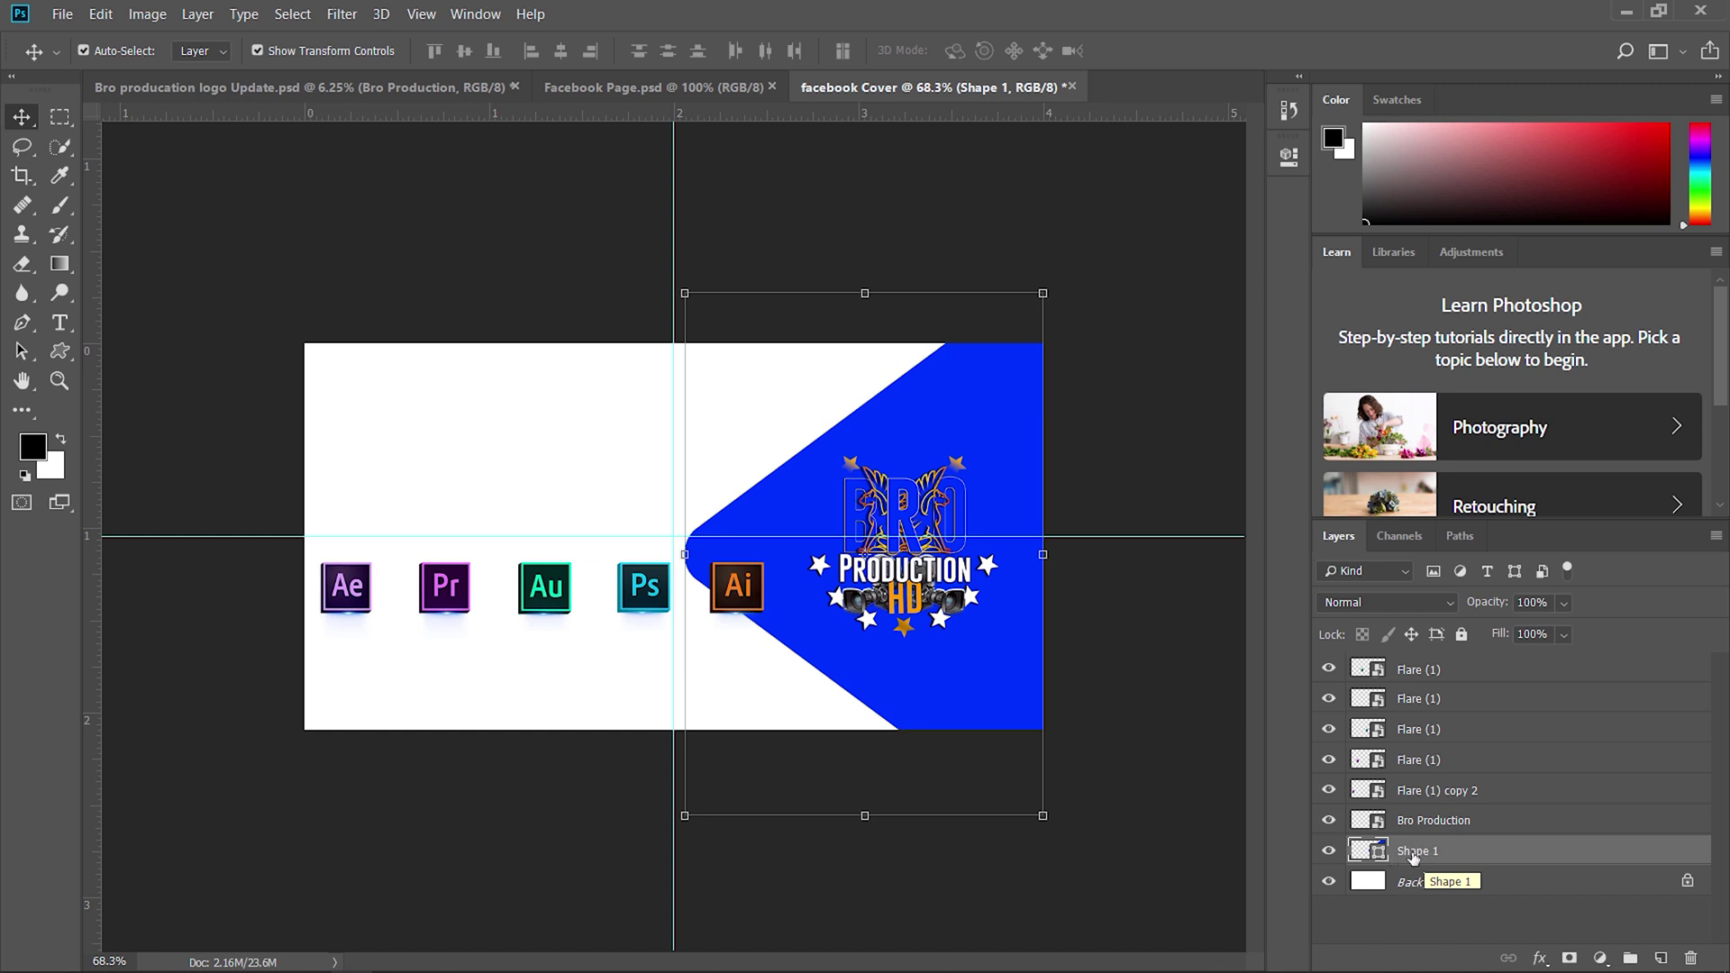
# Duplicate the Shape 1 triangle layer under the name Shape 2
pyautogui.rightClick(1412, 856)
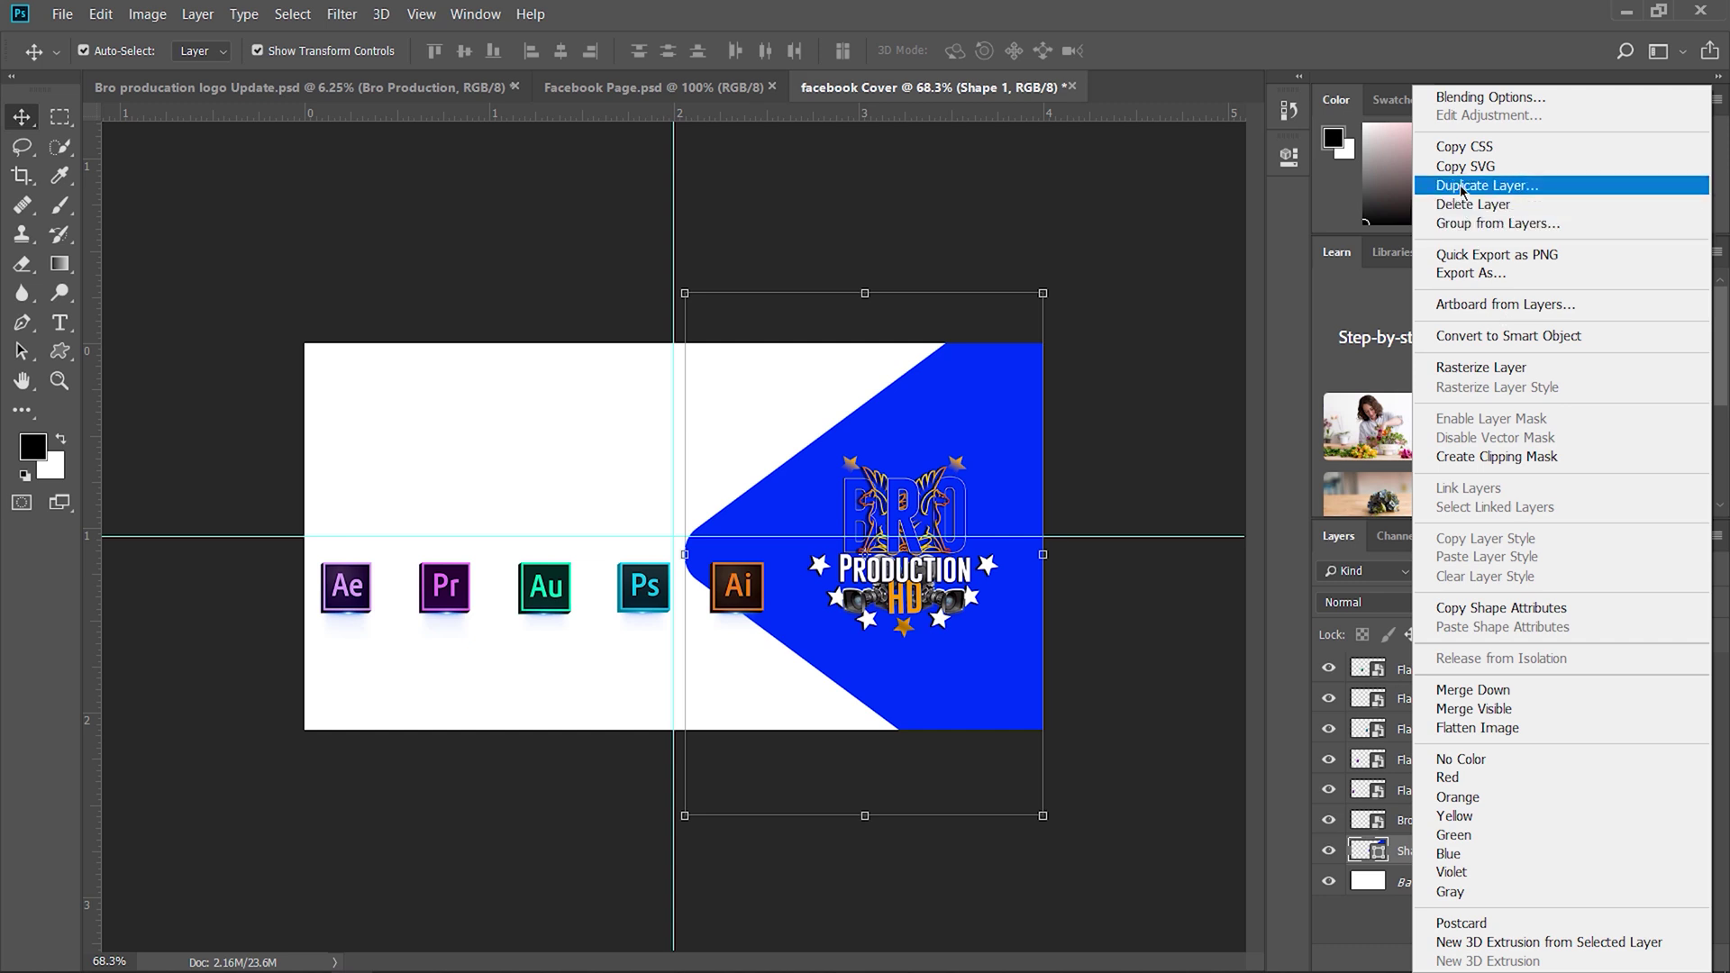
pyautogui.click(1160, 381)
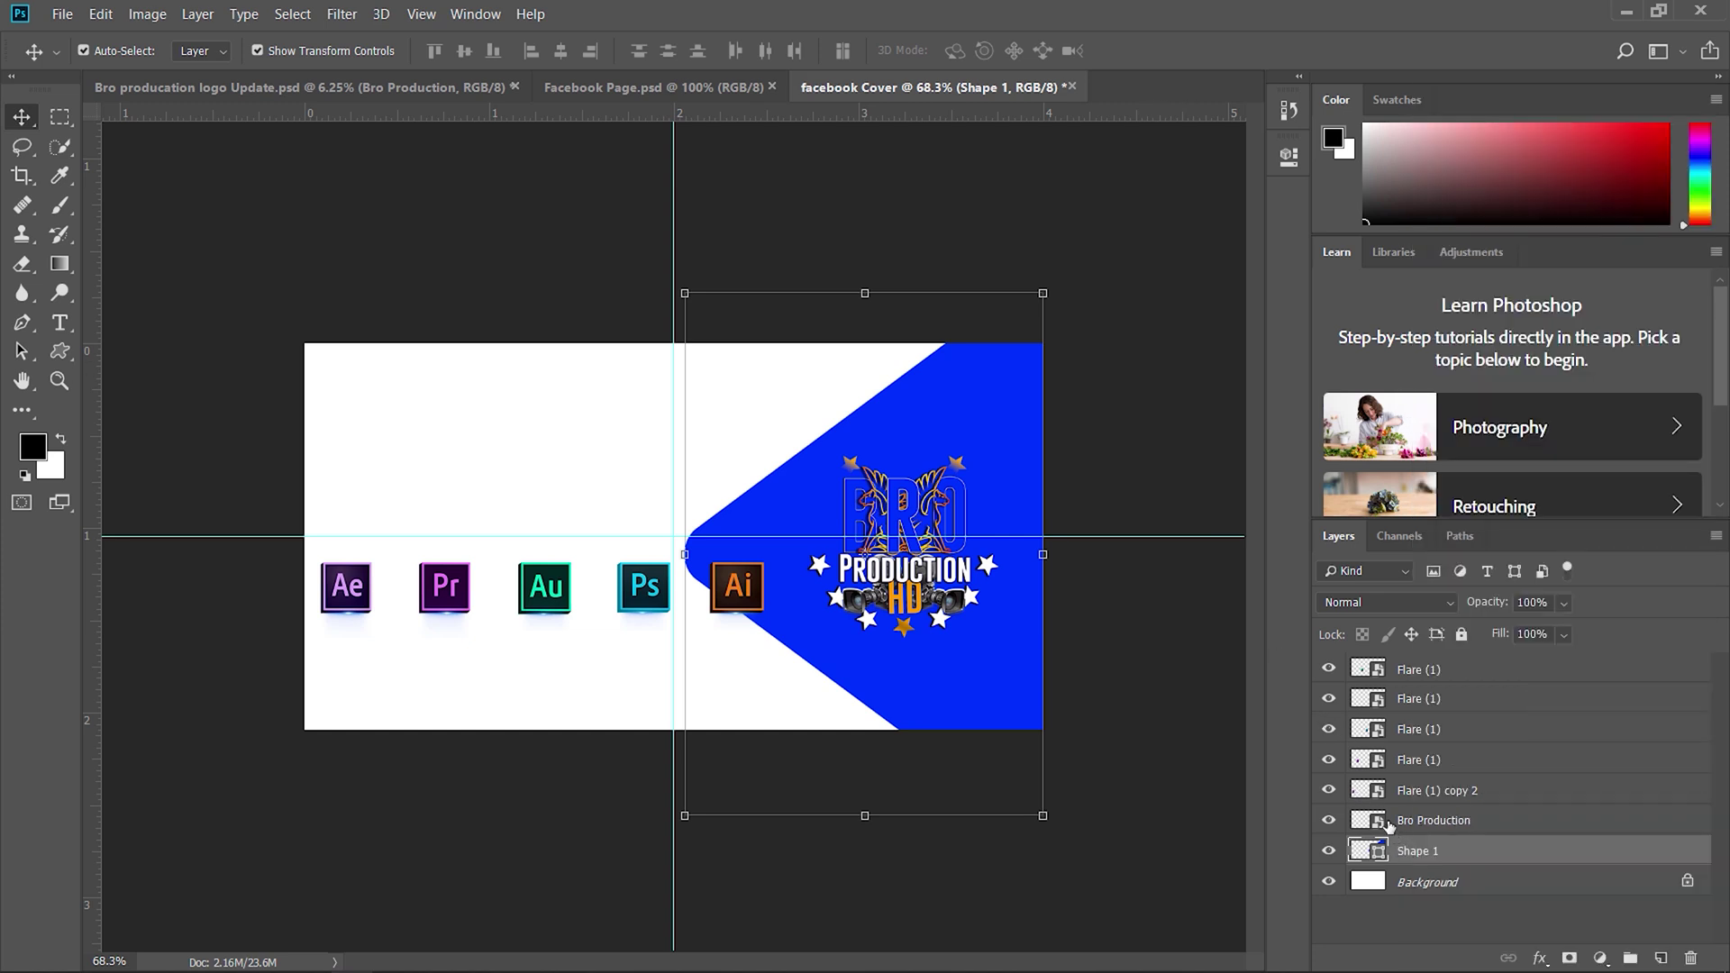
pyautogui.rightClick(1418, 853)
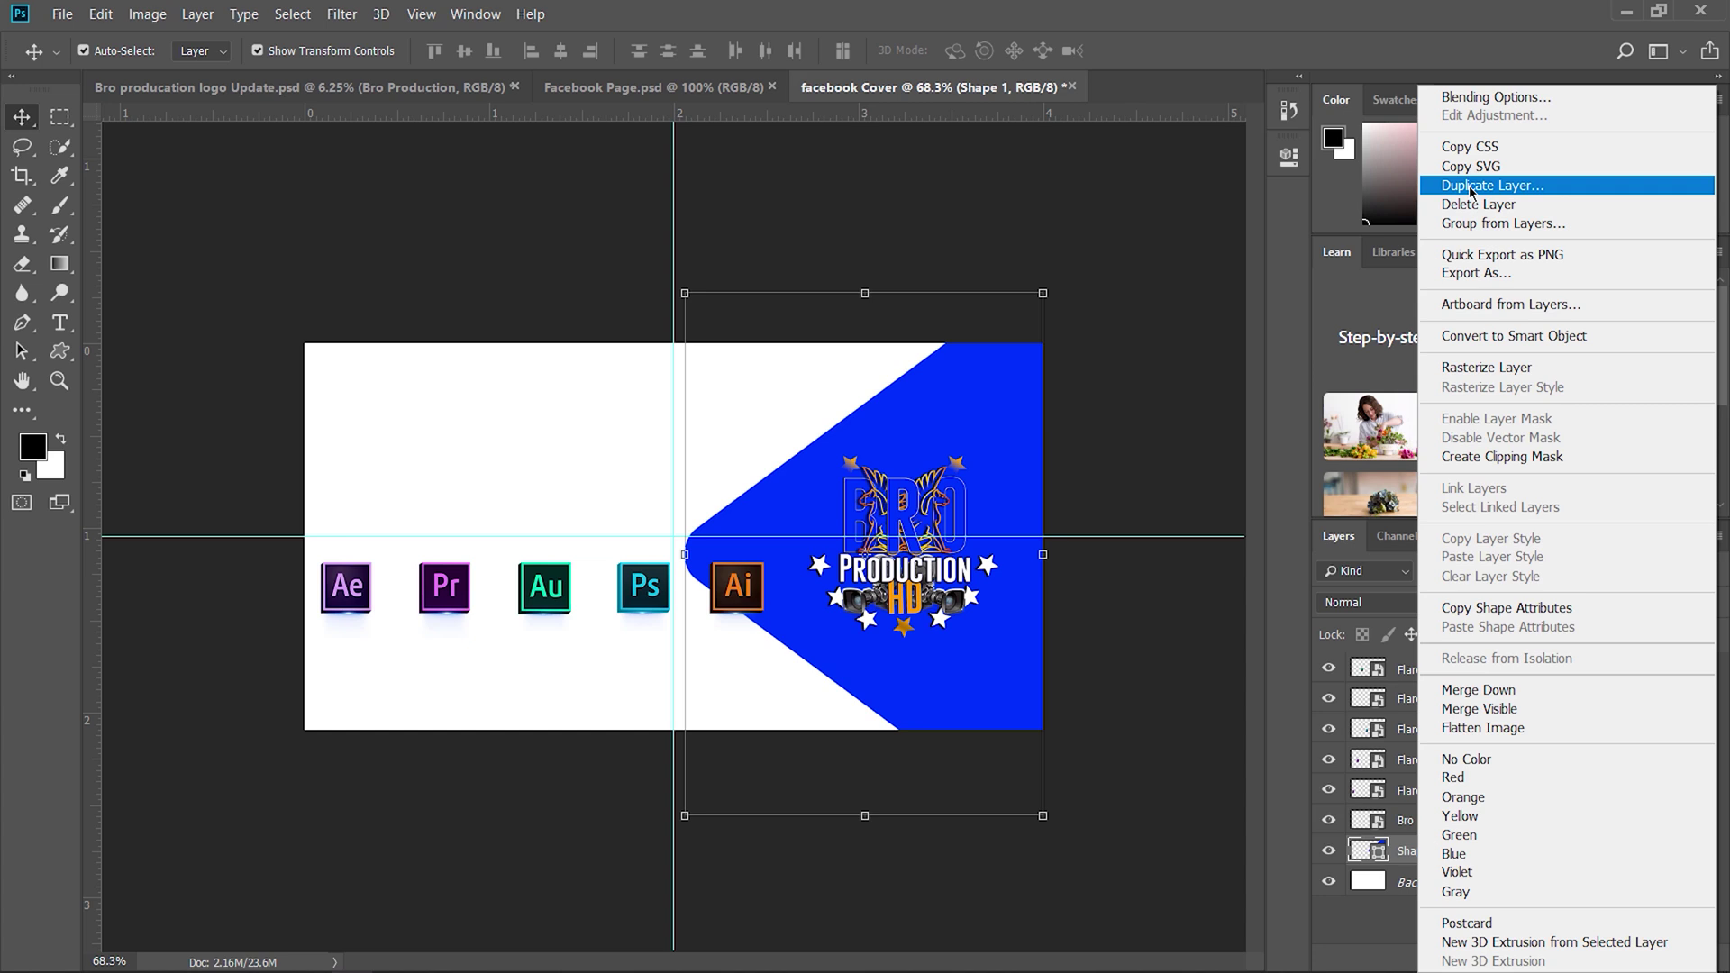
pyautogui.click(1470, 188)
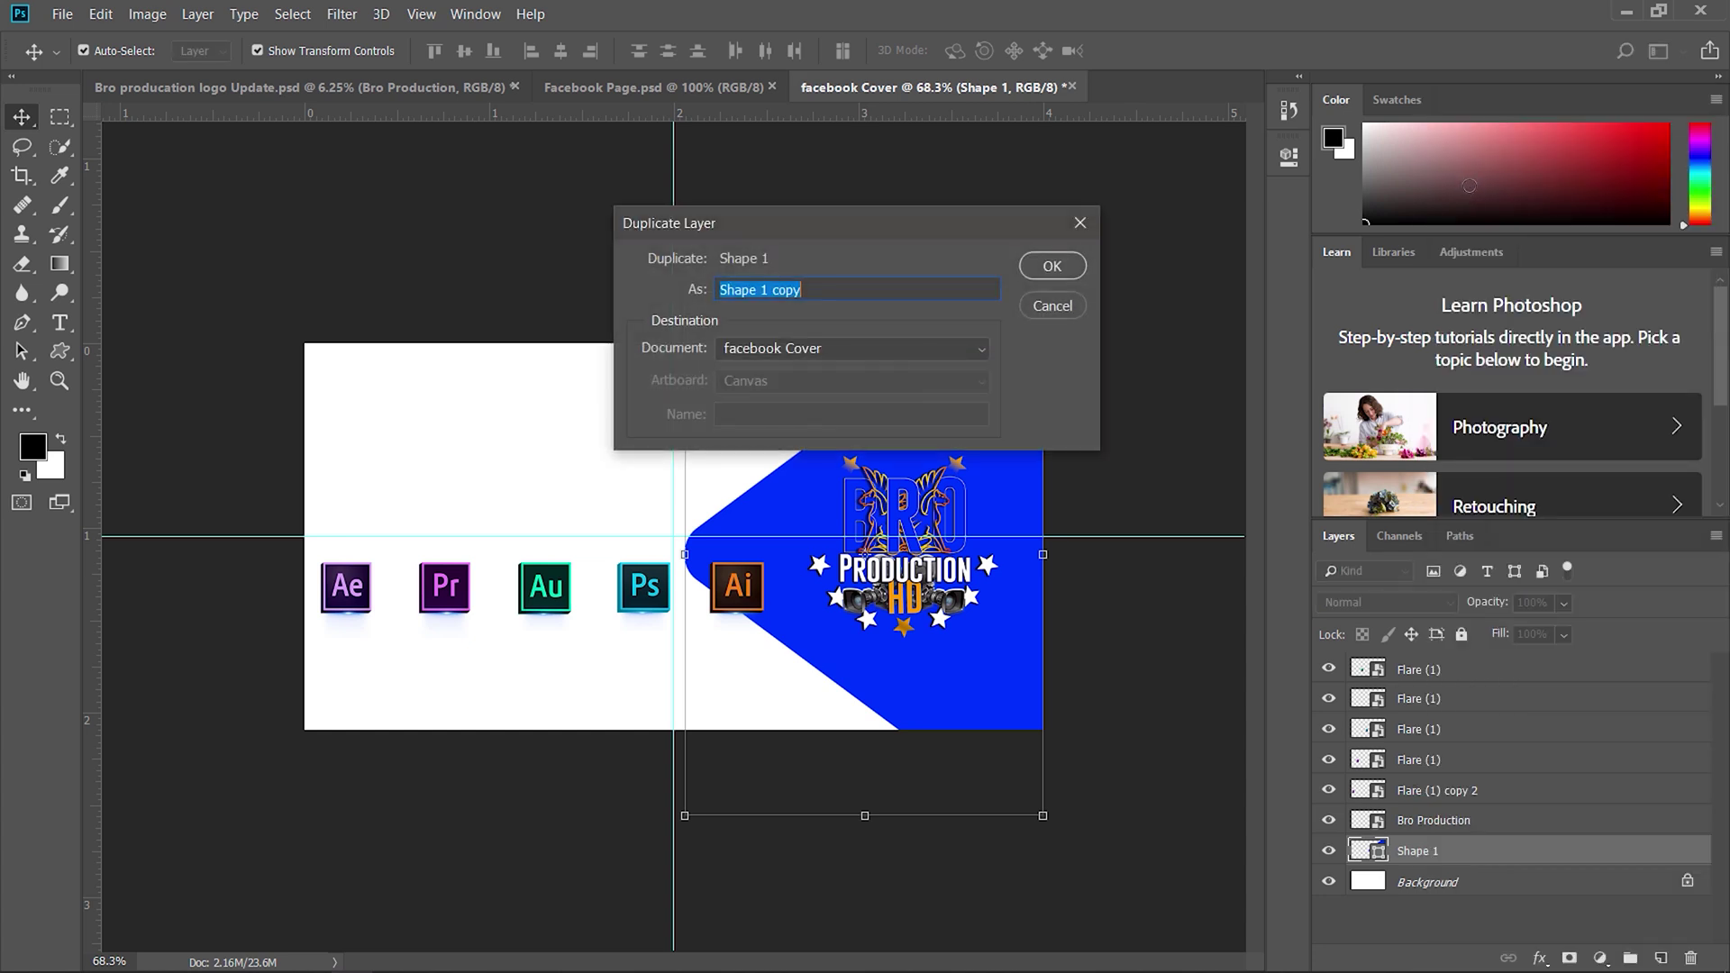
pyautogui.click(816, 286)
pyautogui.moveTo(816, 287); pyautogui.dragTo(761, 290)
pyautogui.write('2')
pyautogui.click(1052, 266)
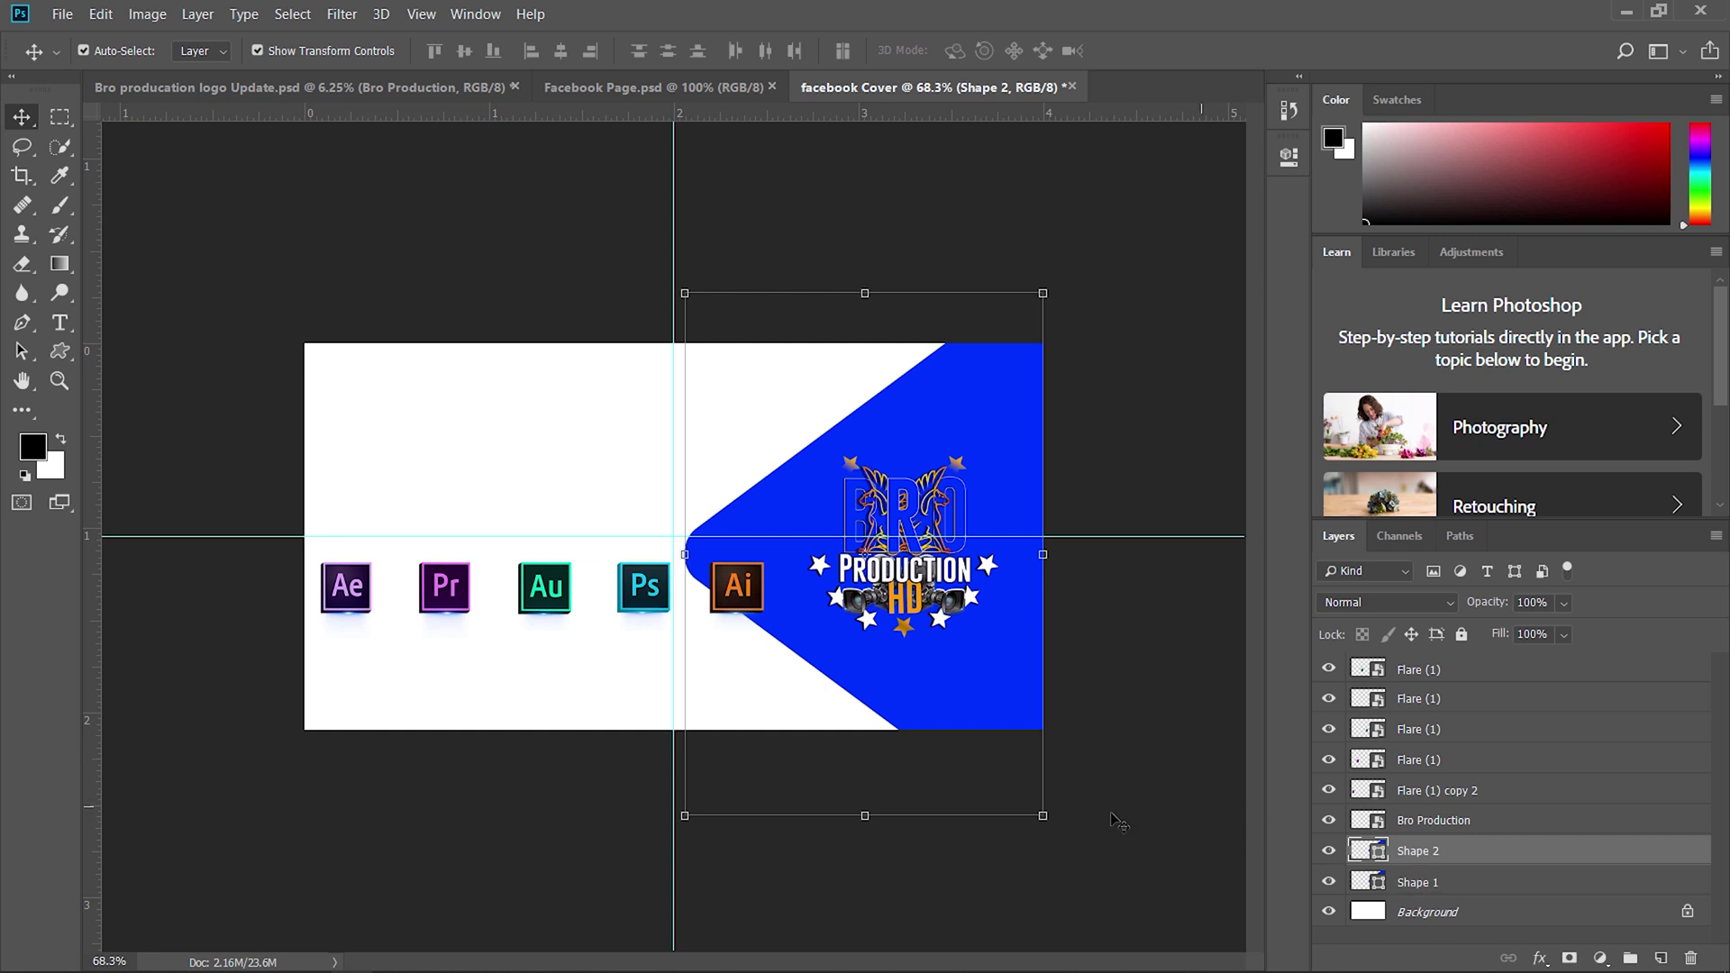
# Scale the duplicated triangle down to about 92.8% around its center
pyautogui.hotkey('ctrl', 't')
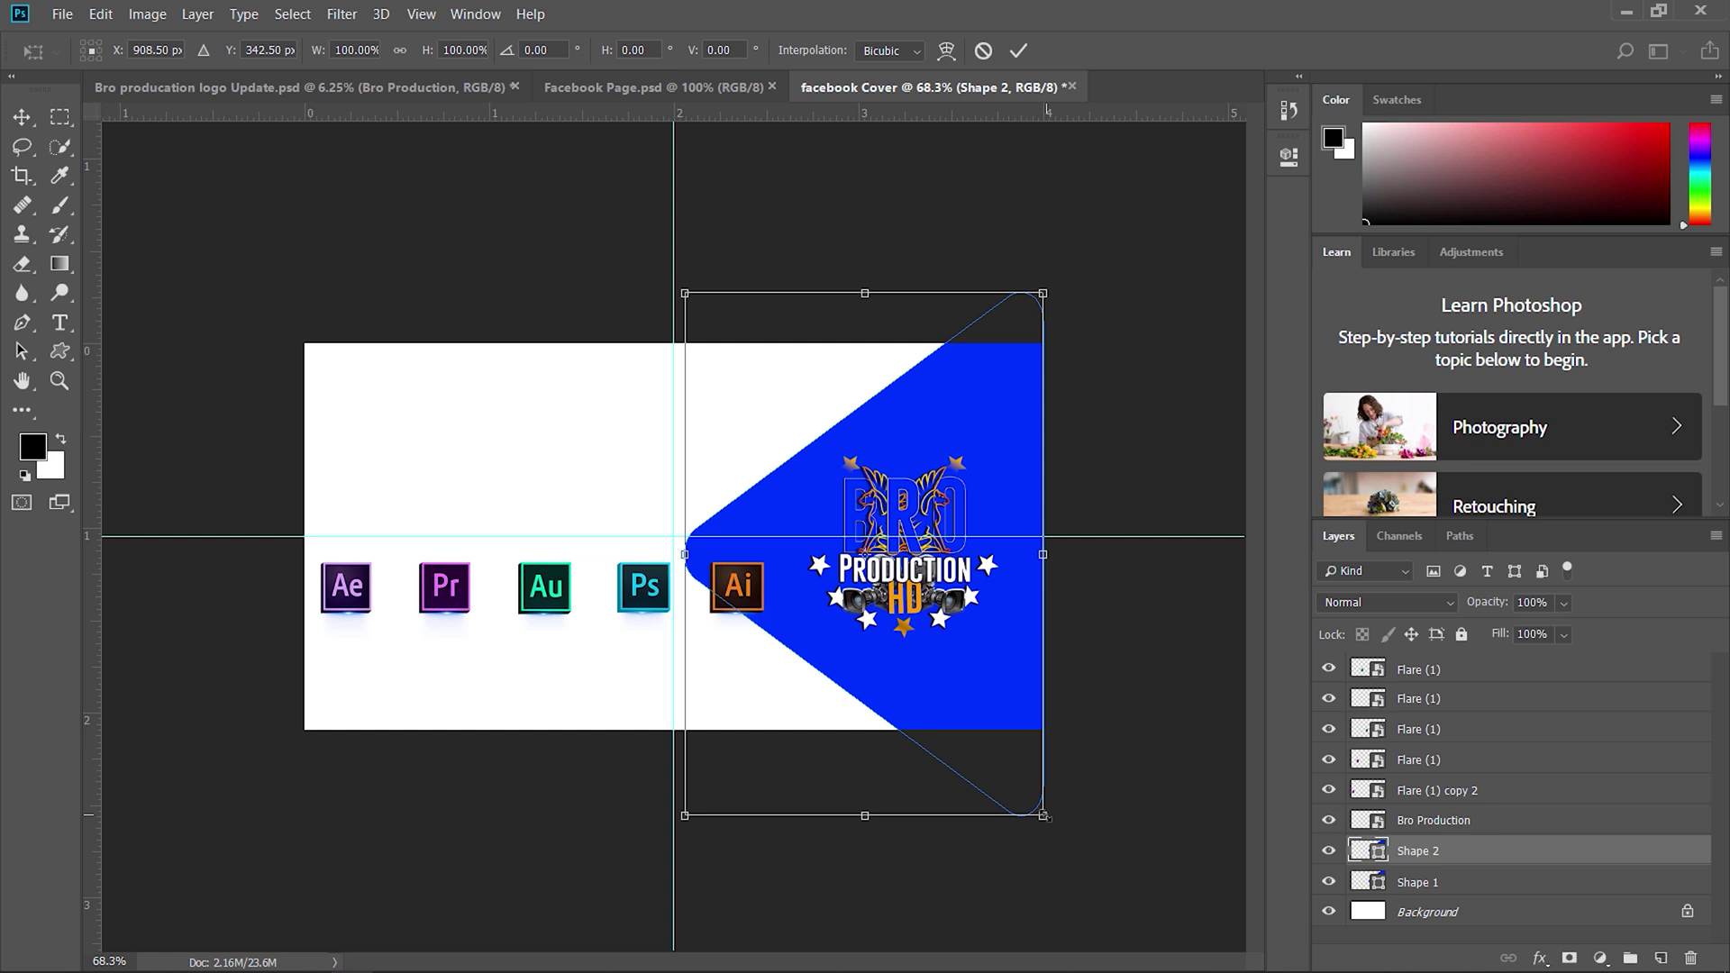
pyautogui.moveTo(1045, 816); pyautogui.dragTo(1024, 802)
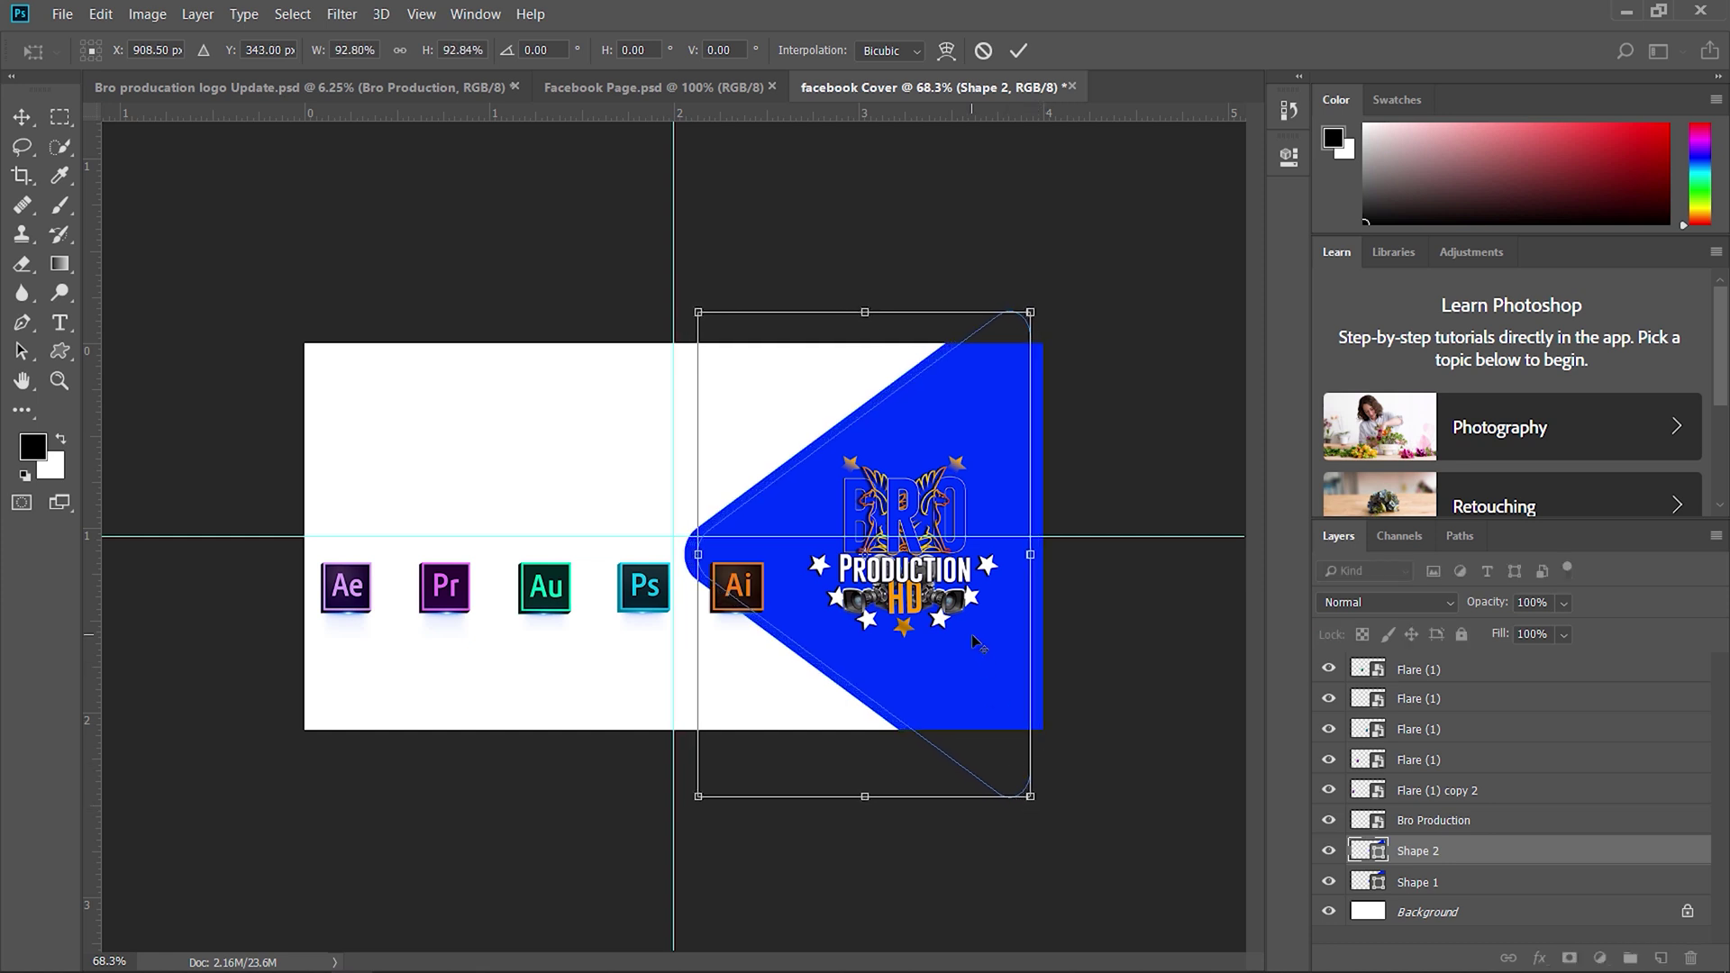
pyautogui.click(1018, 51)
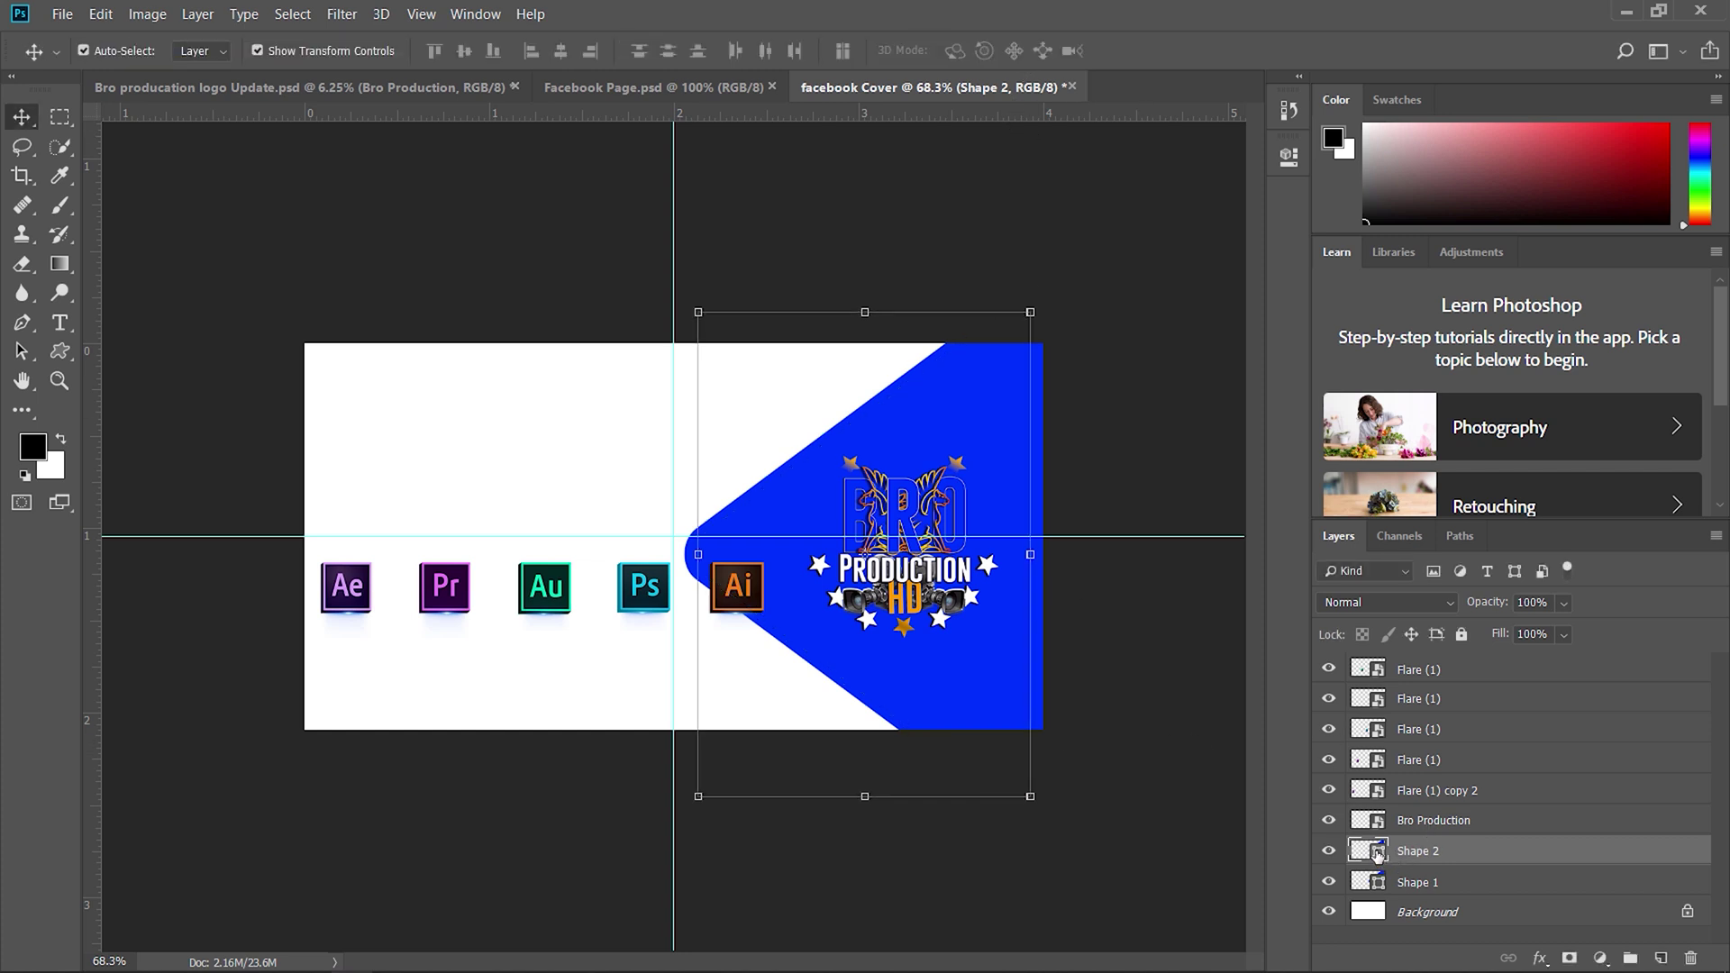
# Set the fill color of the smaller triangle, Shape 2, to white ffffff, after trying black
pyautogui.click(60, 352)
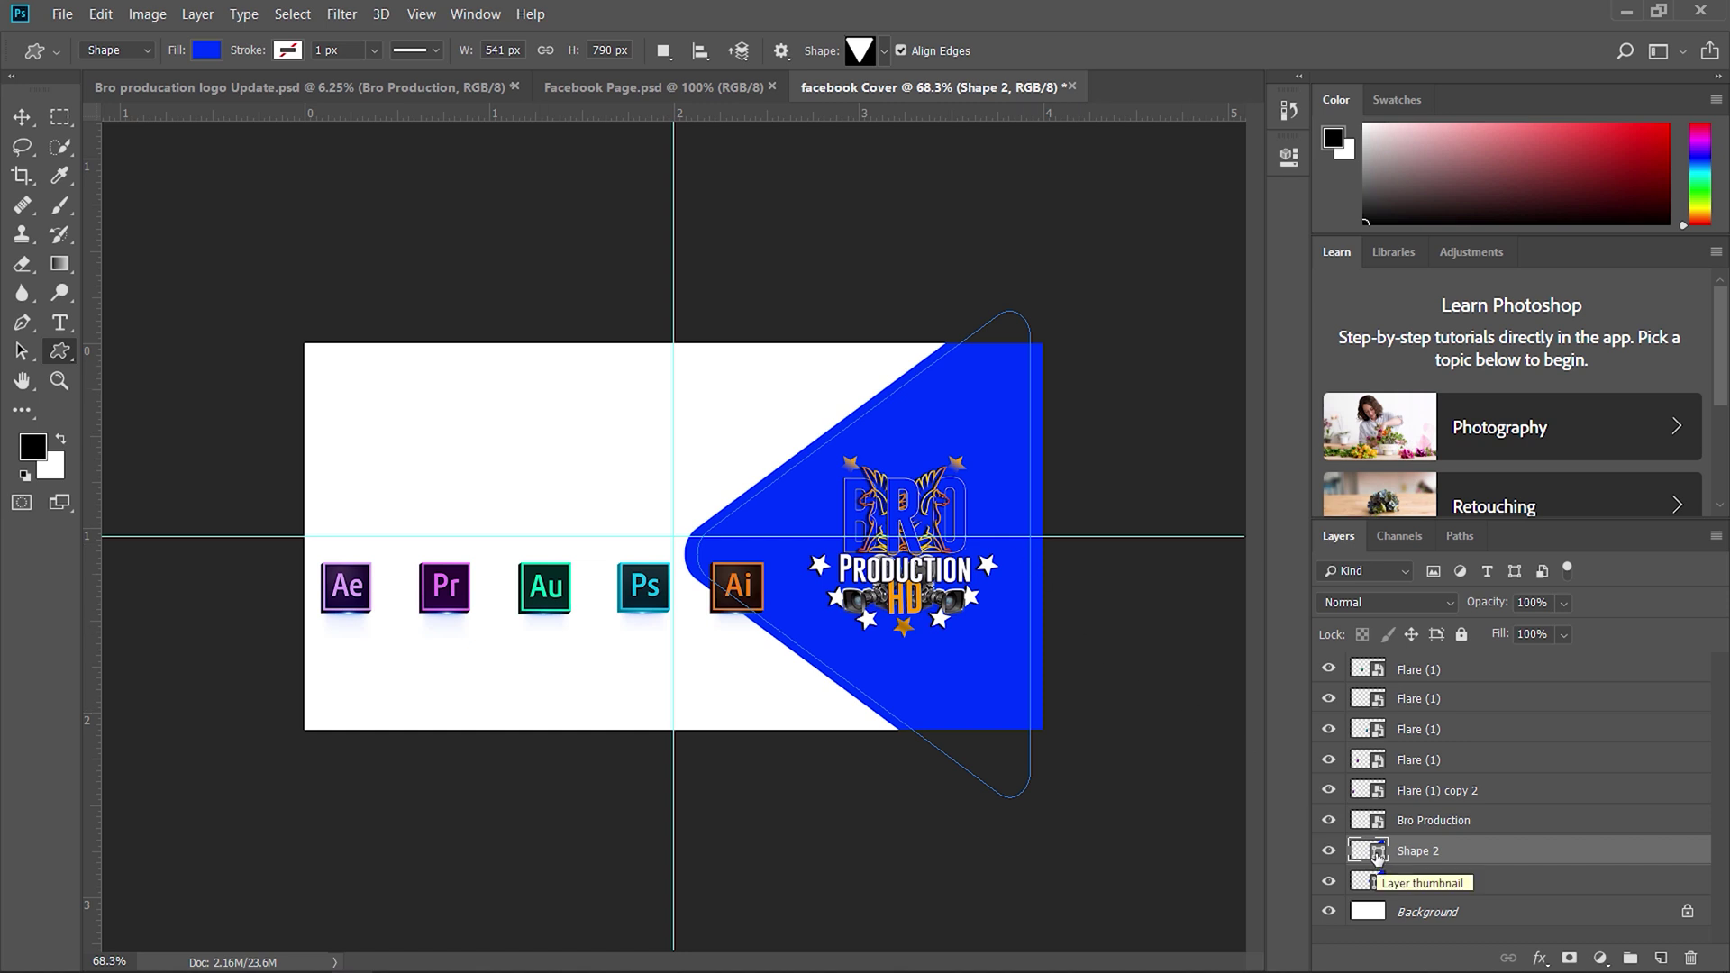
pyautogui.doubleClick(1379, 851)
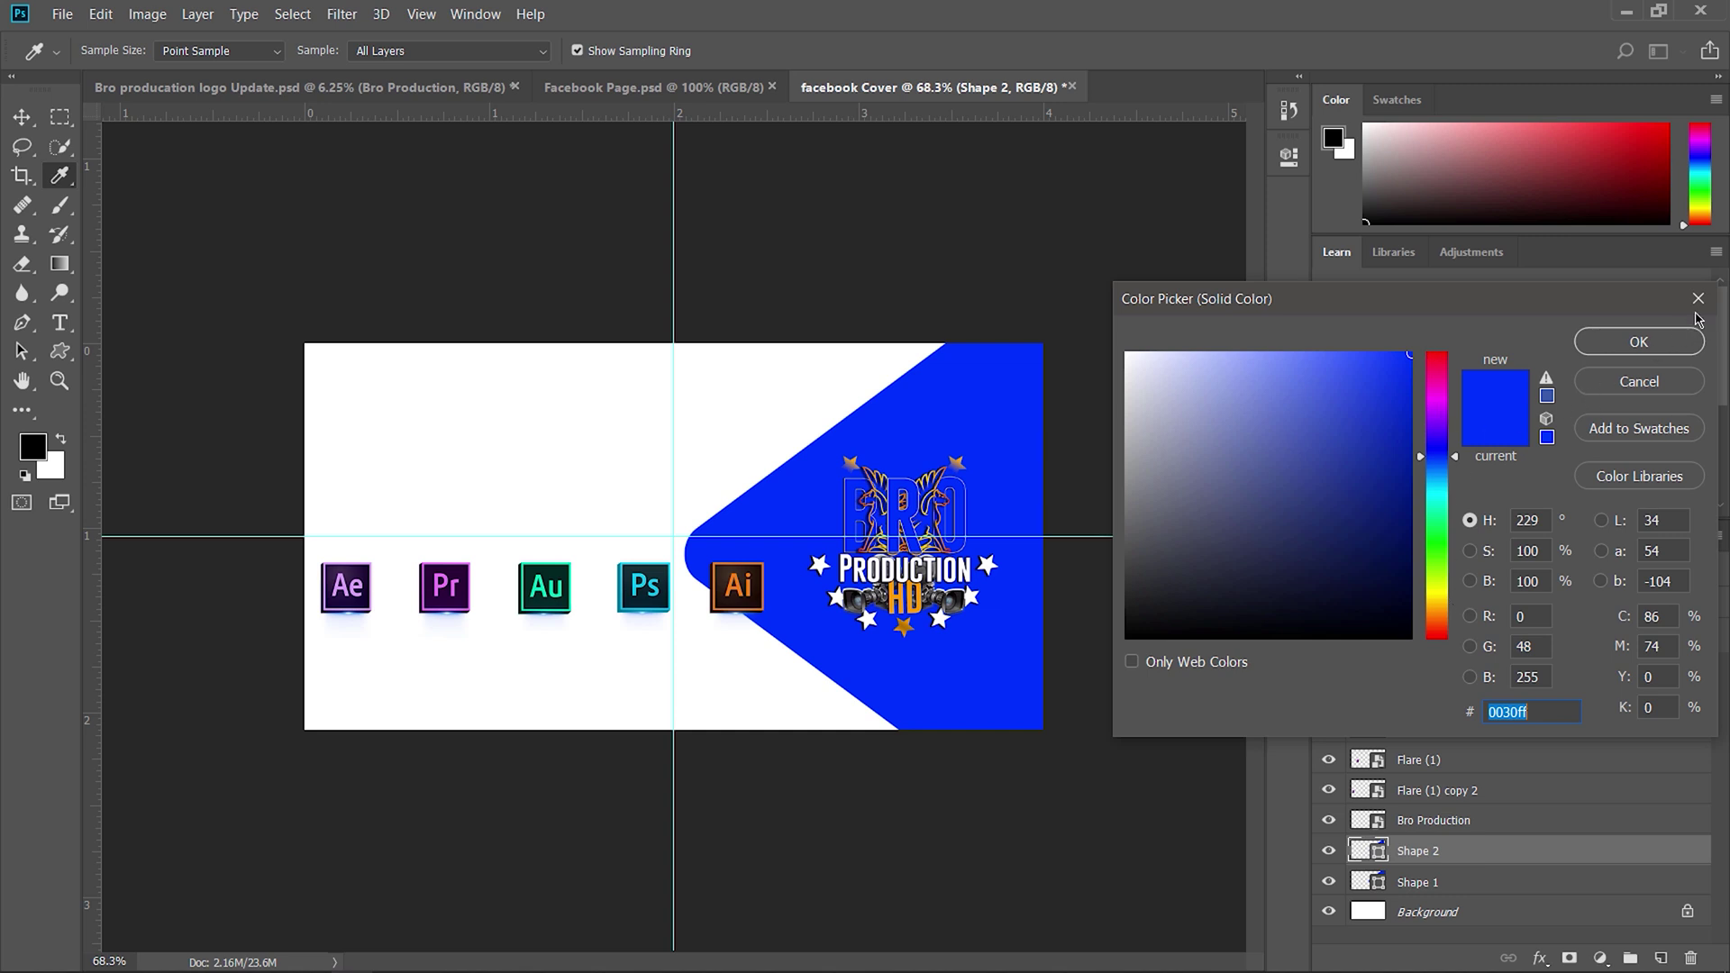
pyautogui.press('Return')
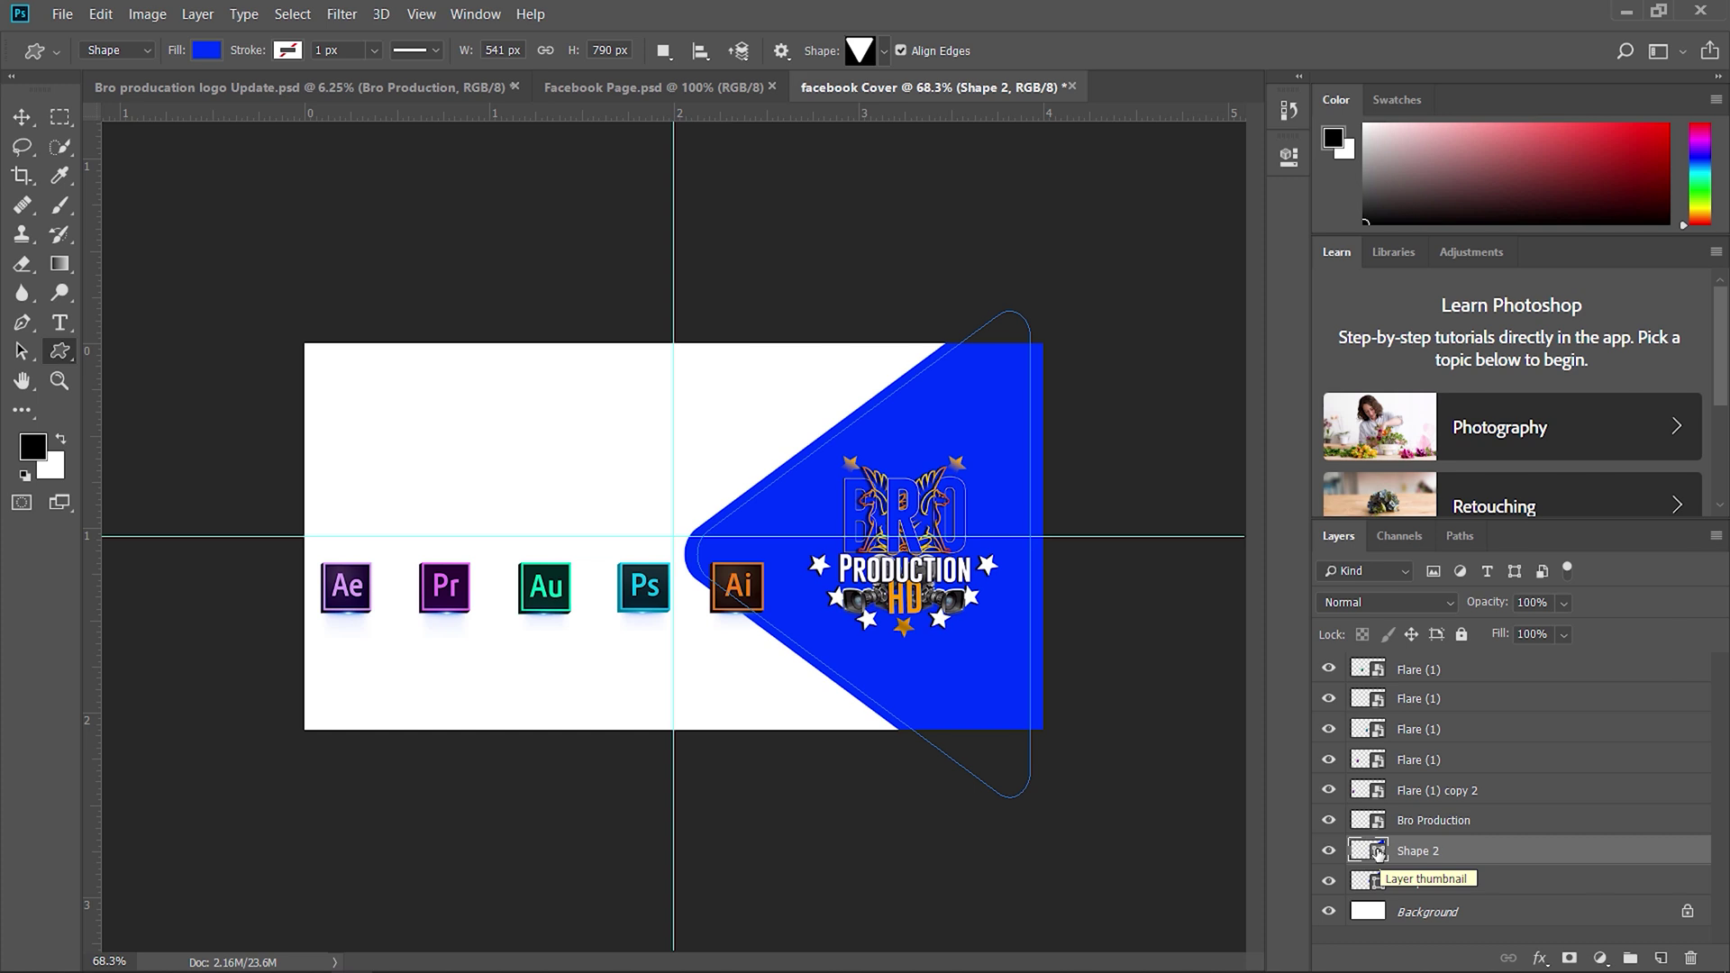
pyautogui.doubleClick(1379, 852)
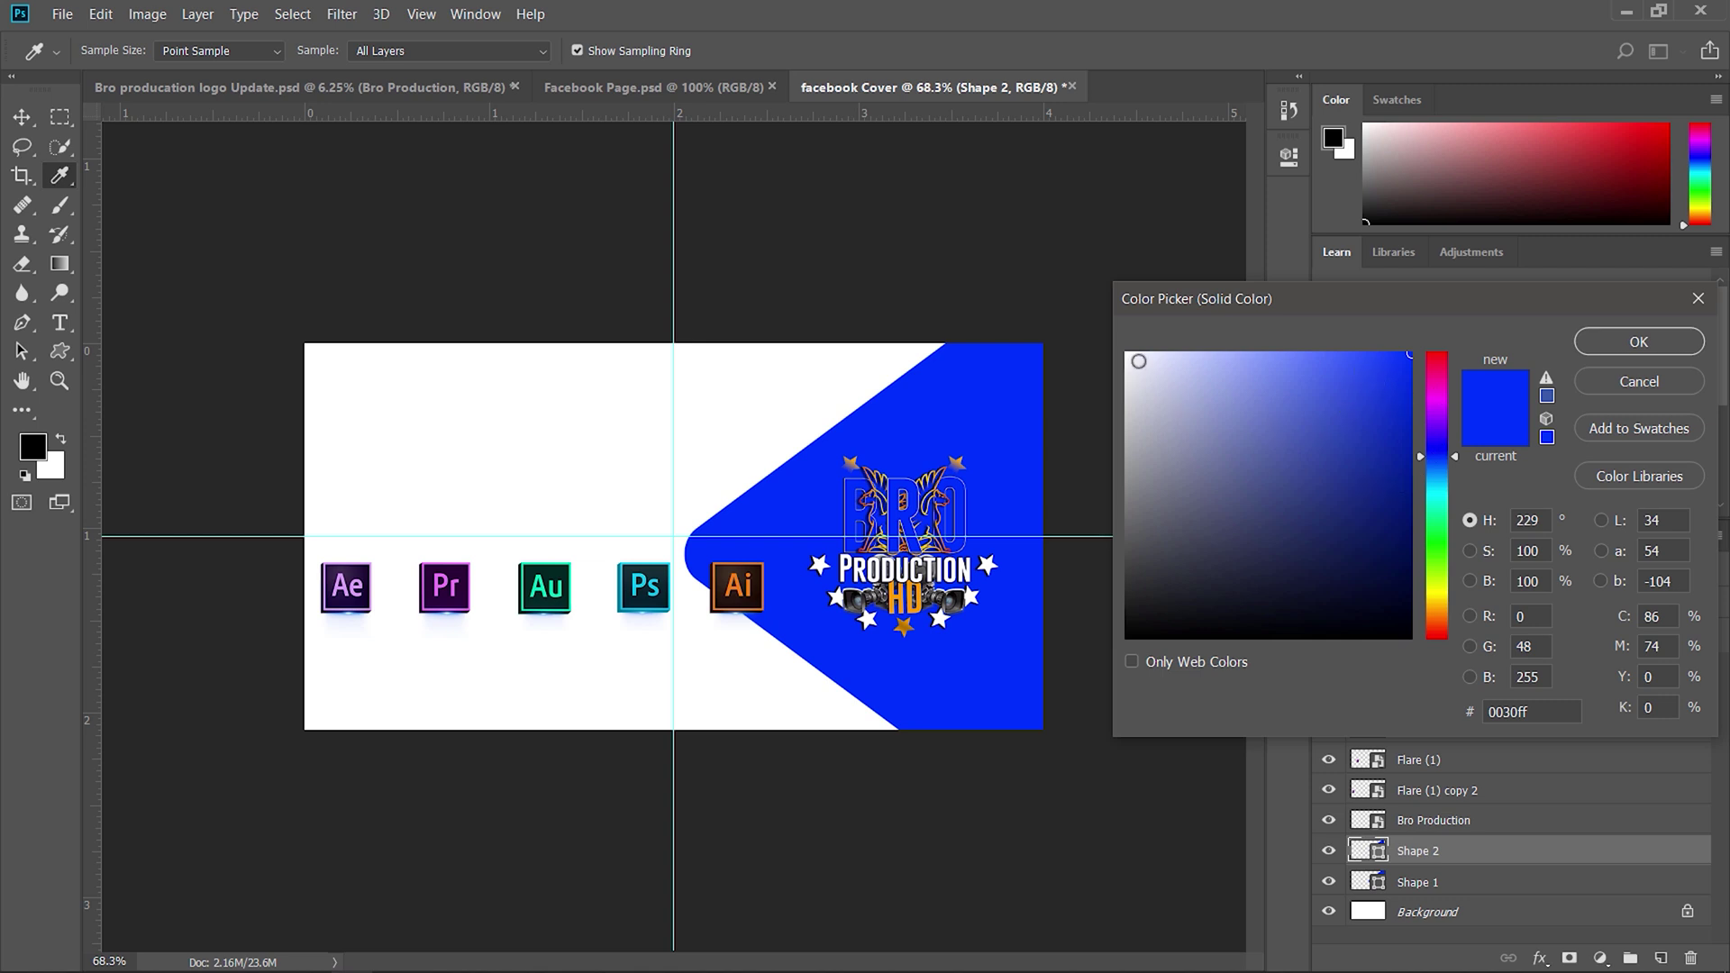
pyautogui.click(1127, 354)
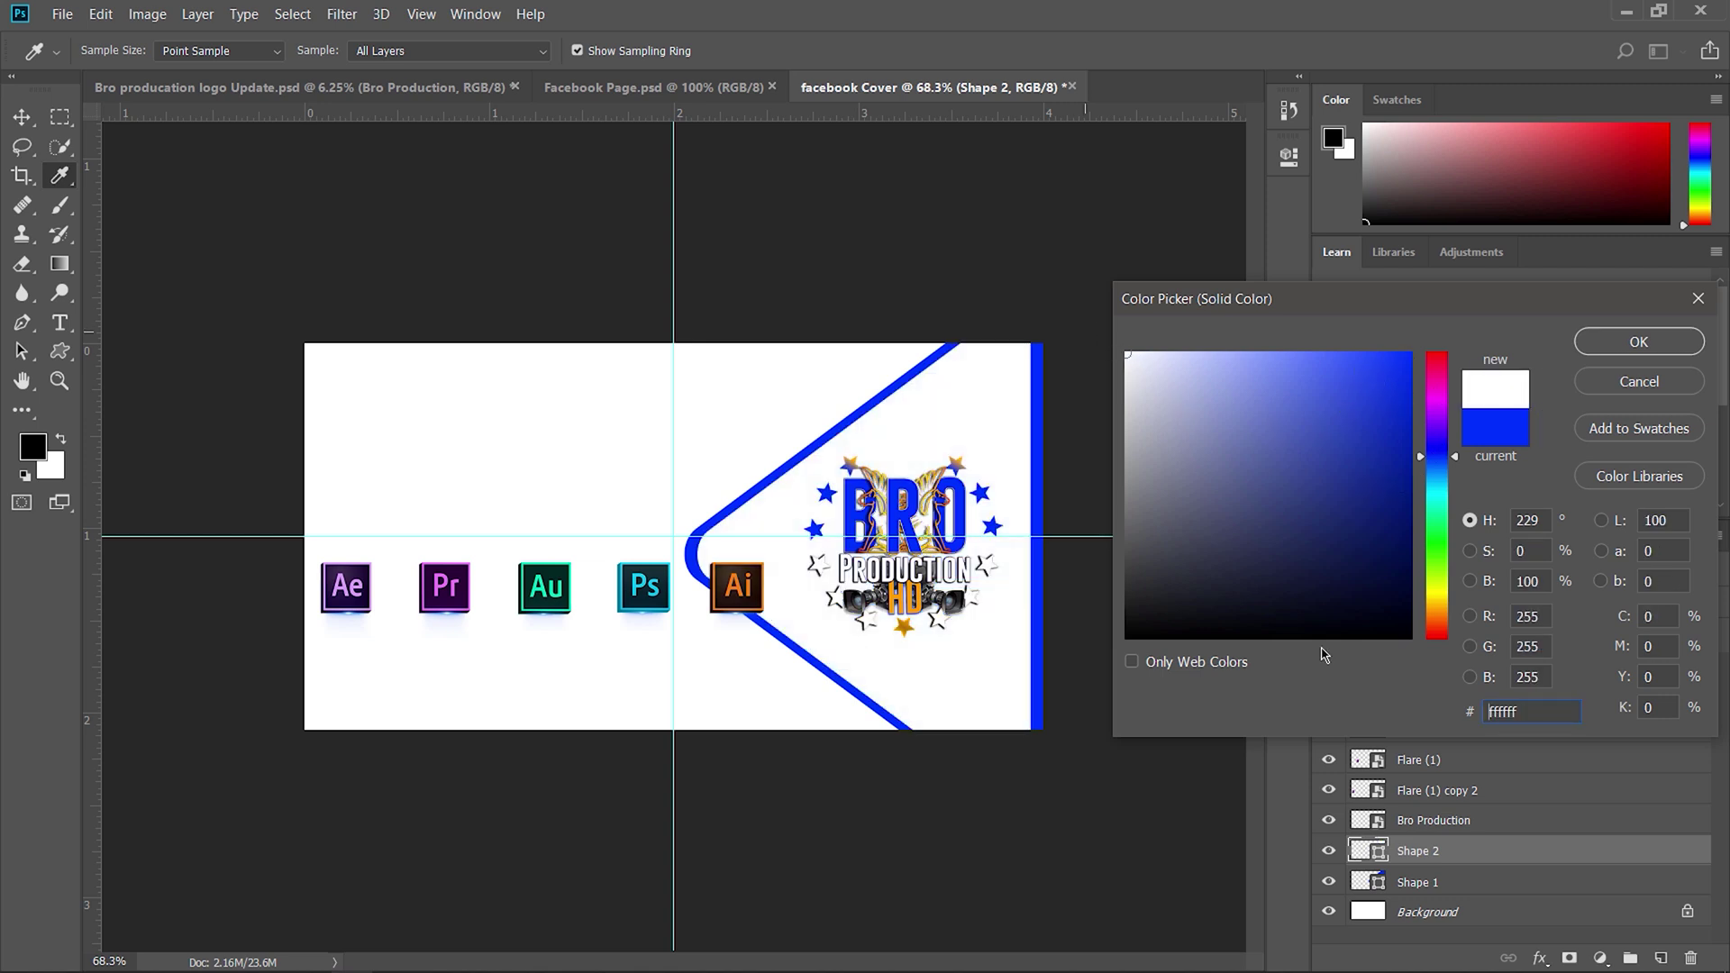
pyautogui.moveTo(1523, 712); pyautogui.dragTo(1451, 711)
pyautogui.moveTo(1128, 358)
pyautogui.mouseDown()
pyautogui.moveTo(1093, 328)
pyautogui.moveTo(1117, 352)
pyautogui.mouseUp()
pyautogui.click(1127, 637)
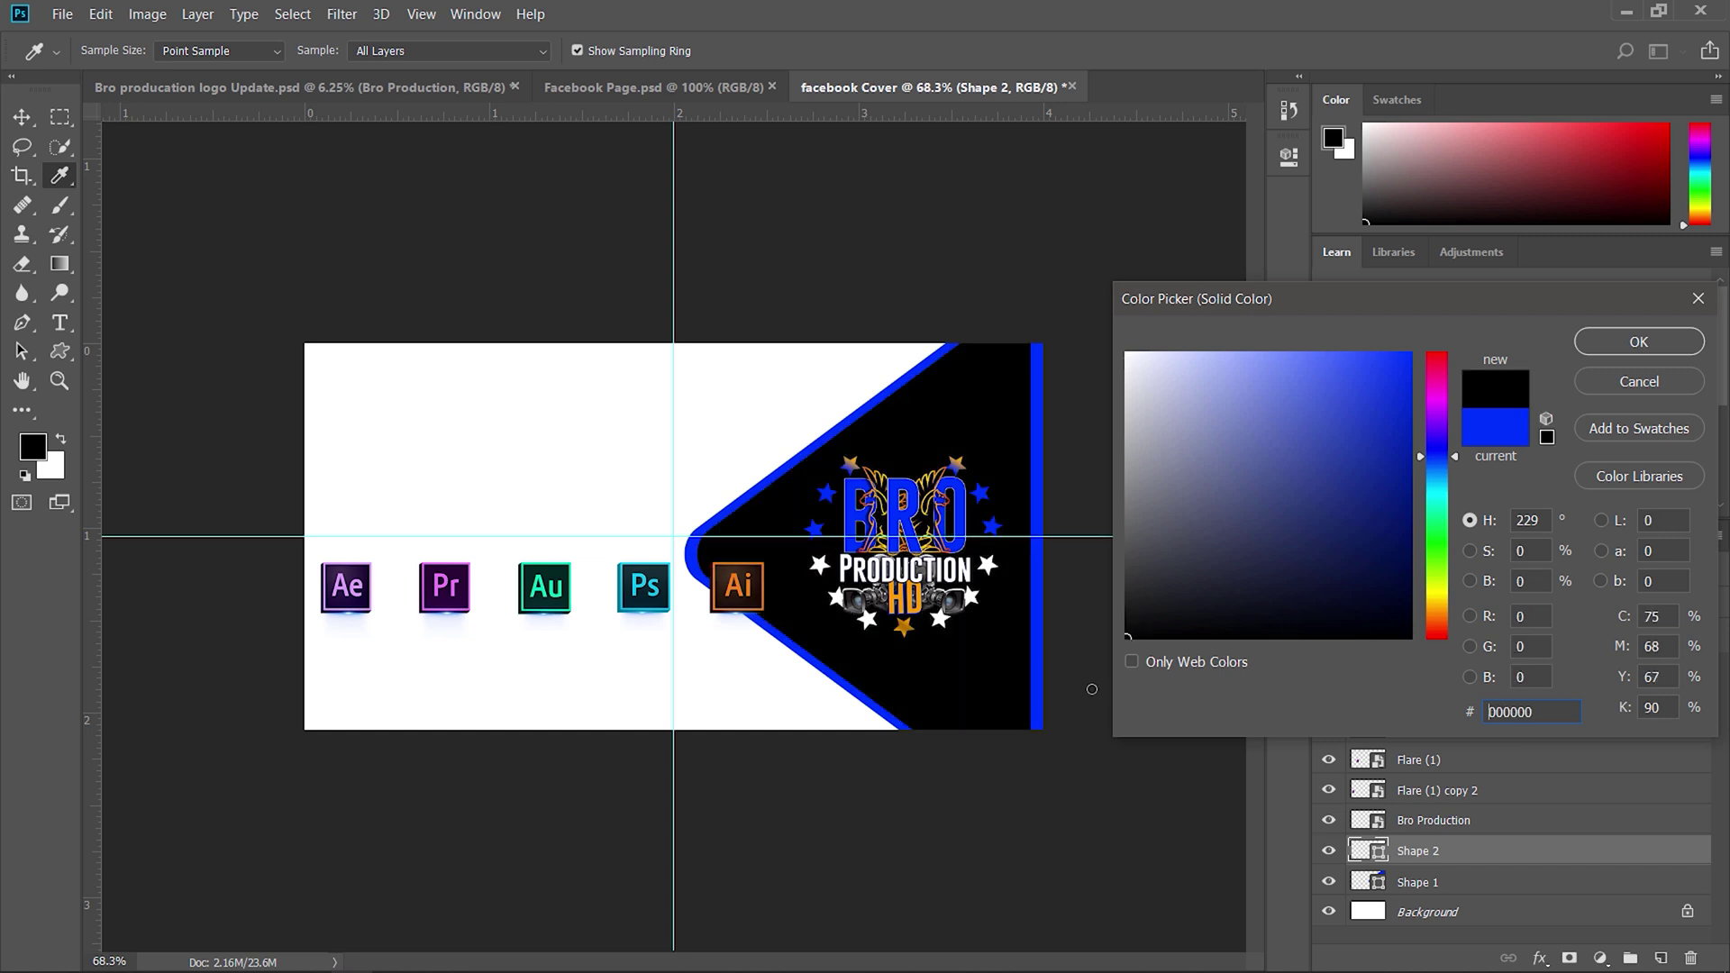
pyautogui.click(1128, 353)
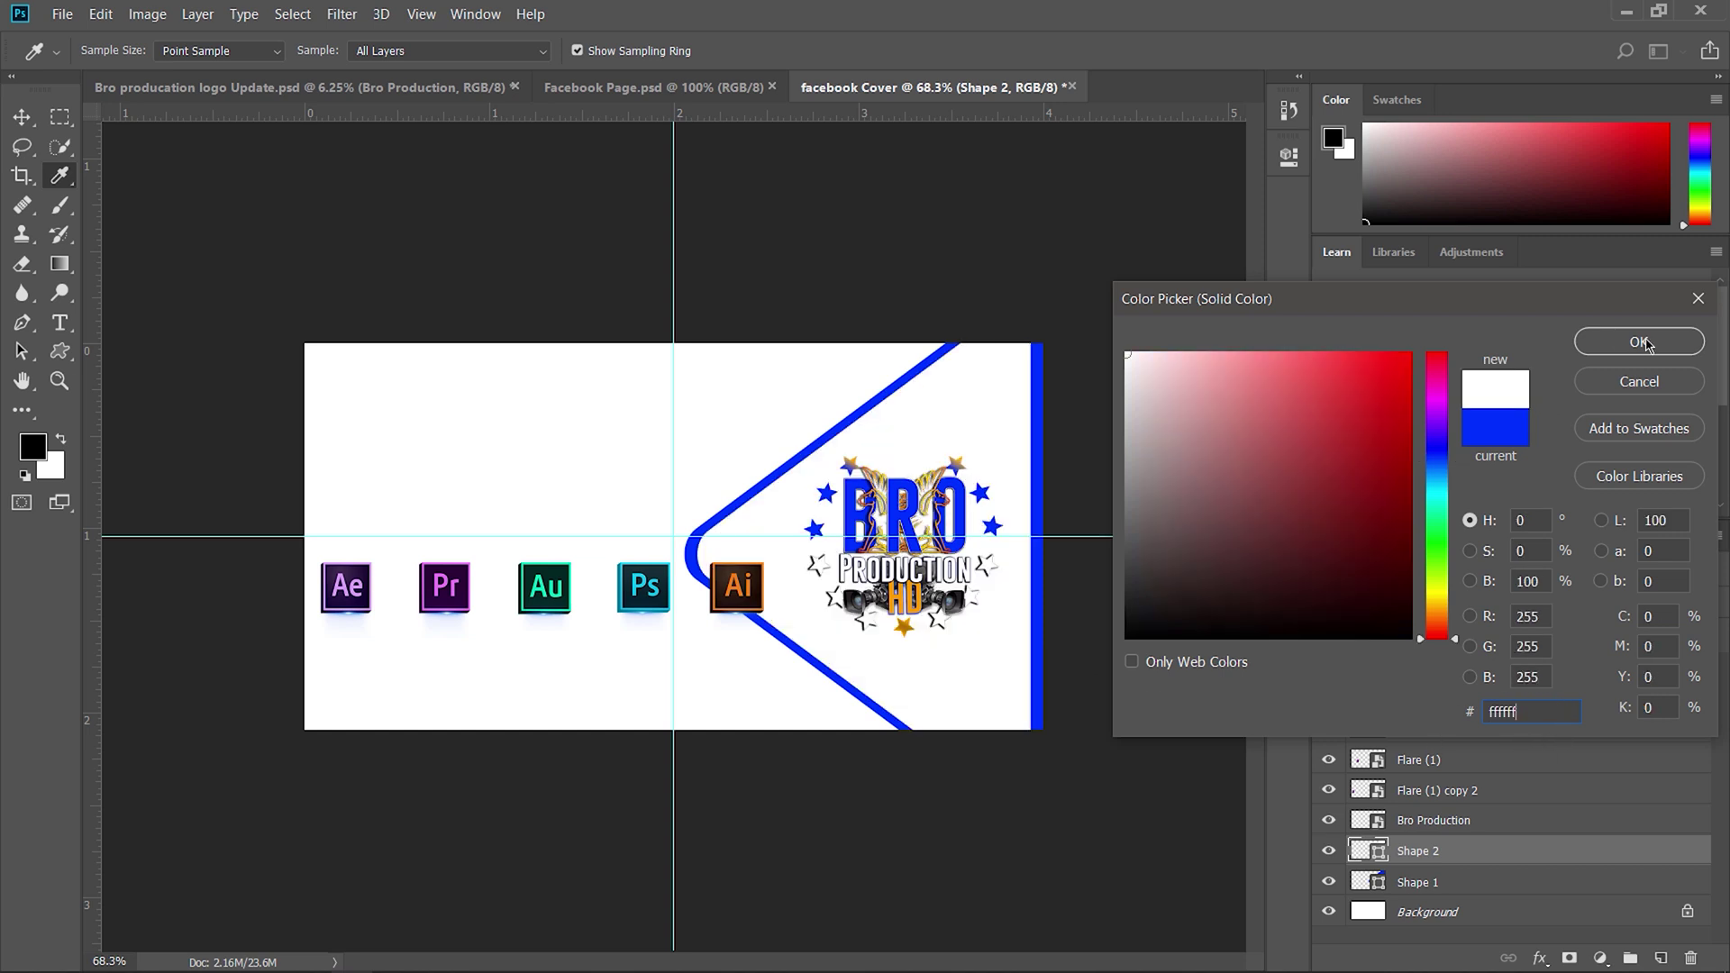
pyautogui.click(1641, 343)
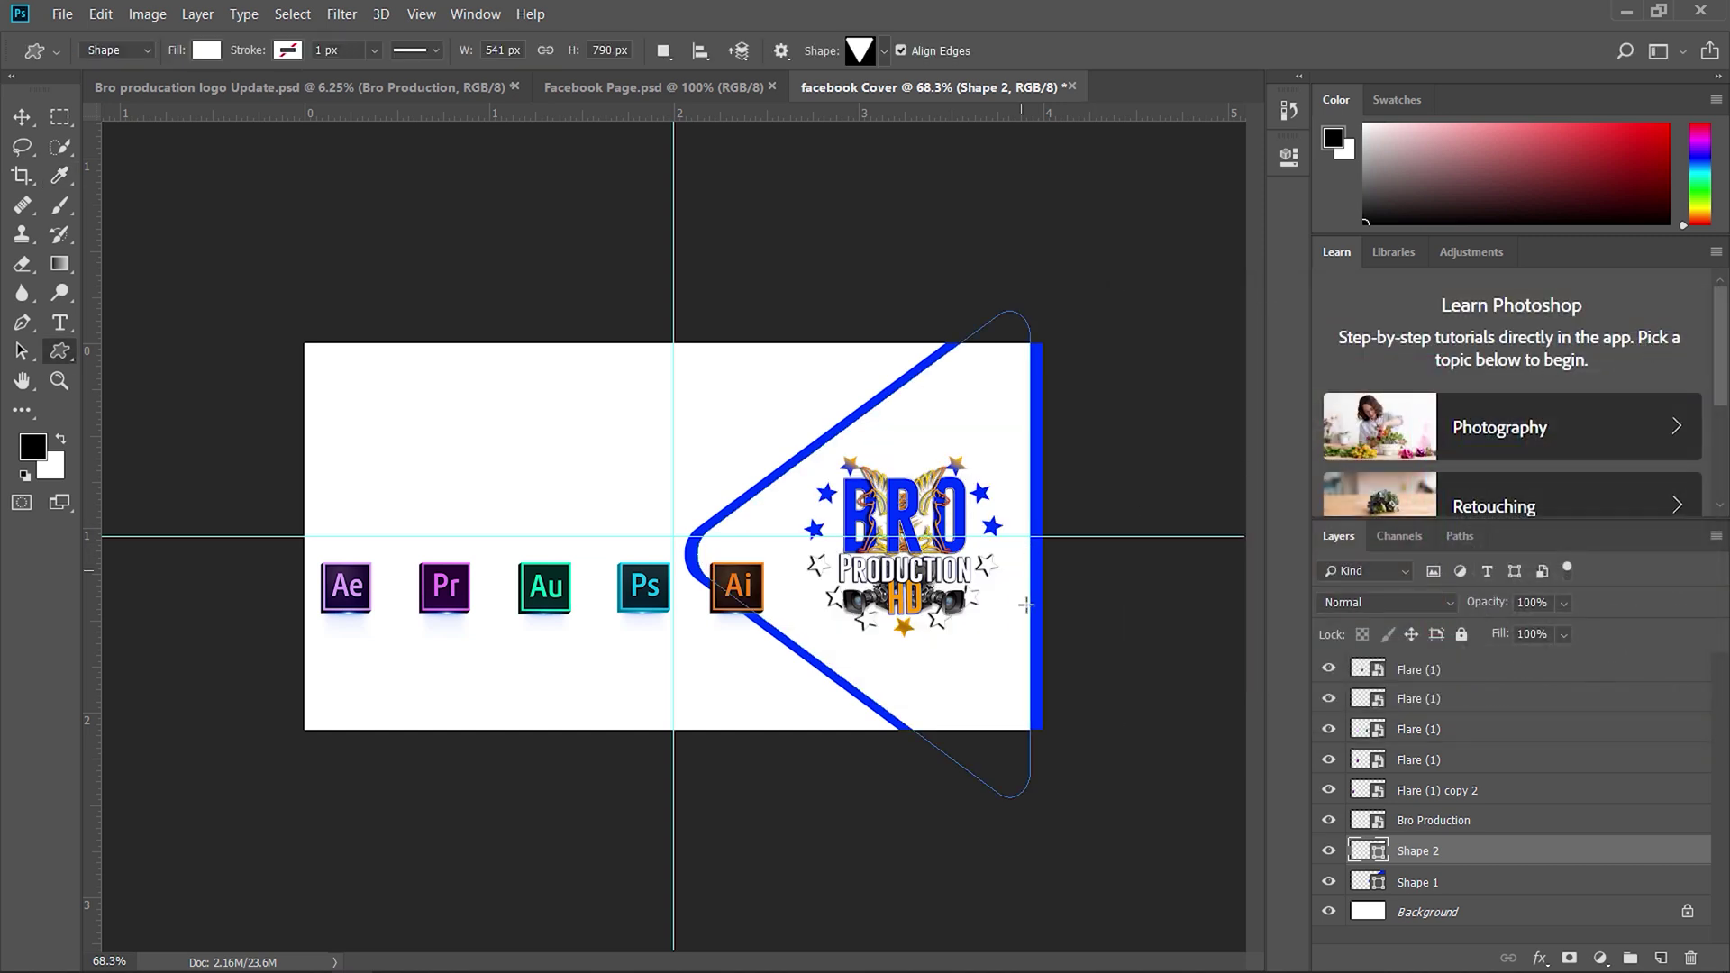
# Shift both triangles right until the blue strip along the cover's right edge lies off the canvas, and move the logo slightly right to match
pyautogui.click(20, 125)
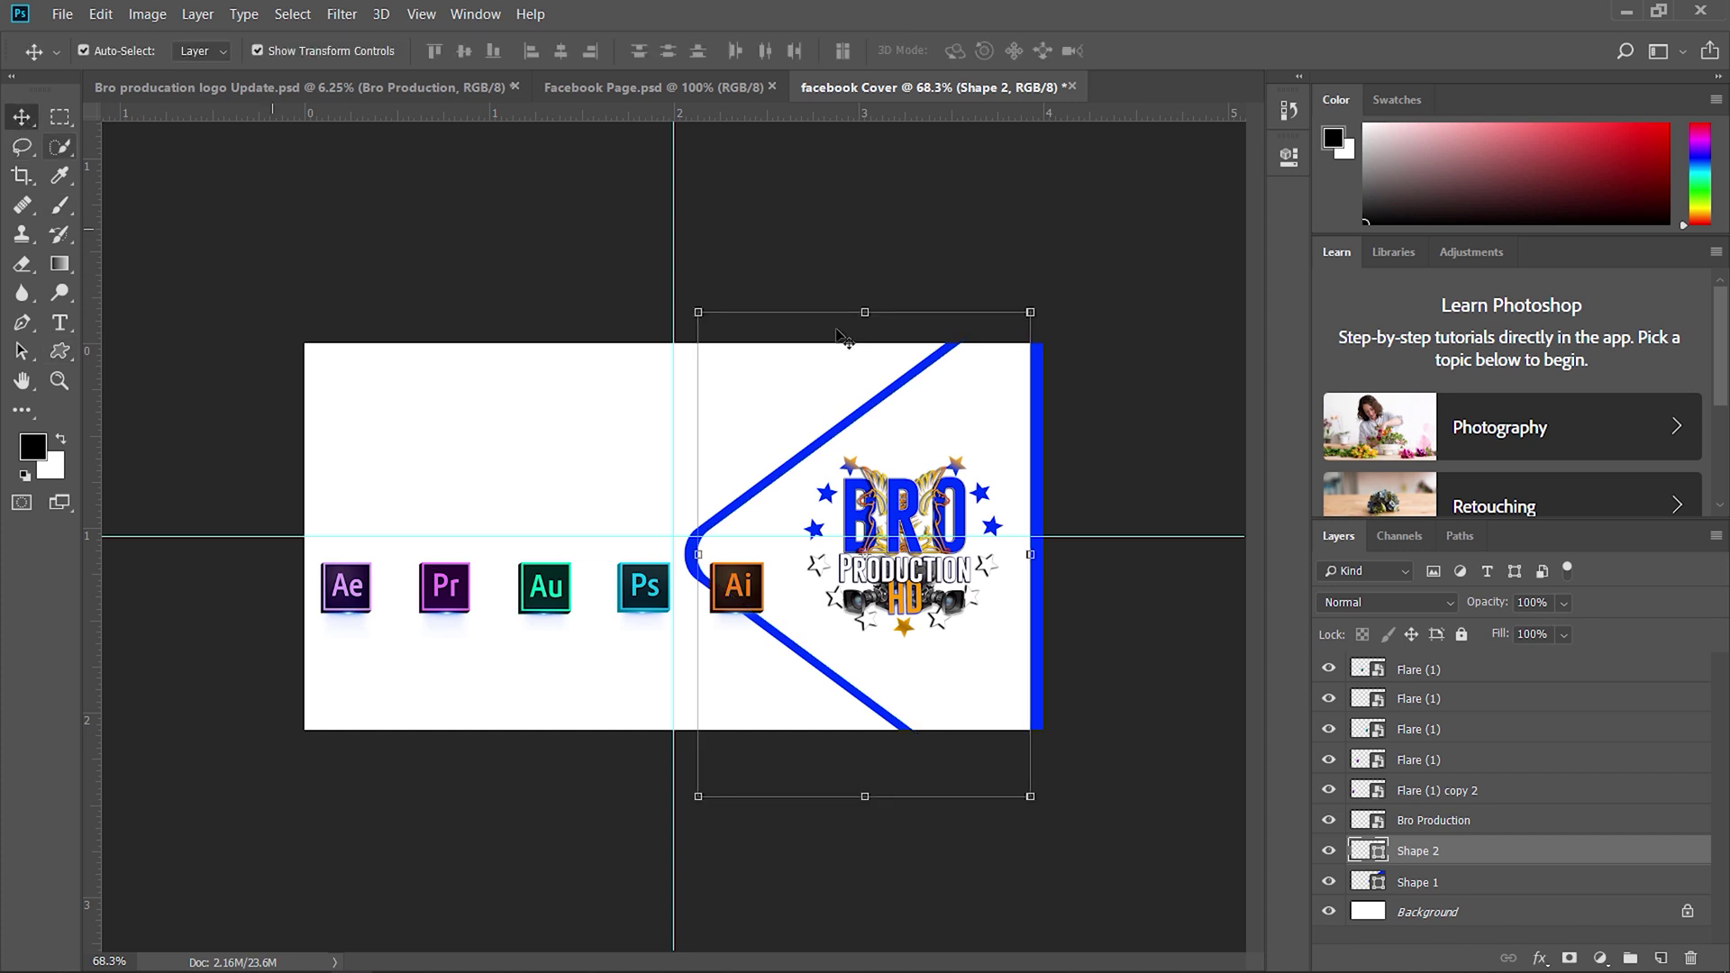
pyautogui.keyDown('ctrl'); pyautogui.click(1437, 883); pyautogui.keyUp('ctrl')
pyautogui.press('Right')
pyautogui.press('Right')
pyautogui.press('Right')
pyautogui.press('Right')
pyautogui.press('Right')
pyautogui.press('Right')
pyautogui.press('Right')
pyautogui.press('Right')
pyautogui.press('Right')
pyautogui.press('Right')
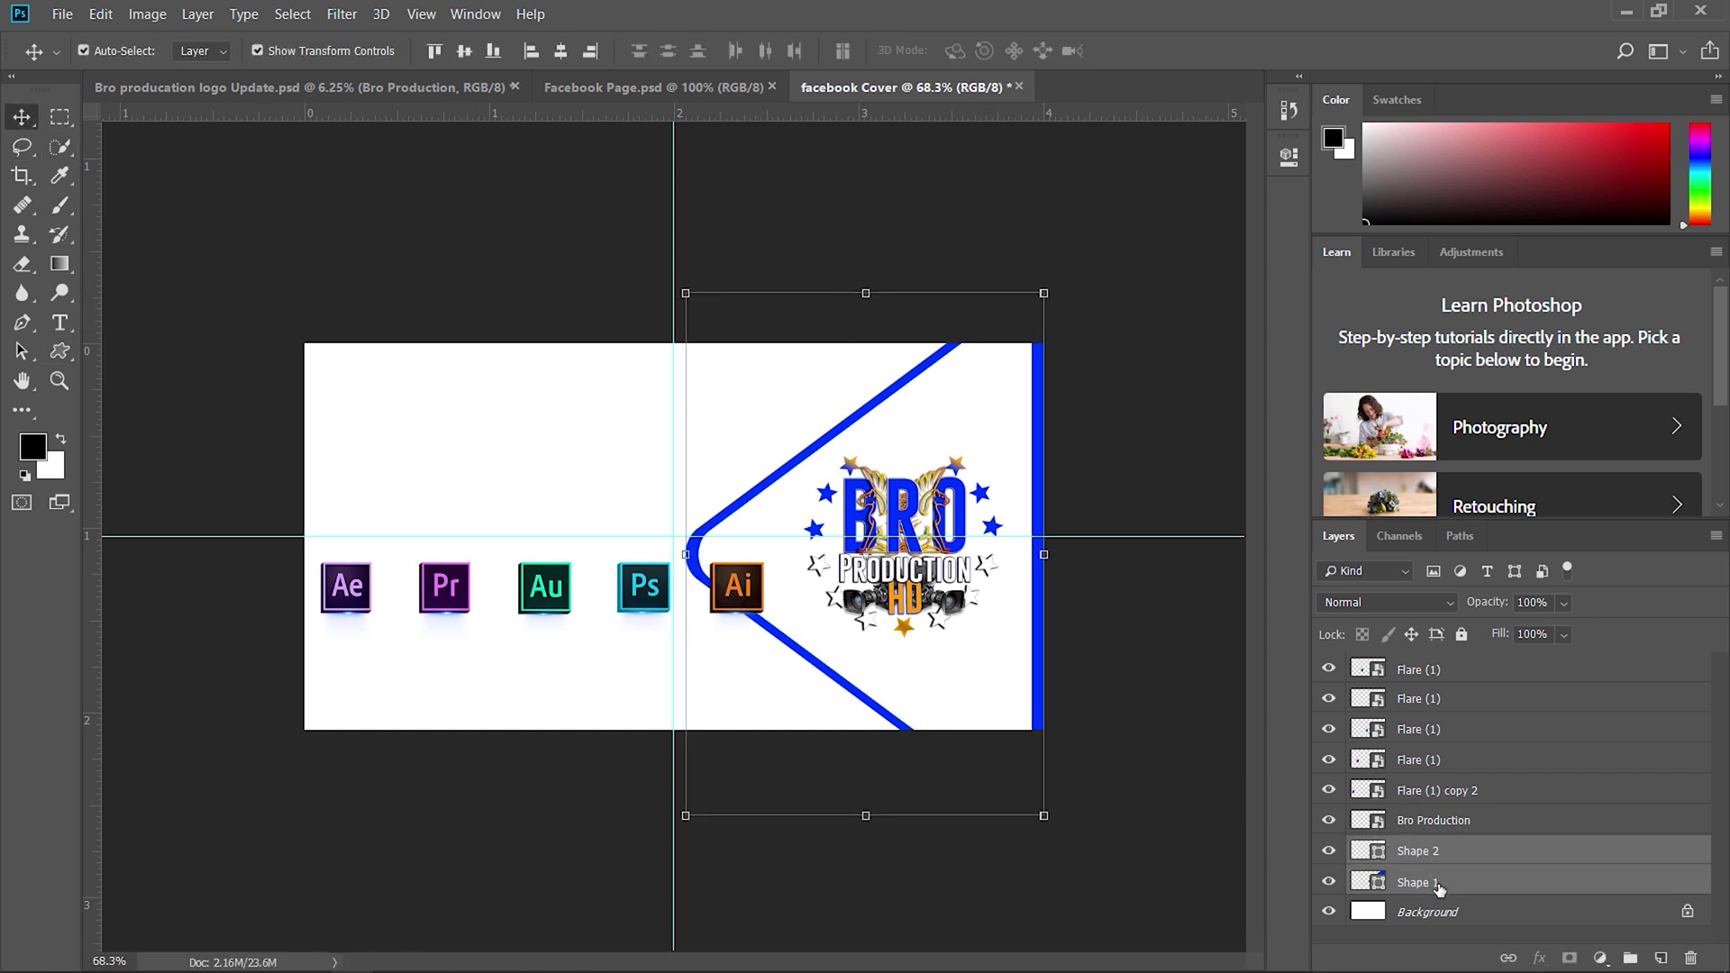
pyautogui.press('Right')
pyautogui.press('Right')
pyautogui.press('Right')
pyautogui.press('Right')
pyautogui.press('Right')
pyautogui.press('Right')
pyautogui.press('Right')
pyautogui.press('Right')
pyautogui.press('Right')
pyautogui.press('Right')
pyautogui.press('Right')
pyautogui.press('Right')
pyautogui.press('Right')
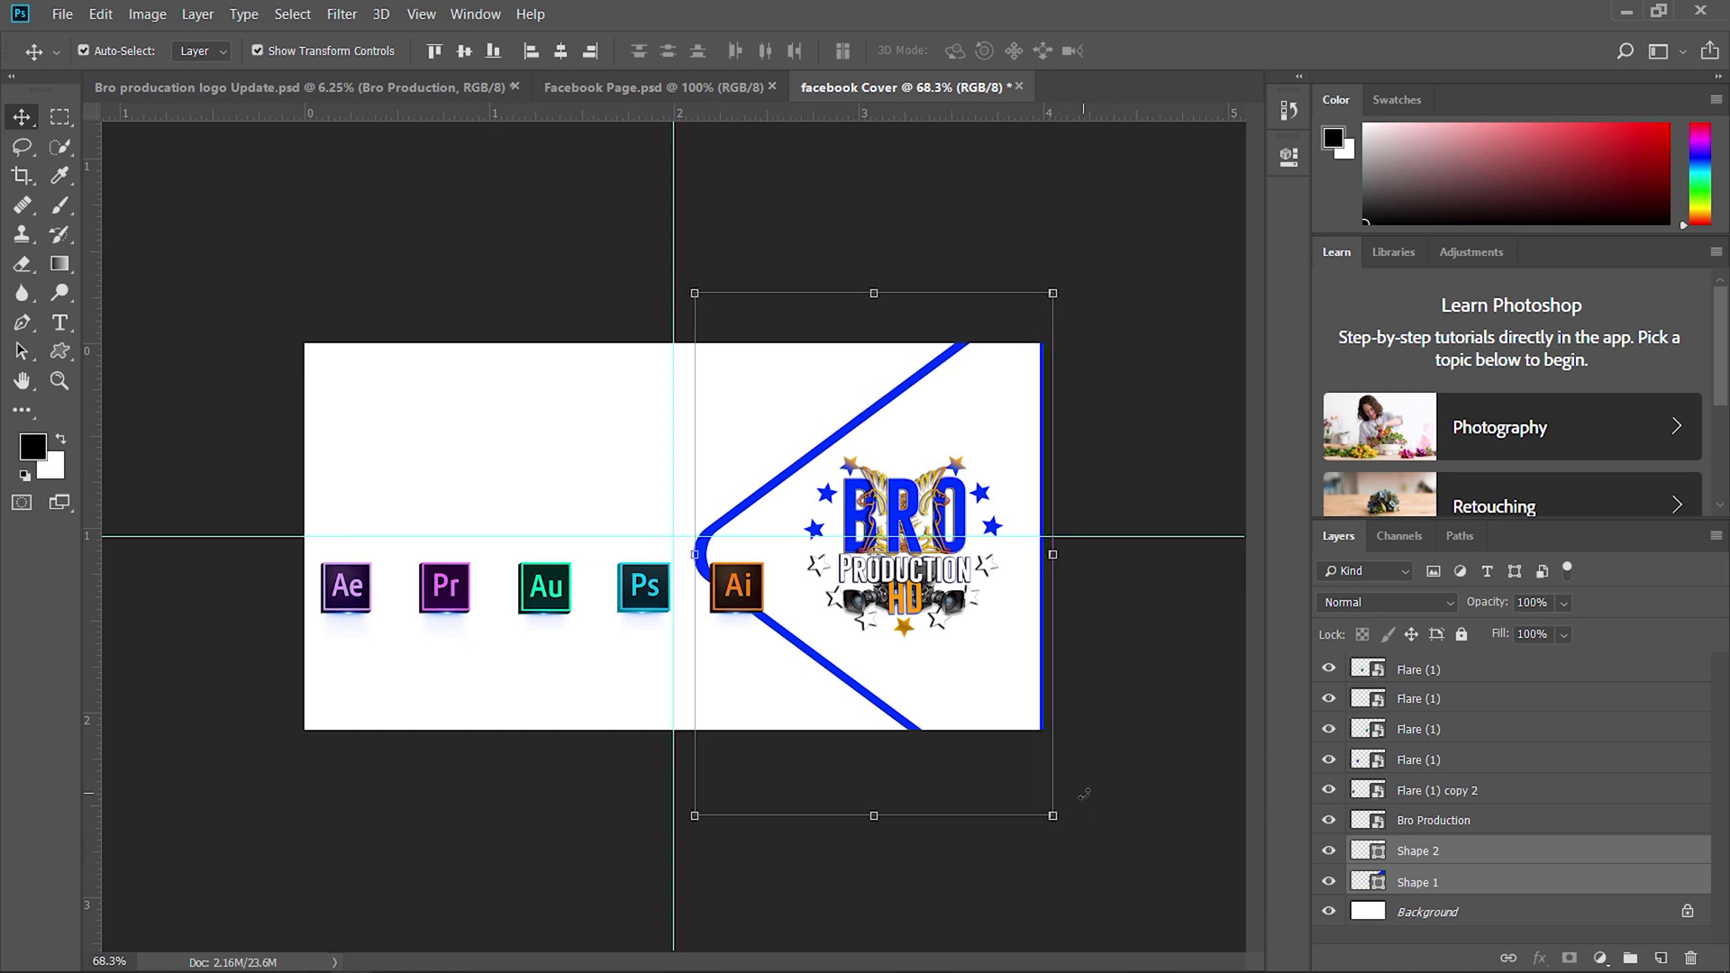
pyautogui.press('Right')
pyautogui.press('Right')
pyautogui.press('Right')
pyautogui.press('Right')
pyautogui.press('Right')
pyautogui.press('Right')
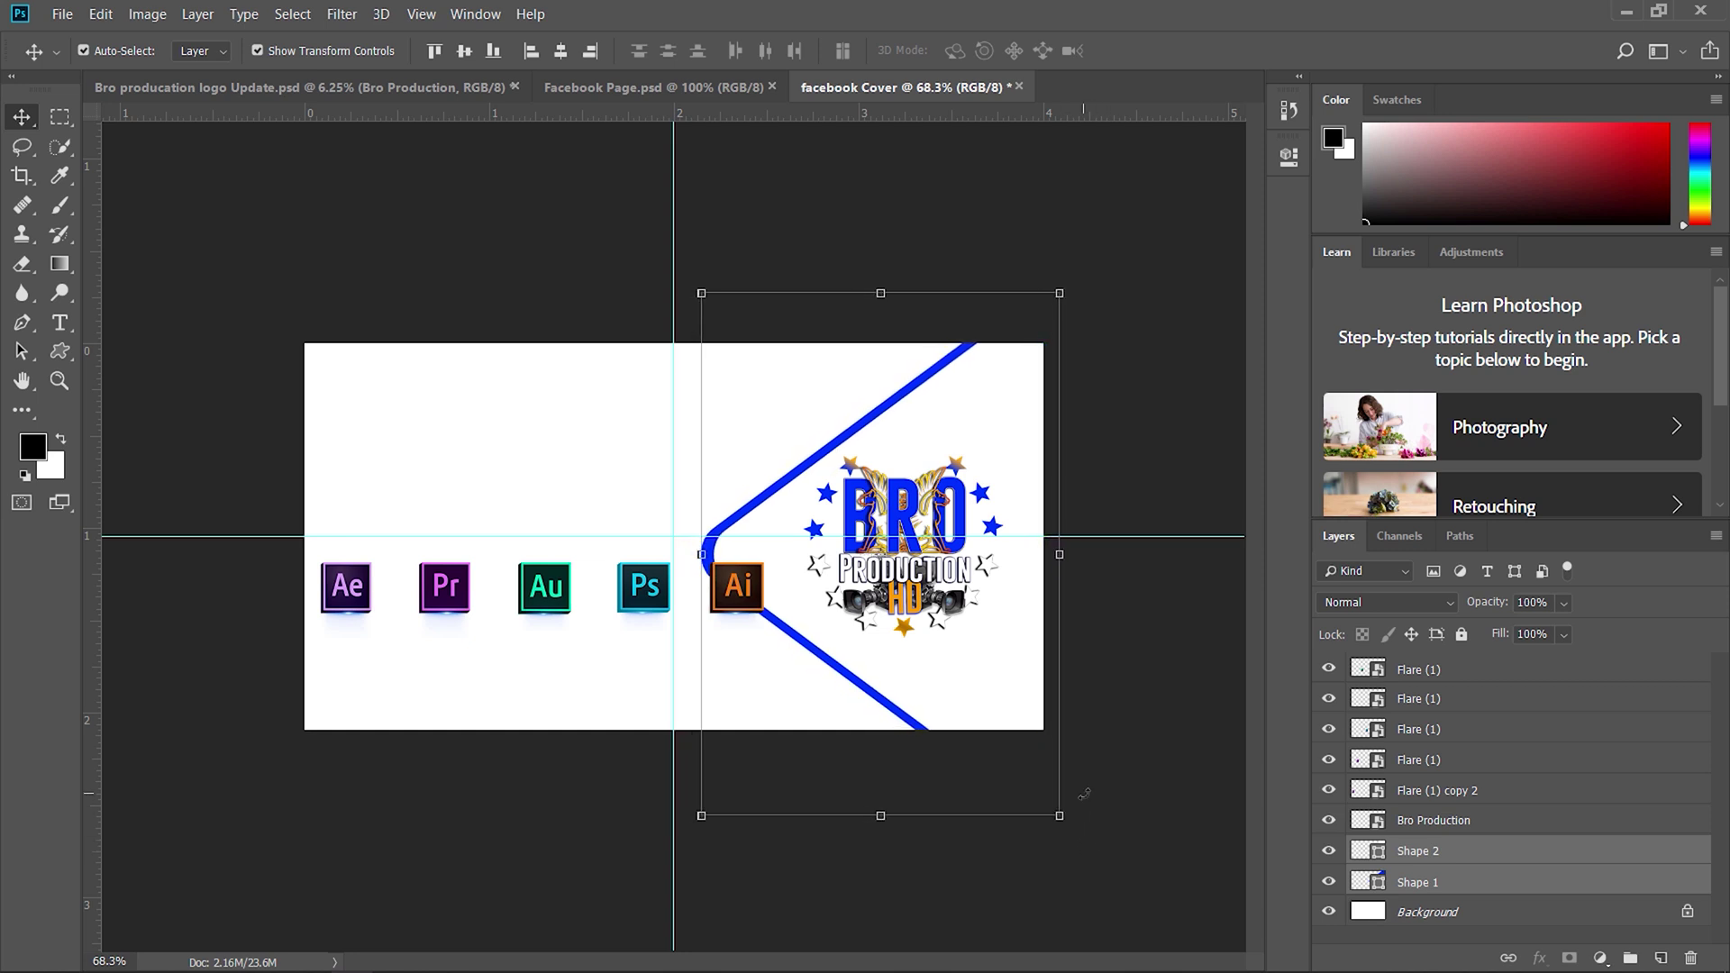
pyautogui.moveTo(919, 503); pyautogui.dragTo(929, 511)
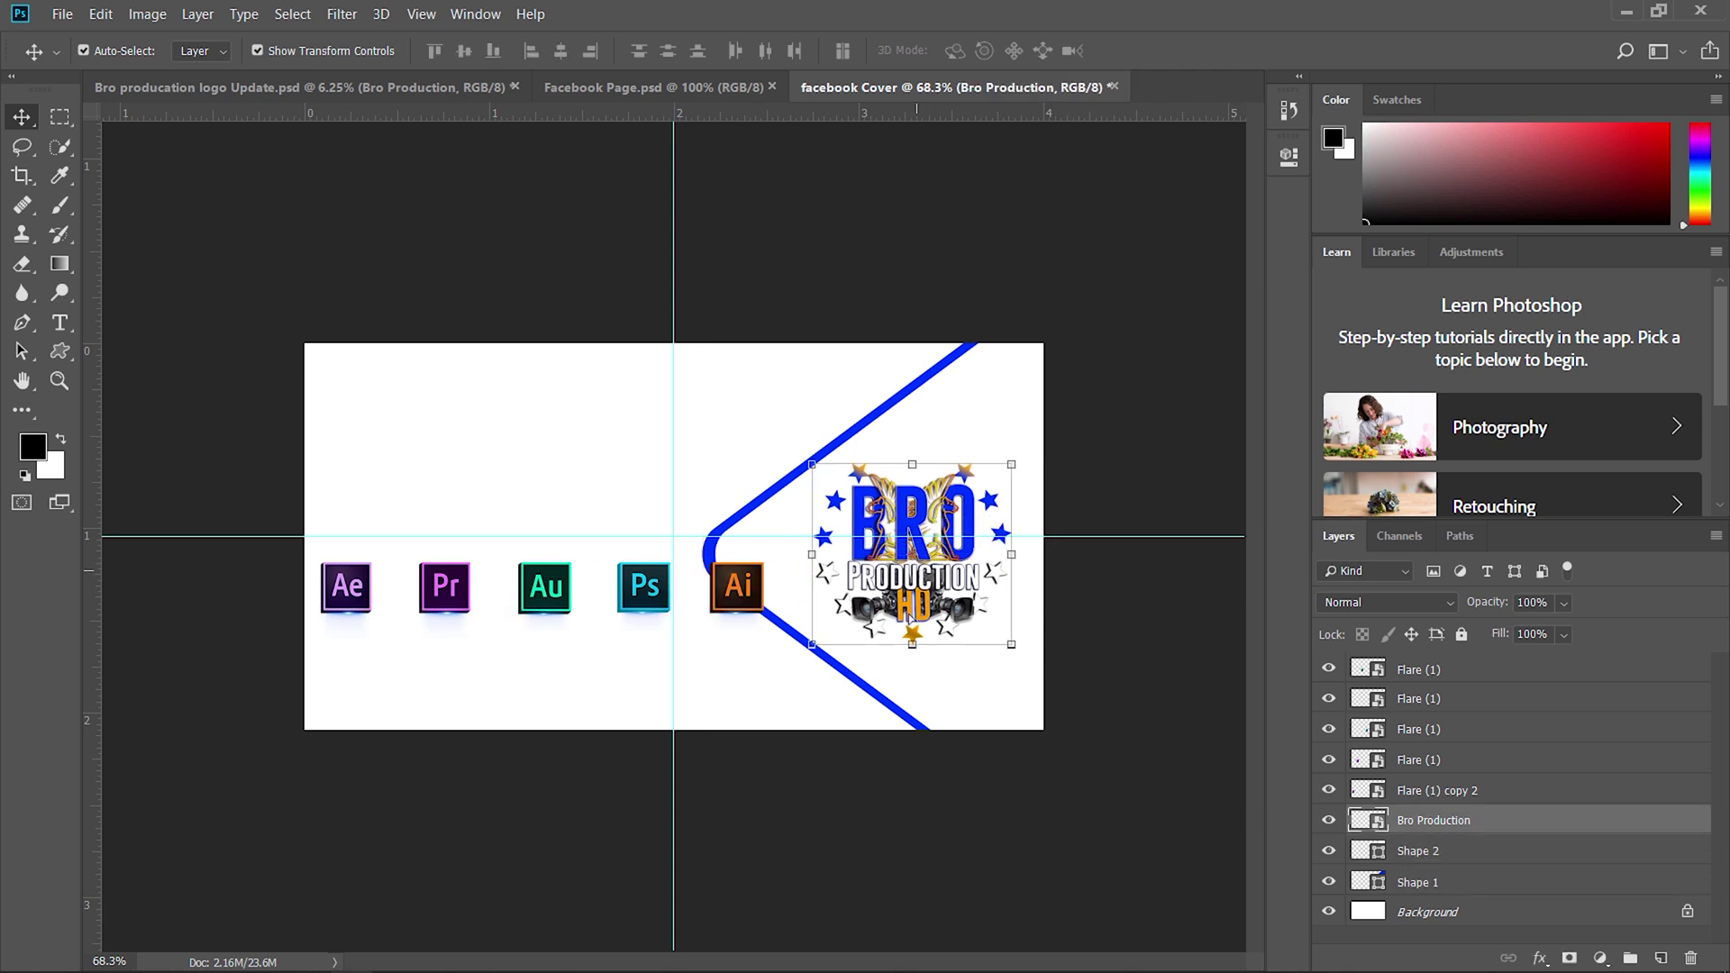
# Select all five Adobe app icons, shrink them together slightly and place the row lower, clear of the blue outline's tip
pyautogui.click(734, 602)
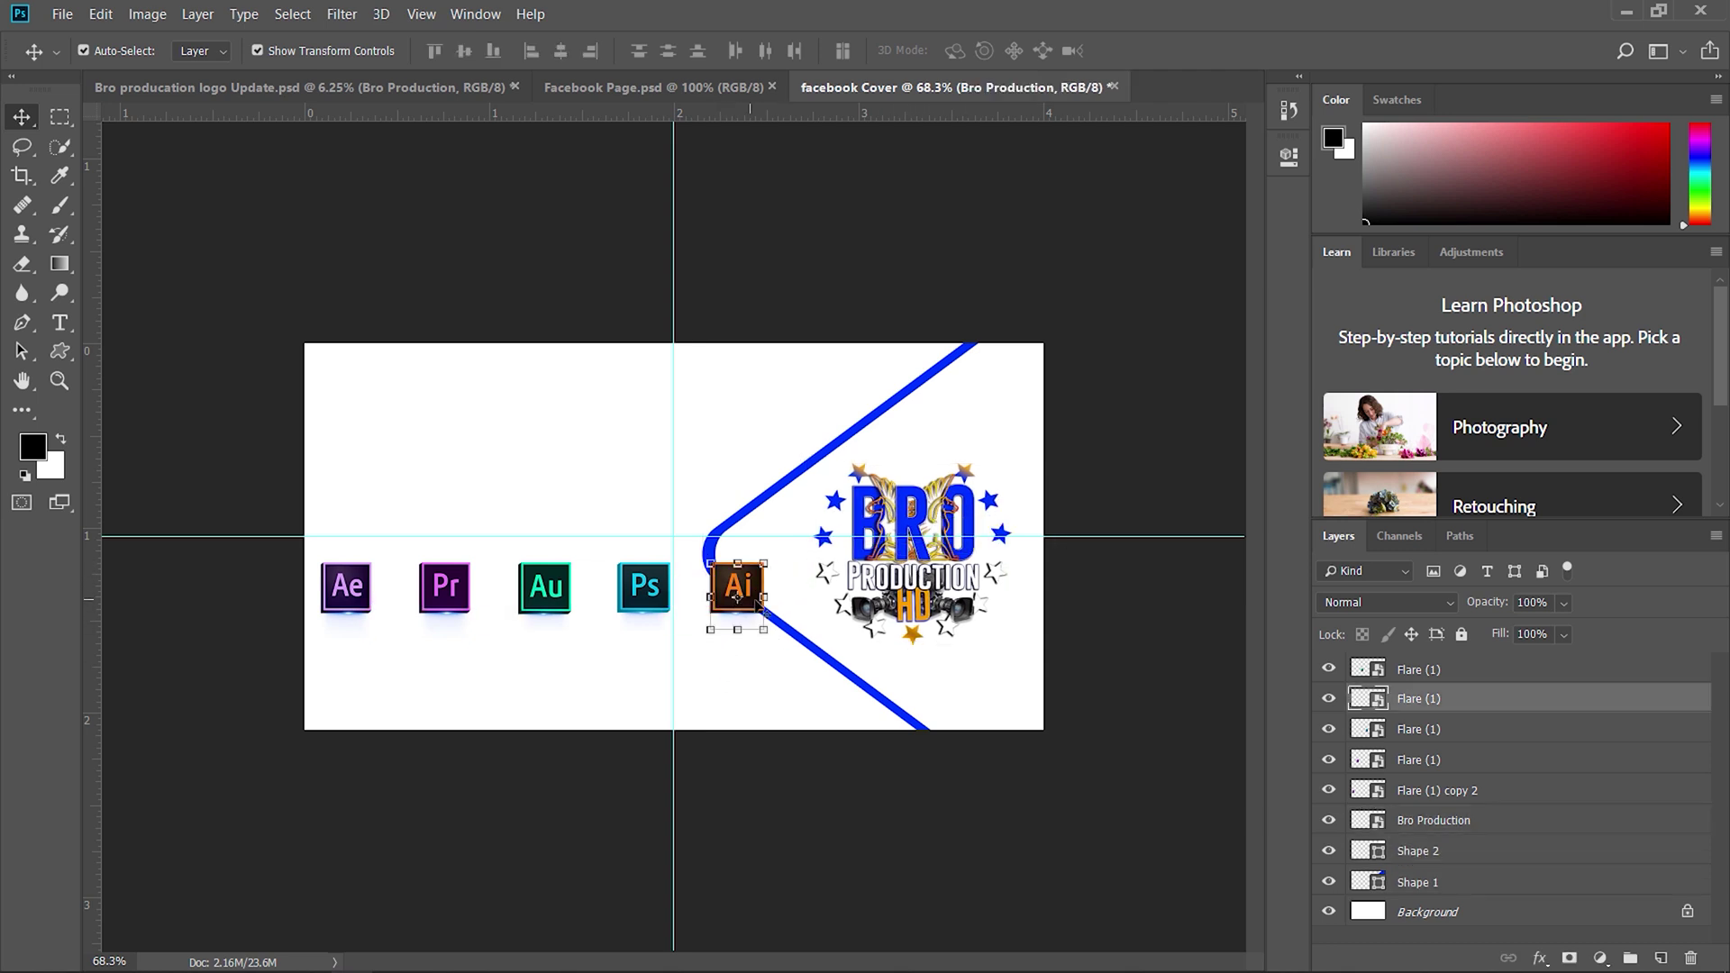
pyautogui.keyDown('shift'); pyautogui.click(649, 602); pyautogui.keyUp('shift')
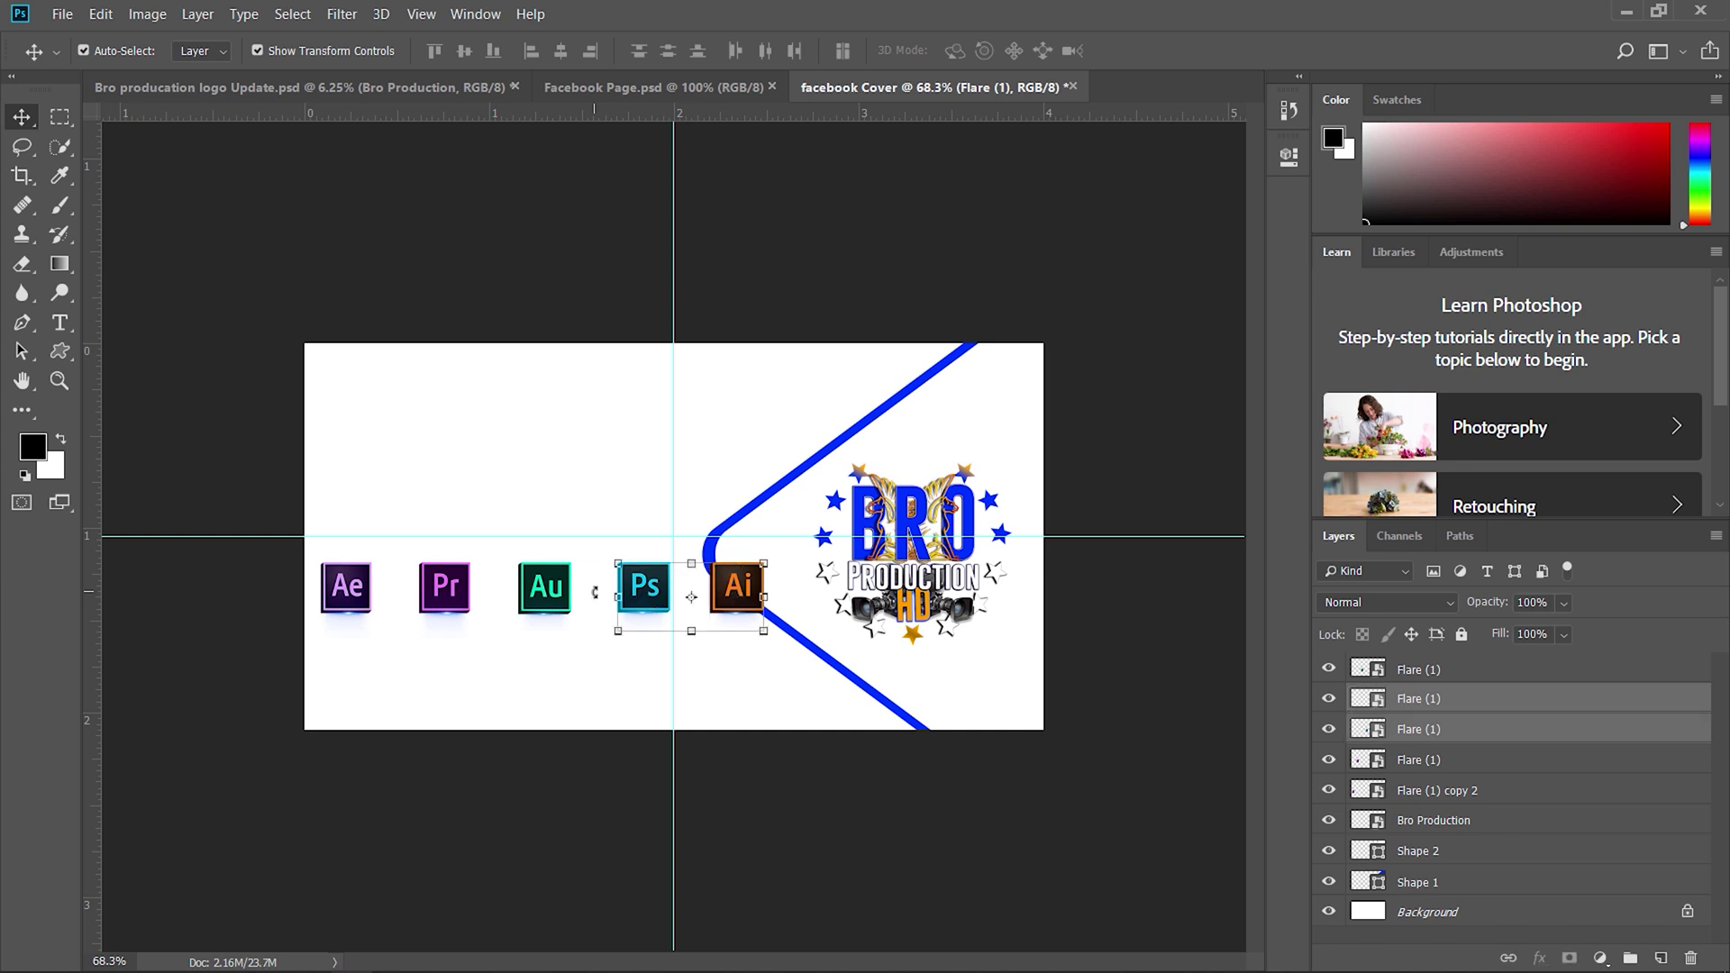
pyautogui.keyDown('shift'); pyautogui.click(464, 602); pyautogui.keyUp('shift')
pyautogui.keyDown('shift'); pyautogui.click(363, 599); pyautogui.keyUp('shift')
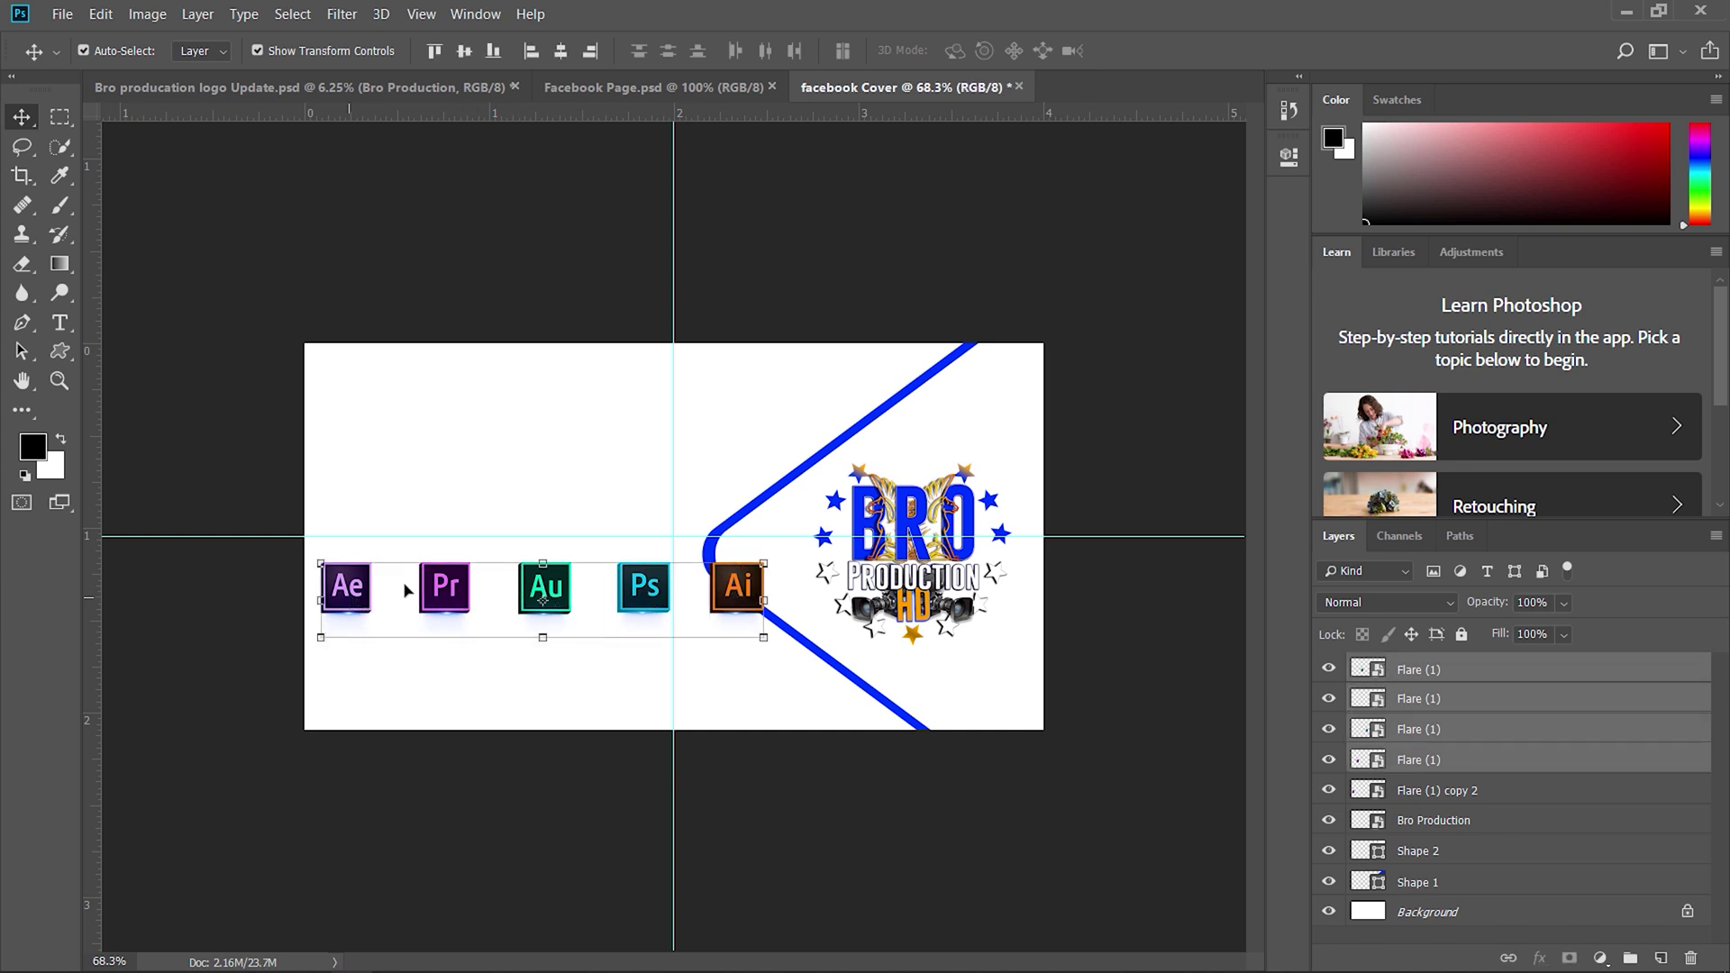
pyautogui.keyDown('shift'); pyautogui.click(654, 597); pyautogui.keyUp('shift')
pyautogui.moveTo(741, 596); pyautogui.dragTo(694, 622)
pyautogui.press('Return')
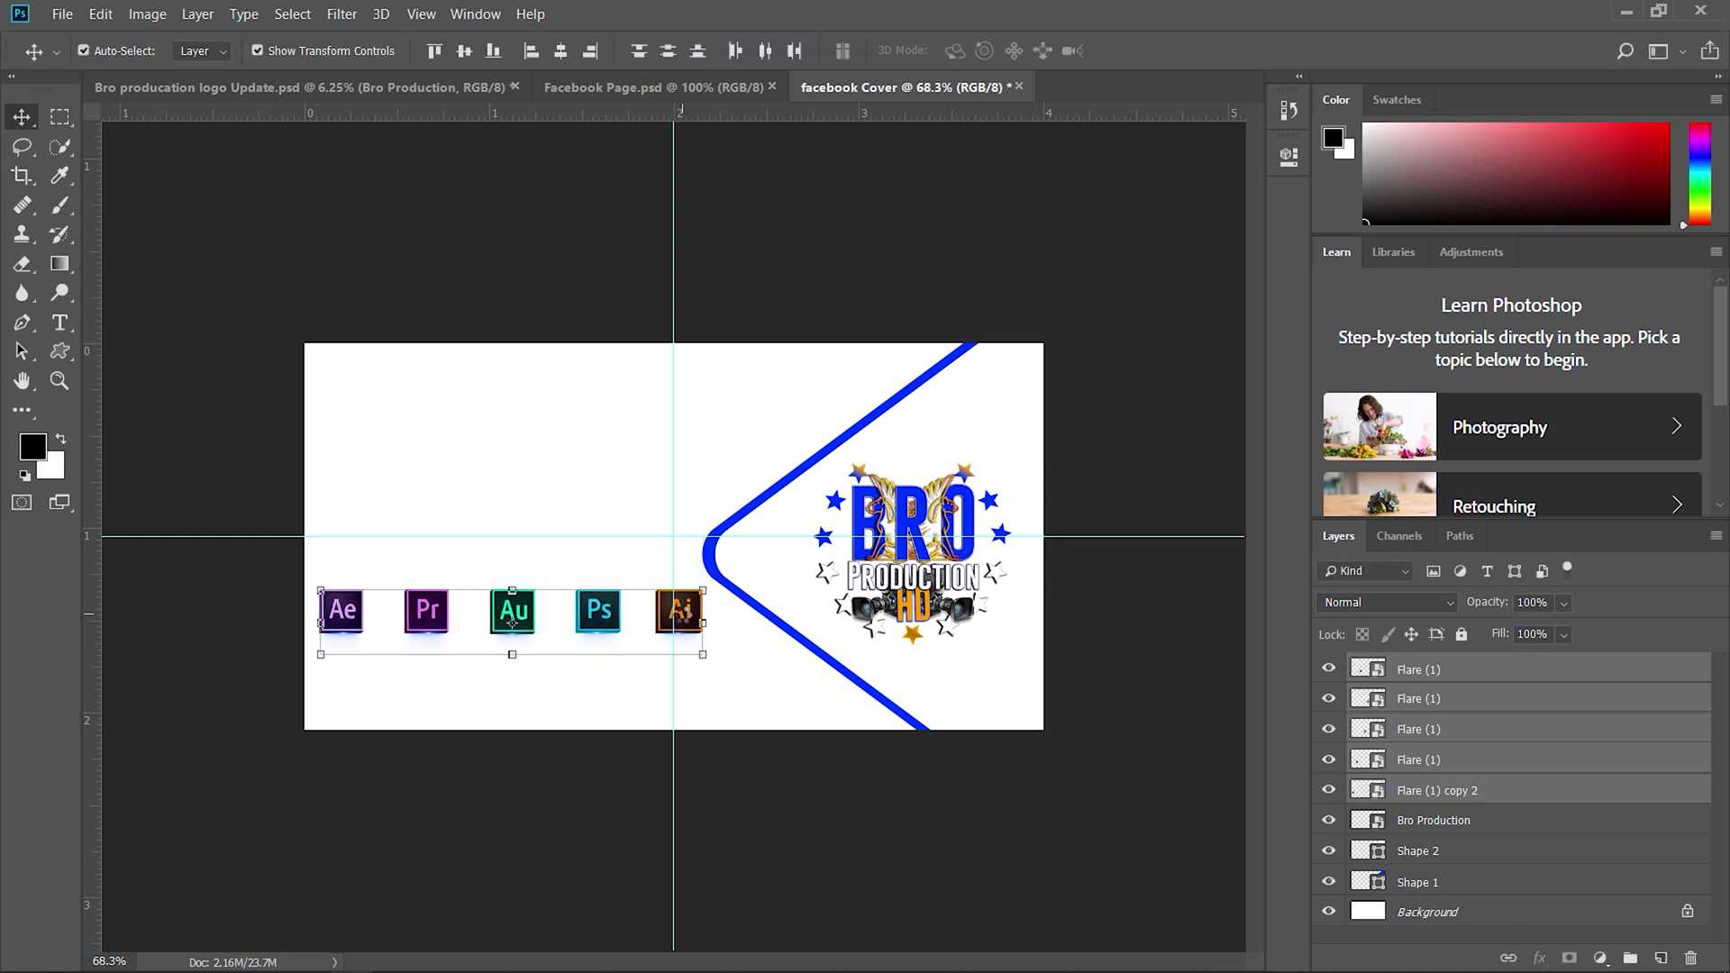
# Nudge the row of five Adobe app icons slightly right and deselect it
pyautogui.press('Right')
pyautogui.press('Right')
pyautogui.press('Right')
pyautogui.press('Right')
pyautogui.press('Right')
pyautogui.press('Right')
pyautogui.press('Right')
pyautogui.press('Right')
pyautogui.press('Right')
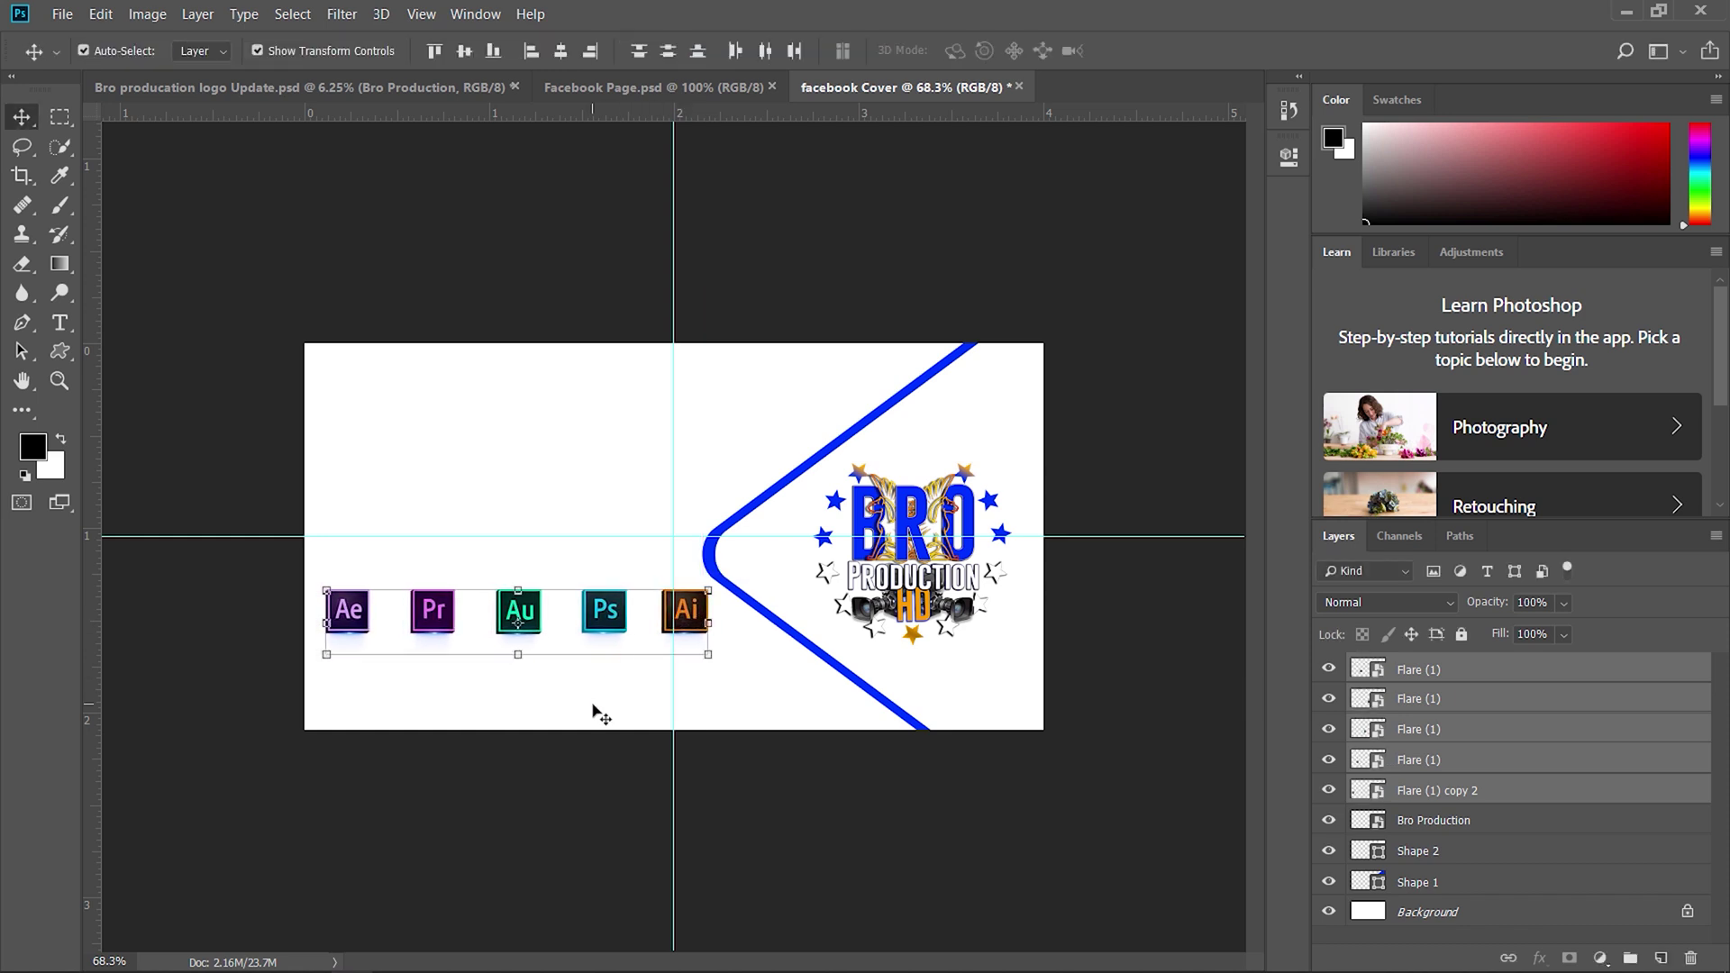
pyautogui.click(599, 715)
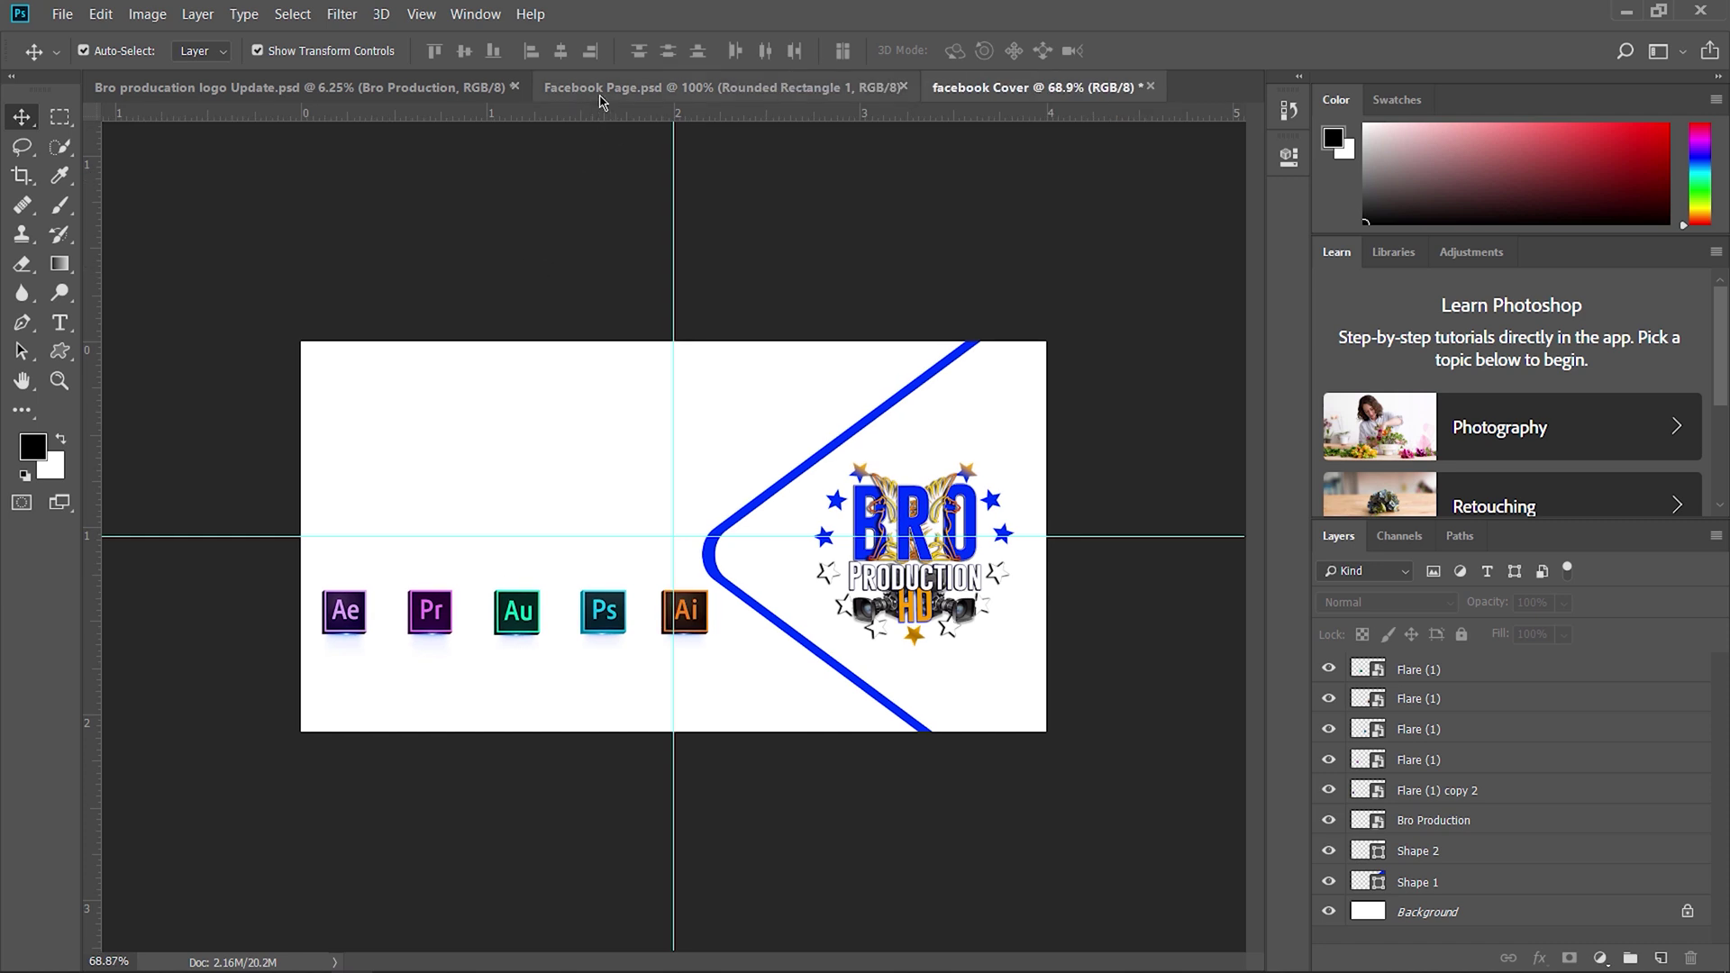
# Copy the "Waxaan diyaar u nahay in aan ku caawinno!" slogan from Facebook Page.psd into the facebook Cover document, just above the icon row
pyautogui.click(600, 90)
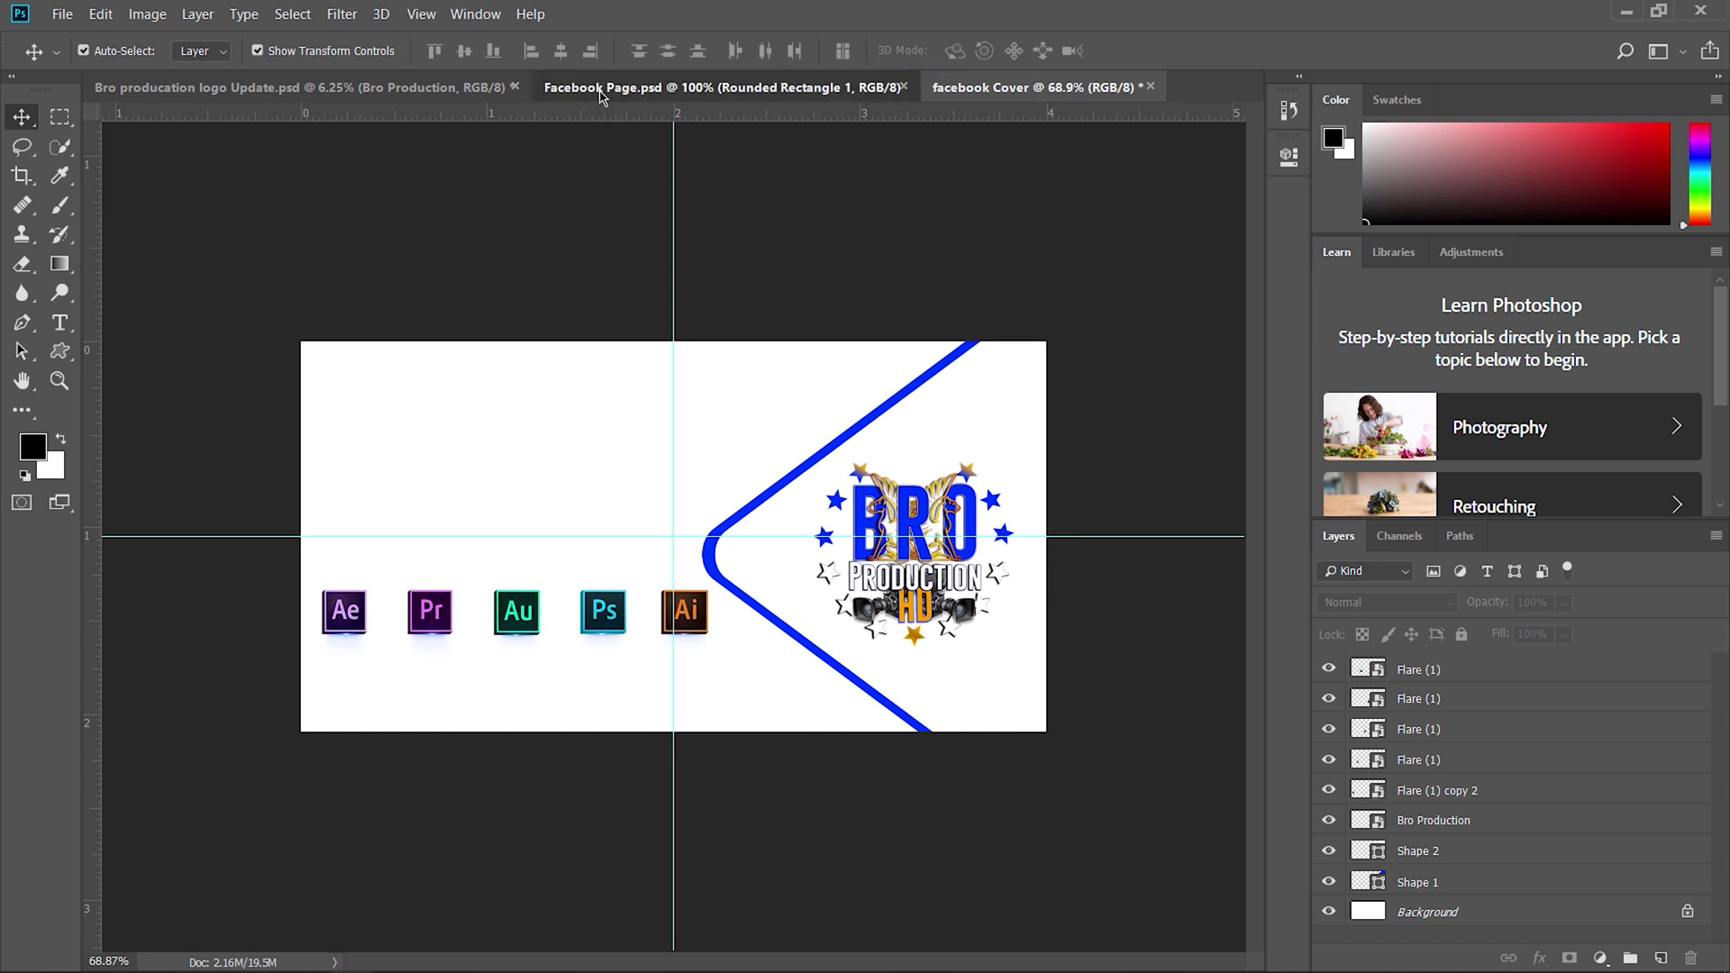
pyautogui.click(527, 282)
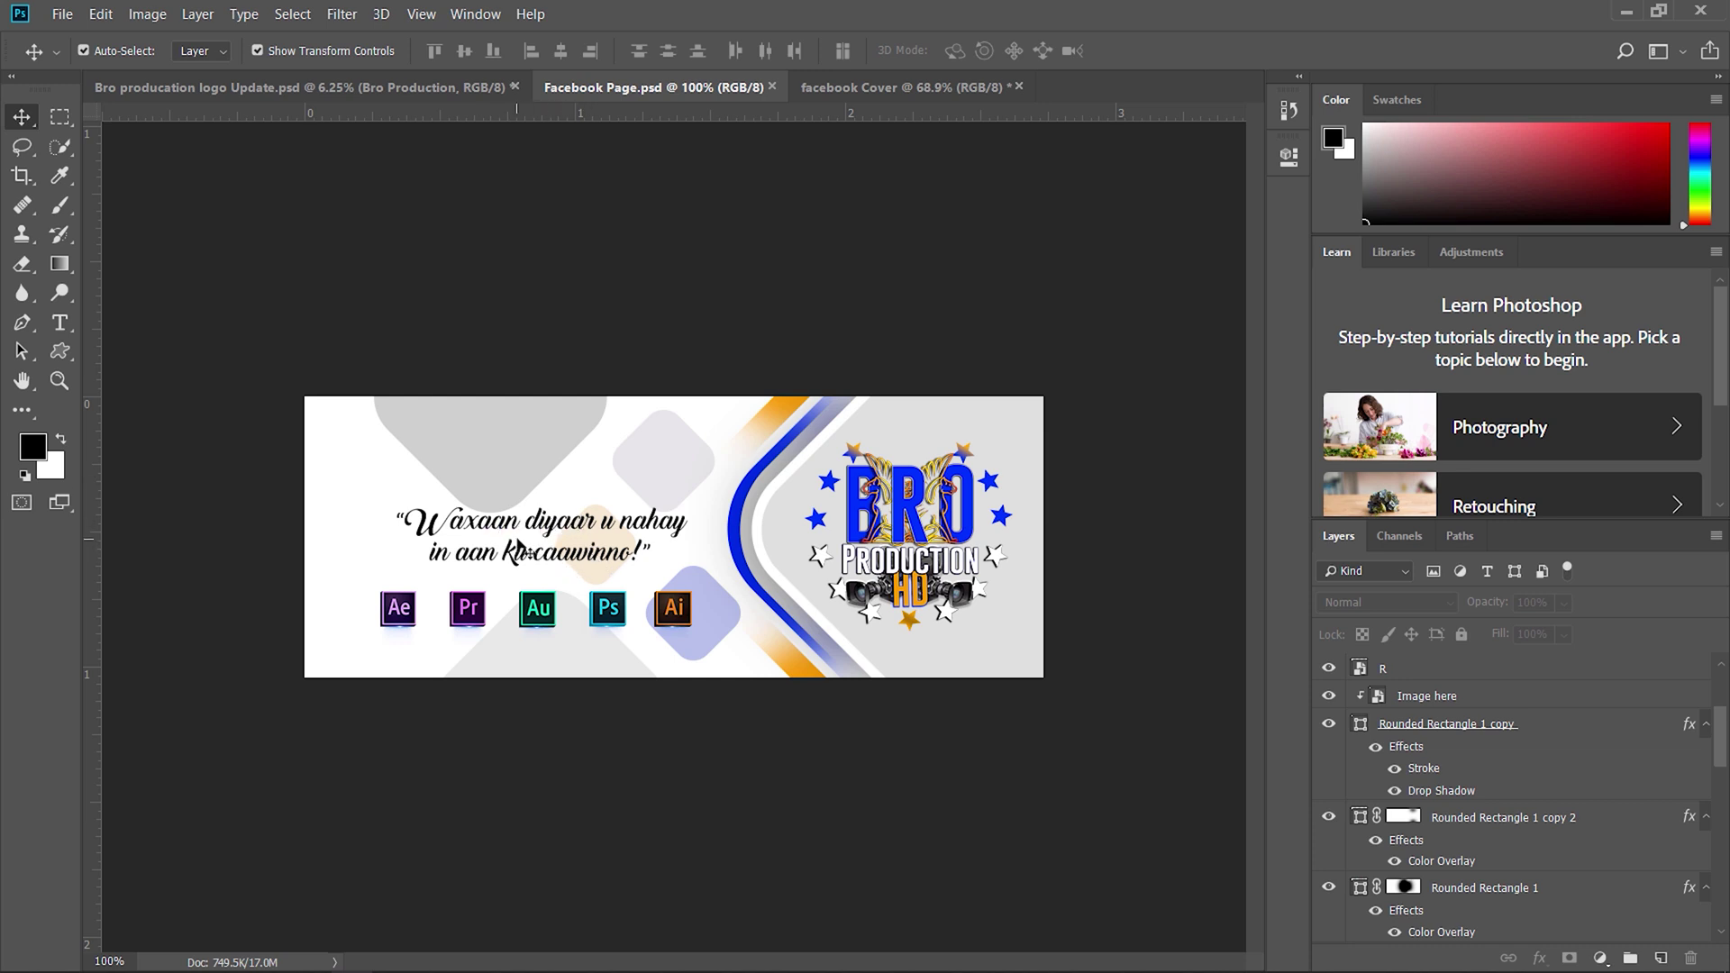
pyautogui.click(595, 563)
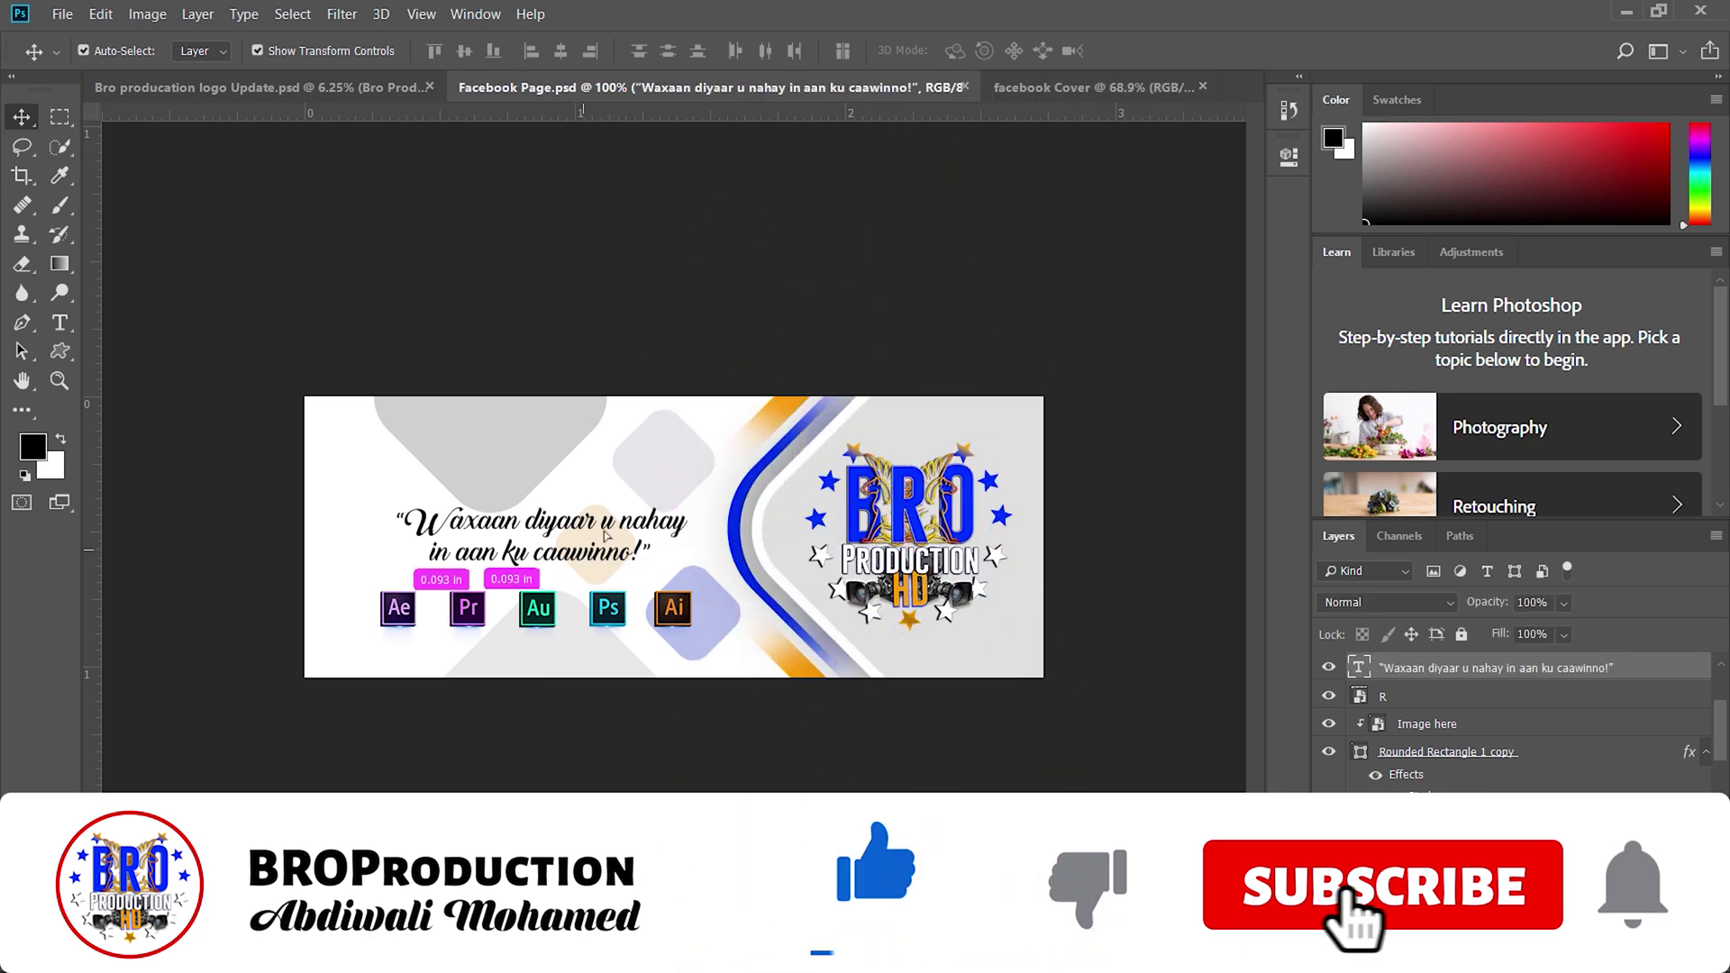
pyautogui.moveTo(573, 557); pyautogui.dragTo(528, 547)
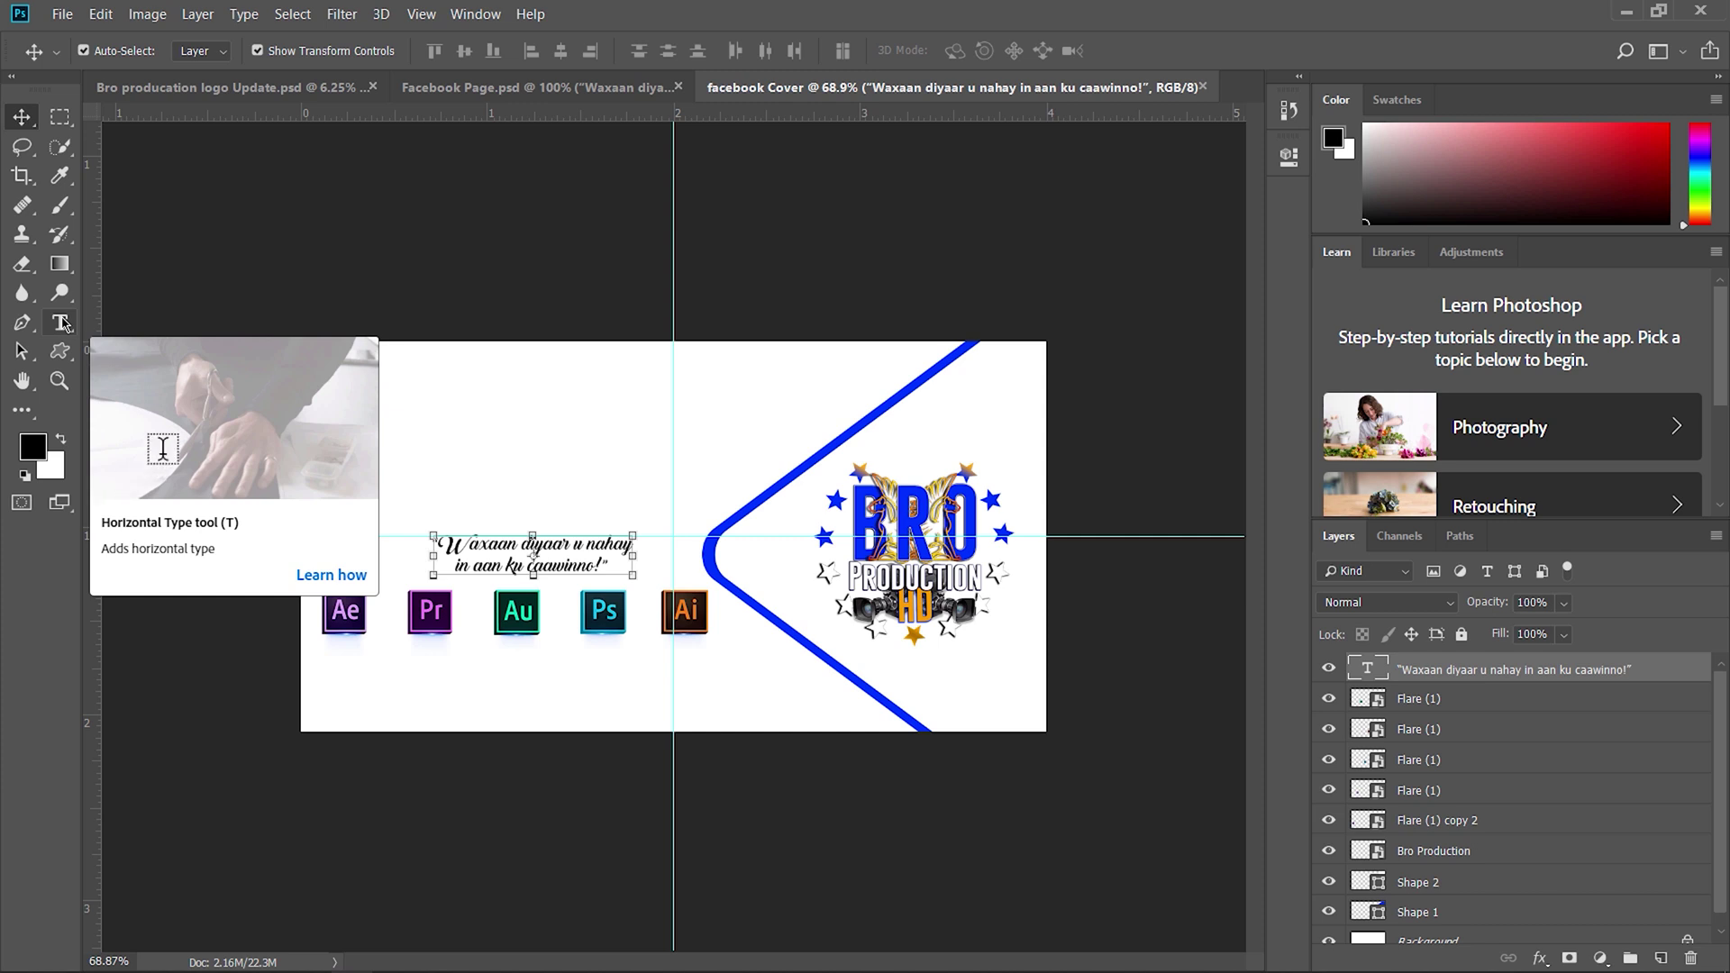
# Set the font size of the whole slogan text to 10 pt
pyautogui.click(60, 322)
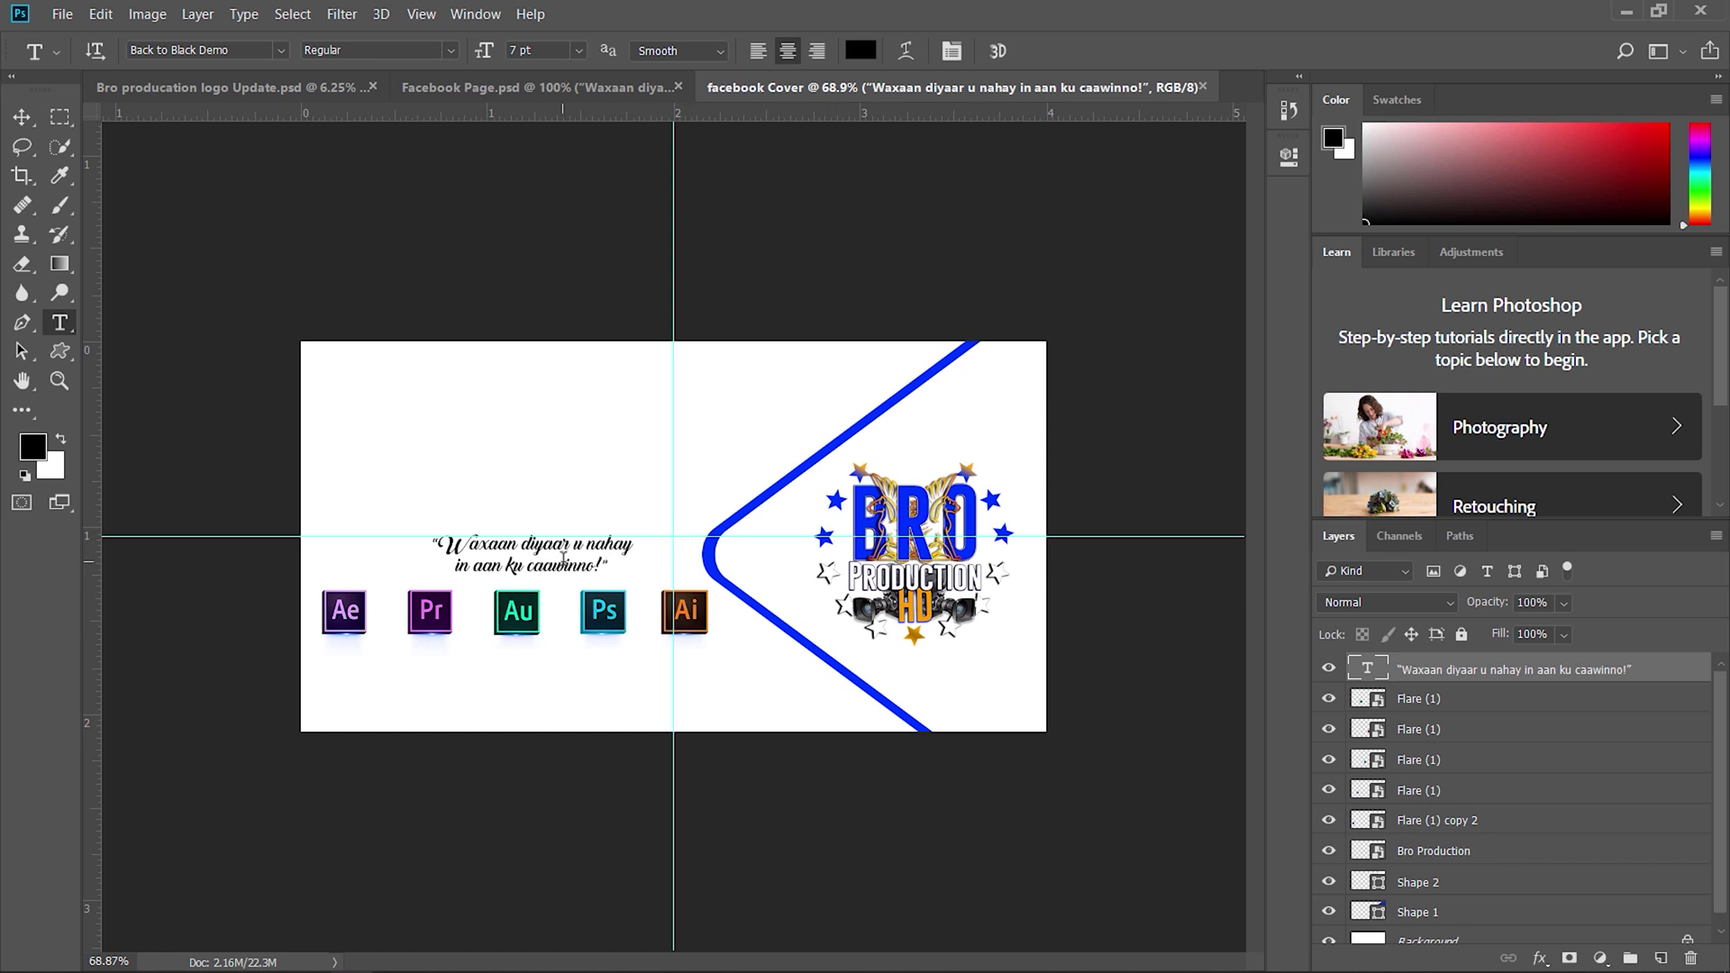
pyautogui.click(564, 551)
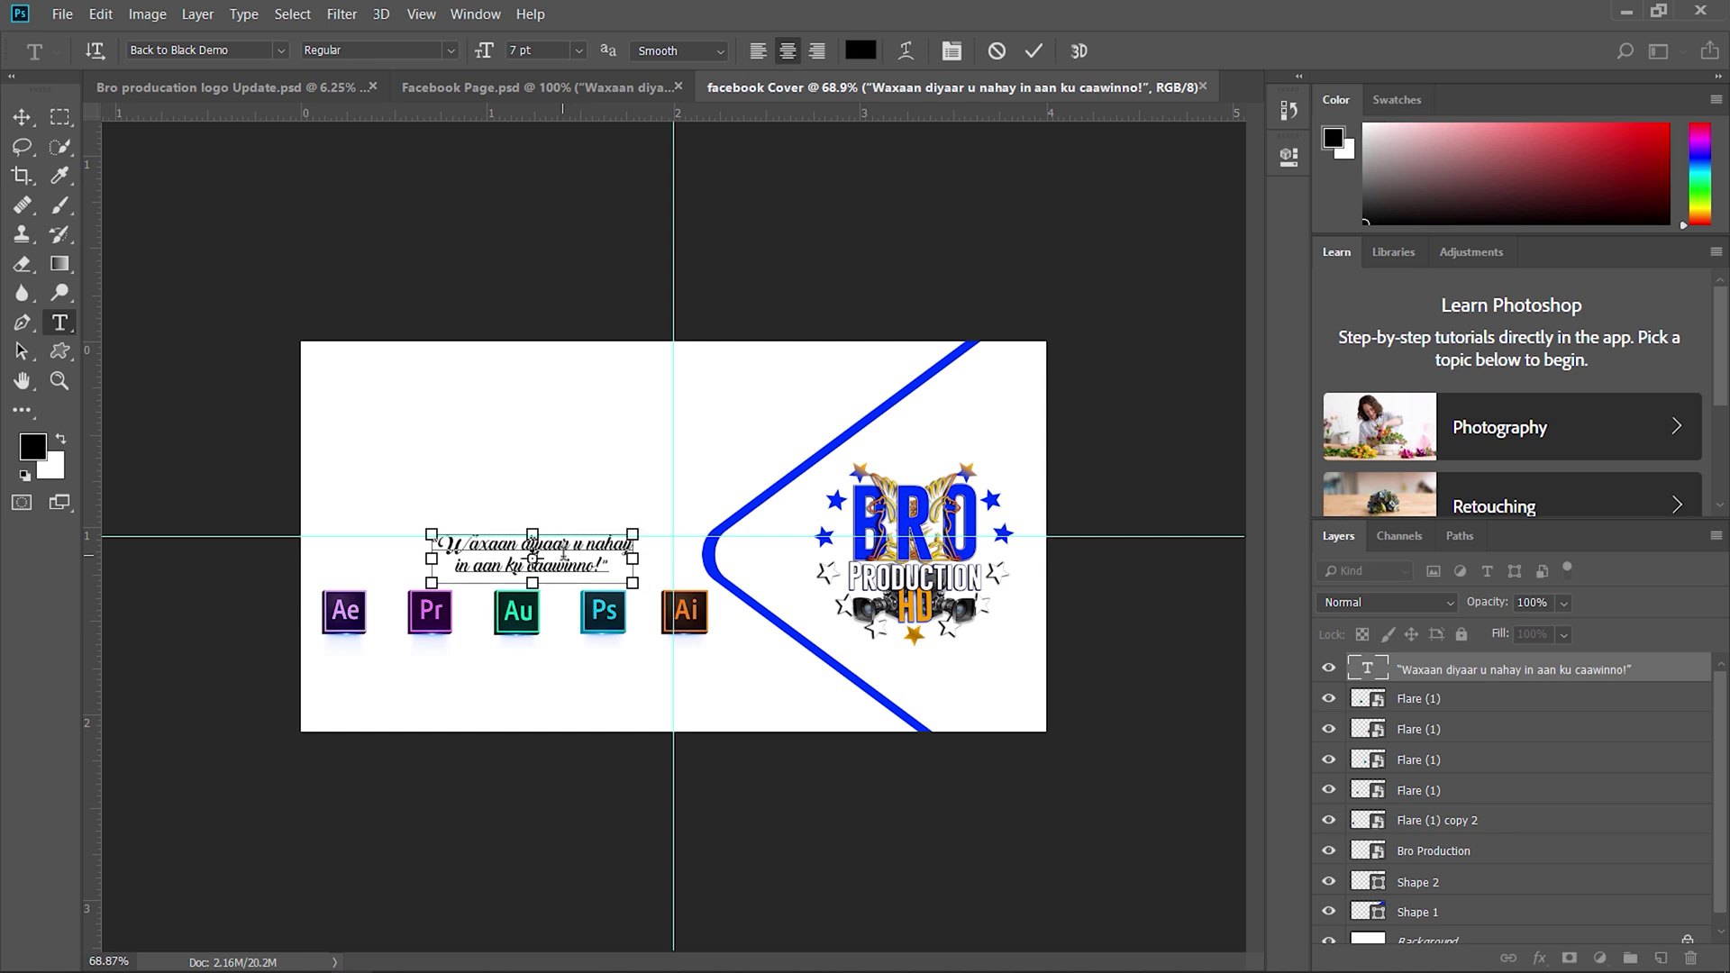
pyautogui.hotkey('ctrl', 'a')
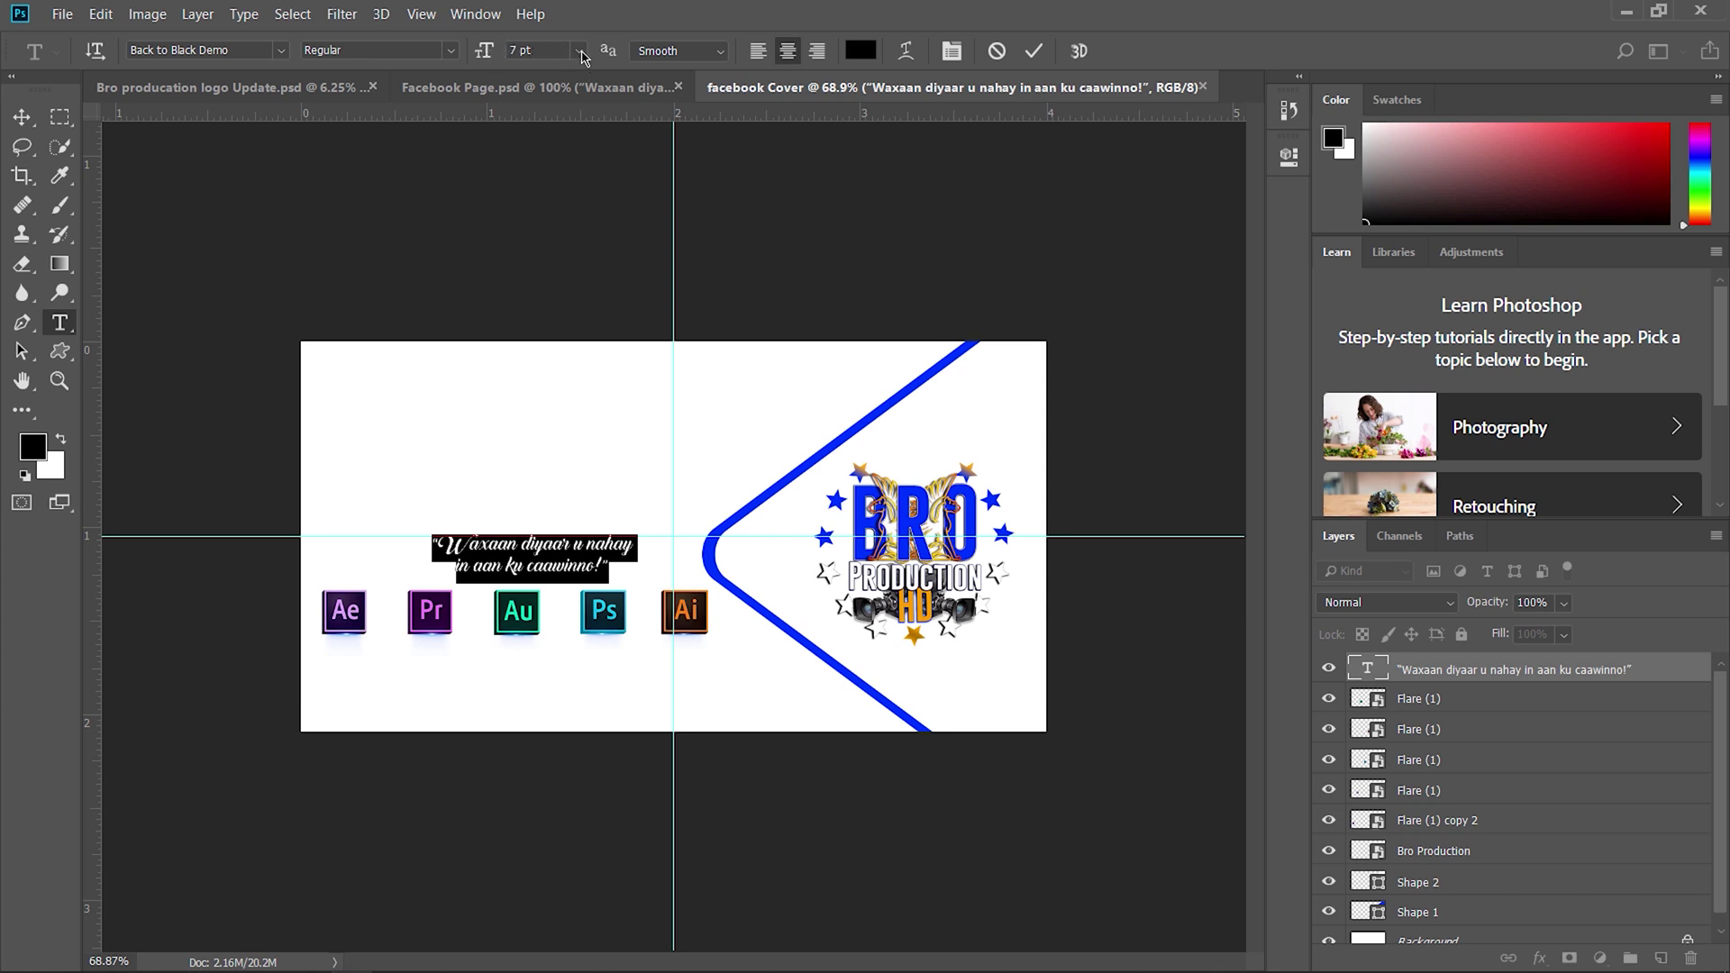
pyautogui.click(581, 53)
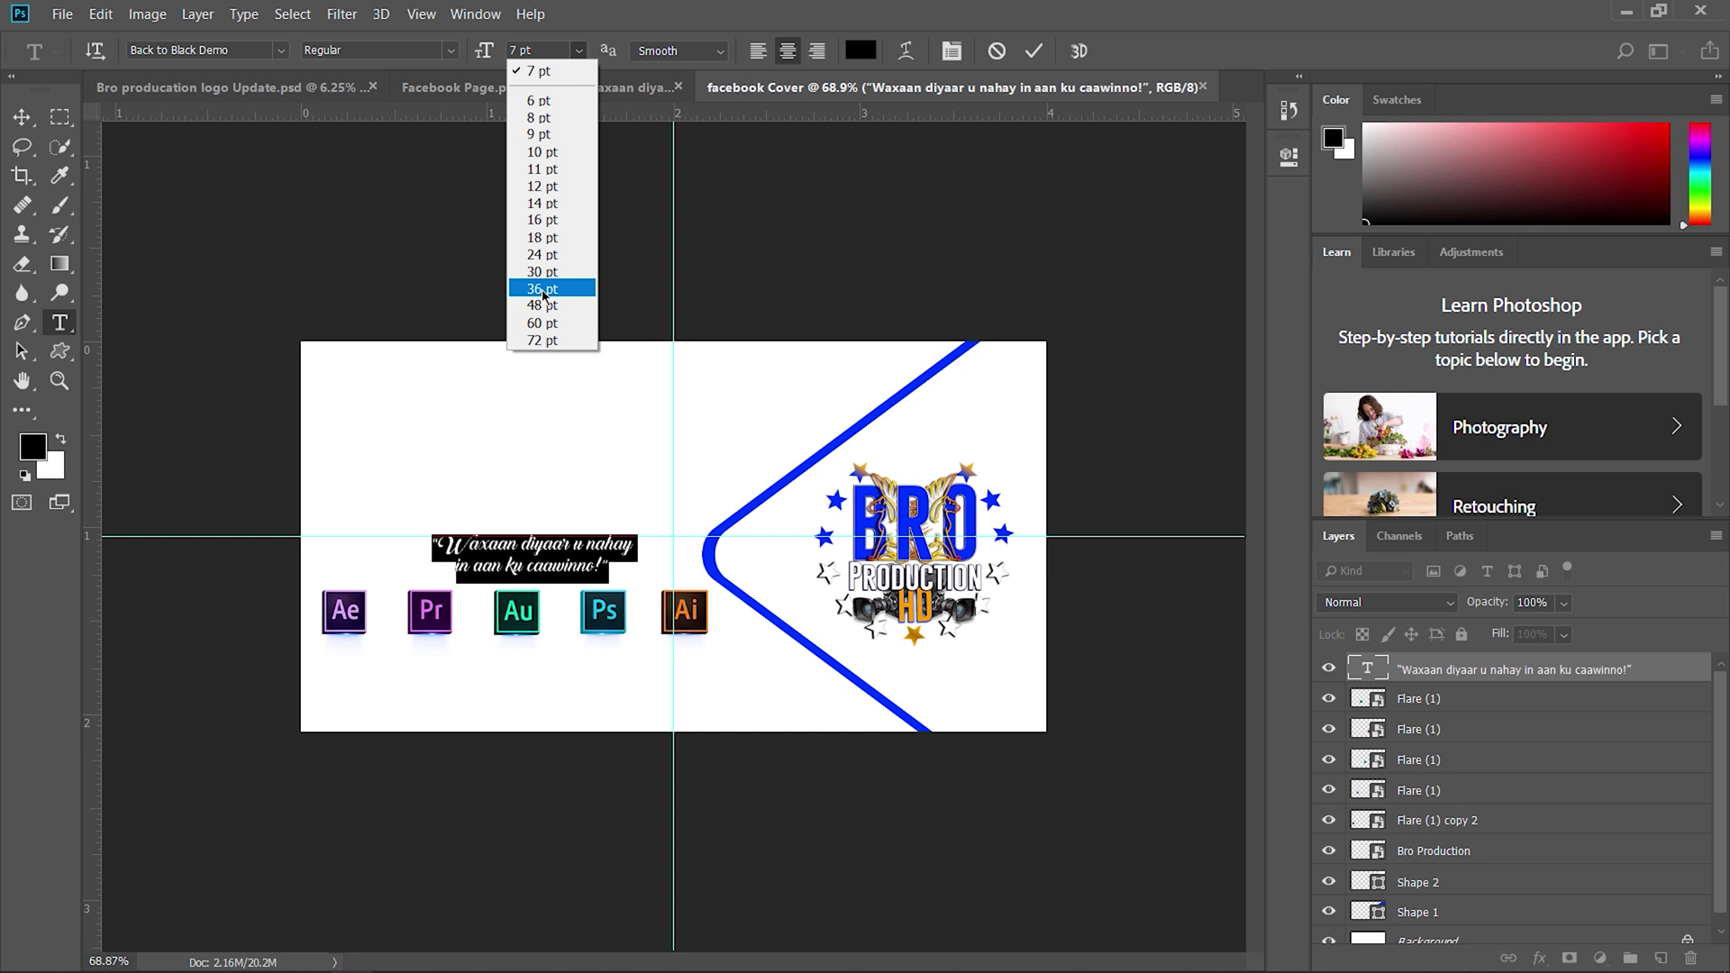
pyautogui.click(539, 153)
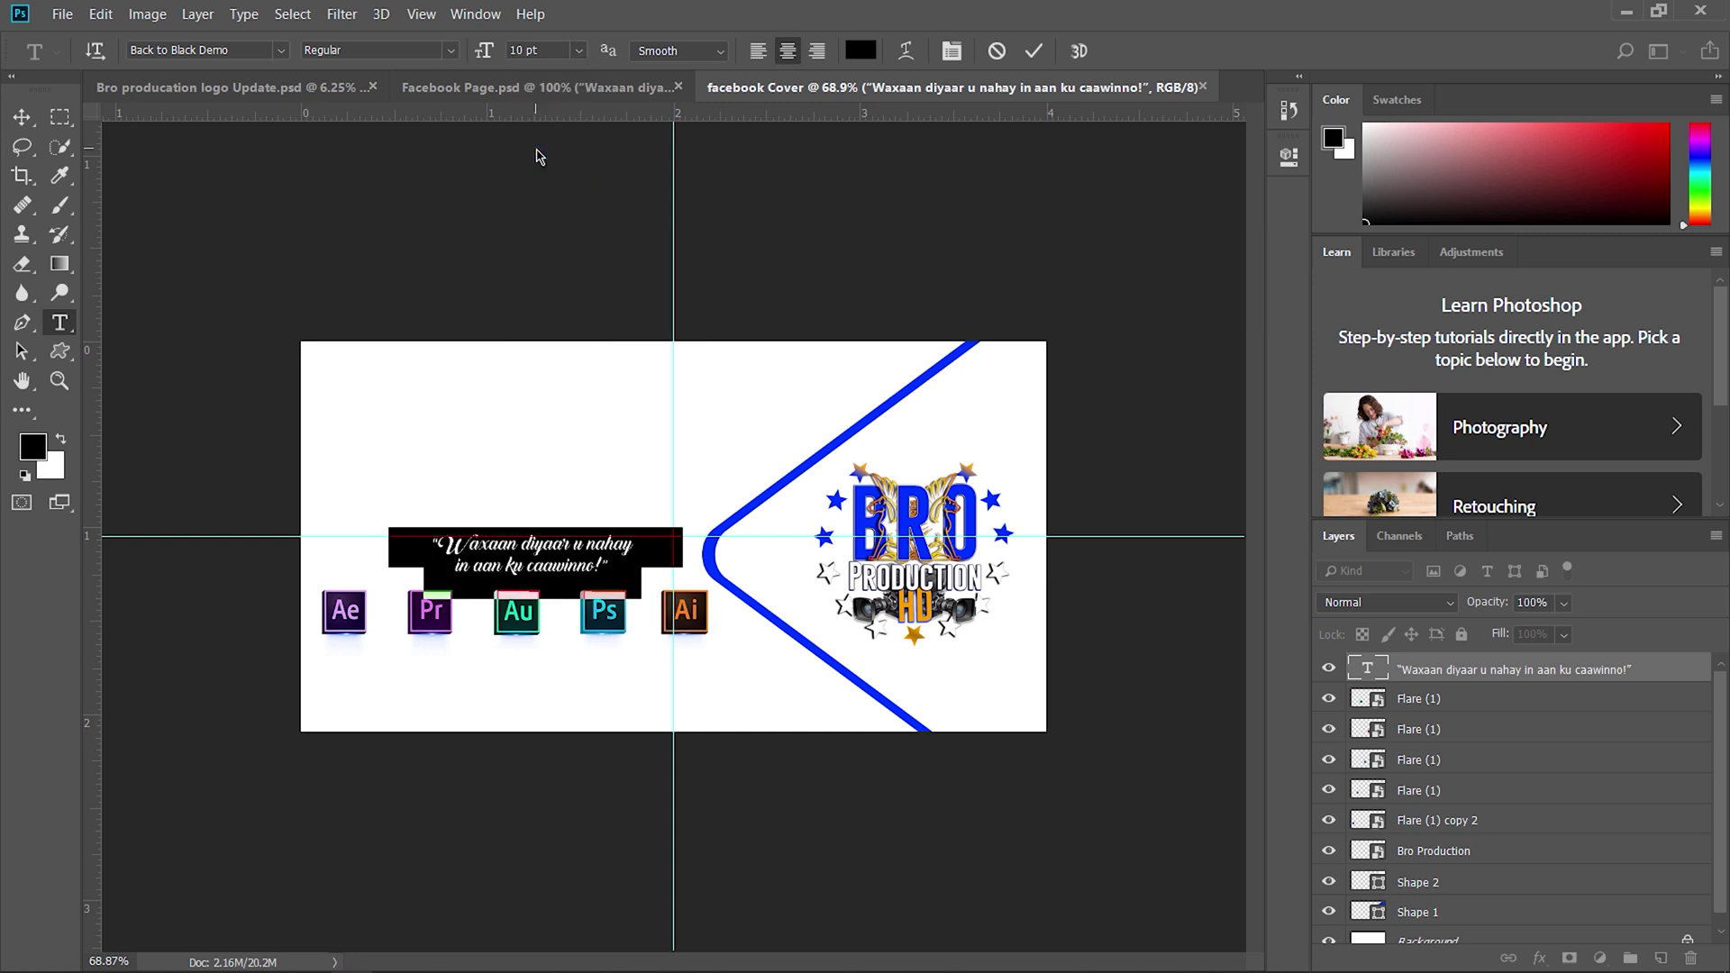
pyautogui.click(585, 557)
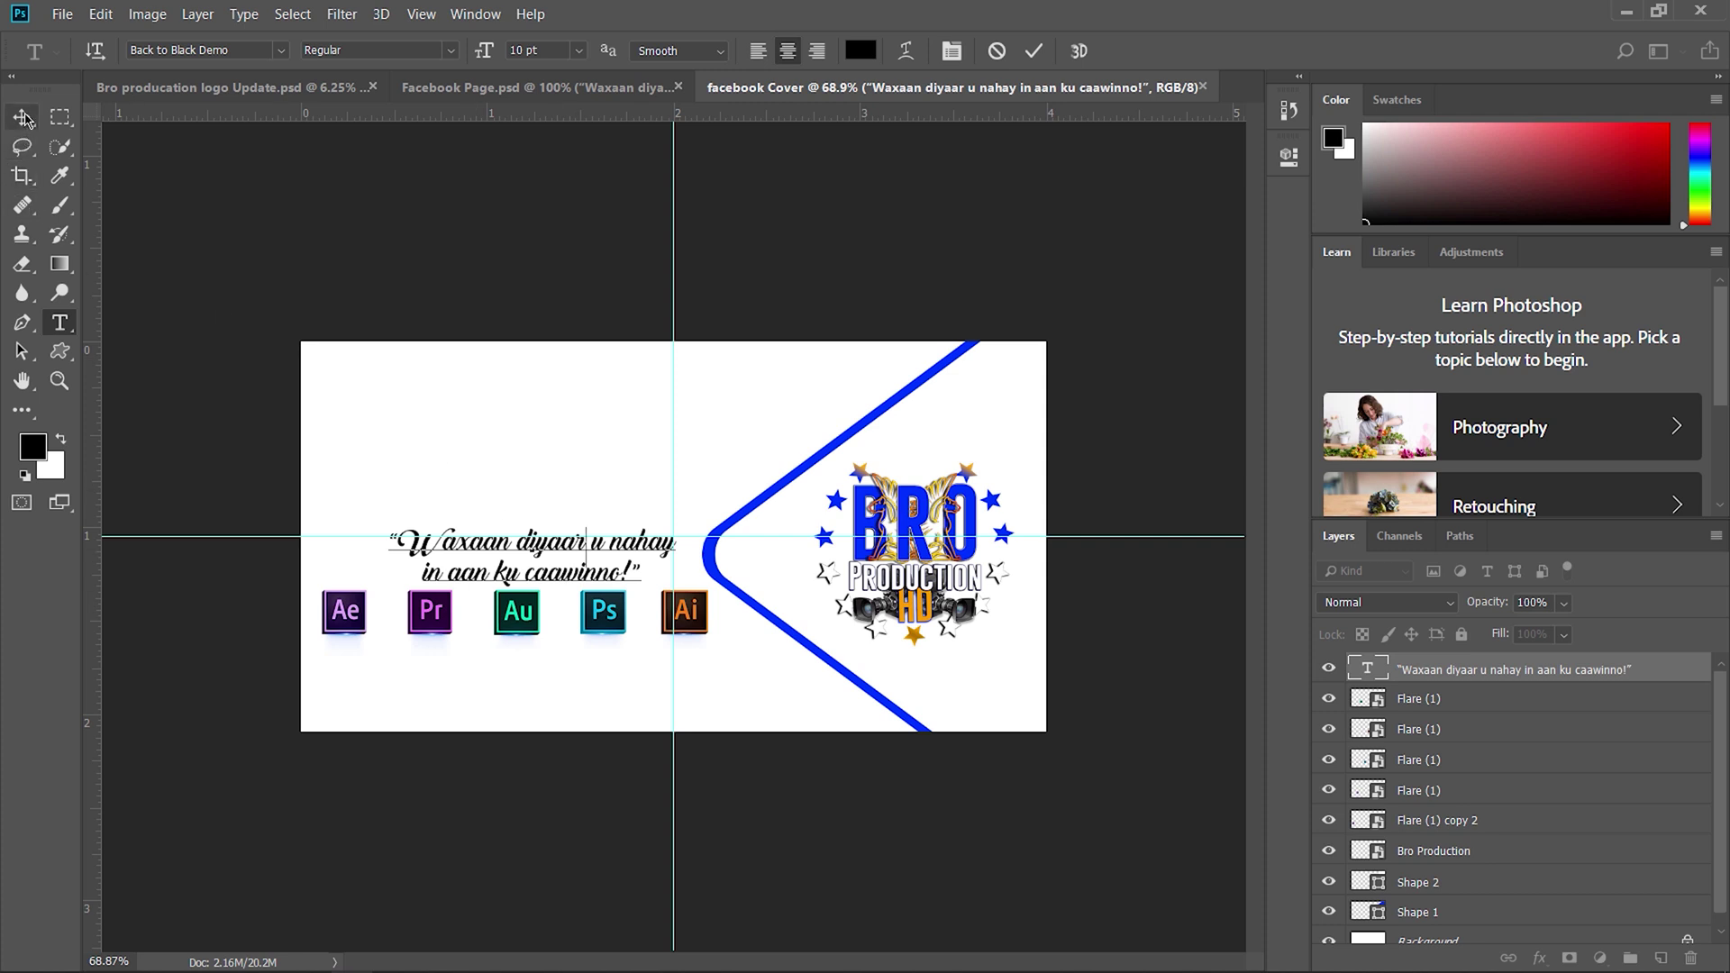
# Move the slogan up and slightly left so it sits clear above the app icon row, and deselect it
pyautogui.click(23, 117)
pyautogui.moveTo(594, 575)
pyautogui.mouseDown()
pyautogui.moveTo(573, 525)
pyautogui.moveTo(577, 554)
pyautogui.mouseUp()
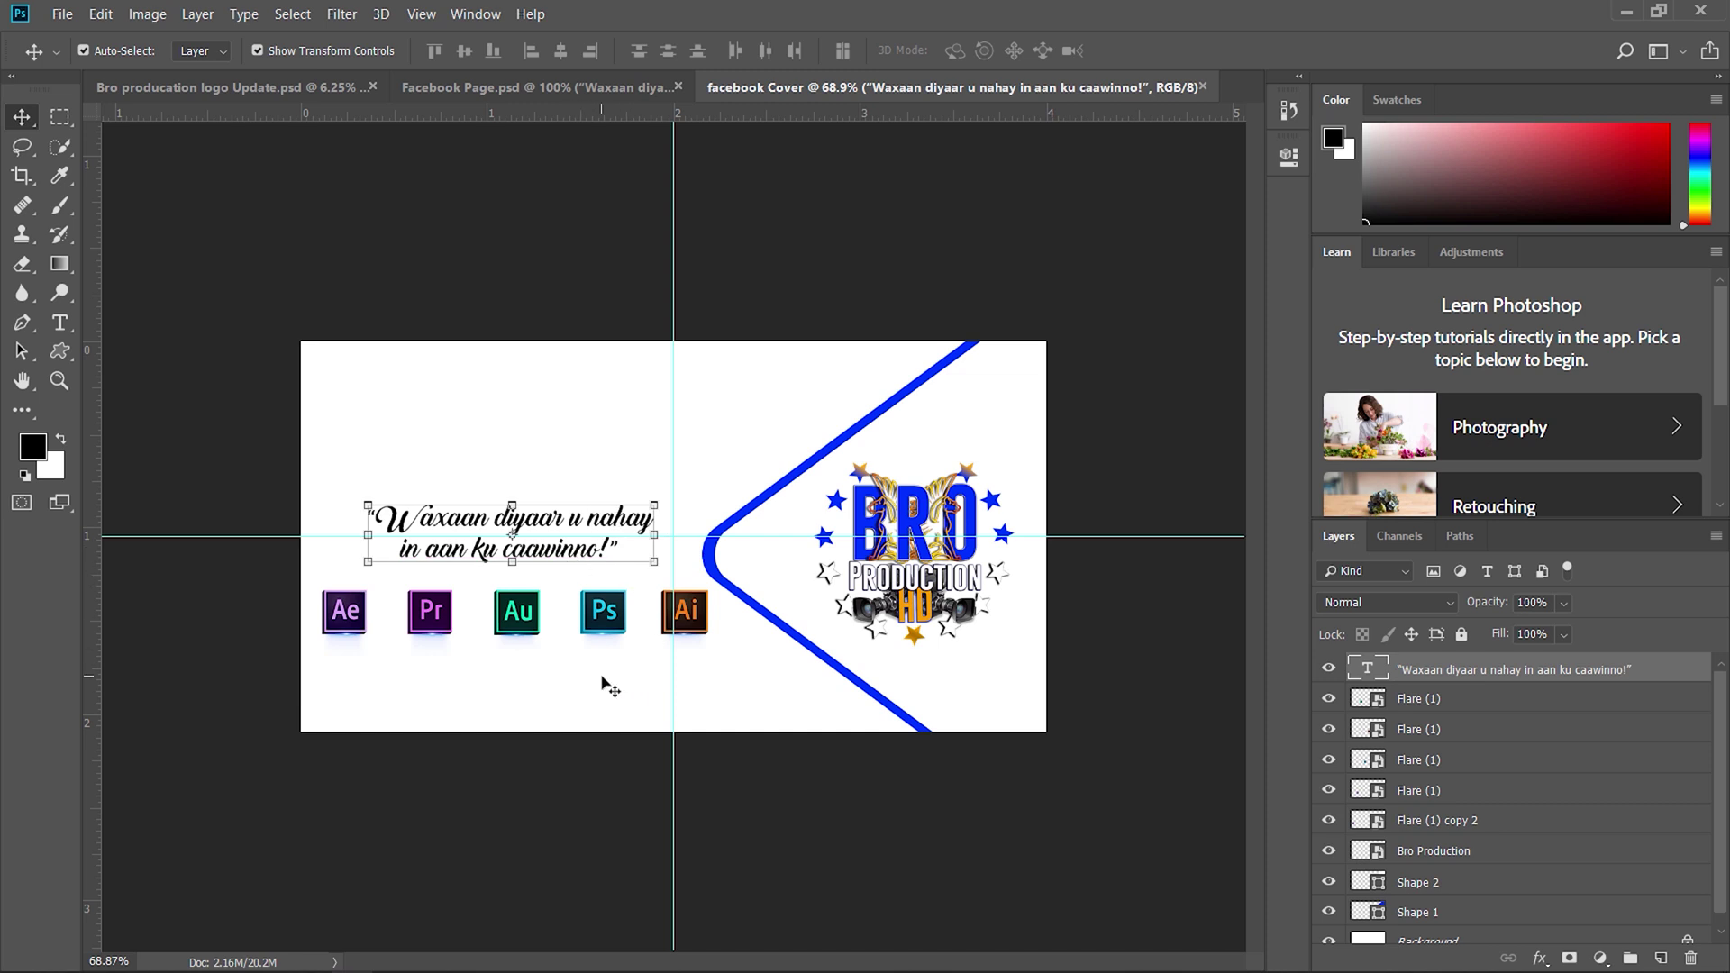
pyautogui.click(595, 710)
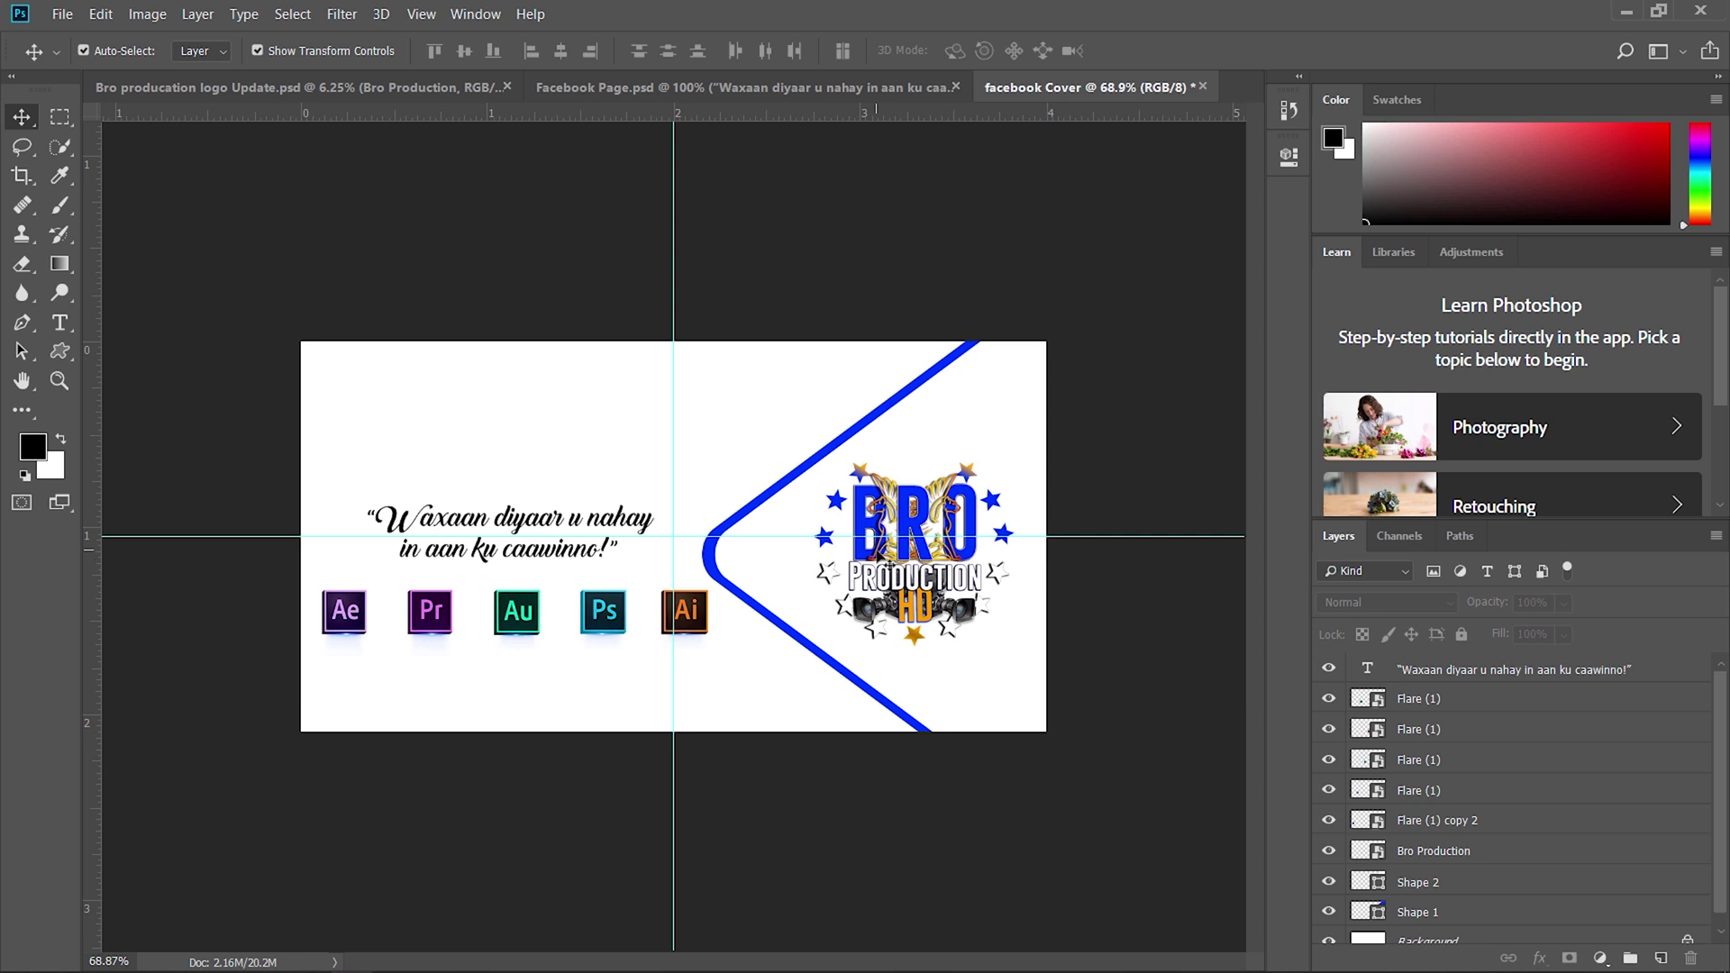
# Duplicate the BRO Production logo onto the cover's left half and enlarge the copy around its center to about 3.53%
pyautogui.click(878, 563)
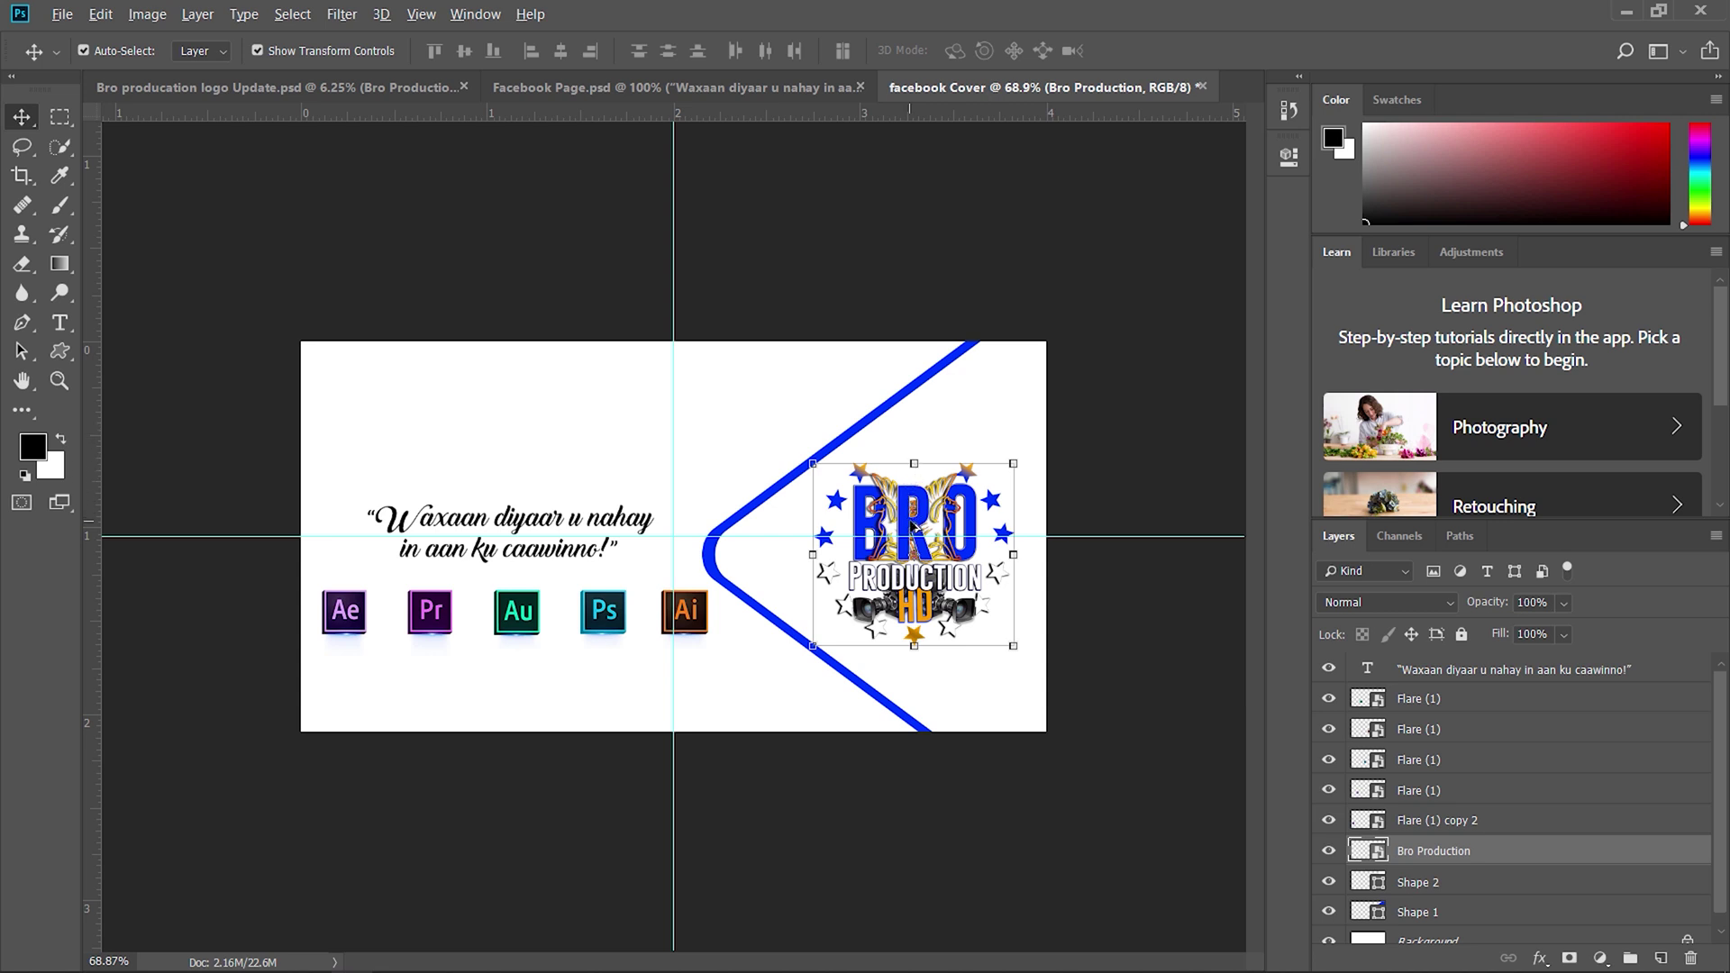
pyautogui.moveTo(912, 531); pyautogui.dragTo(524, 539)
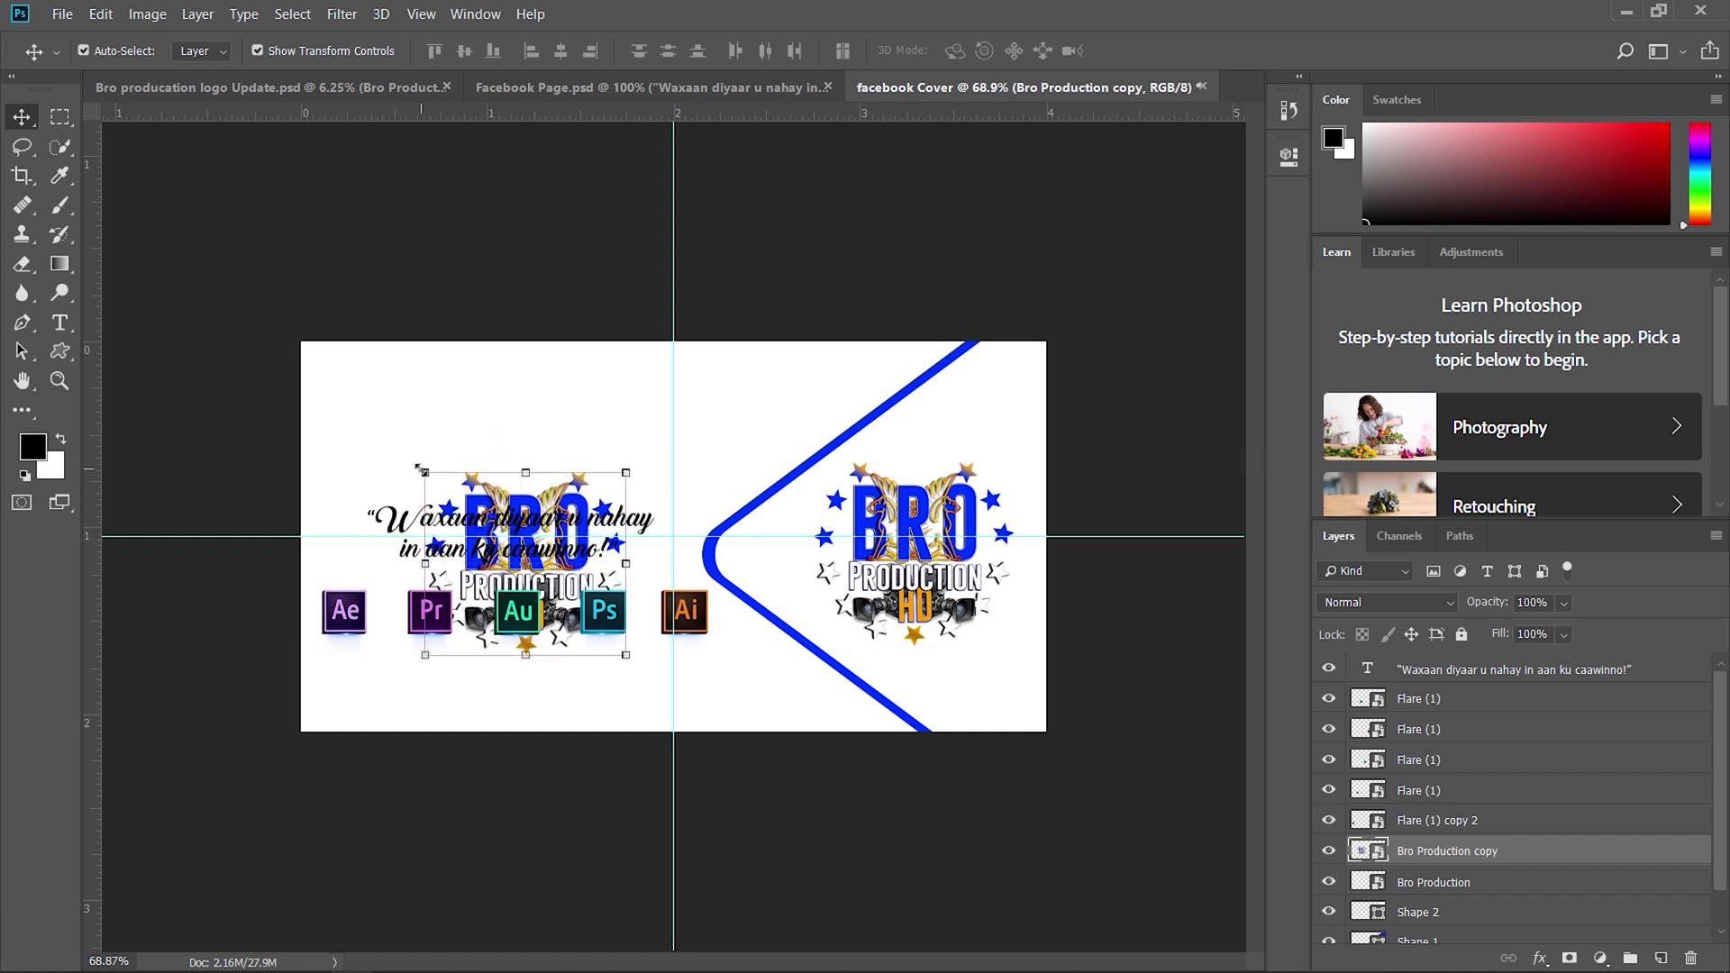
pyautogui.click(427, 470)
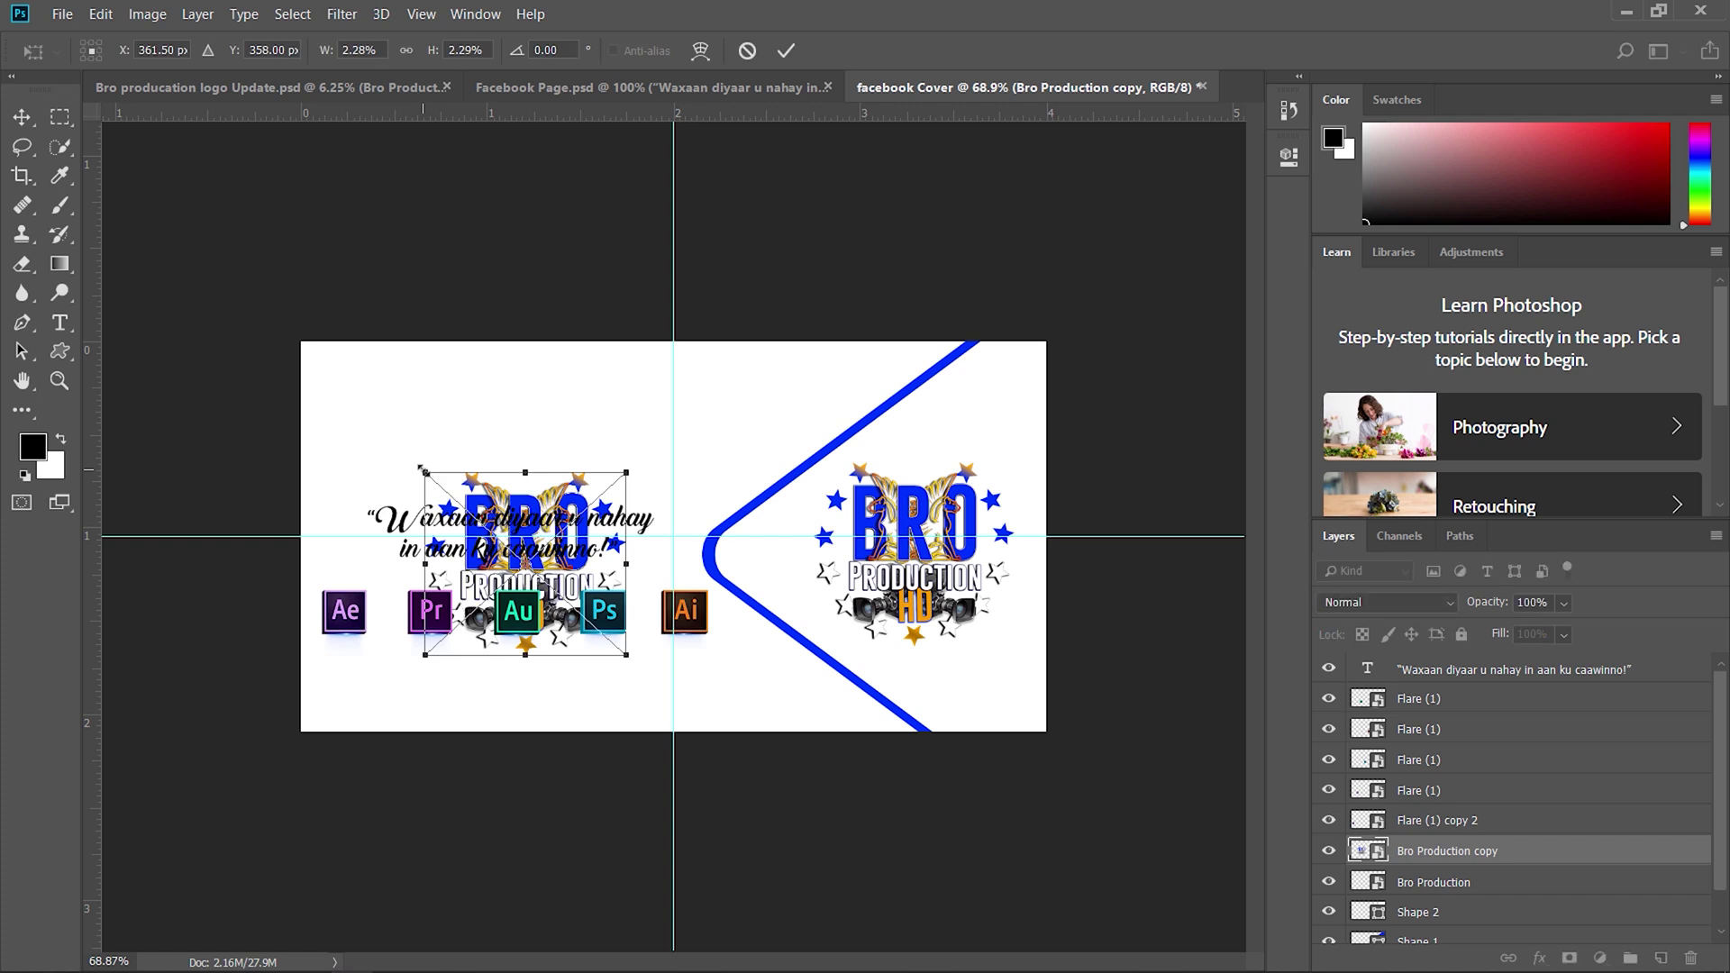
pyautogui.moveTo(417, 467); pyautogui.dragTo(349, 433)
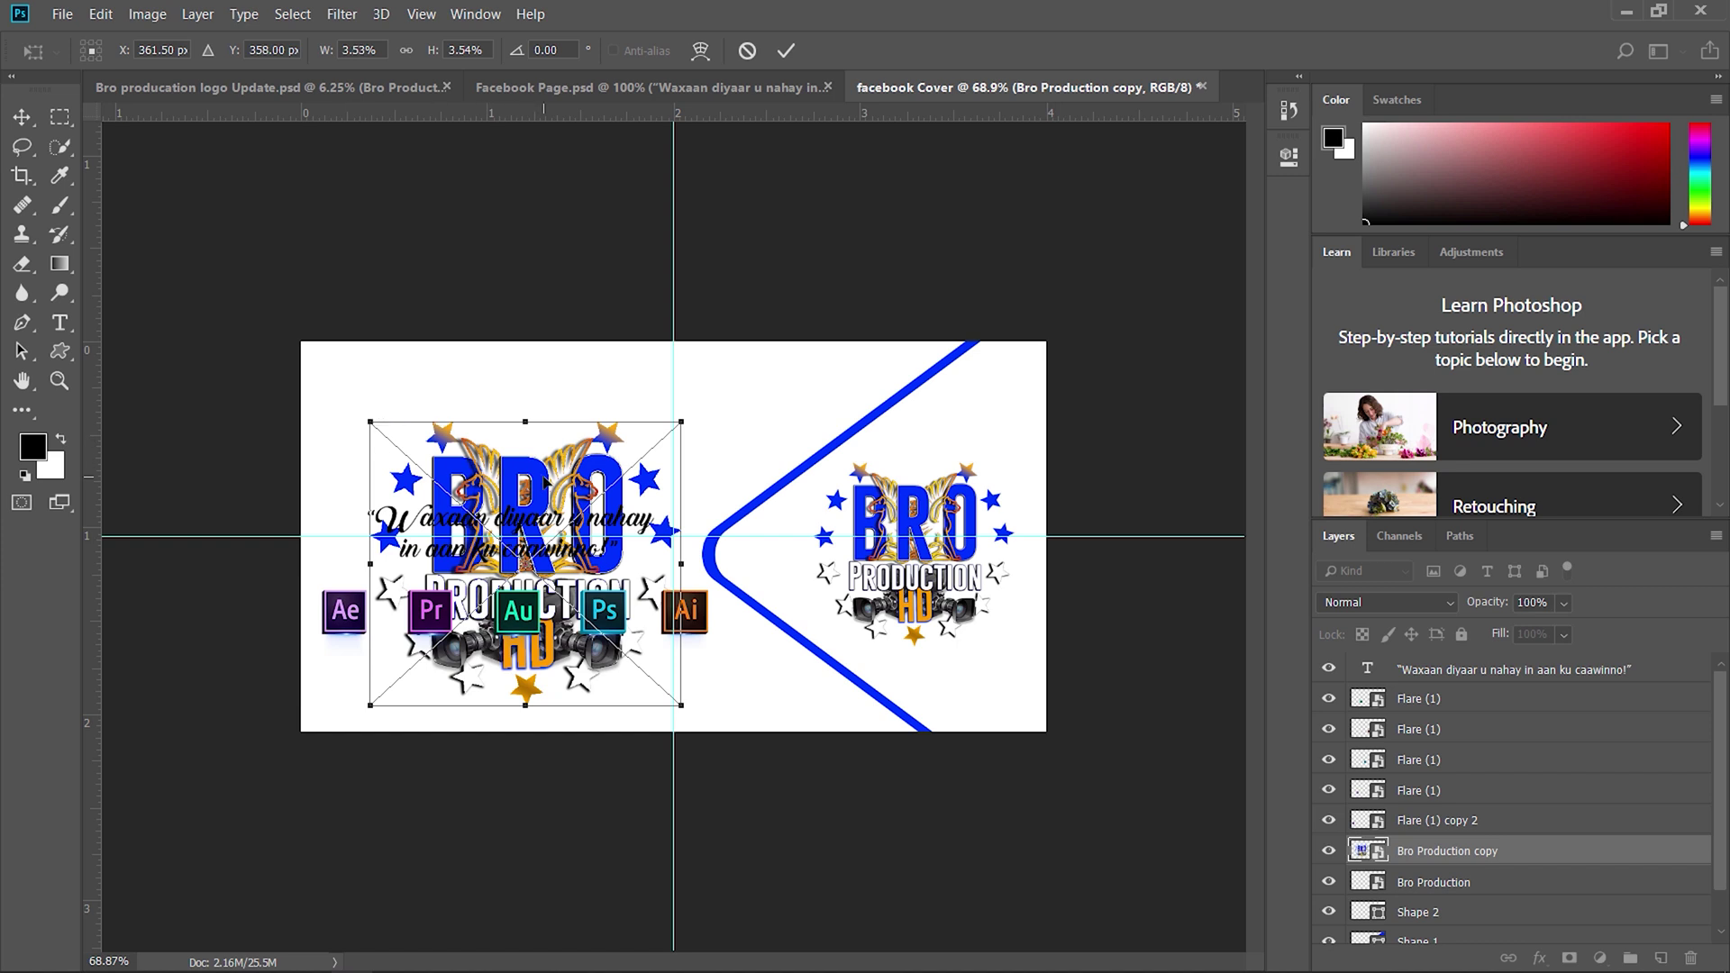
# Nudge the enlarged logo copy up to Y 314 px, vertically centered on the cover, and apply the transform
pyautogui.press('Up')
pyautogui.press('Up')
pyautogui.press('Up')
pyautogui.press('Up')
pyautogui.press('Up')
pyautogui.press('Up')
pyautogui.press('Up')
pyautogui.press('Up')
pyautogui.press('Up')
pyautogui.press('Up')
pyautogui.press('Up')
pyautogui.press('Up')
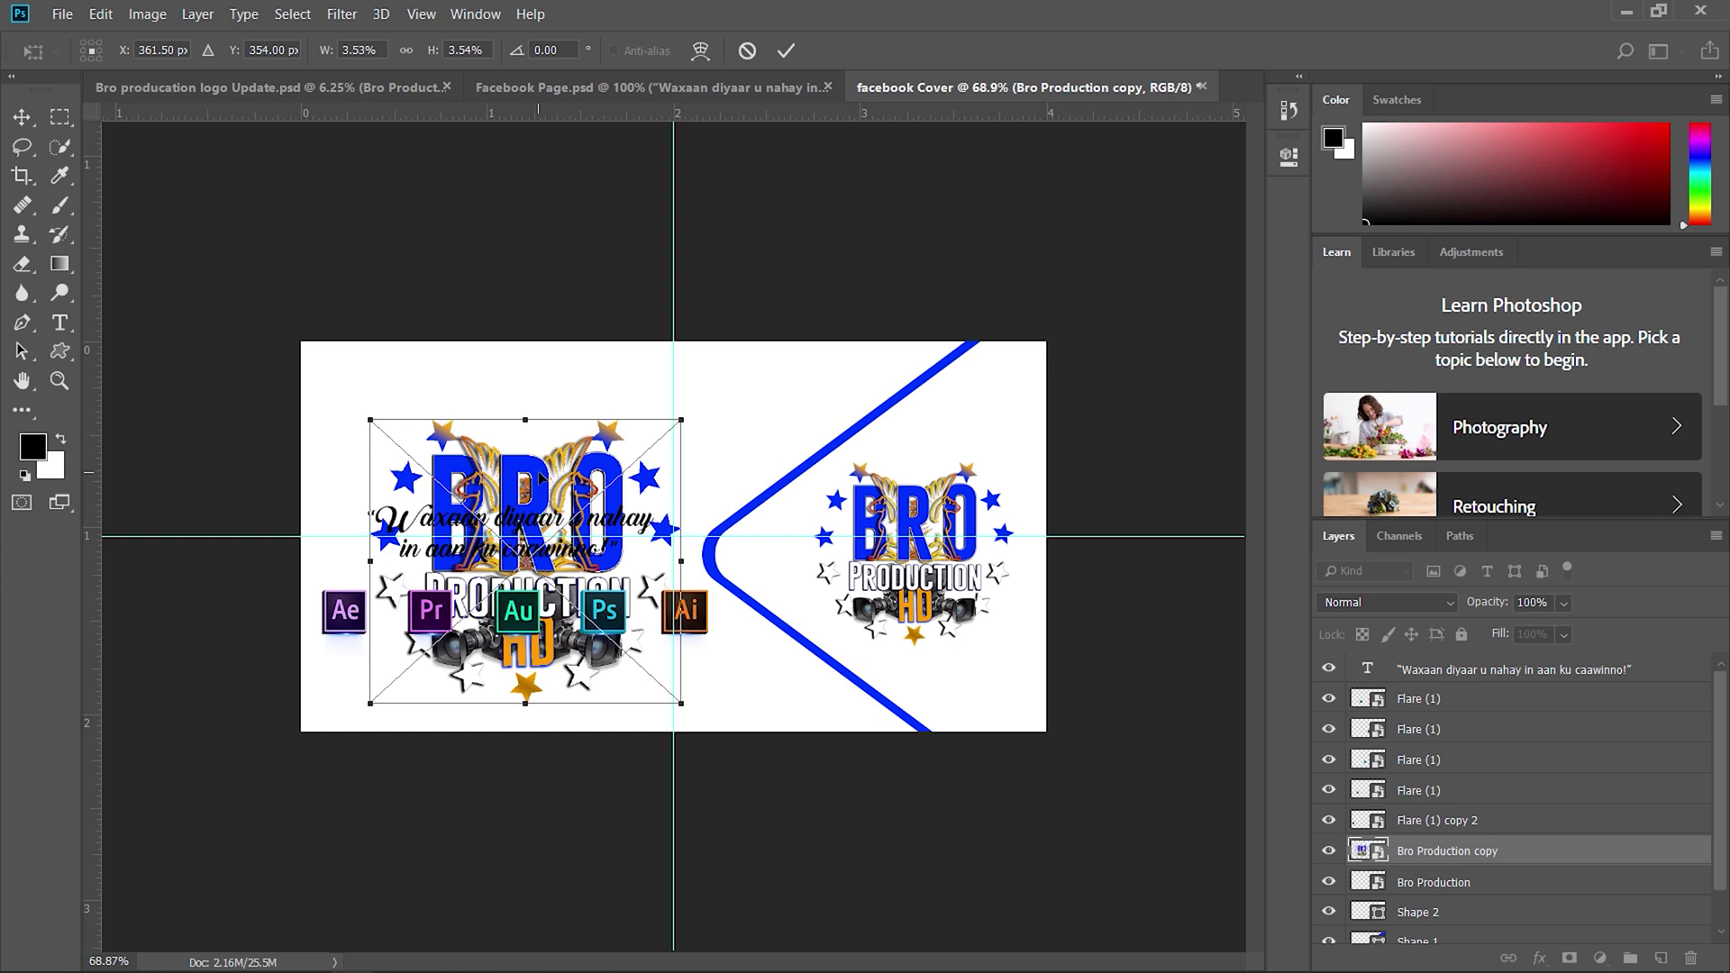
pyautogui.press('Up')
pyautogui.press('Up')
pyautogui.press('Up')
pyautogui.press('Up')
pyautogui.press('Up')
pyautogui.press('Up')
pyautogui.press('Up')
pyautogui.press('Up')
pyautogui.press('Up')
pyautogui.press('Up')
pyautogui.press('Up')
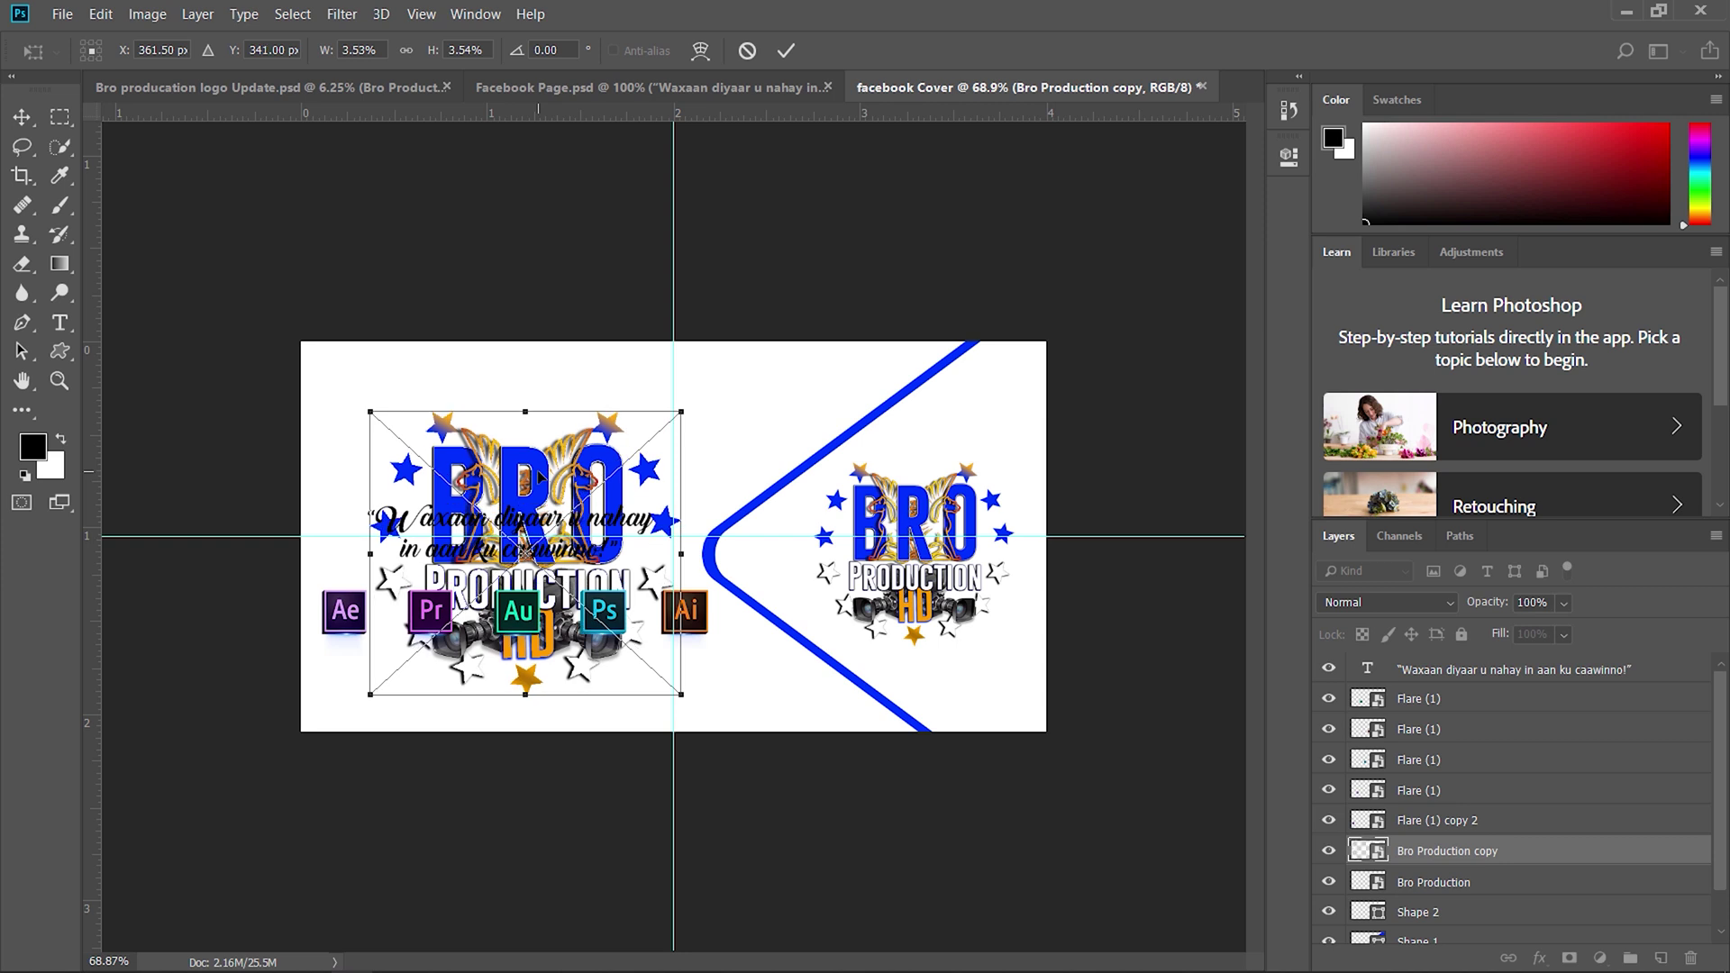
pyautogui.press('Up')
pyautogui.press('Up')
pyautogui.press('Up')
pyautogui.press('Up')
pyautogui.press('Up')
pyautogui.press('Up')
pyautogui.press('Up')
pyautogui.press('Up')
pyautogui.press('Up')
pyautogui.press('Up')
pyautogui.press('Up')
pyautogui.press('Up')
pyautogui.press('Up')
pyautogui.press('Up')
pyautogui.press('Up')
pyautogui.press('Up')
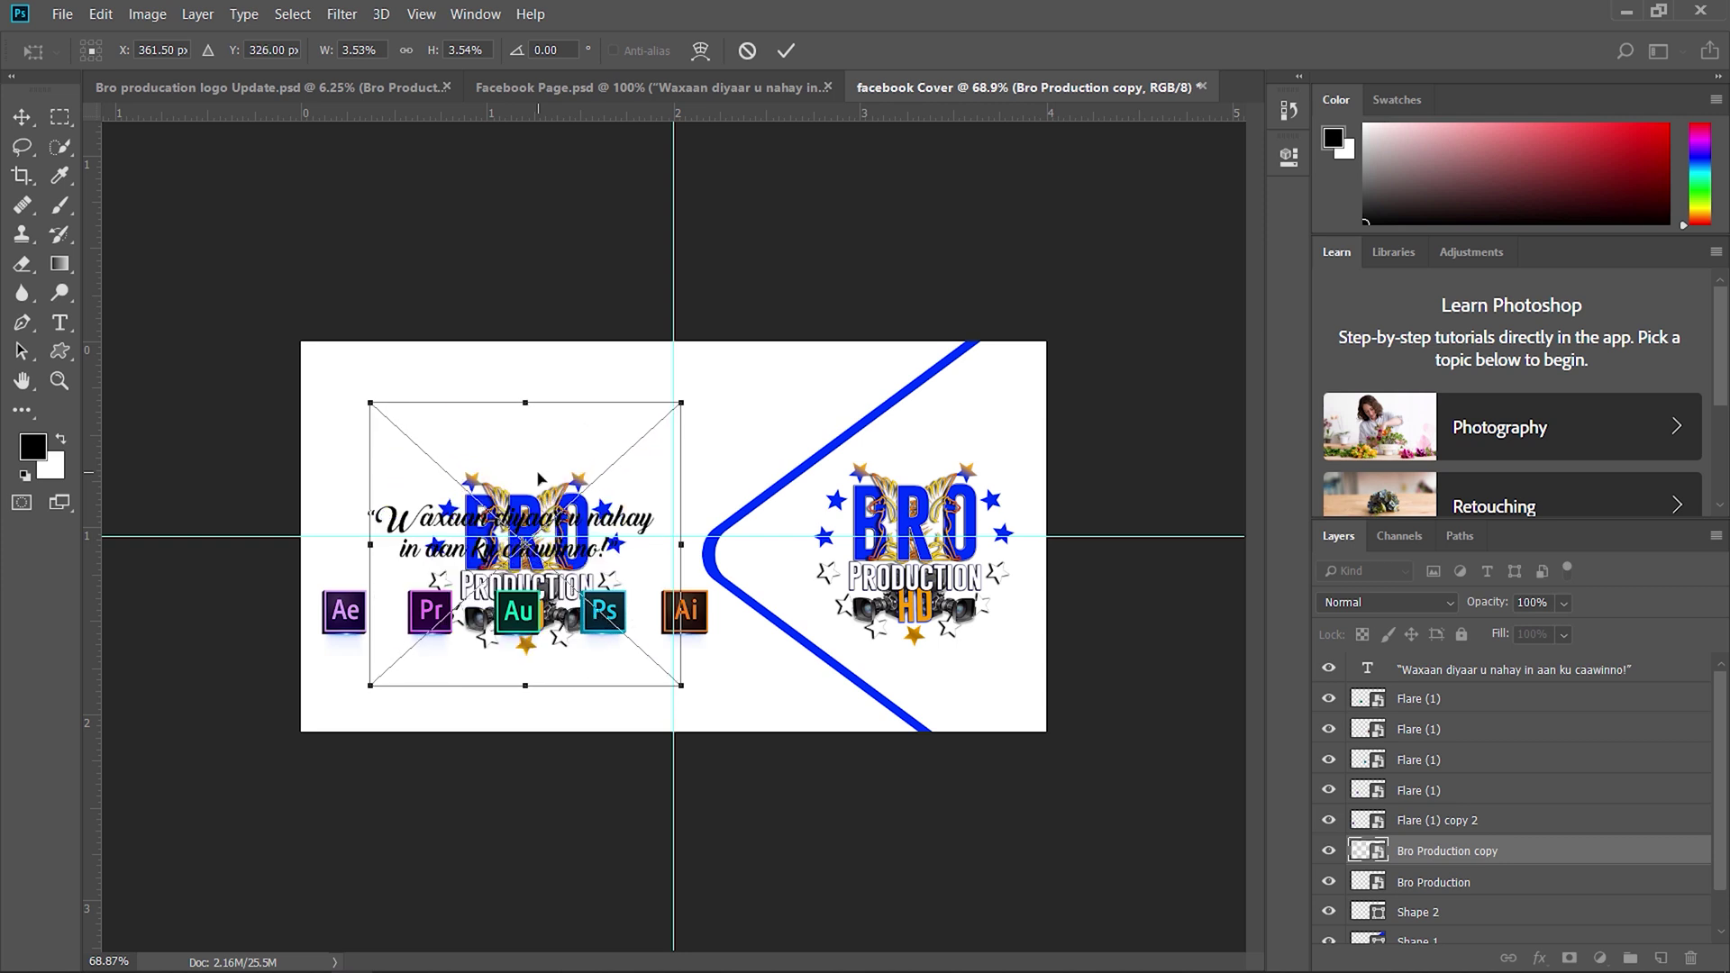
pyautogui.press('Up')
pyautogui.press('Up')
pyautogui.press('Up')
pyautogui.press('Up')
pyautogui.press('Up')
pyautogui.press('Up')
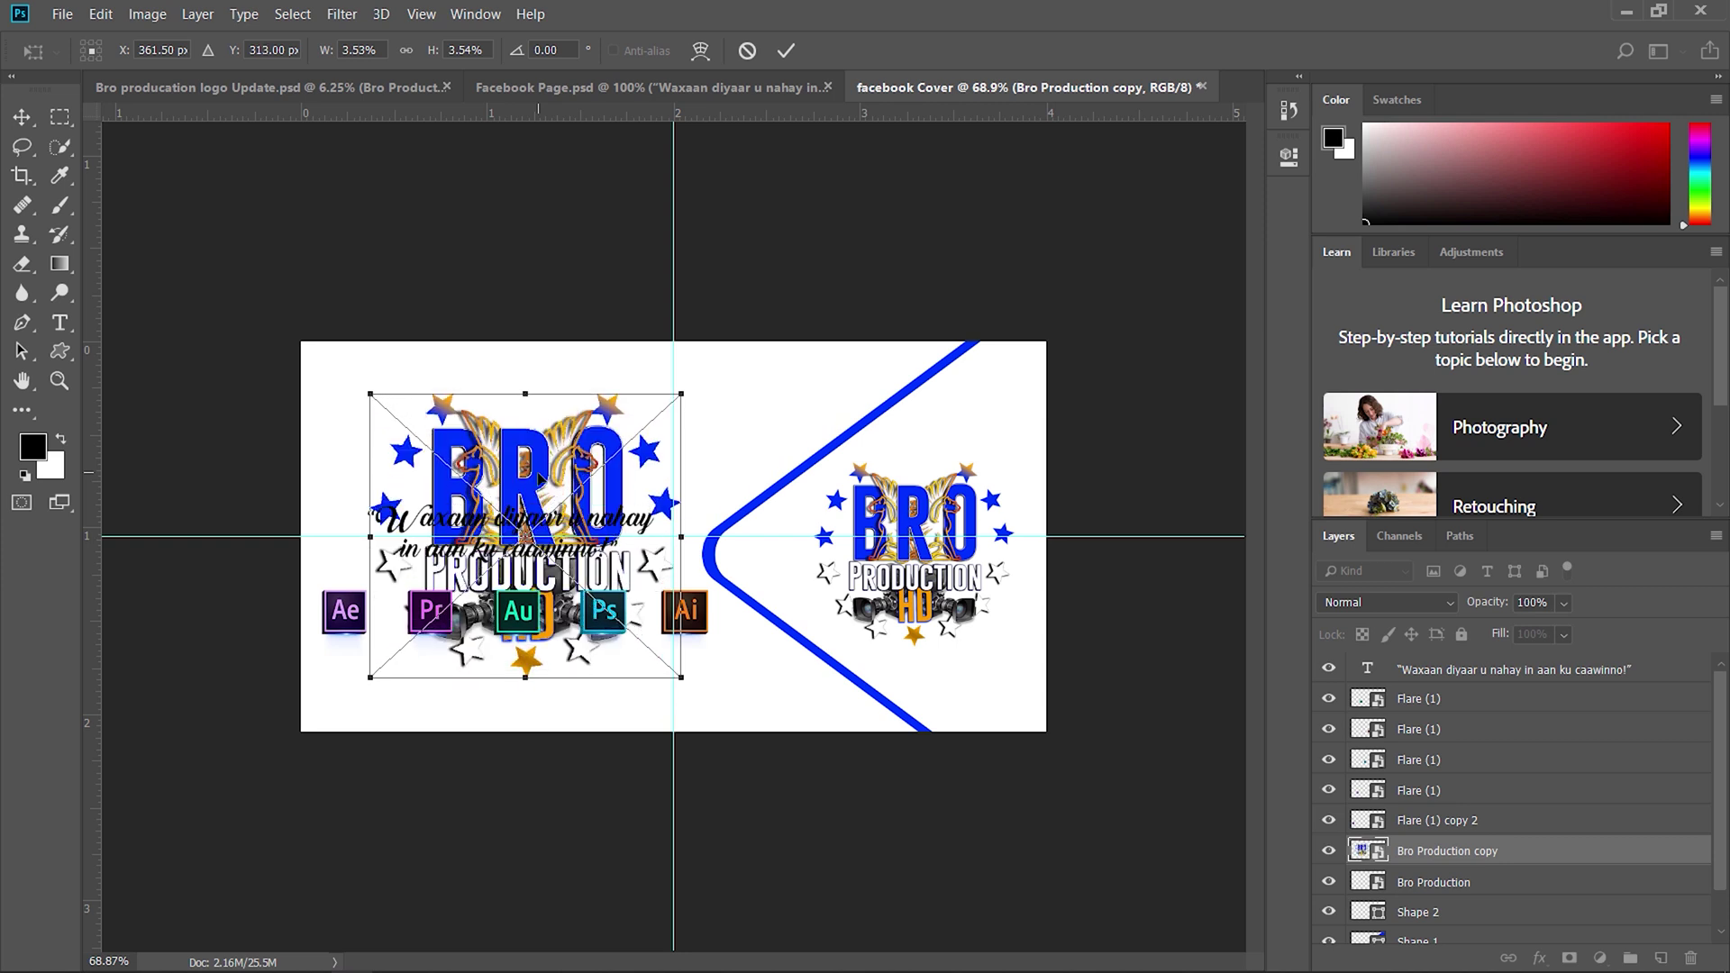
pyautogui.press('Down')
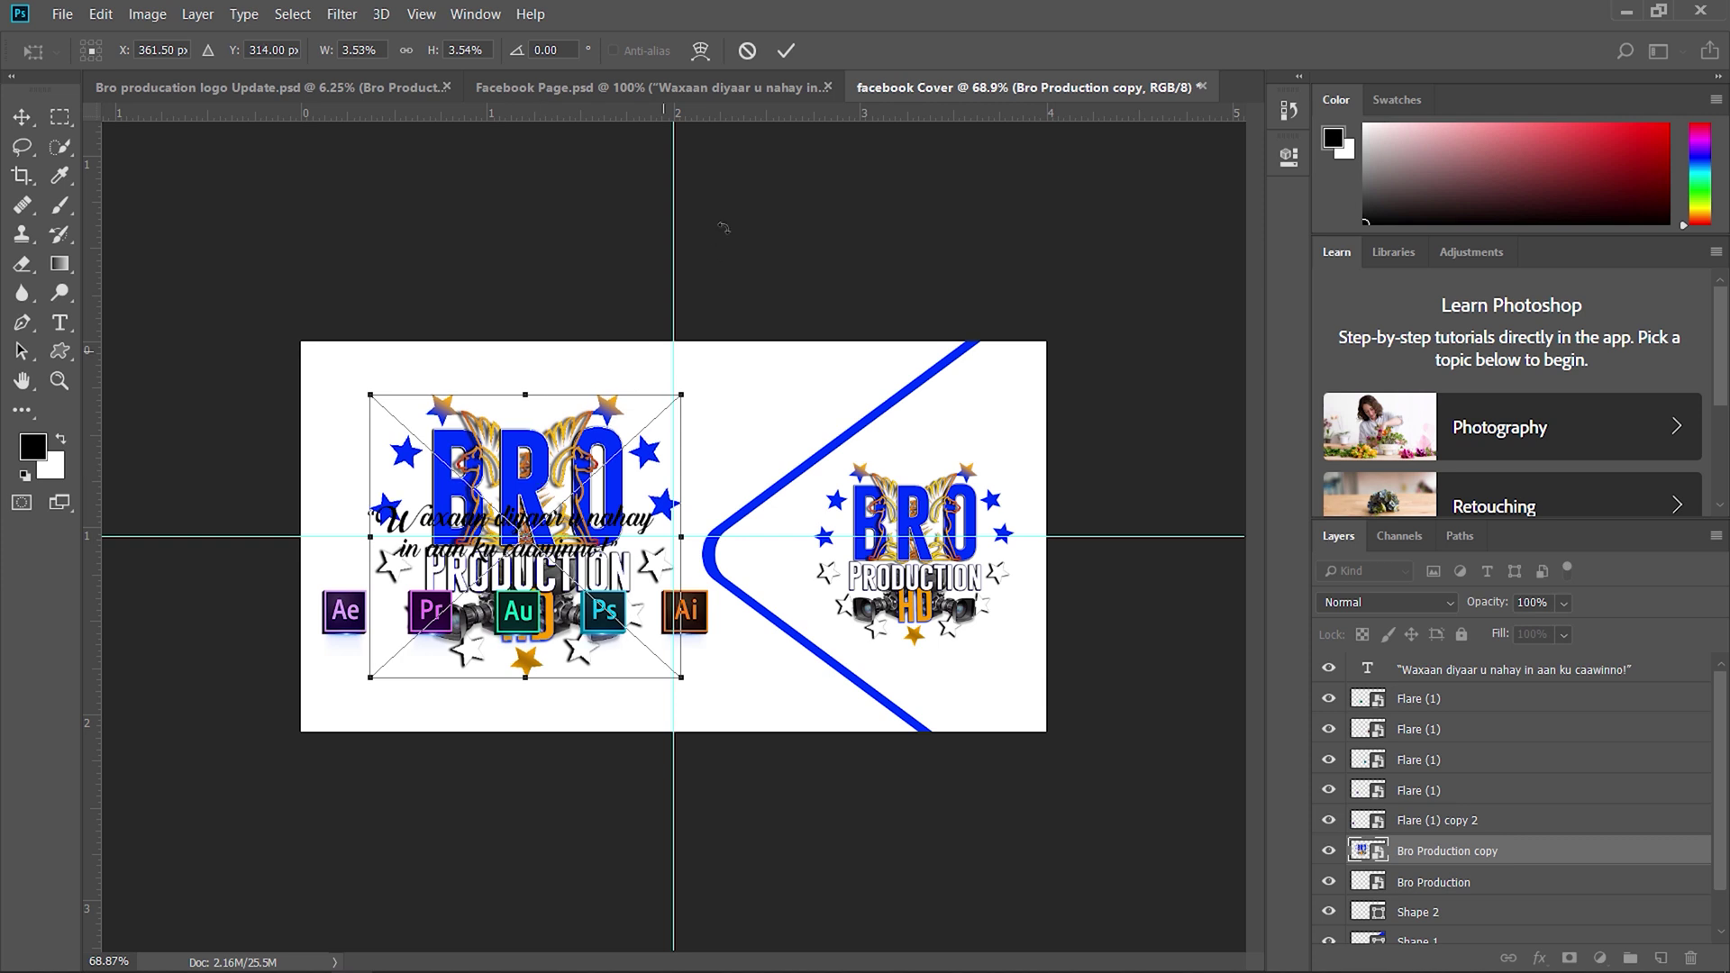
pyautogui.click(786, 50)
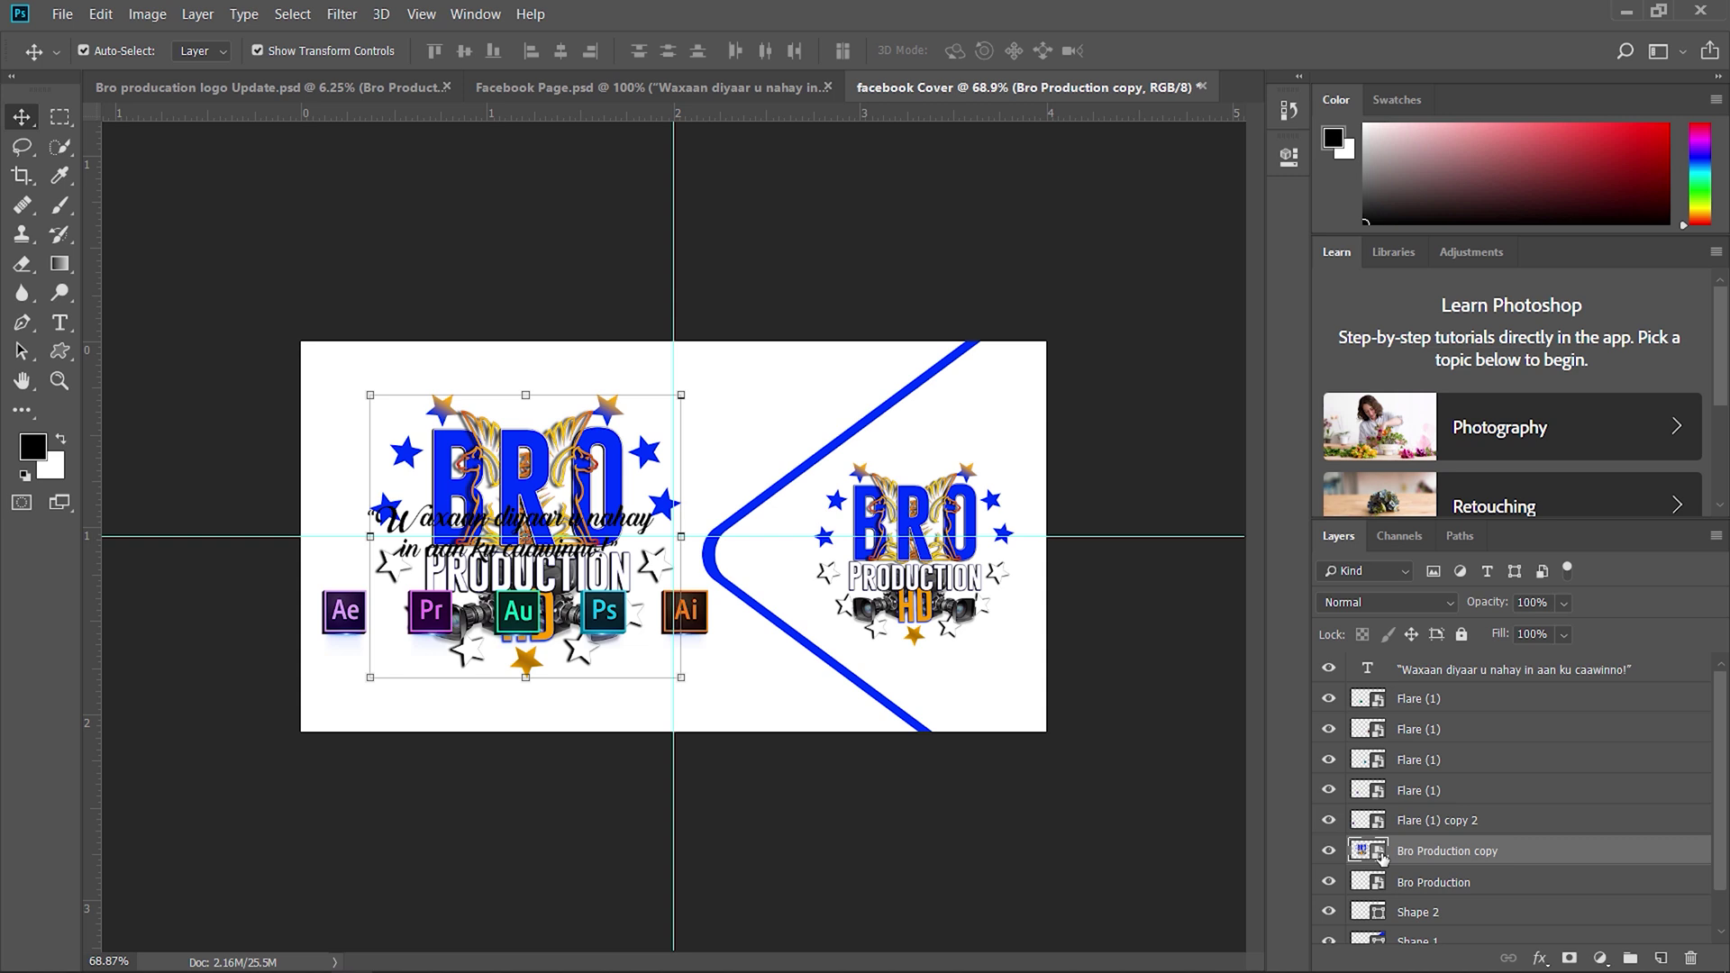
# Set the enlarged logo copy's opacity to 20%, after trying several other levels, so it acts as a watermark behind the slogan
pyautogui.press('1')
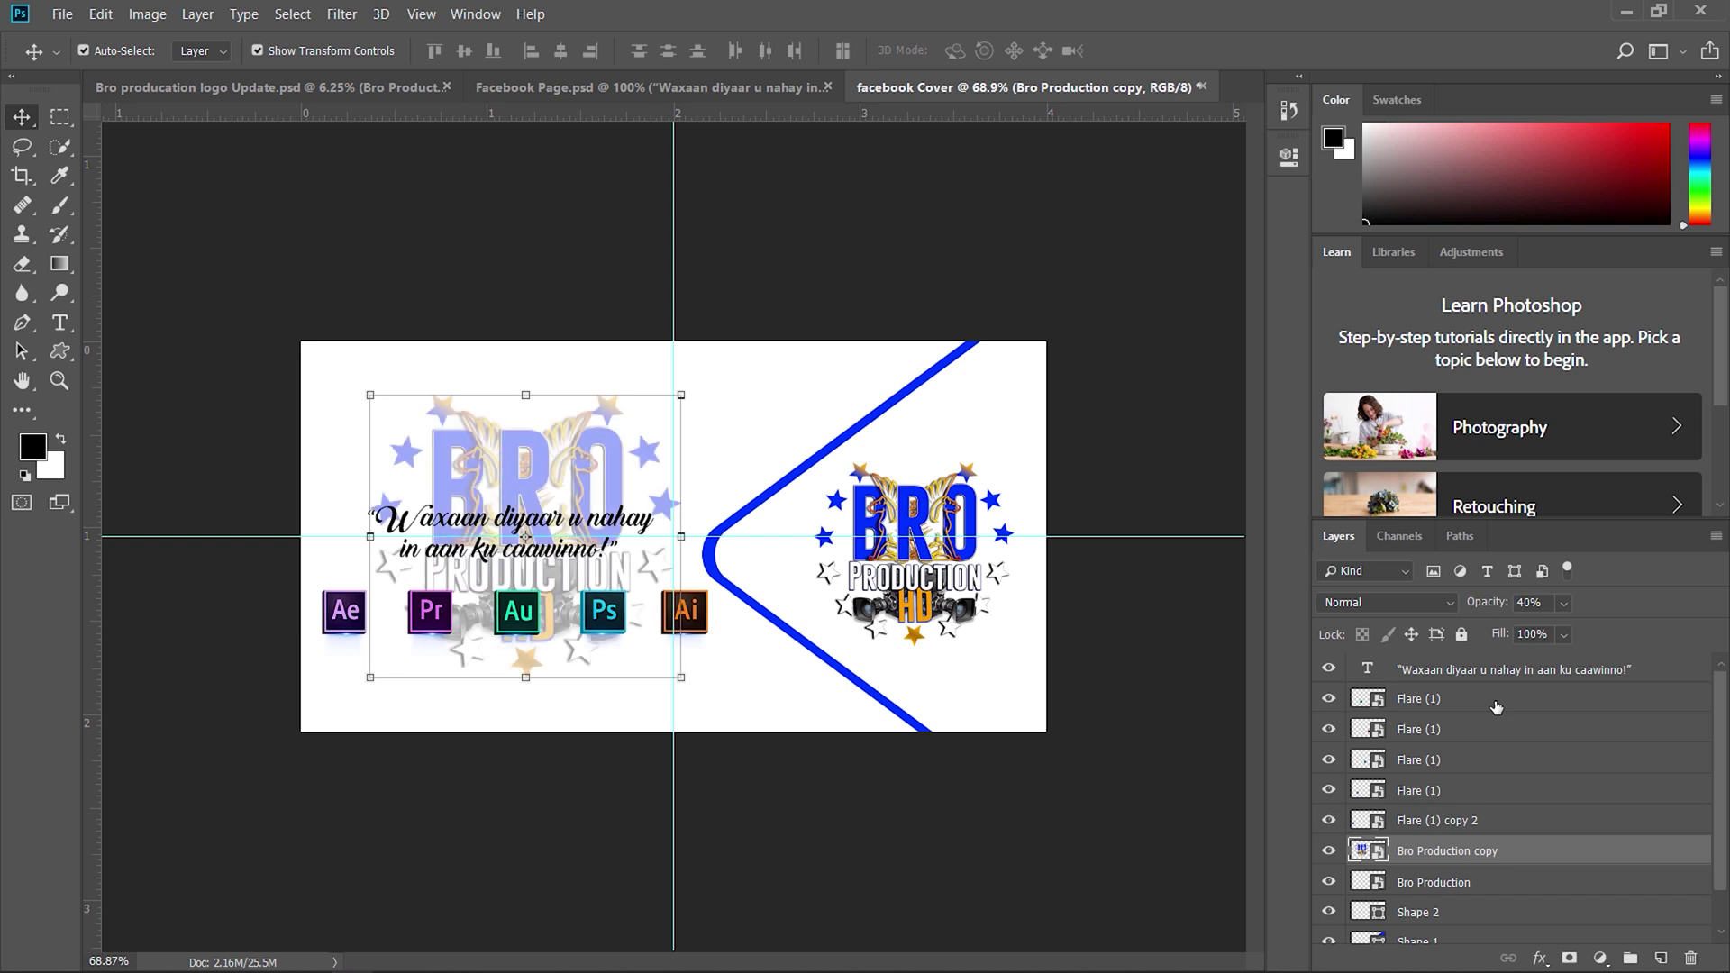
pyautogui.press('5')
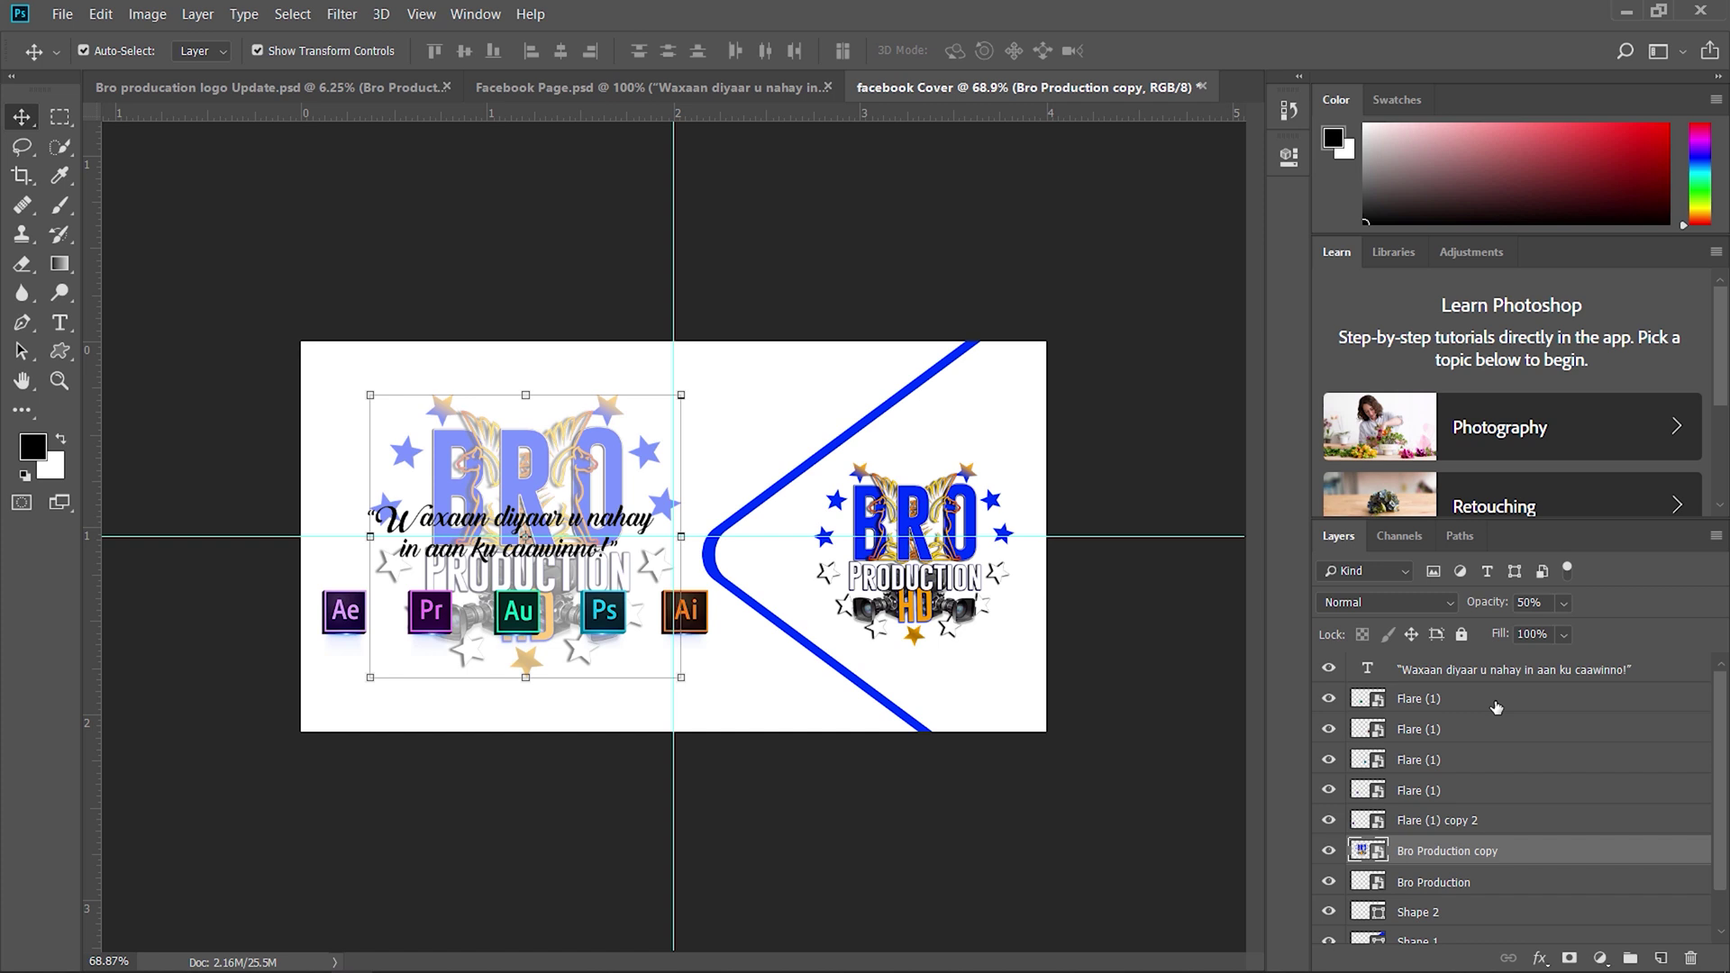
pyautogui.press('6')
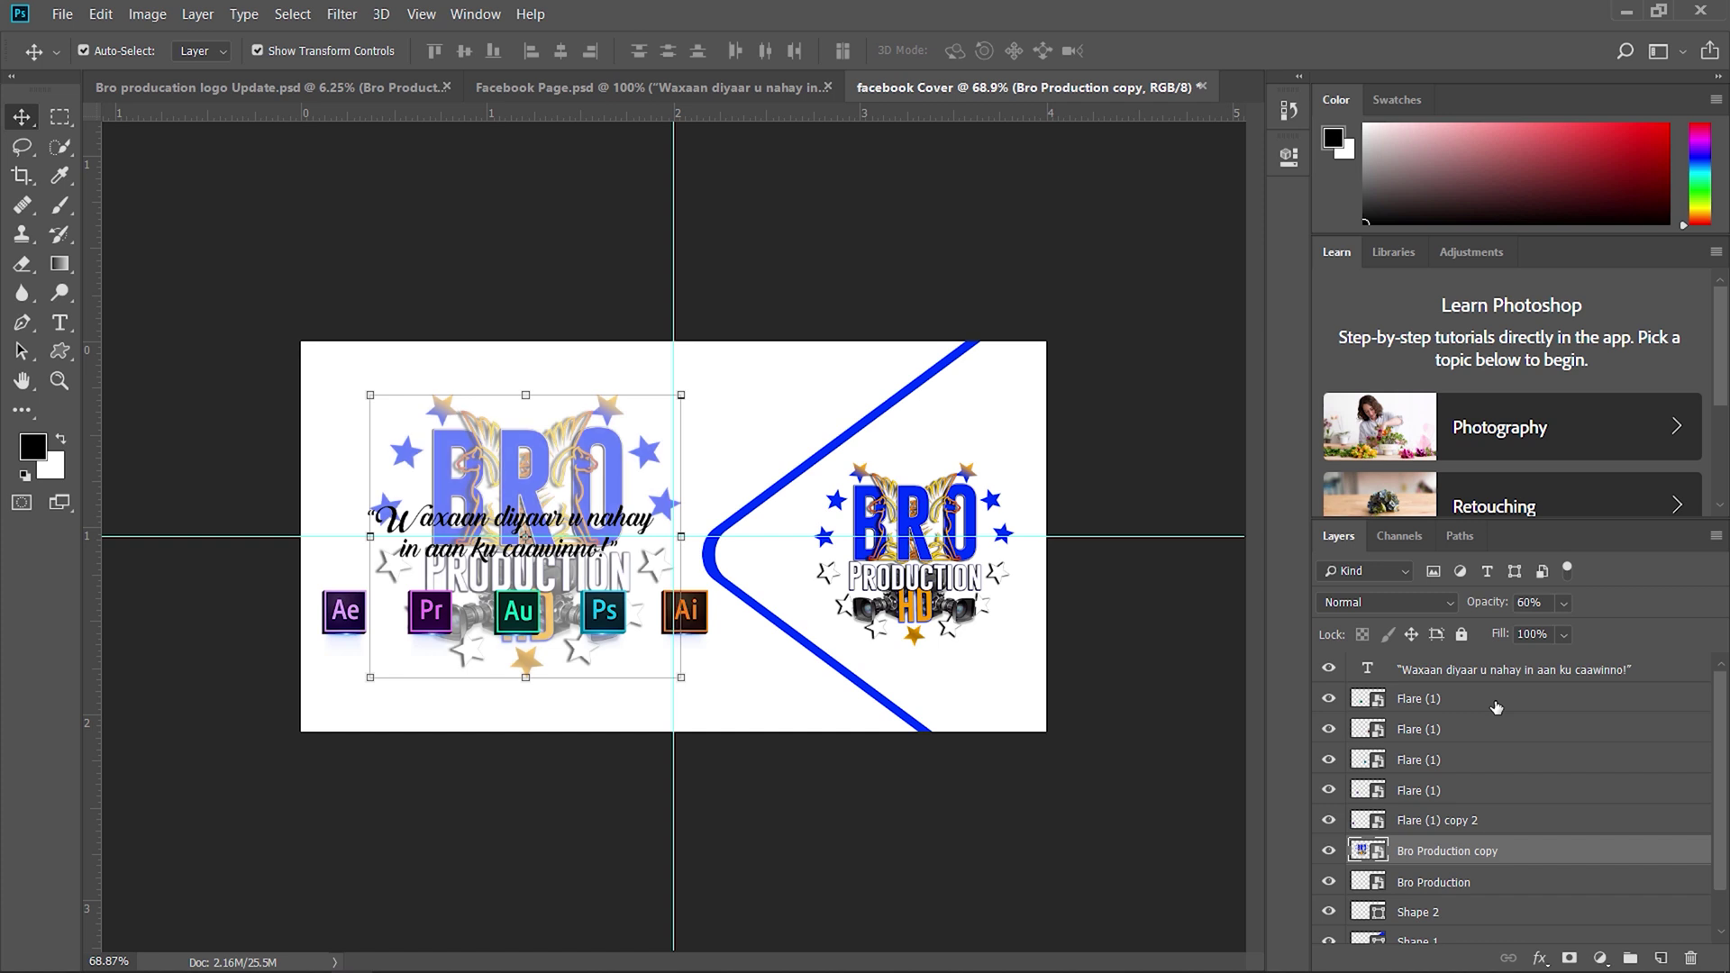
pyautogui.press('0')
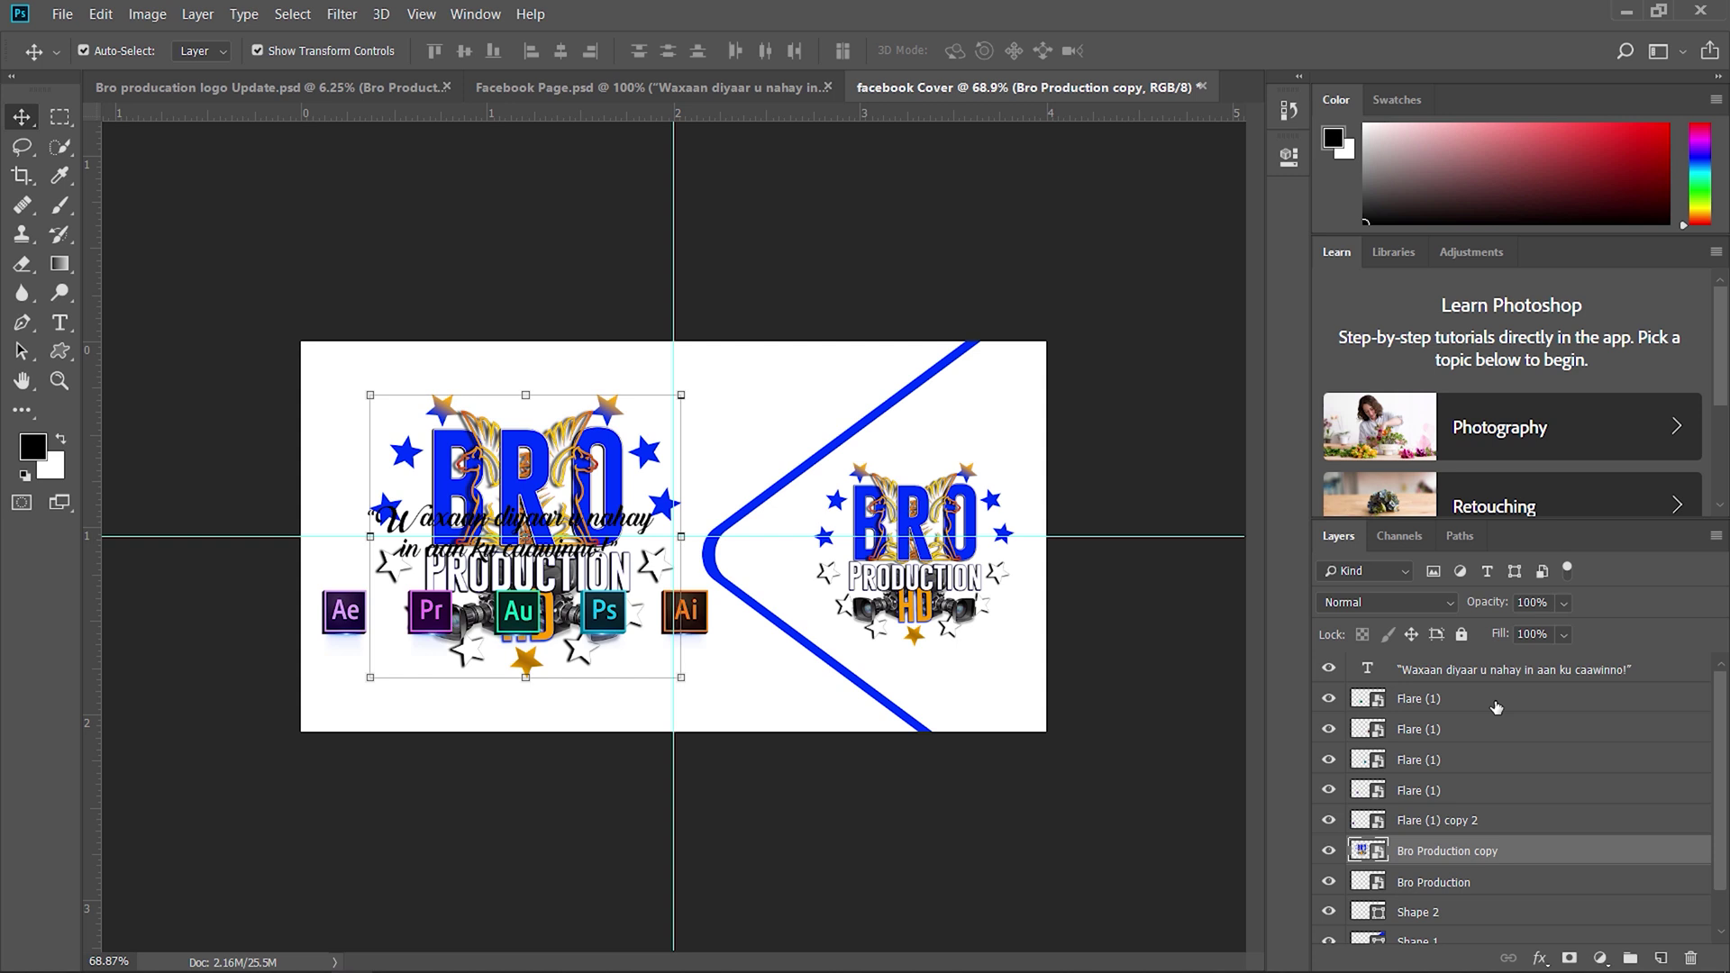
pyautogui.press('1')
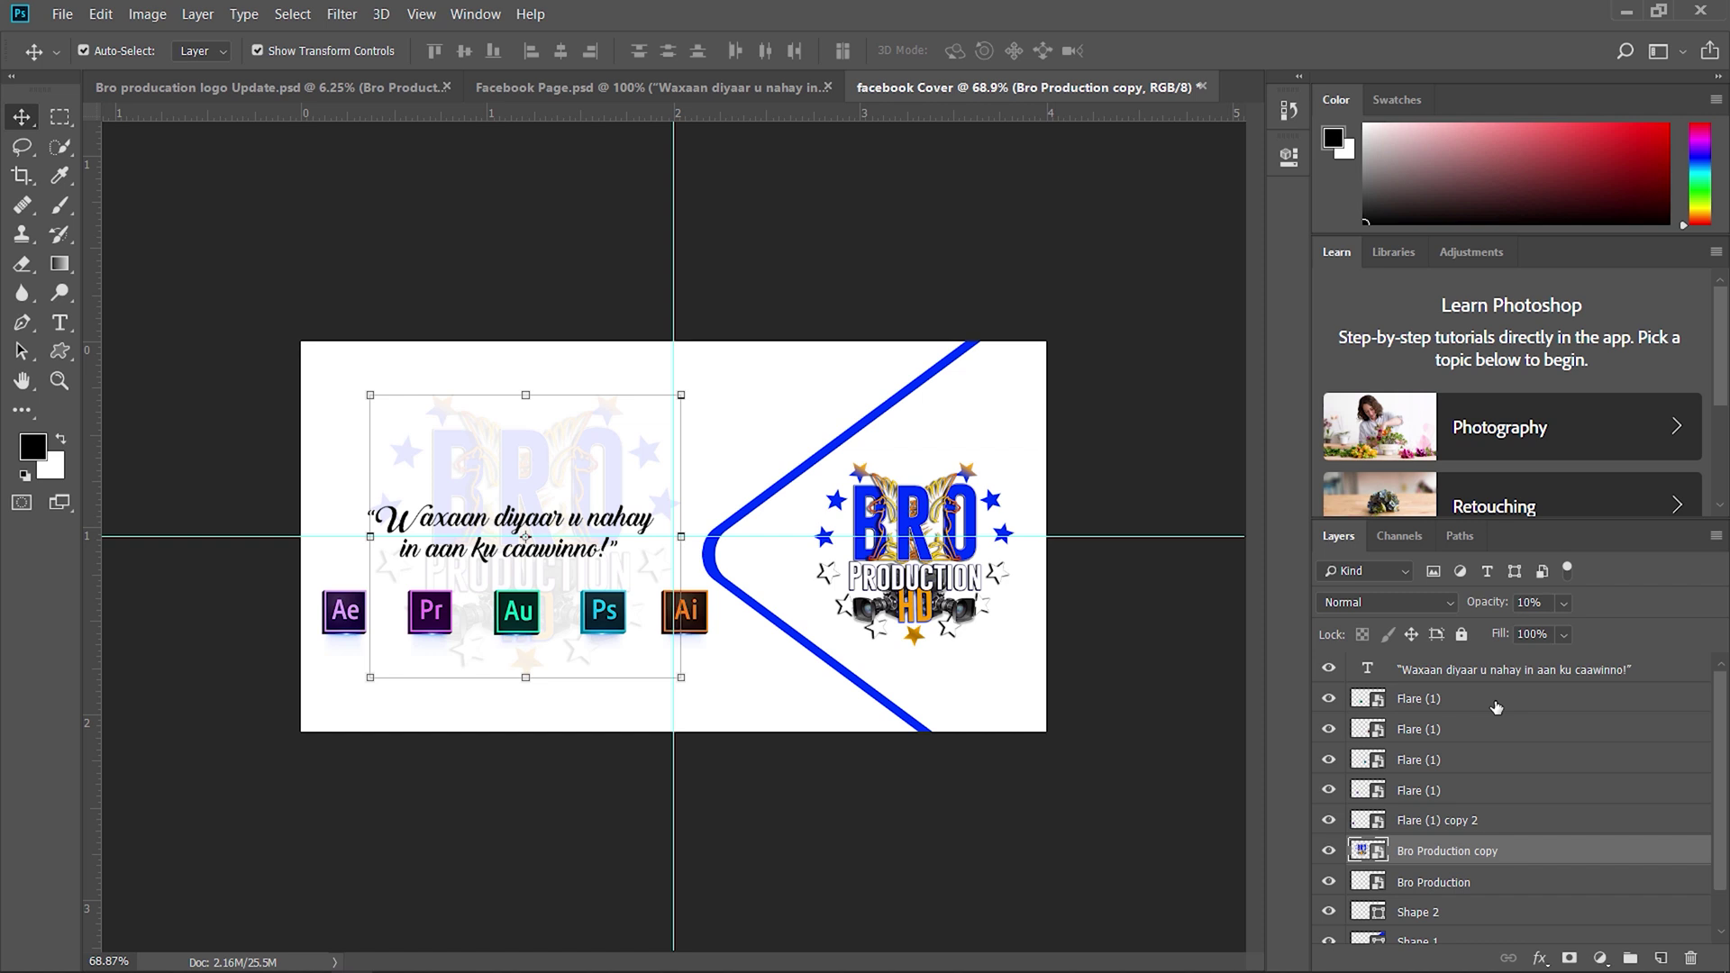
pyautogui.press('1')
pyautogui.press('5')
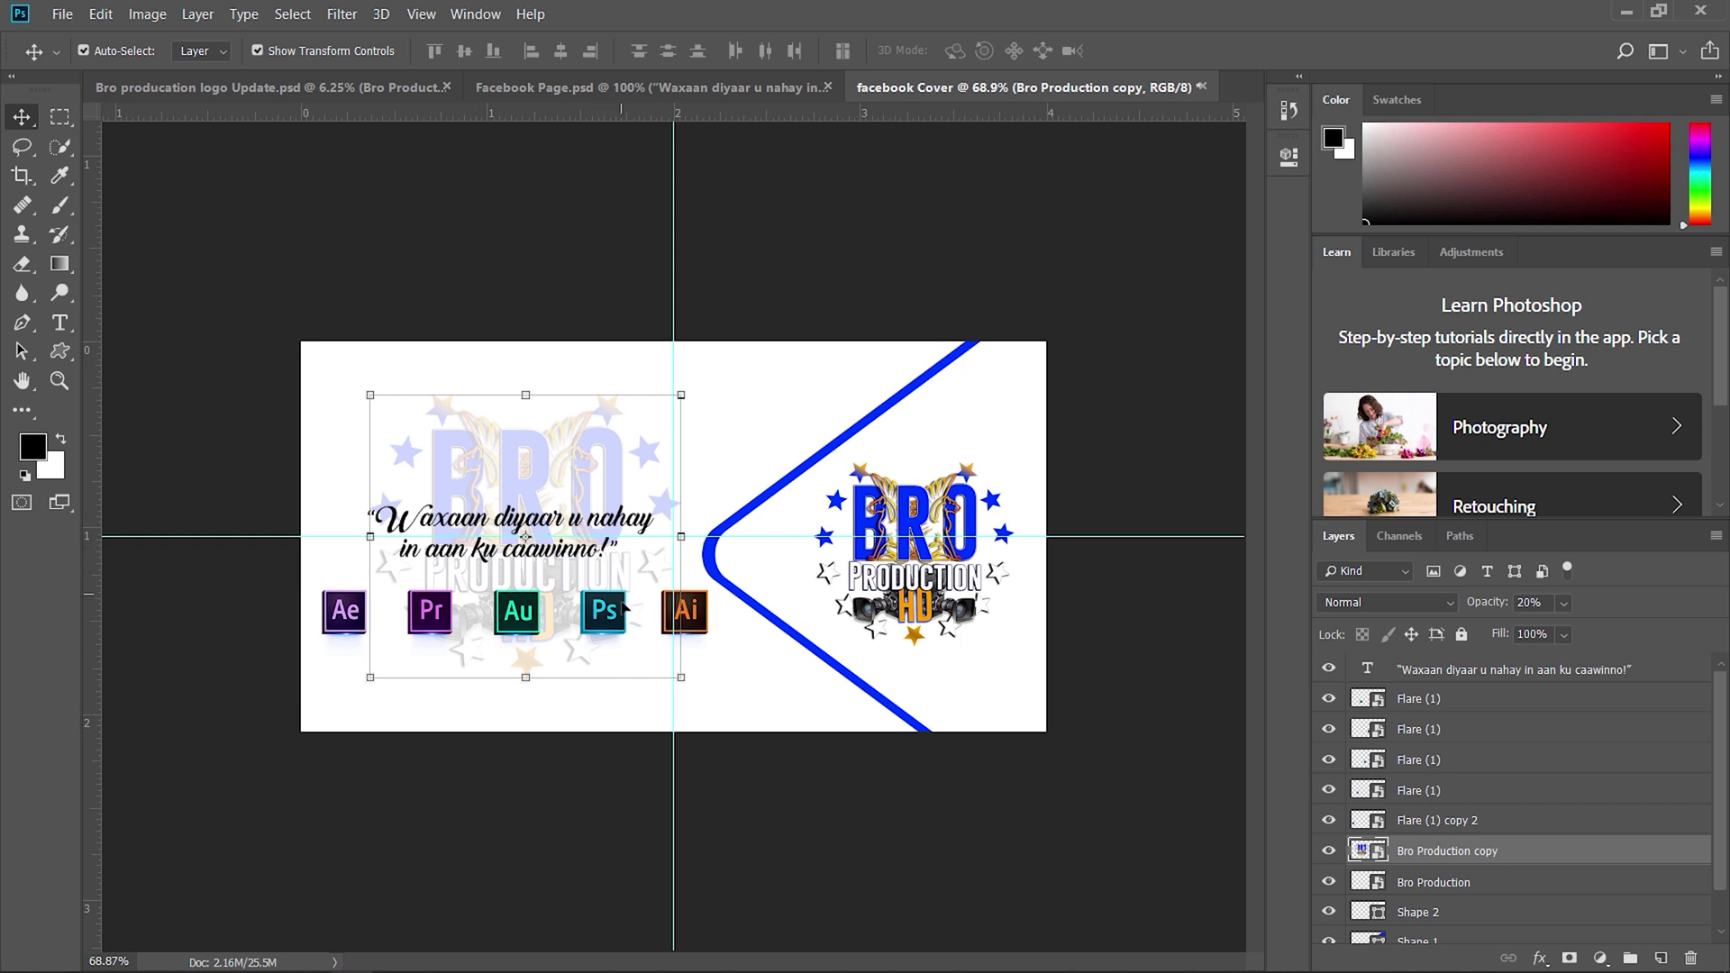
pyautogui.click(684, 641)
pyautogui.click(686, 622)
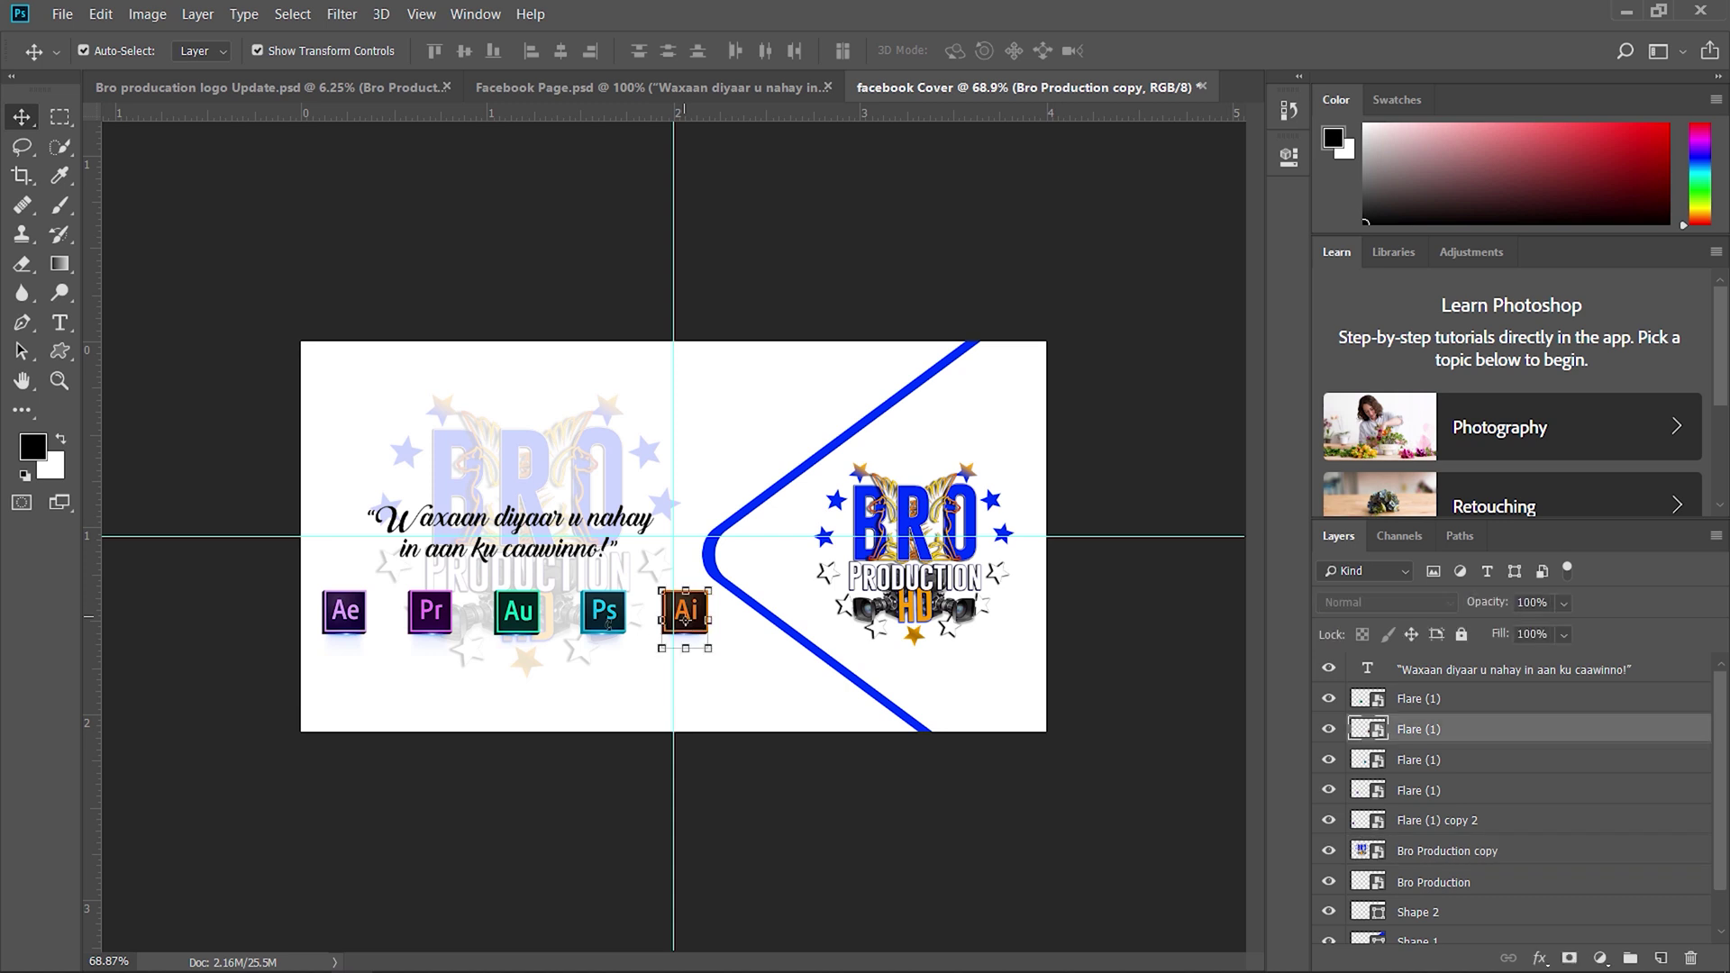
pyautogui.click(602, 620)
pyautogui.click(519, 623)
pyautogui.click(464, 623)
pyautogui.click(352, 620)
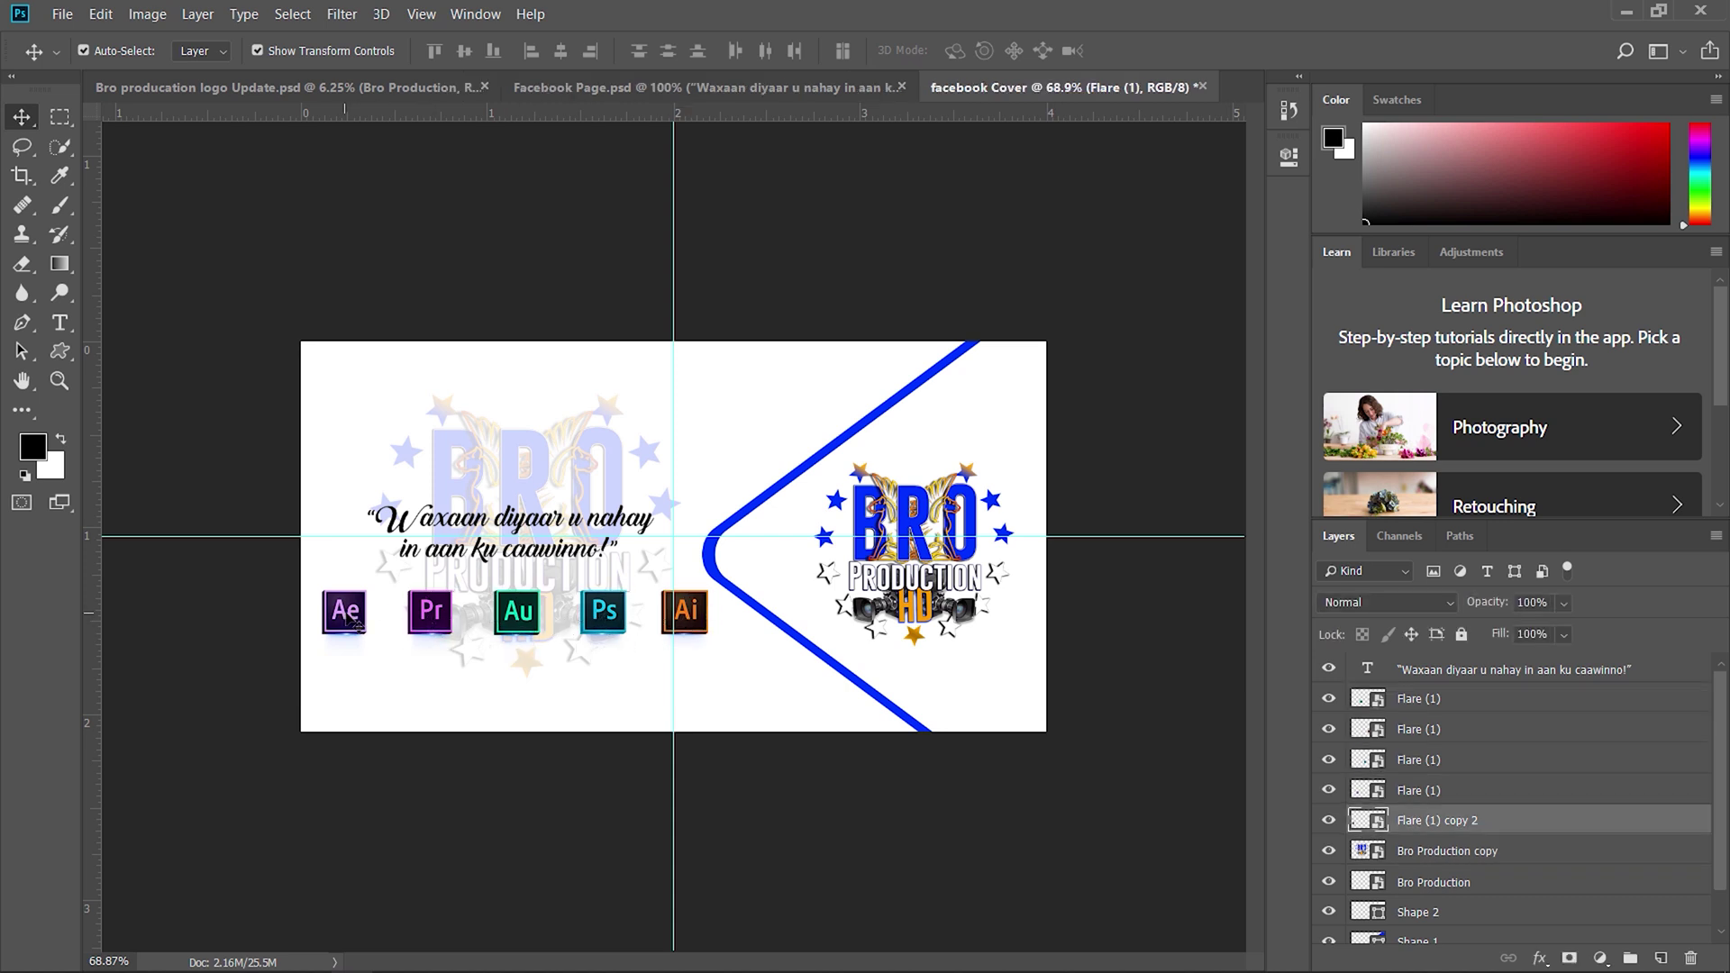
# Move the Bro Production copy layer below Shape 2 in the layer stack, directly above Shape 1
pyautogui.click(507, 488)
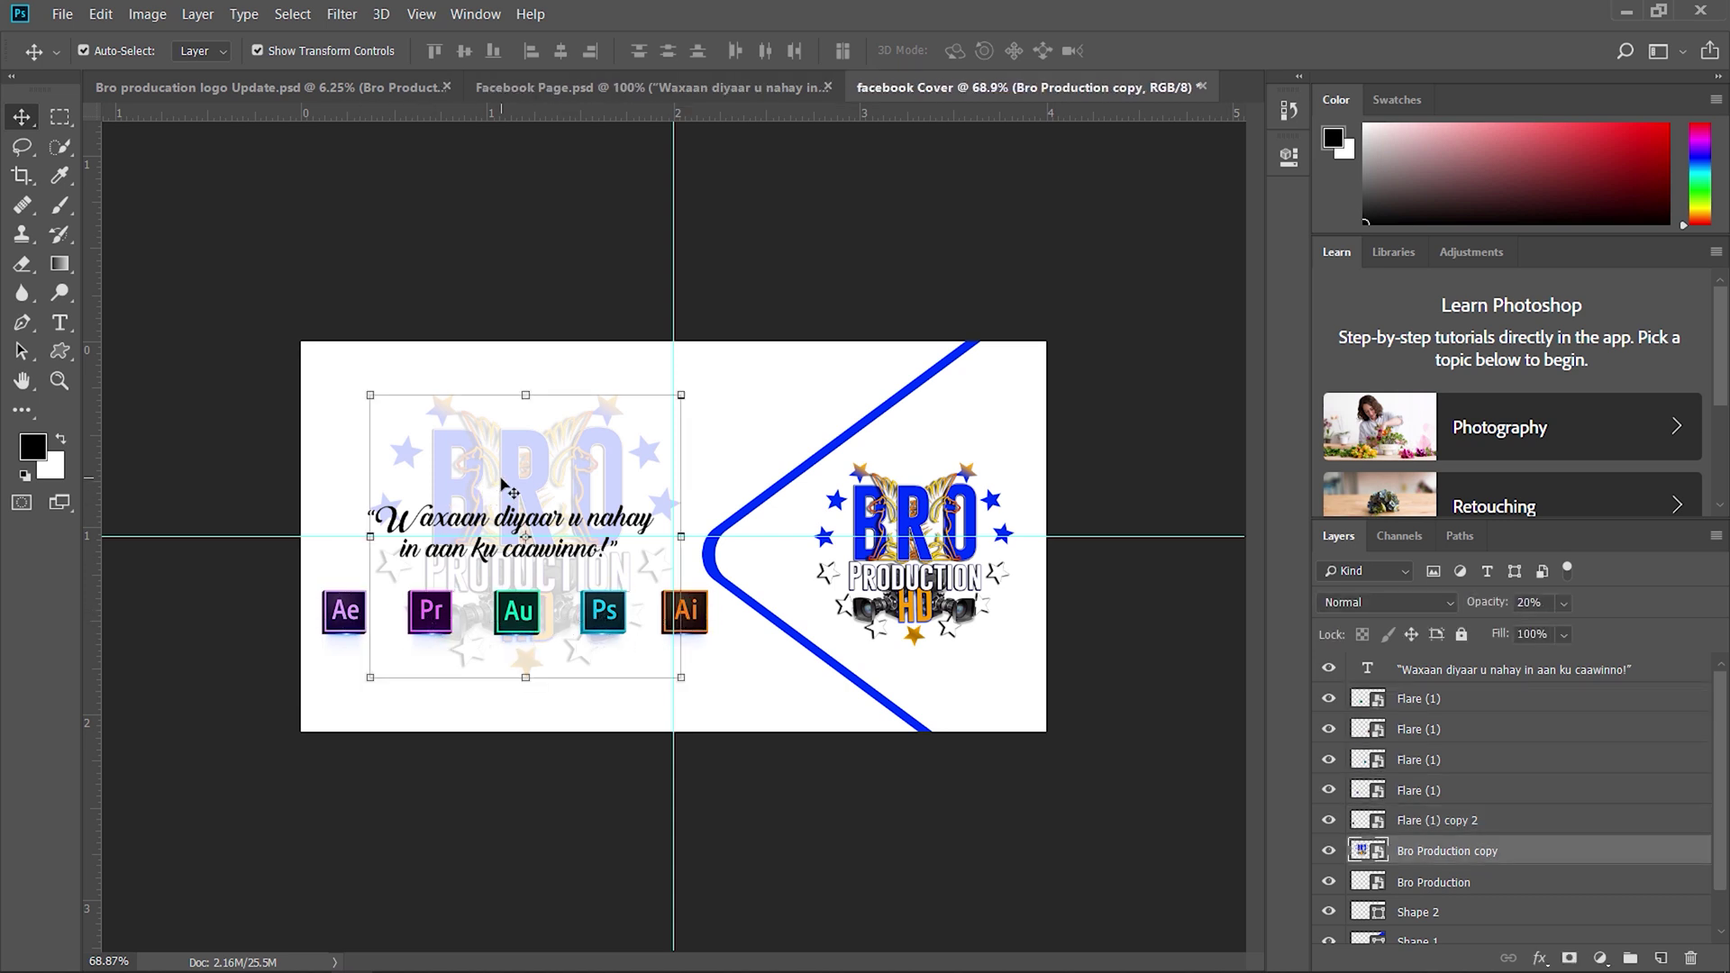
pyautogui.scroll(-1, 1440, 838)
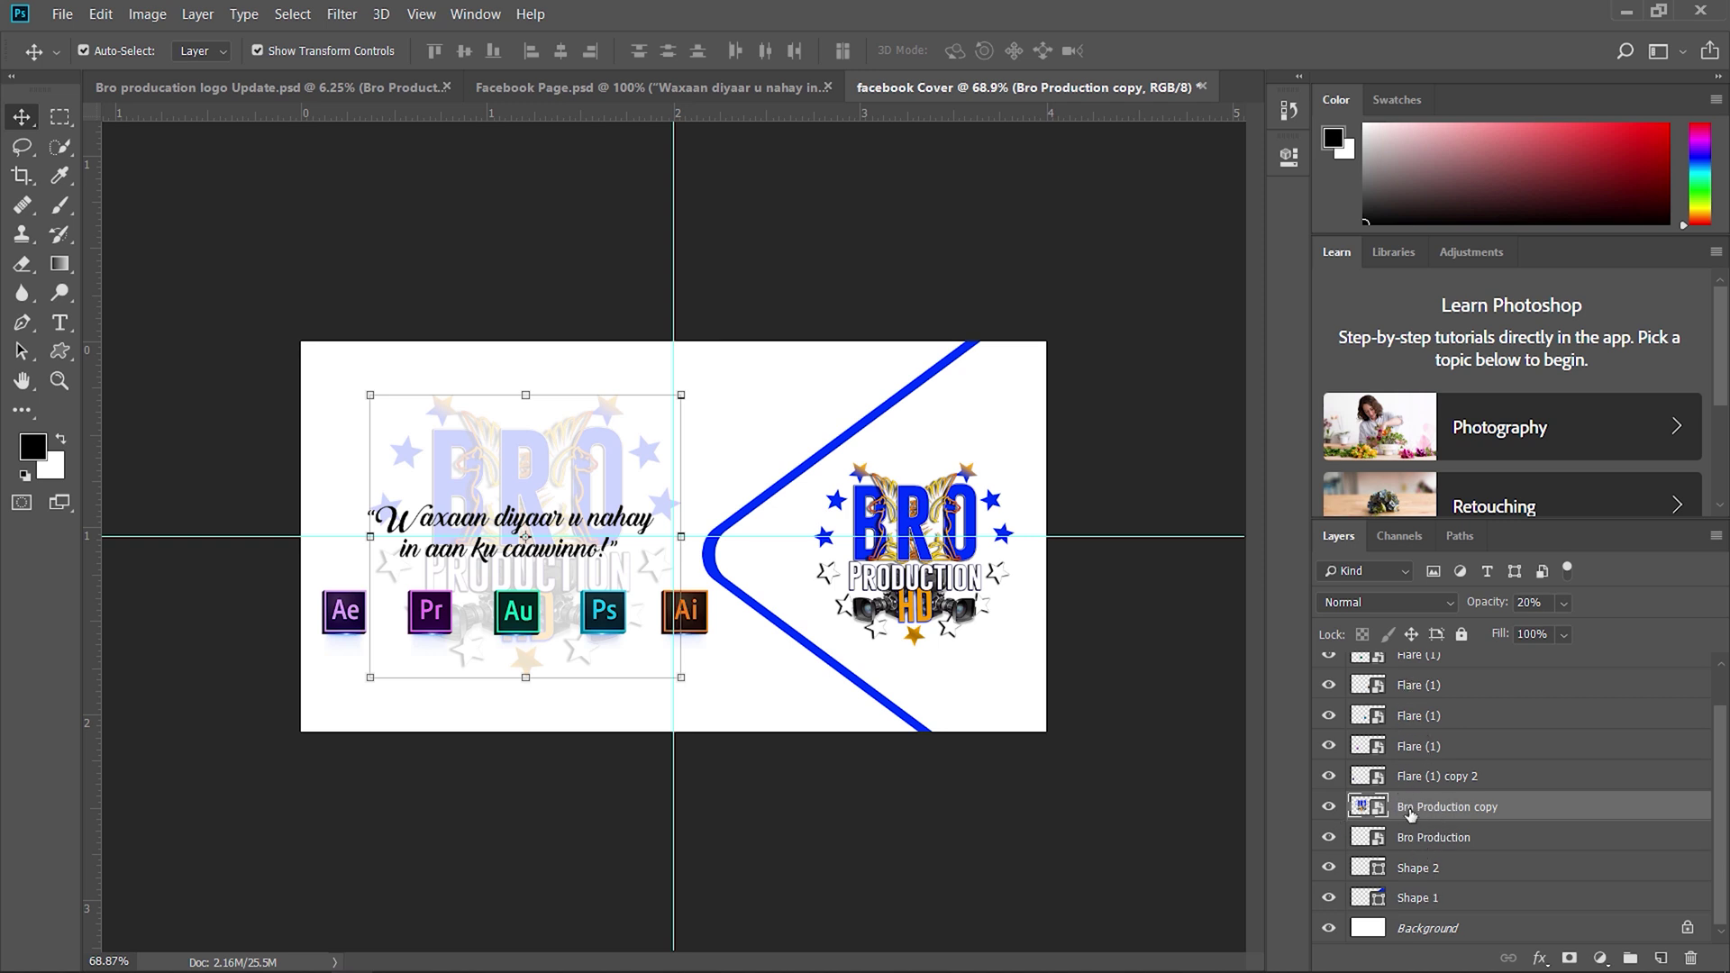
pyautogui.moveTo(1414, 811); pyautogui.dragTo(1408, 881)
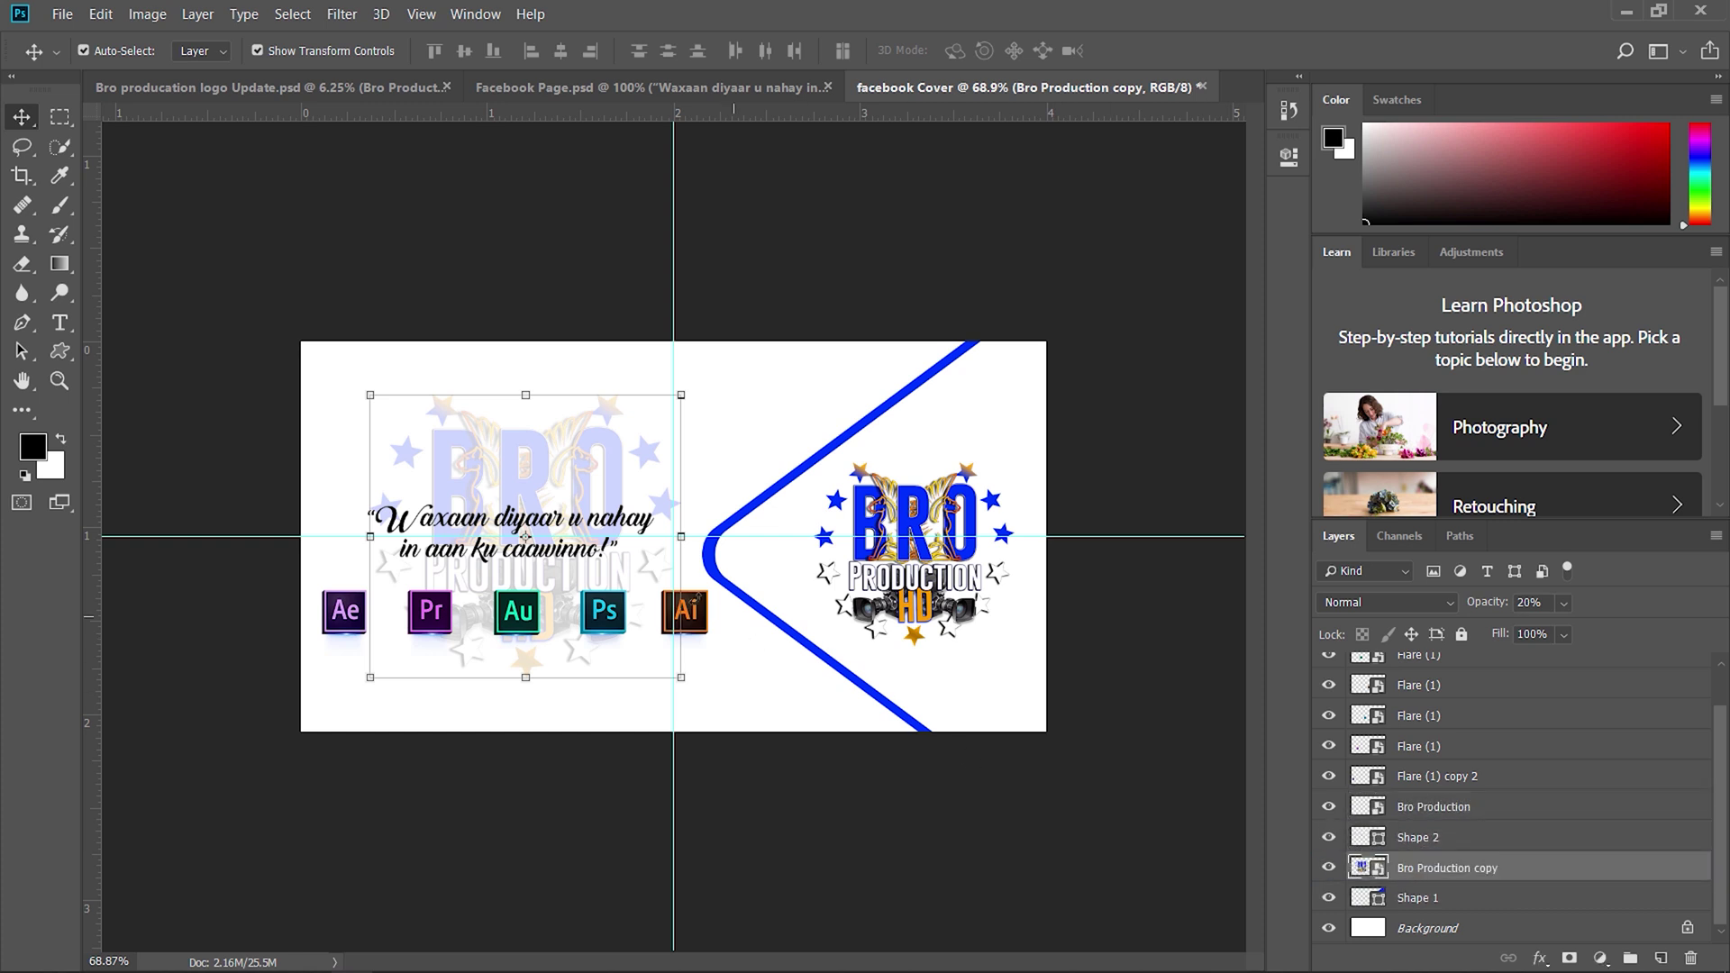
# Shift the faded logo copy slightly left so its right edge meets the vertical center guide, and deselect it
pyautogui.click(892, 680)
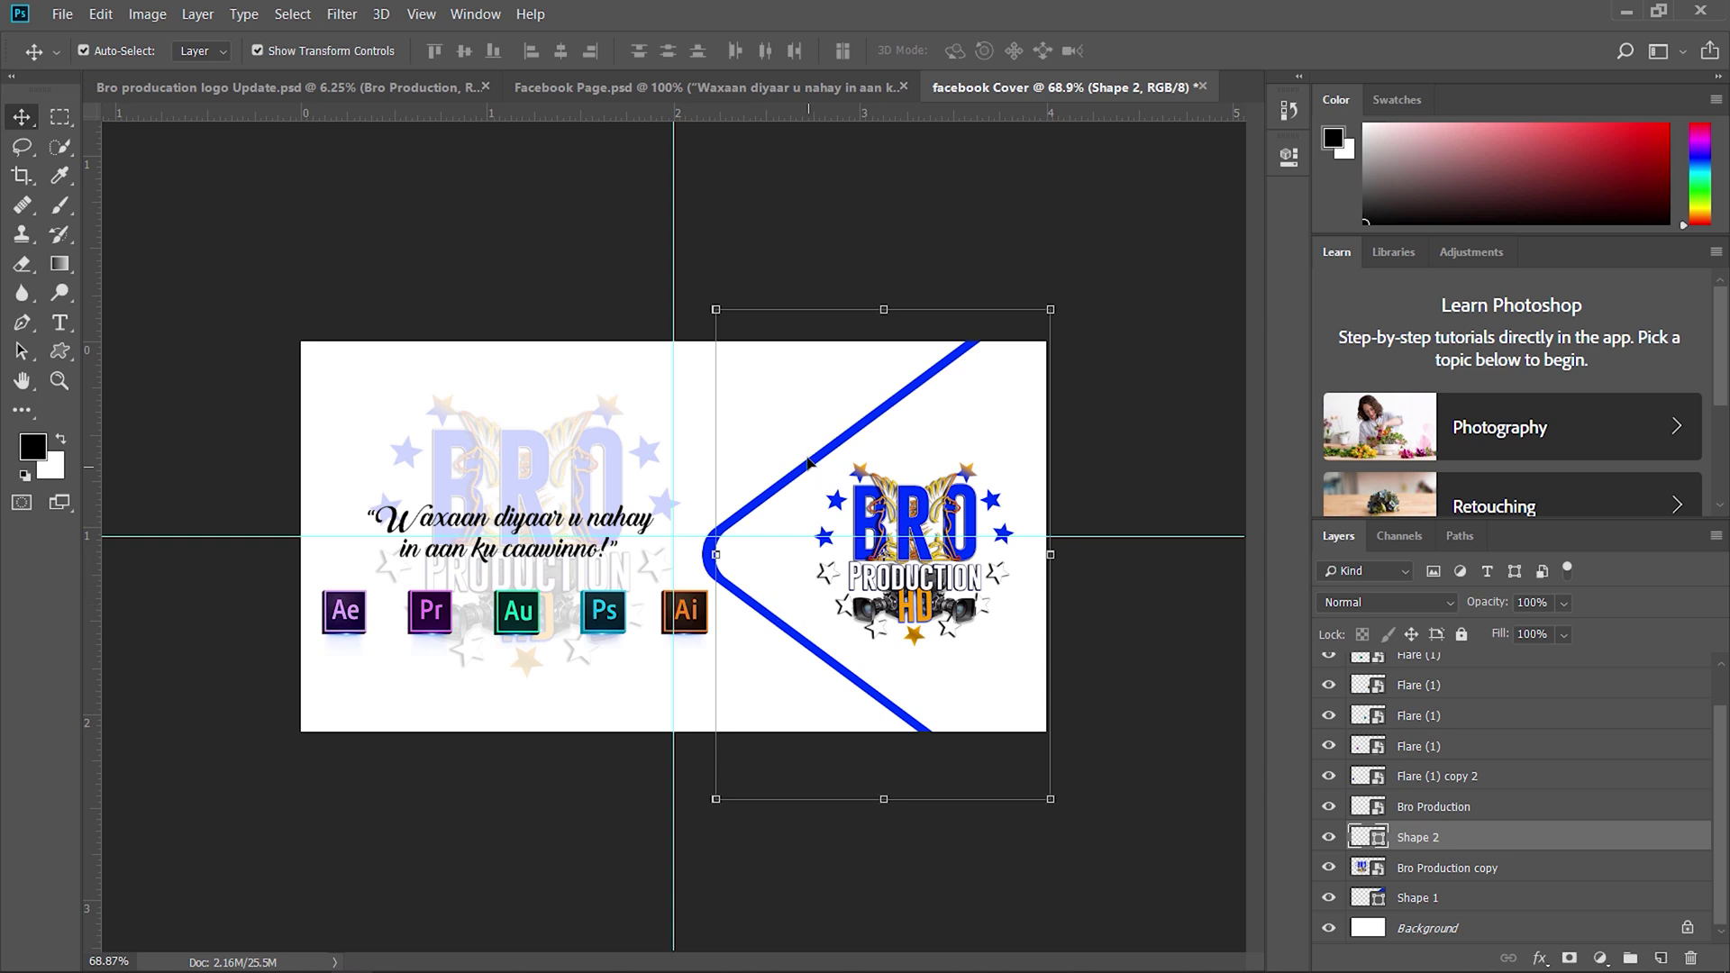
pyautogui.click(620, 468)
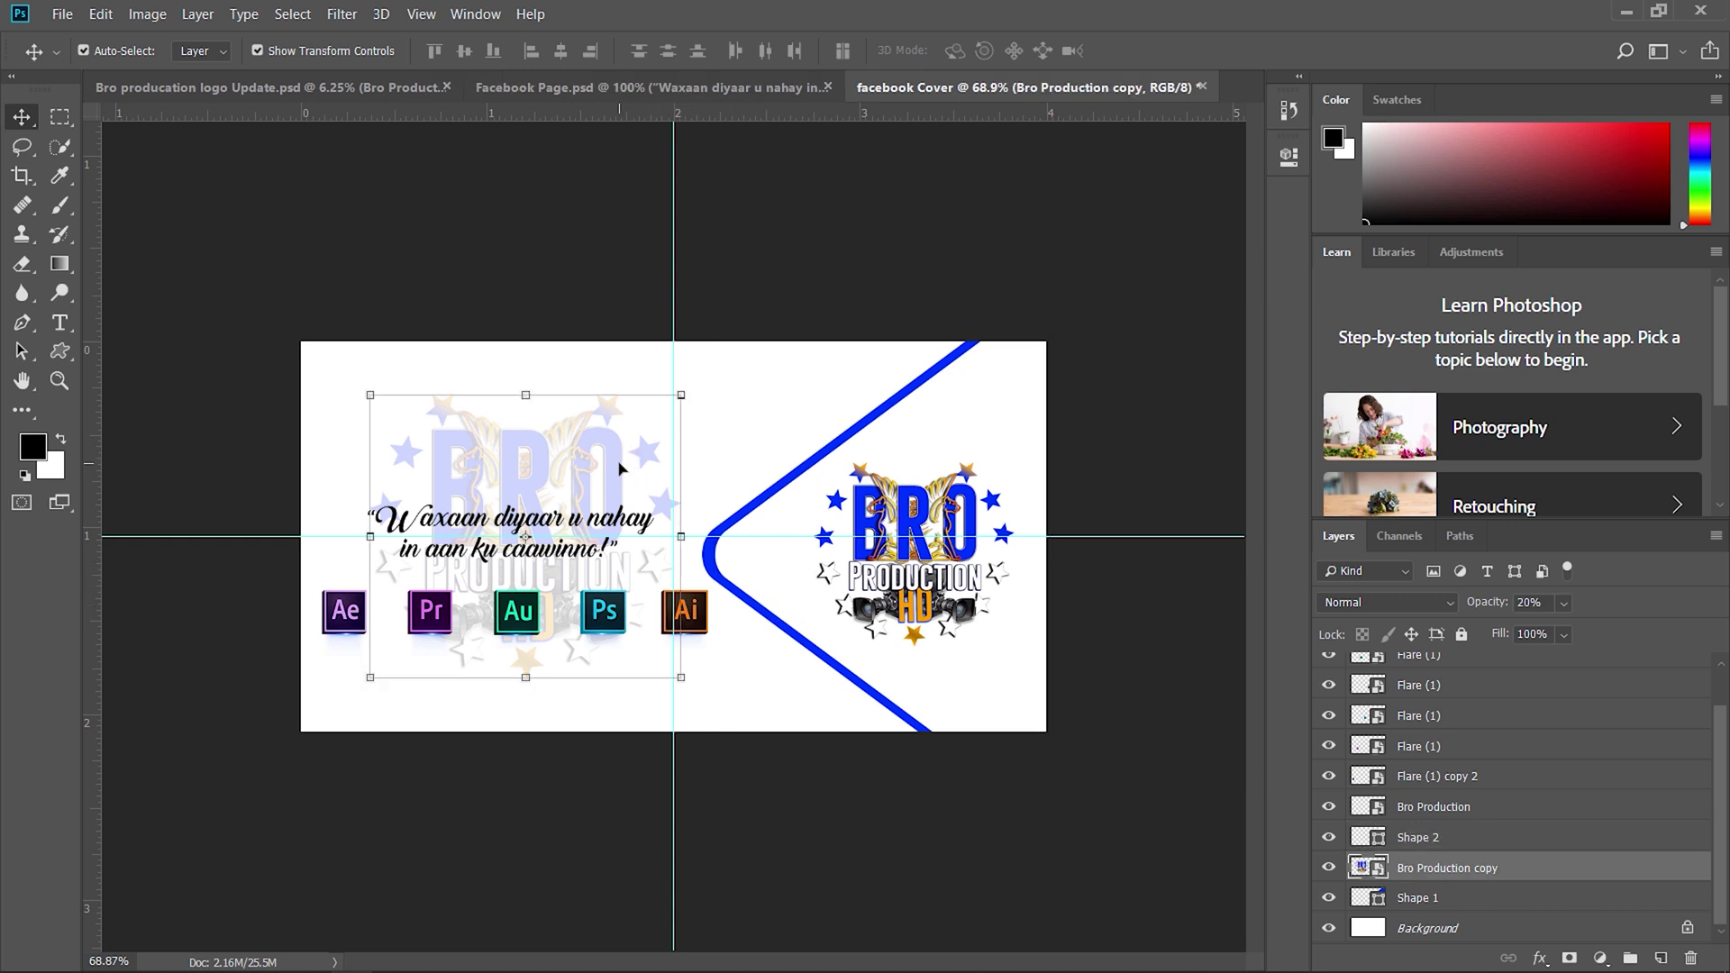
pyautogui.moveTo(611, 447); pyautogui.dragTo(610, 472)
pyautogui.hotkey('ctrl', 'z')
pyautogui.hotkey('ctrl', 'z')
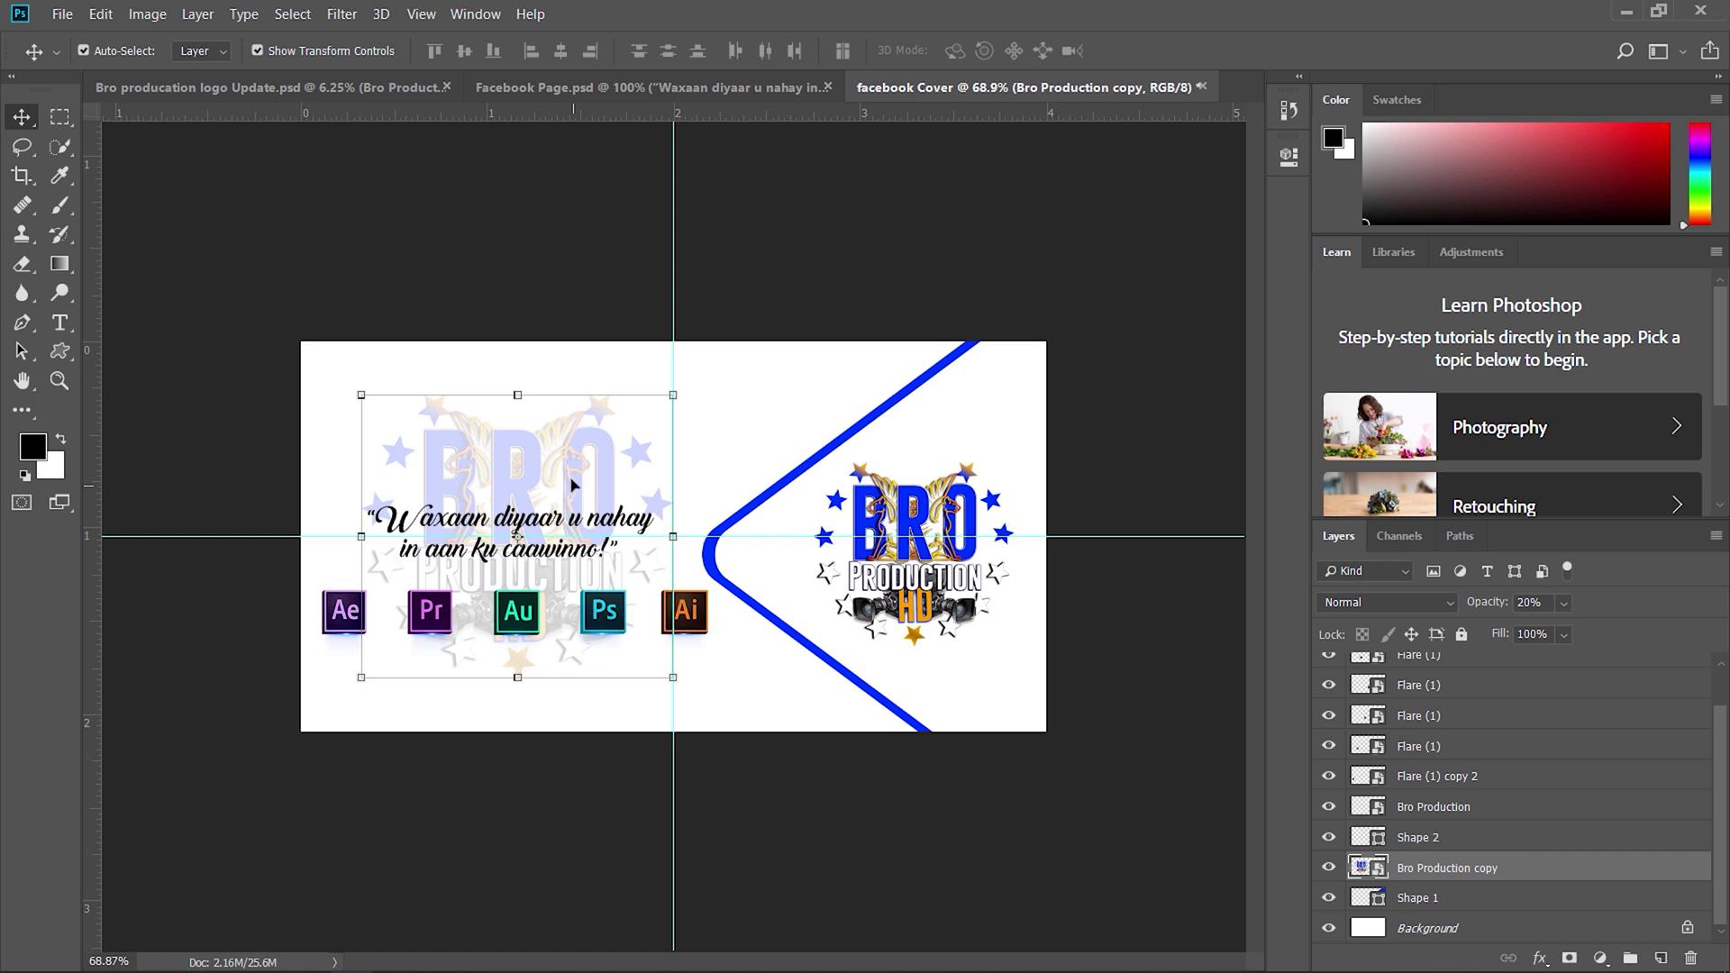
pyautogui.click(733, 281)
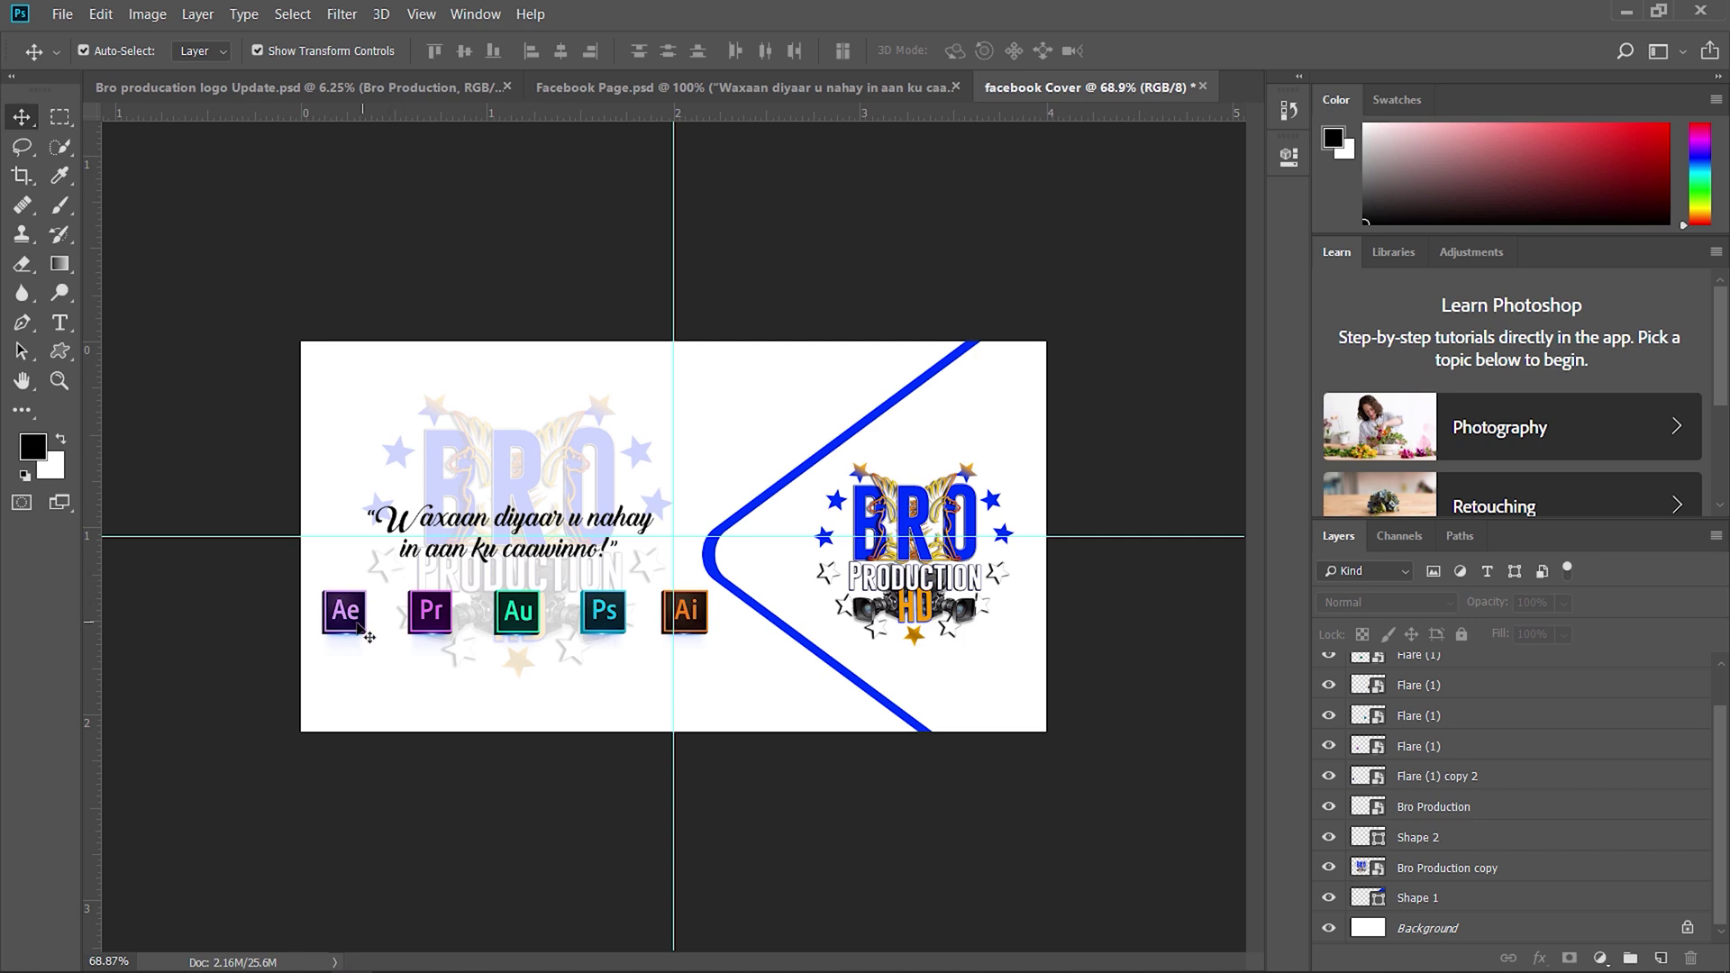
# Start saving the cover under a new name and open the Desktop's Cover Facebook folder as the destination
pyautogui.click(63, 14)
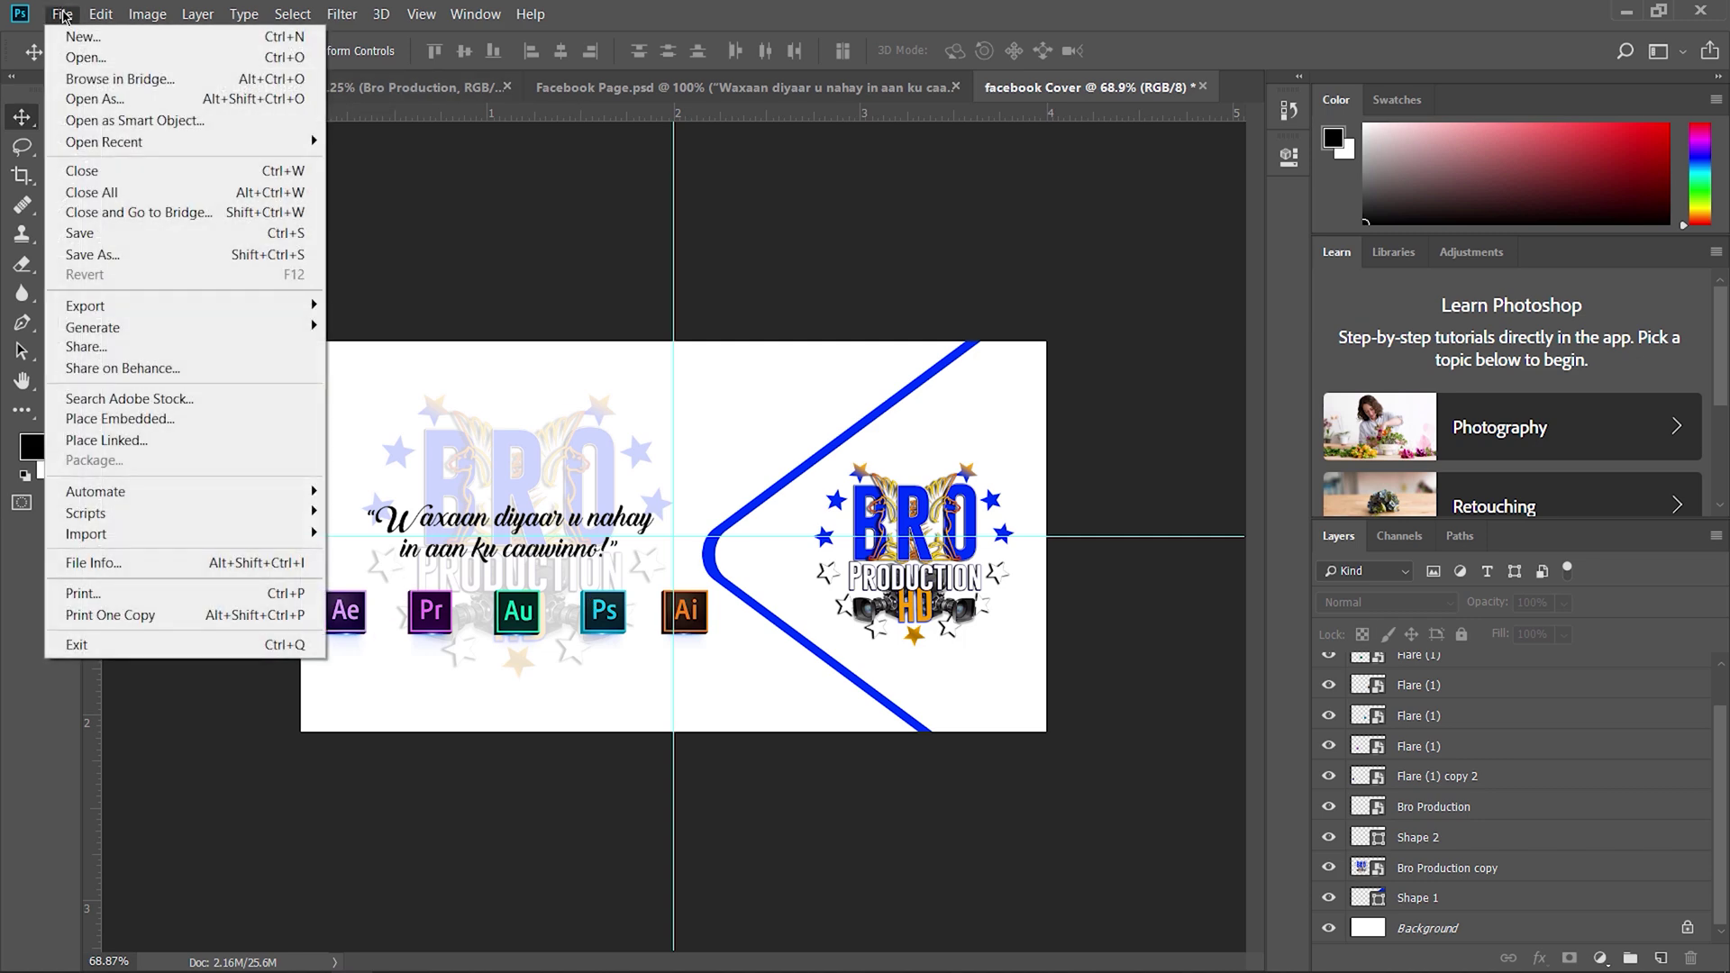
pyautogui.click(115, 258)
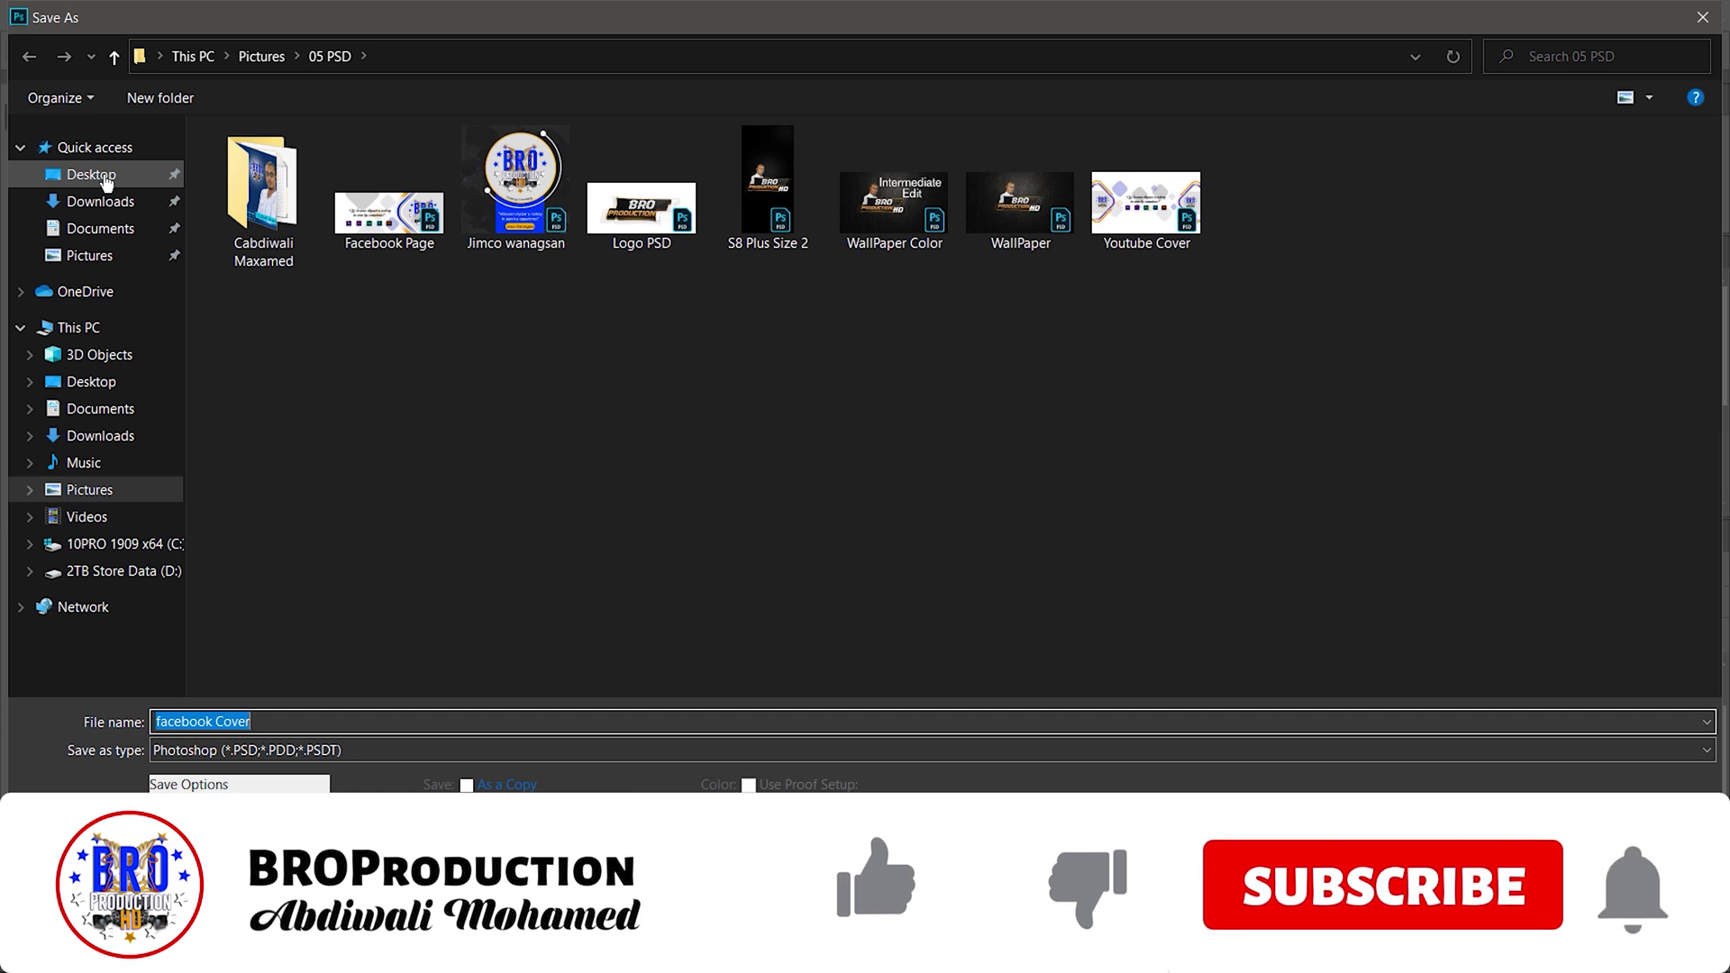
pyautogui.click(106, 180)
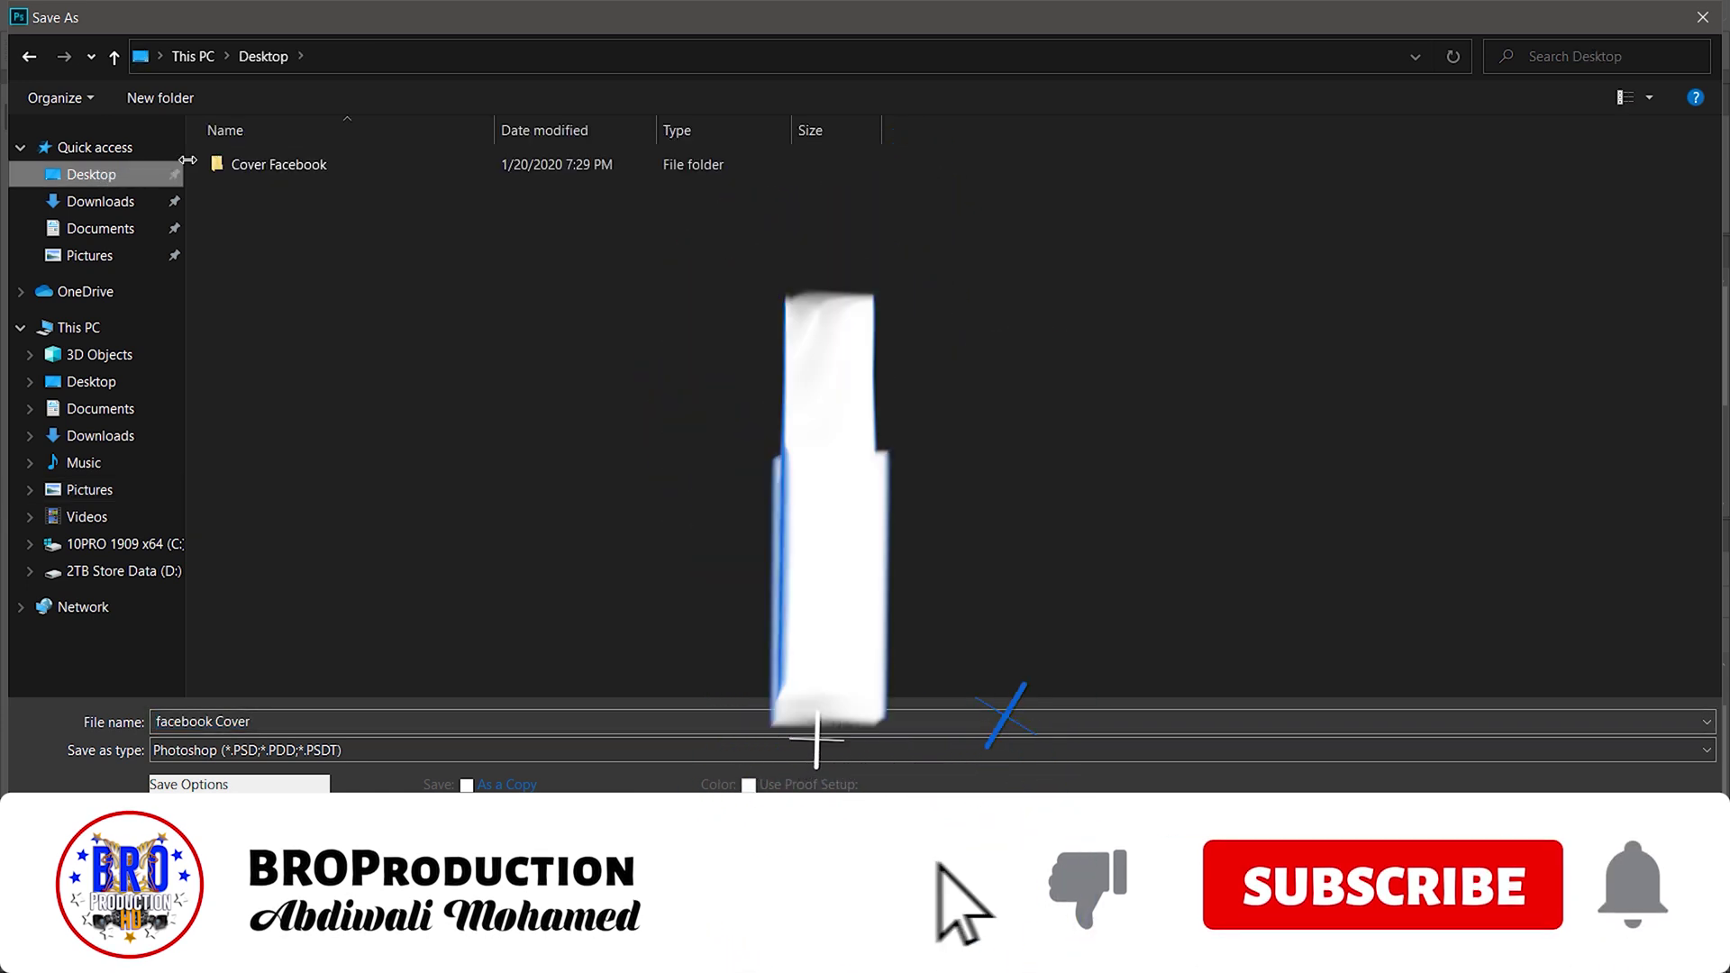
pyautogui.click(1648, 97)
pyautogui.click(1642, 69)
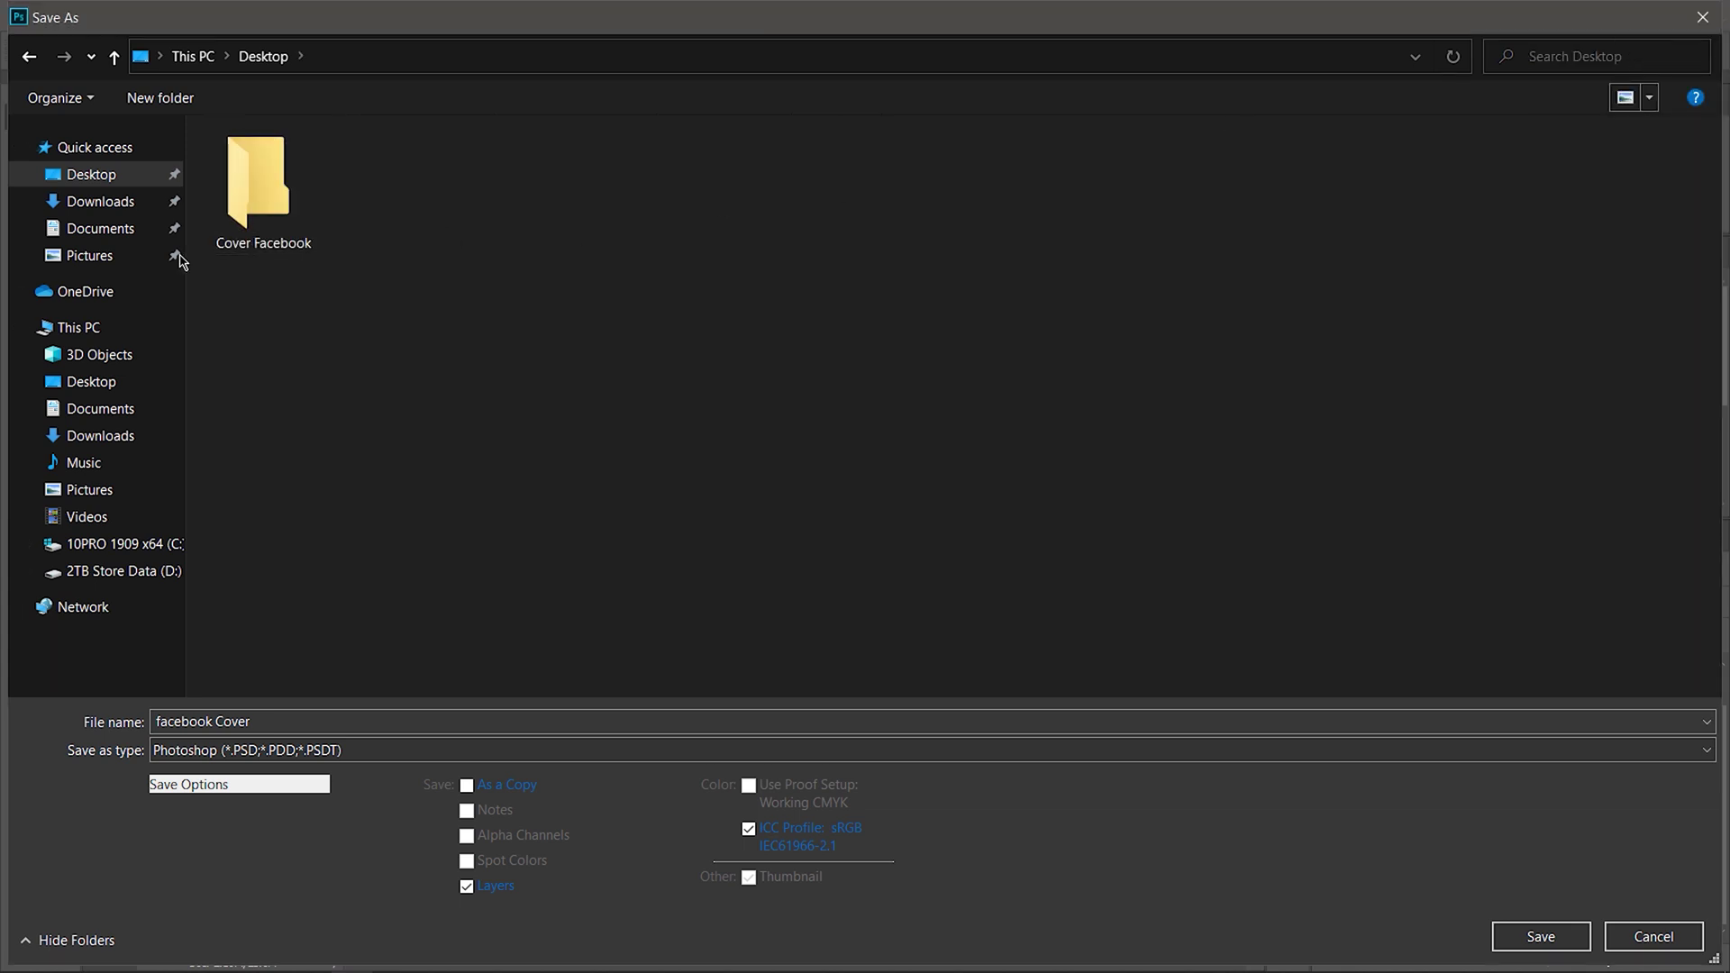
pyautogui.doubleClick(285, 223)
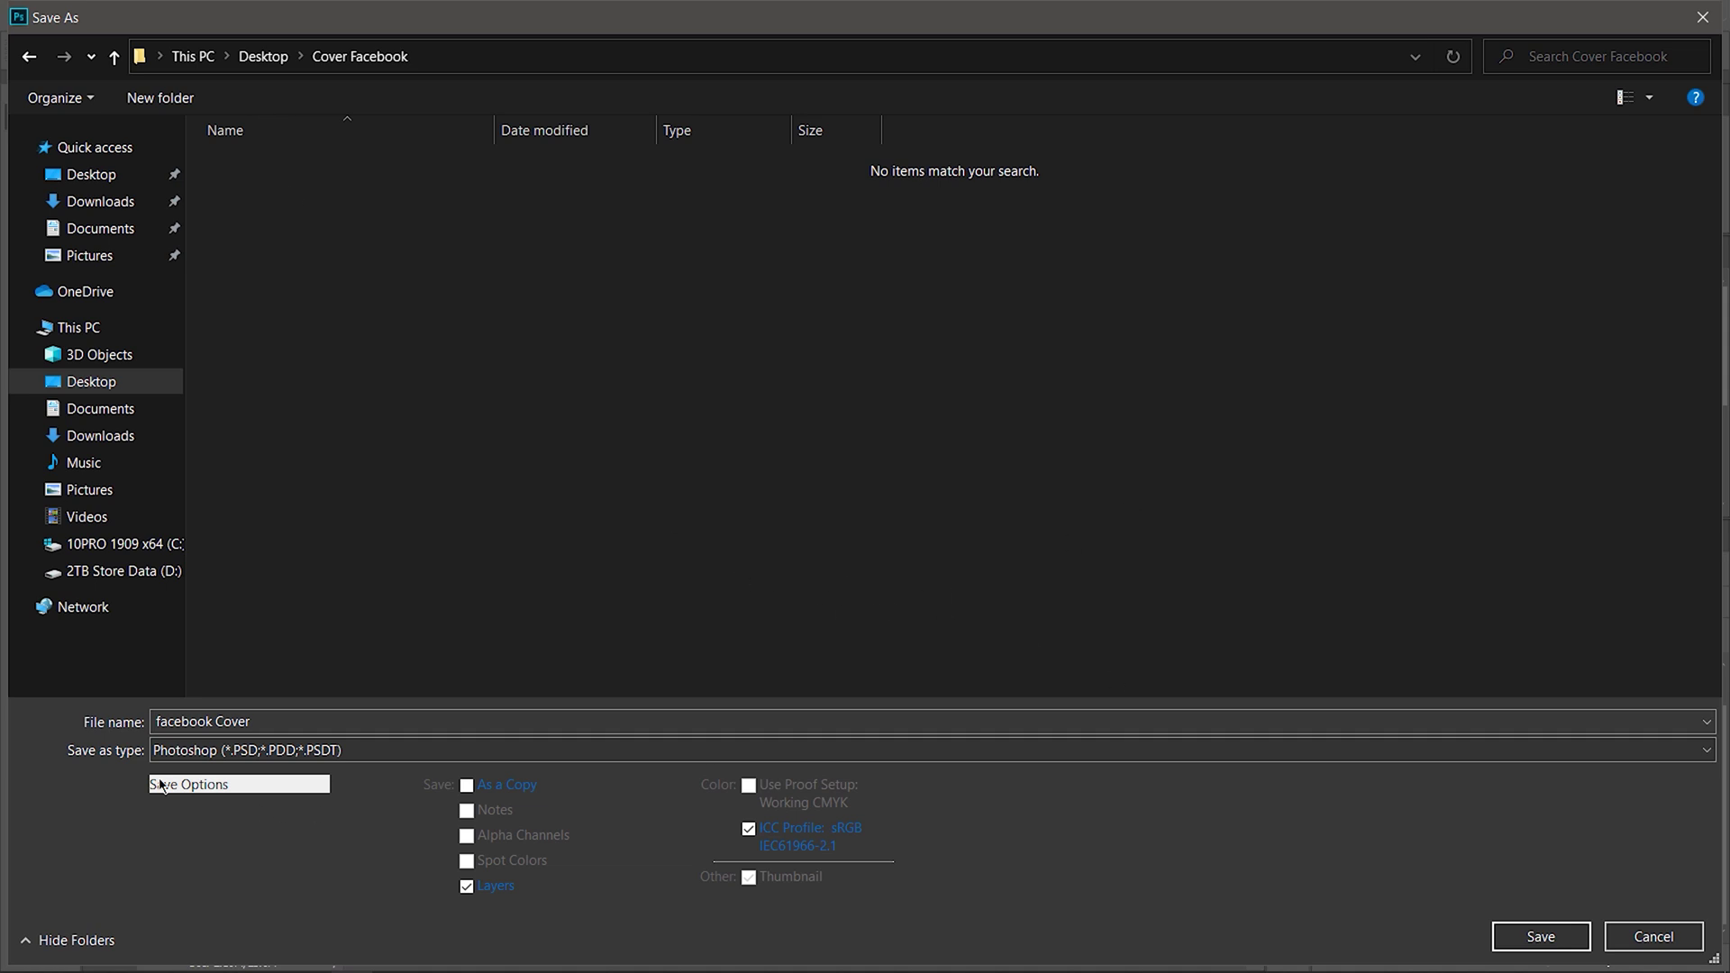
# Name the file facebook Cover Size and save it in Photoshop format with Maximize Compatibility on
pyautogui.click(278, 718)
pyautogui.click(278, 718)
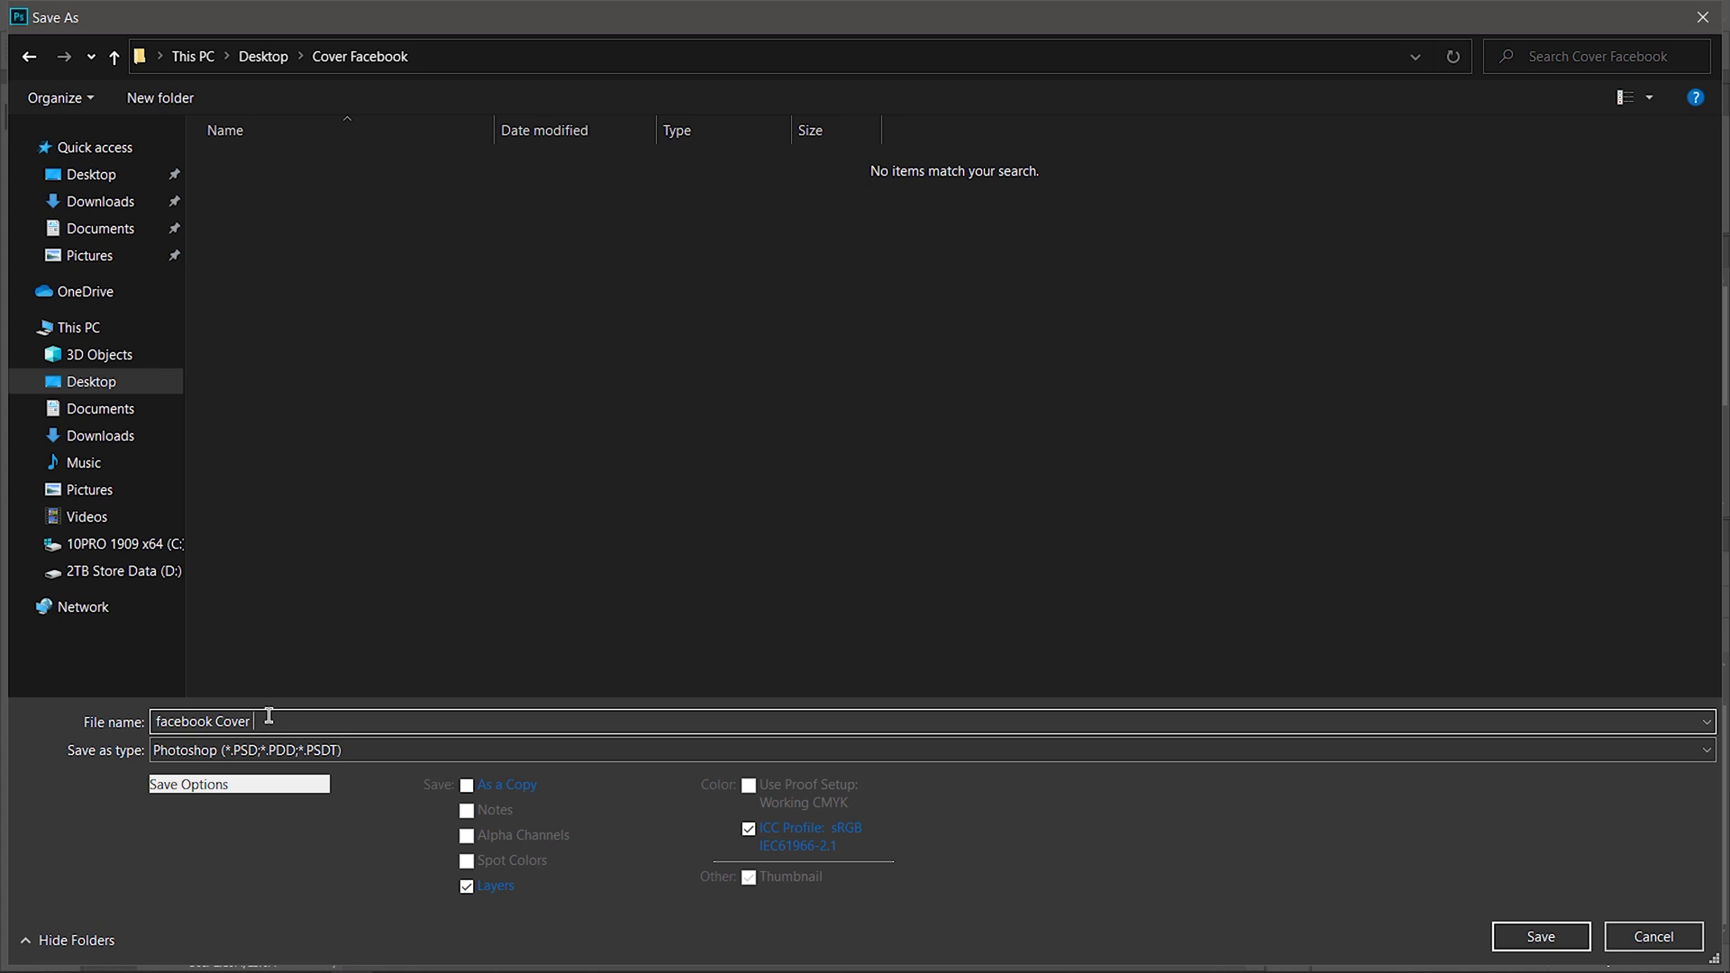
pyautogui.write('Size')
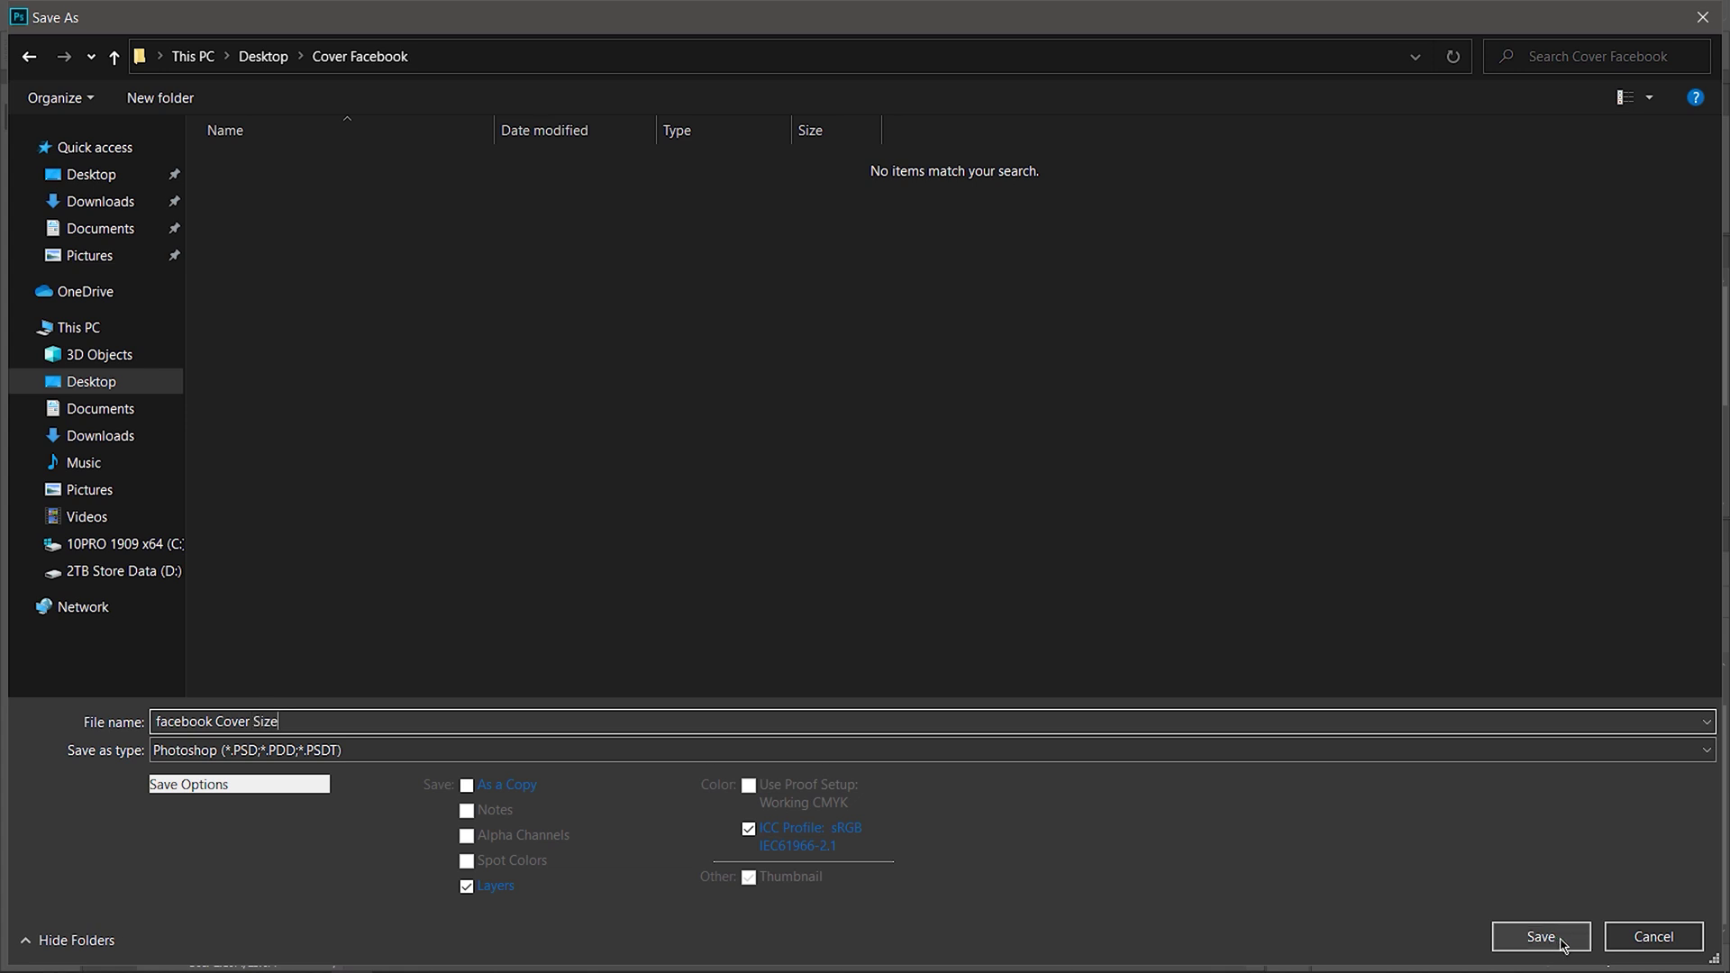
pyautogui.click(1559, 941)
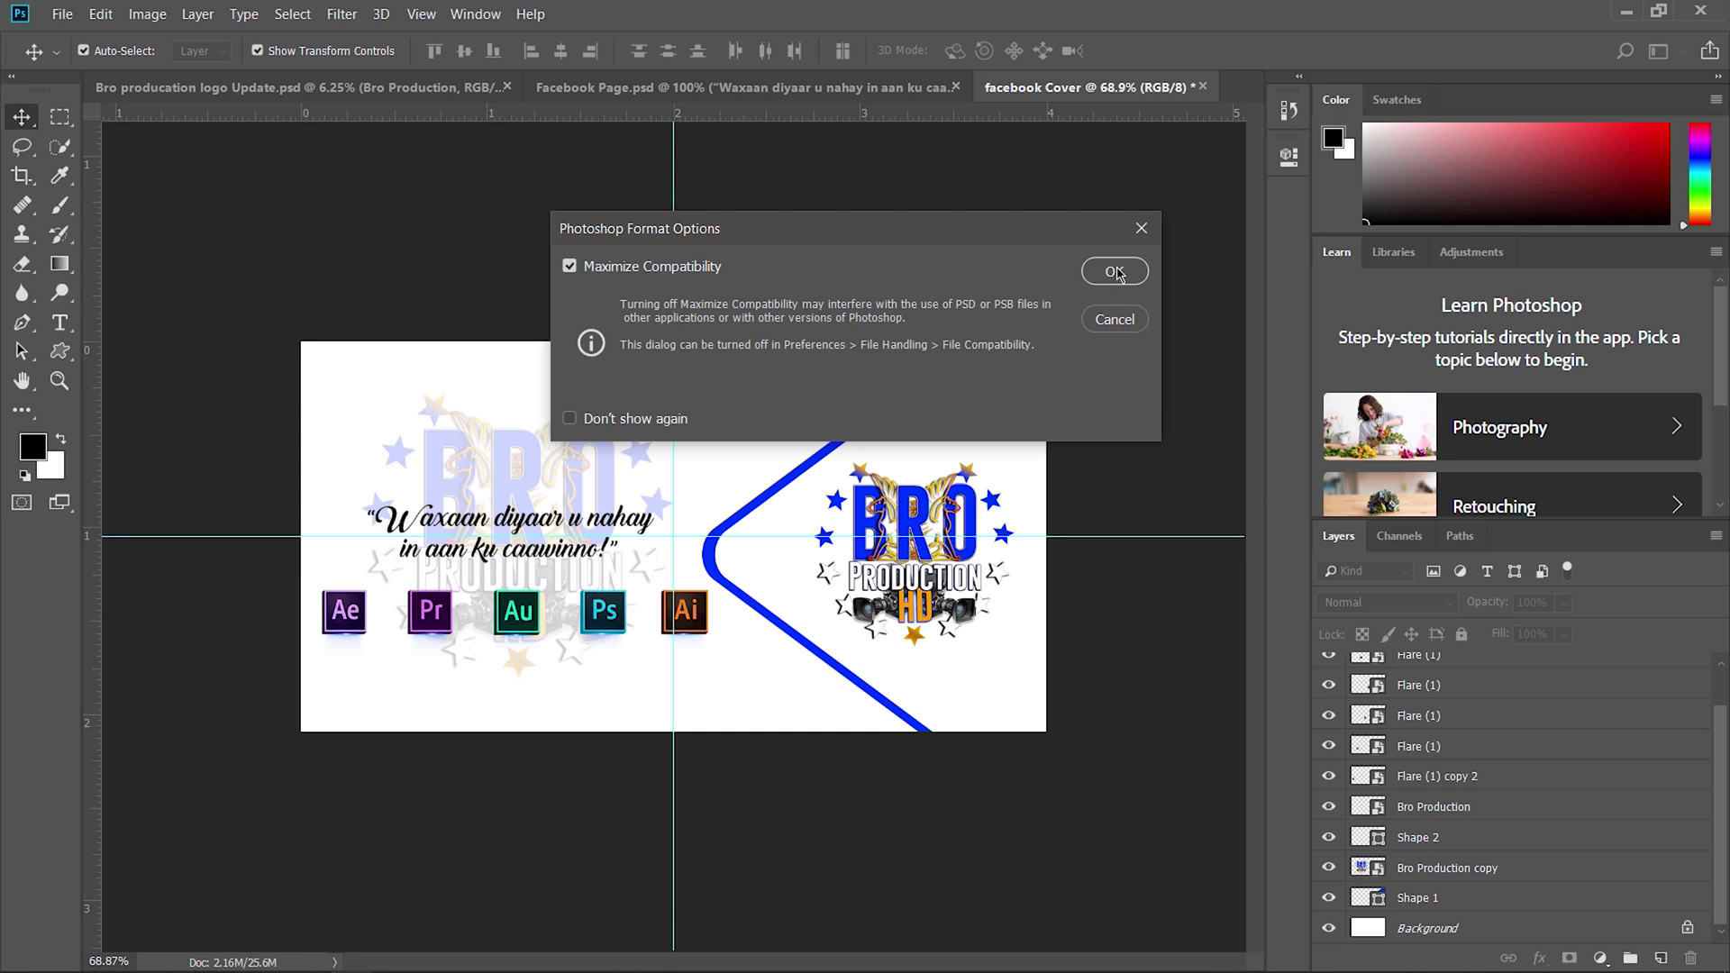
pyautogui.click(1117, 272)
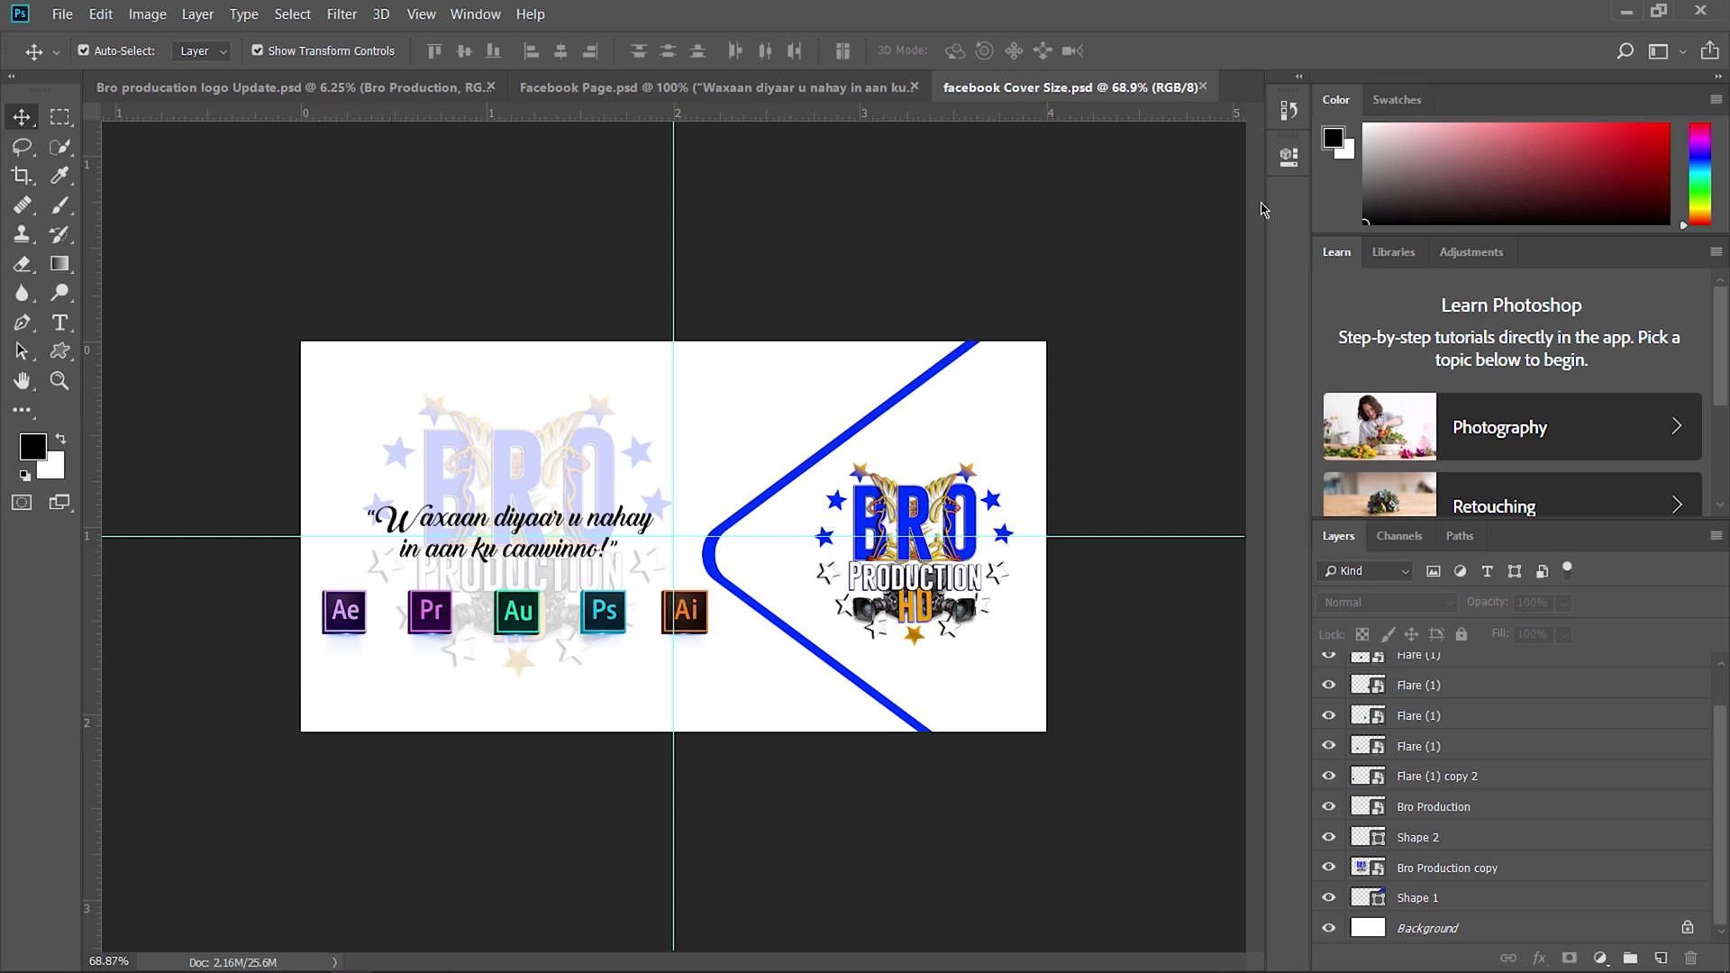
# Examine the finished cover at 100% zoom with no layer selected
pyautogui.click(616, 499)
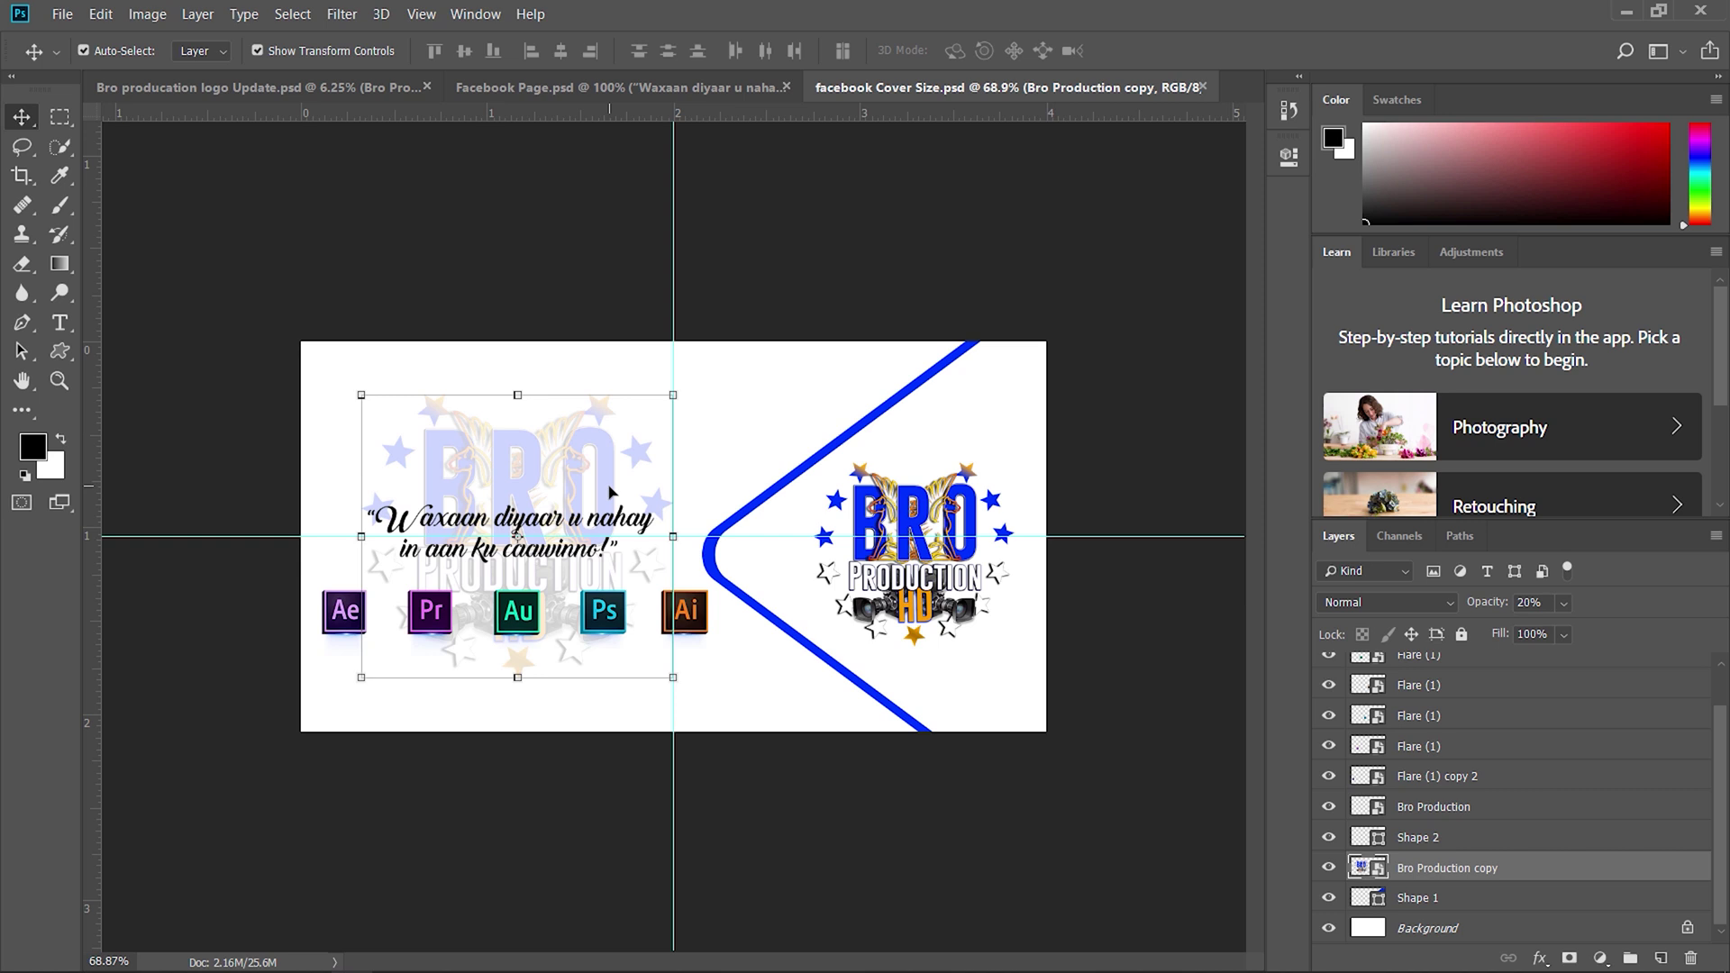
pyautogui.hotkey('ctrl', '1')
pyautogui.click(725, 559)
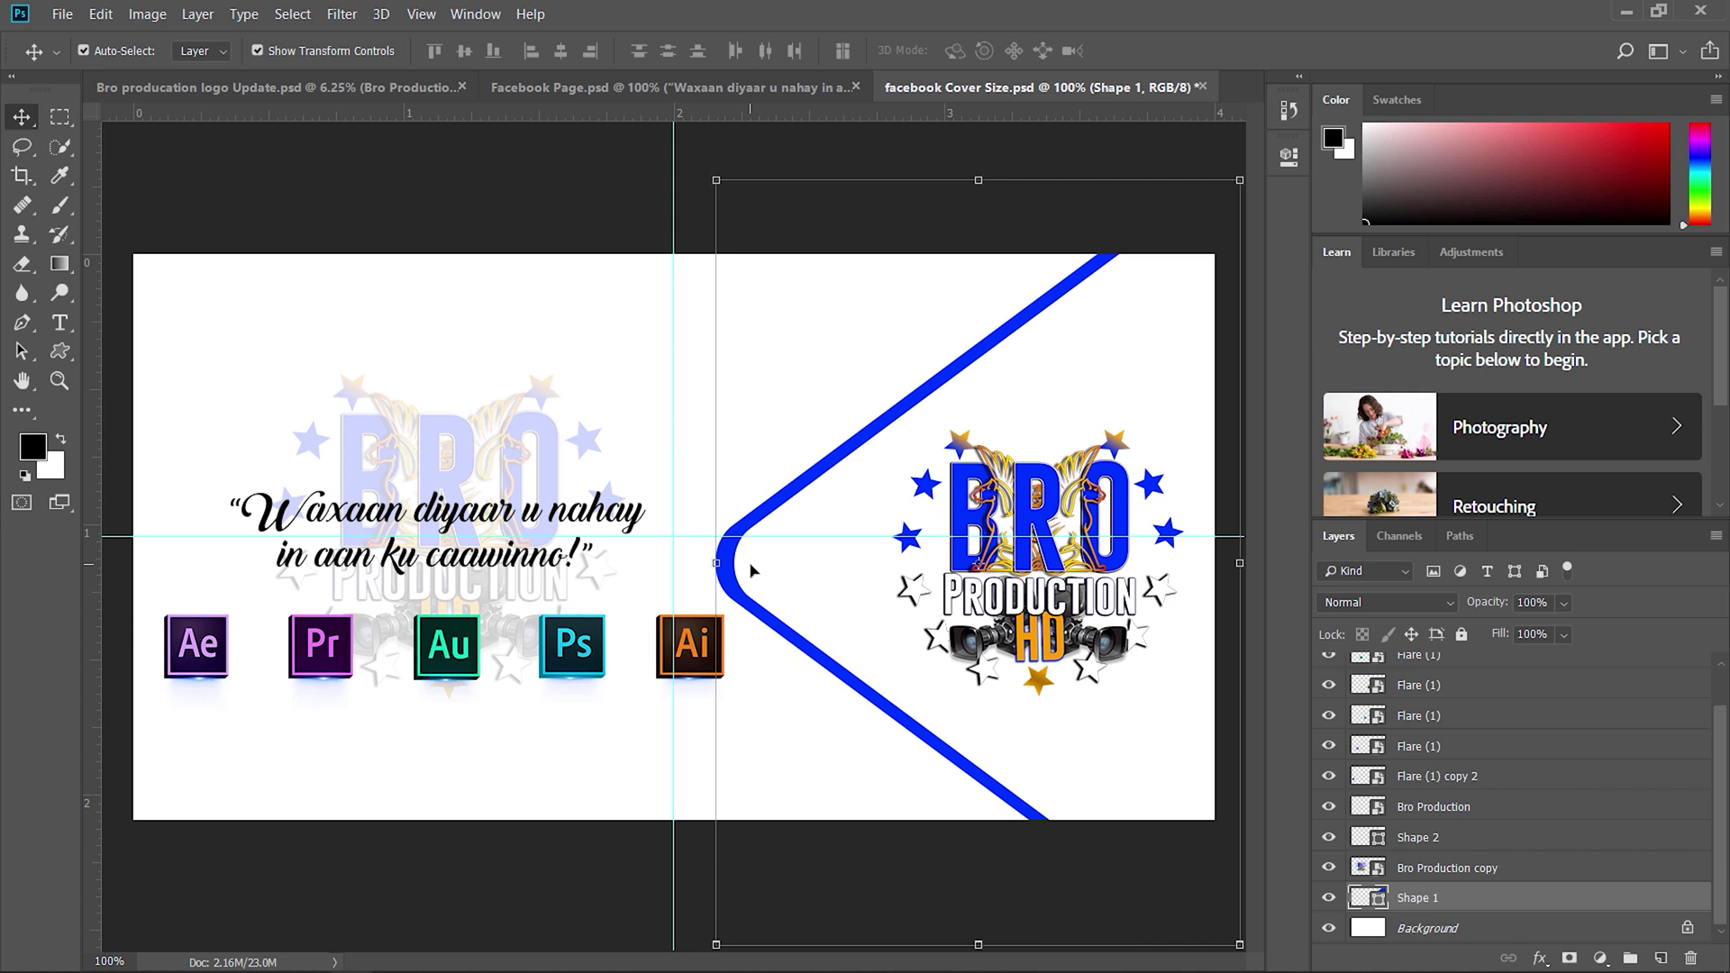
pyautogui.click(657, 385)
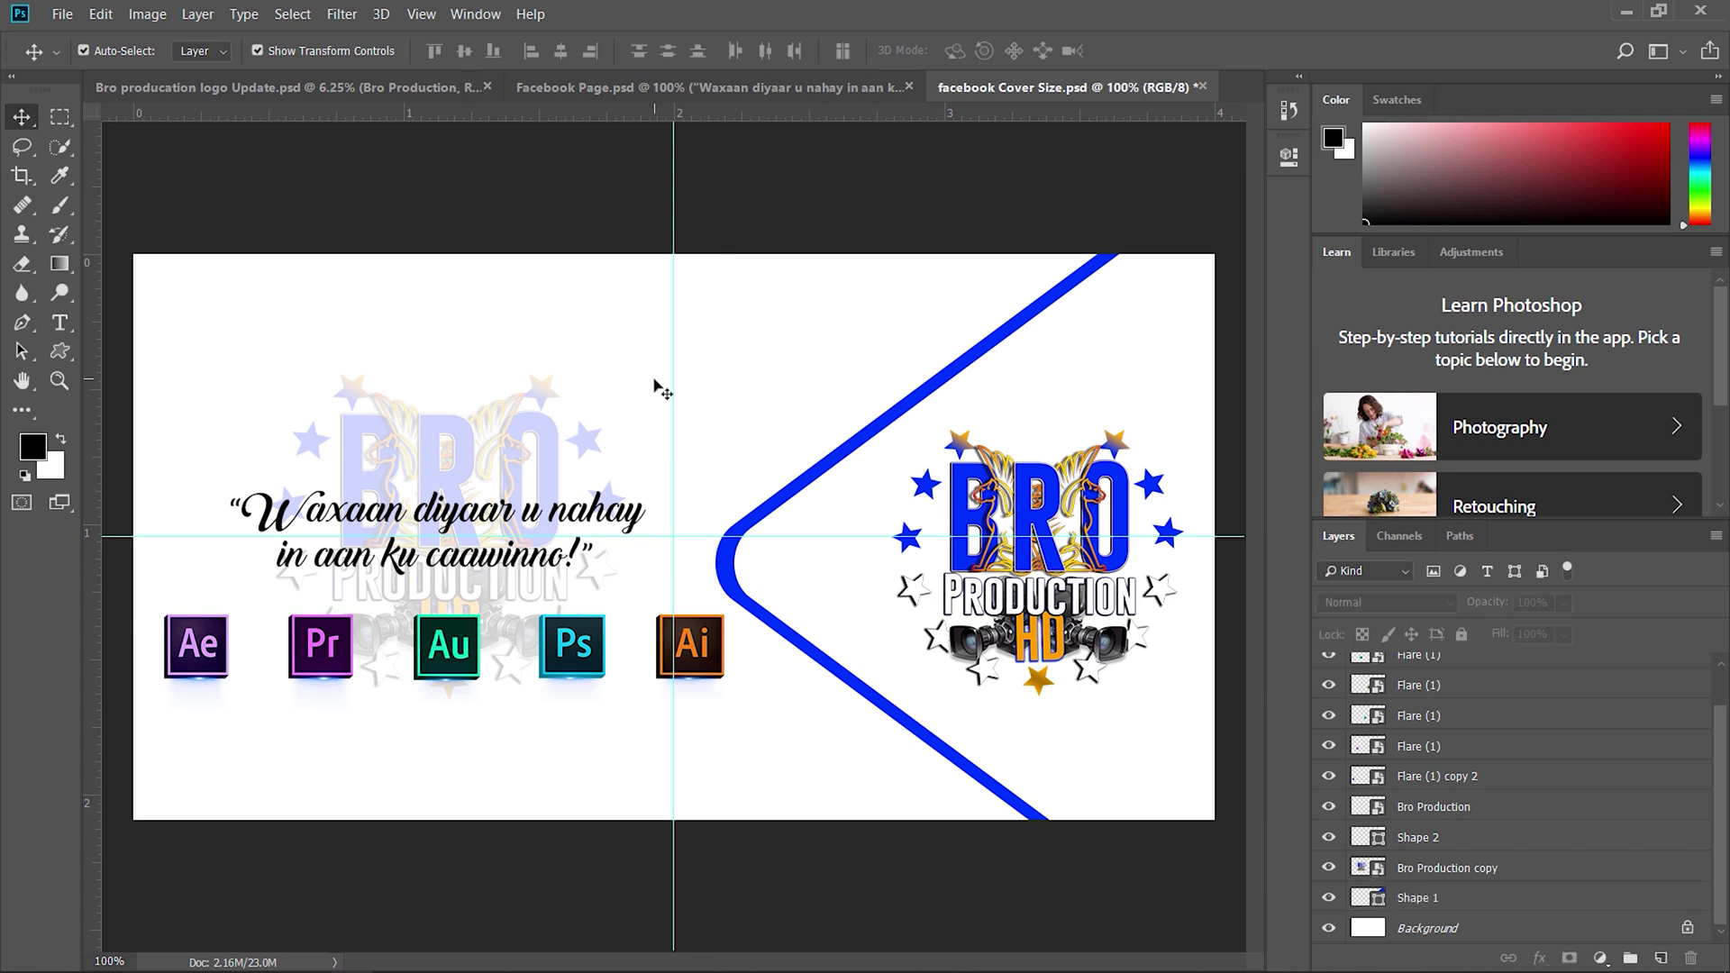